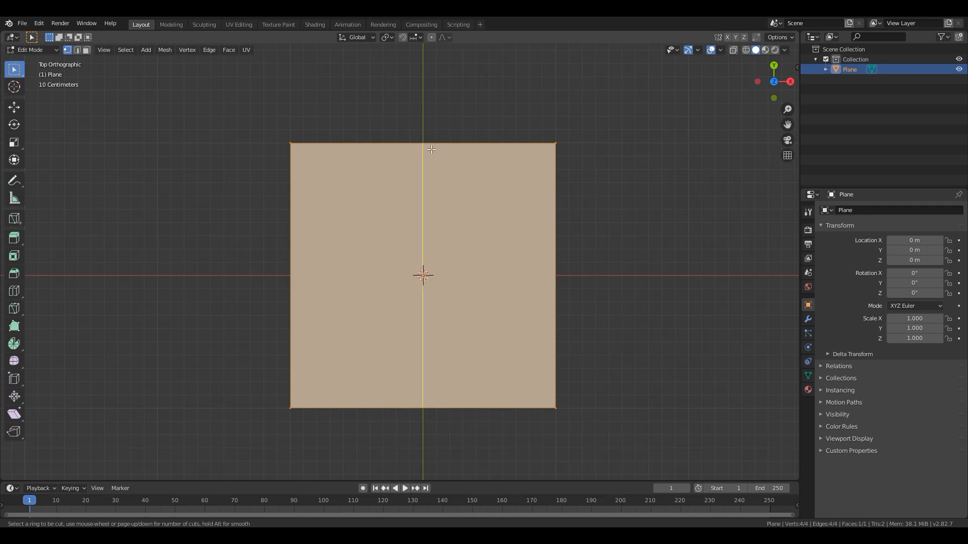
- Add a centred loop cut along the plane's Y axis and delete the face on the positive X side
left_click(420, 145)
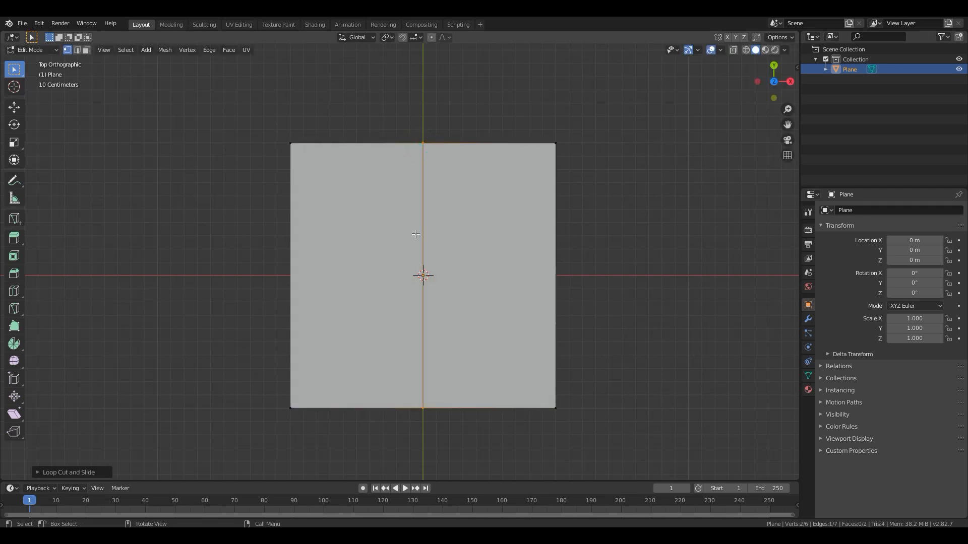
left_click(87, 50)
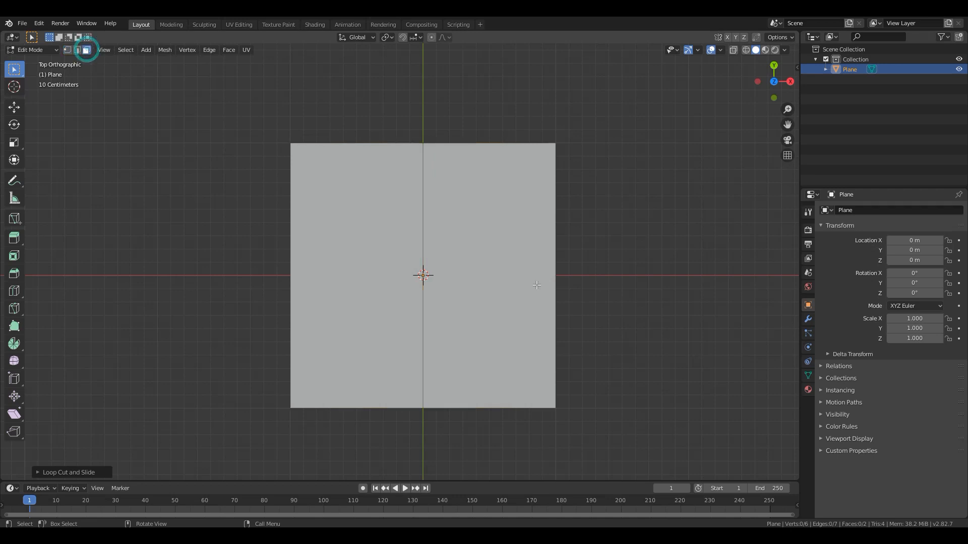
left_click(499, 256)
key("x")
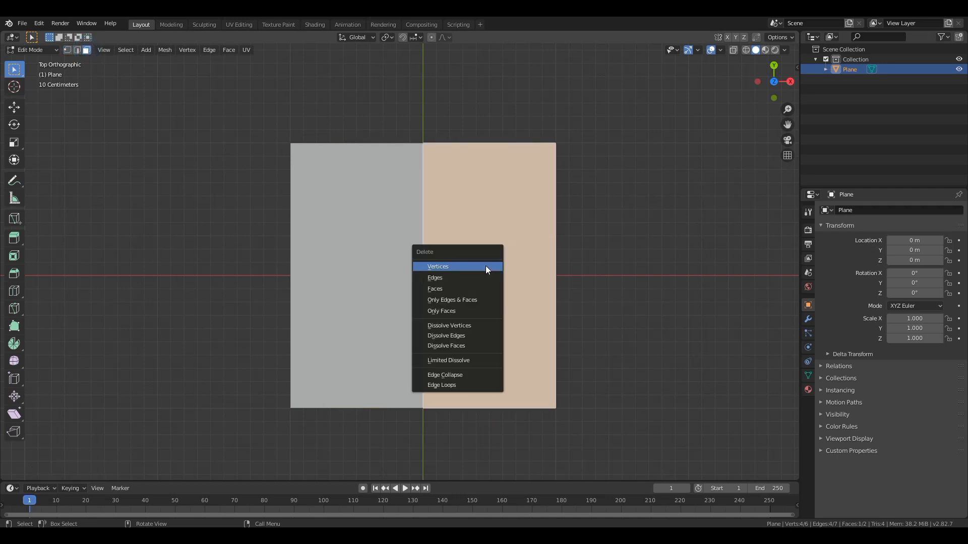
left_click(457, 289)
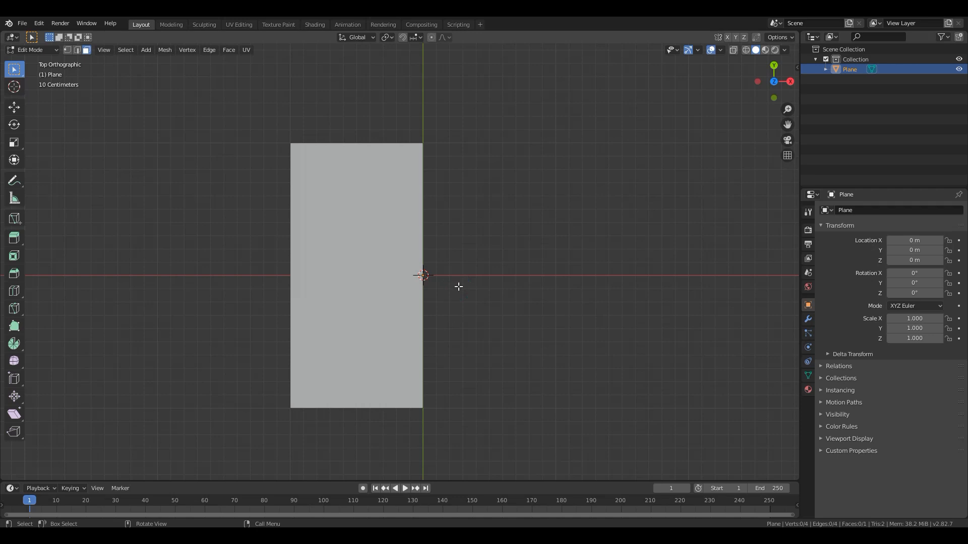
- Return to Object Mode and add a Mirror modifier on the X axis to the remaining half plane
middle_click_drag(428, 361, 379, 292)
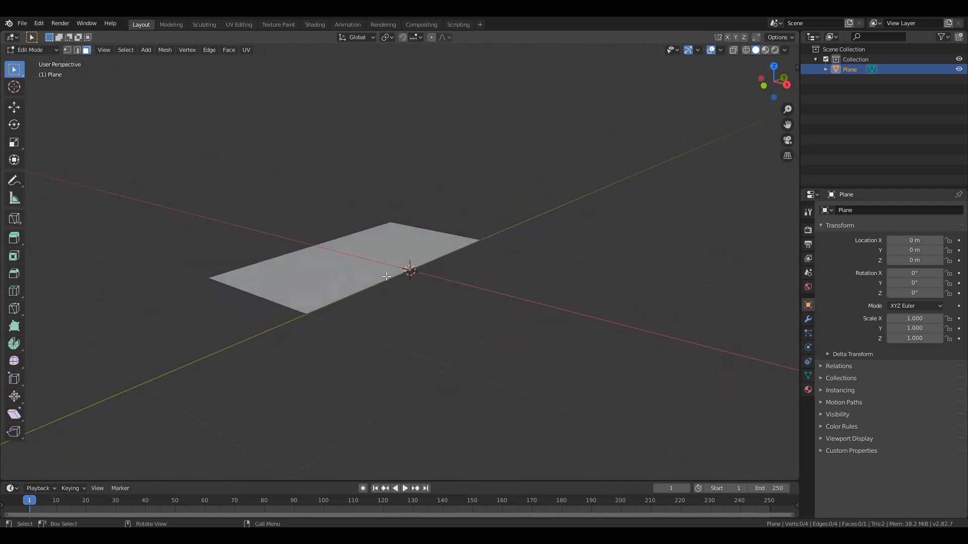
key("Tab")
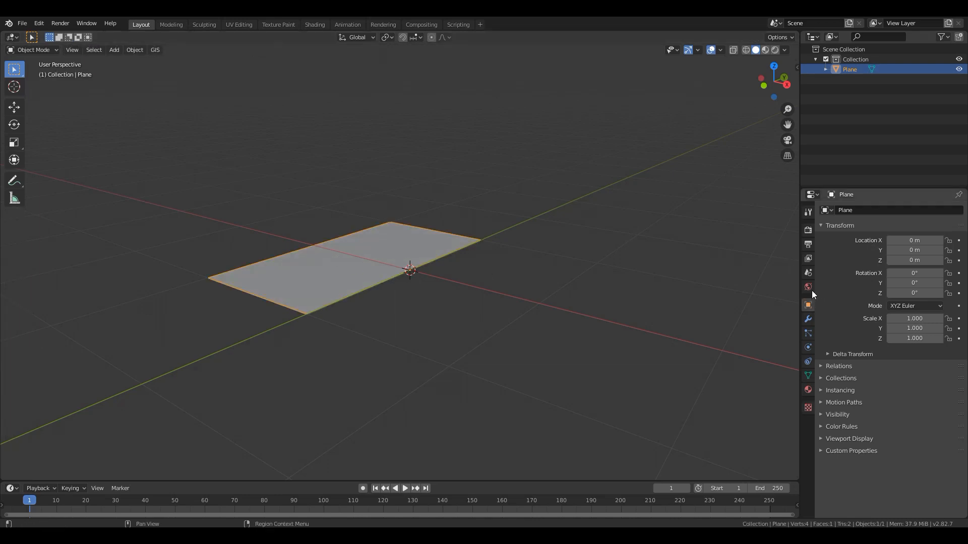
left_click(808, 319)
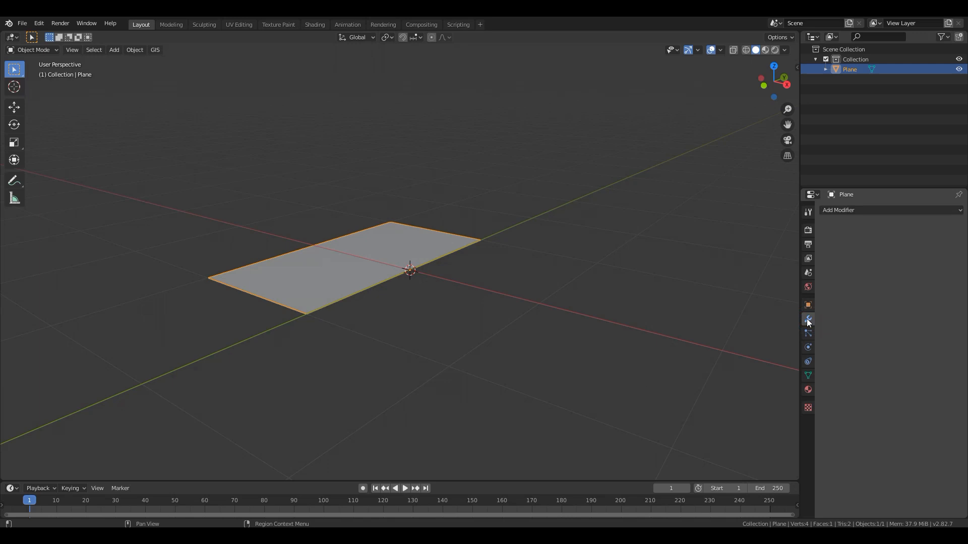
left_click(850, 211)
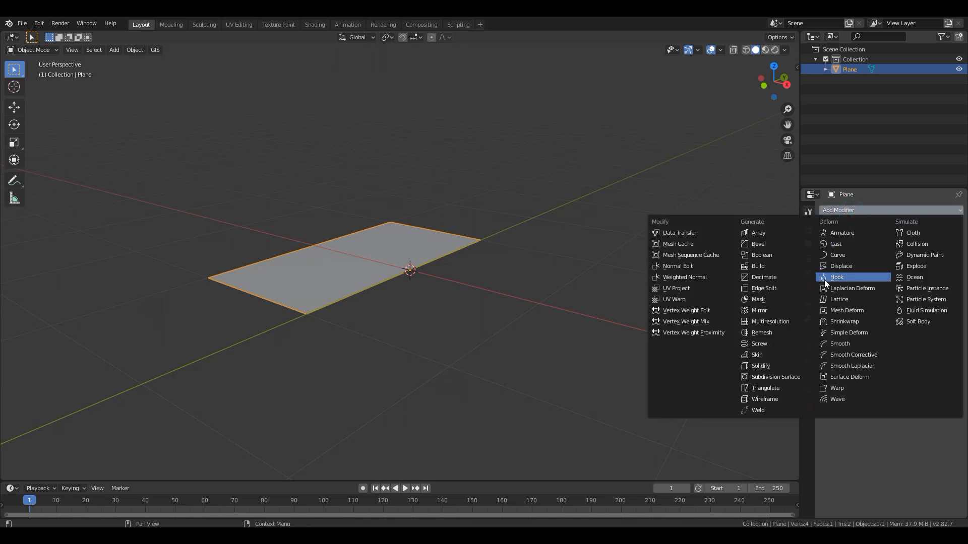
left_click(766, 310)
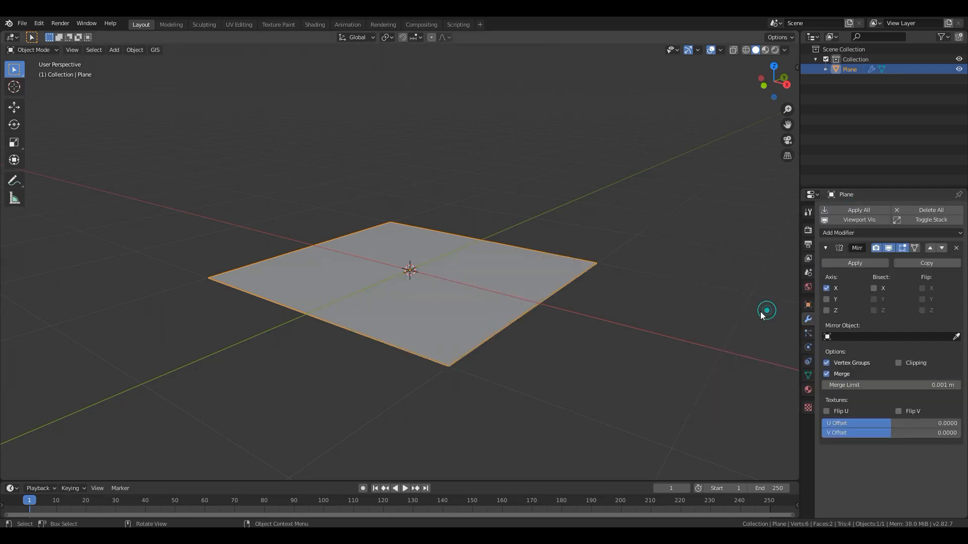
middle_click_drag(574, 305, 591, 346)
key("Tab")
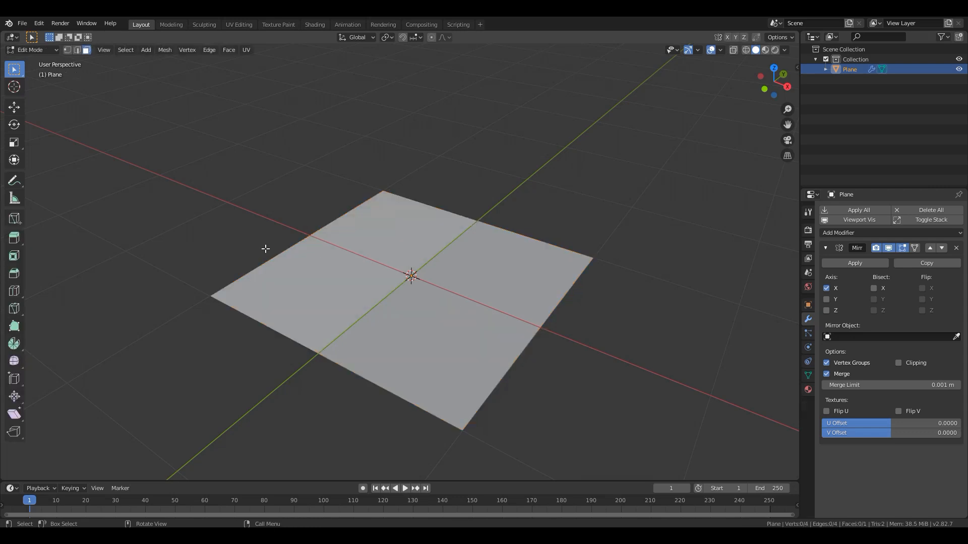
mouse_move(542, 321)
middle_mouse_down()
mouse_move(604, 306)
mouse_move(555, 320)
middle_mouse_up()
scroll(465, 318, "up", 3)
key("Tab")
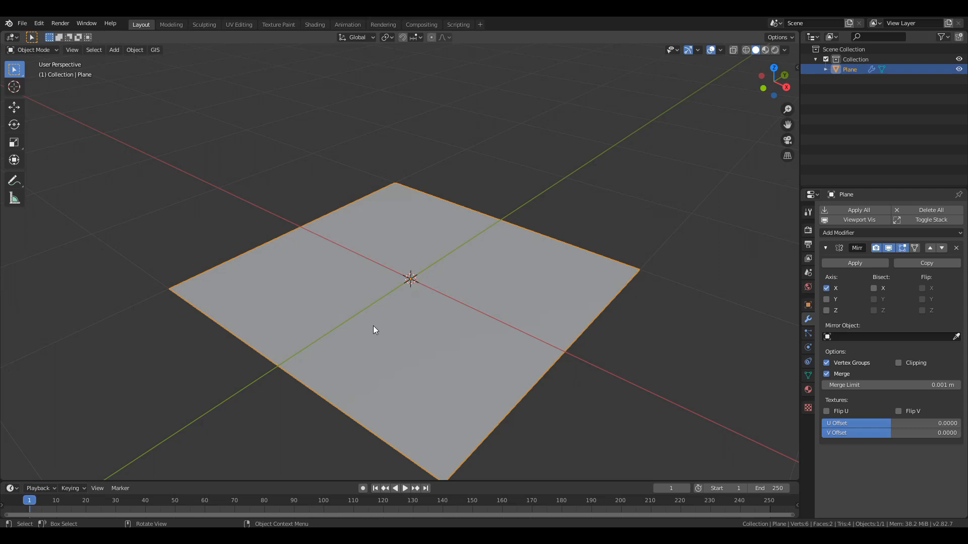
middle_click_drag(373, 326, 409, 309)
- In Edit Mode, extrude the plane's outer negative-X edge slightly upward along Z to form a low curb wall
key("Tab")
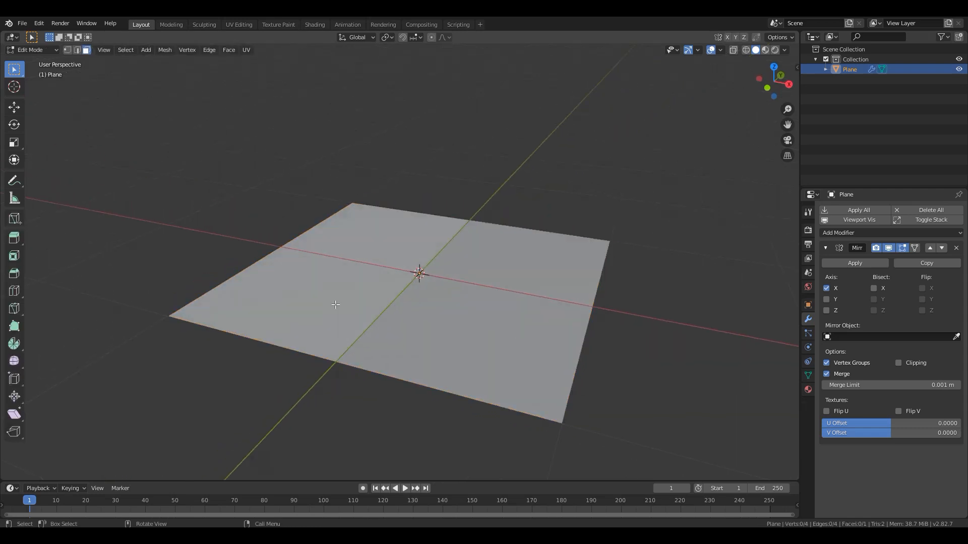
middle_click_drag(305, 300, 333, 299, "shift")
left_click(77, 49)
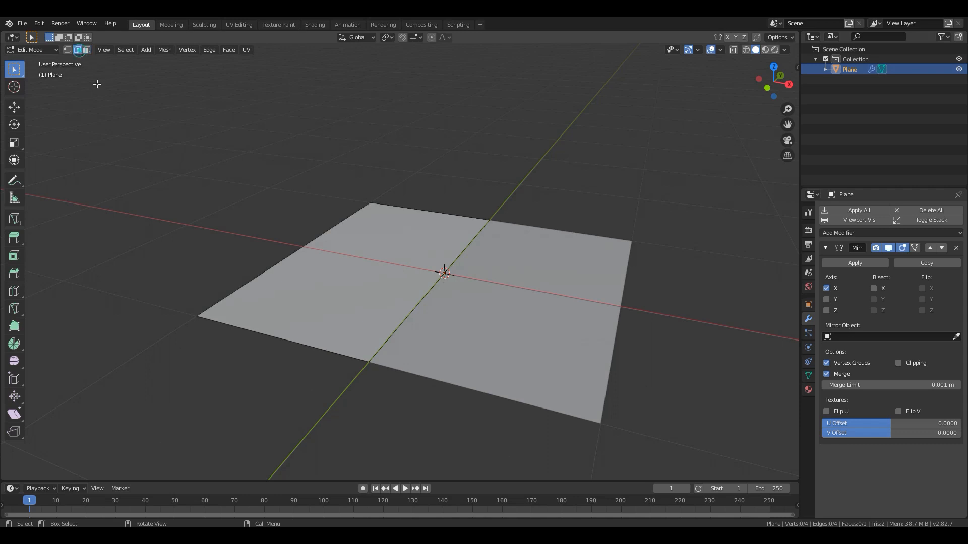
left_click(307, 253)
middle_click_drag(304, 305, 426, 311, "shift")
scroll(393, 306, "up", 2)
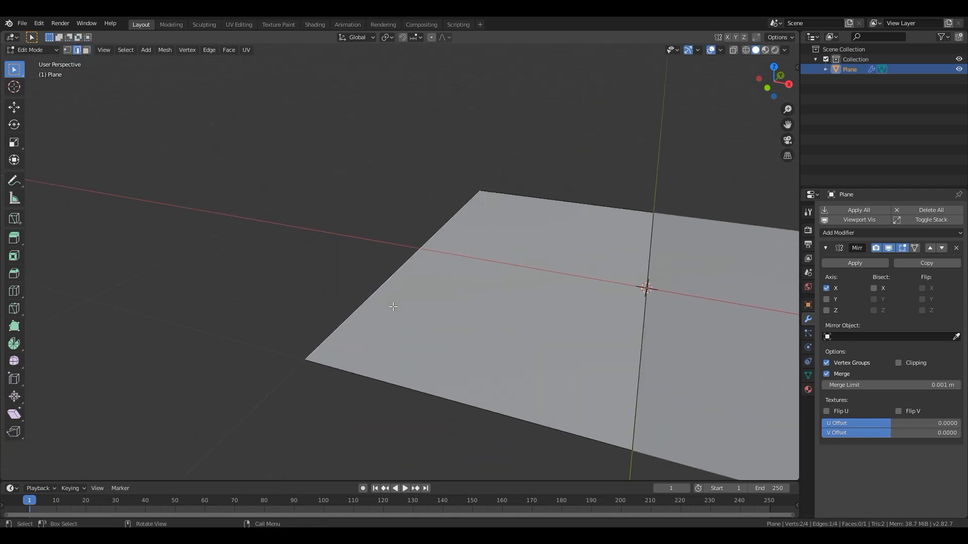
key("e")
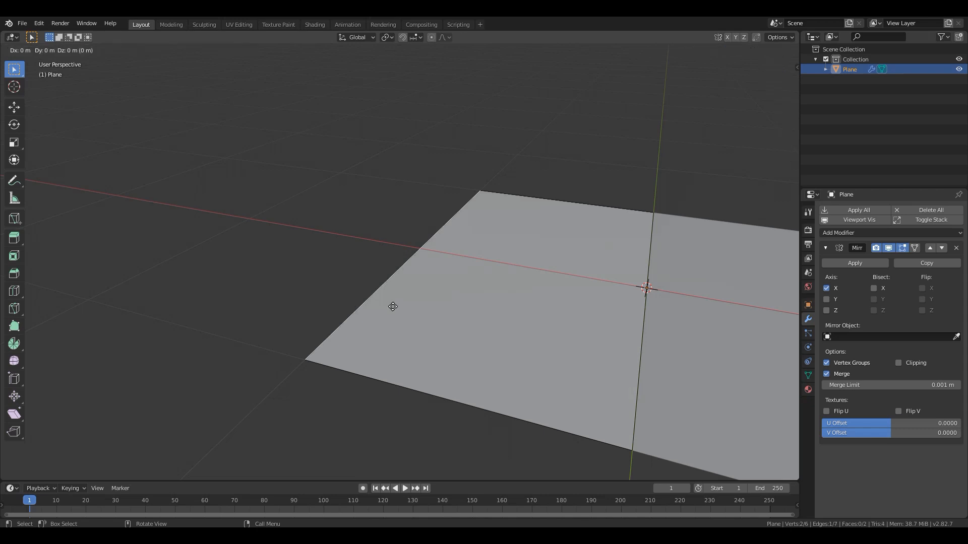
key("z")
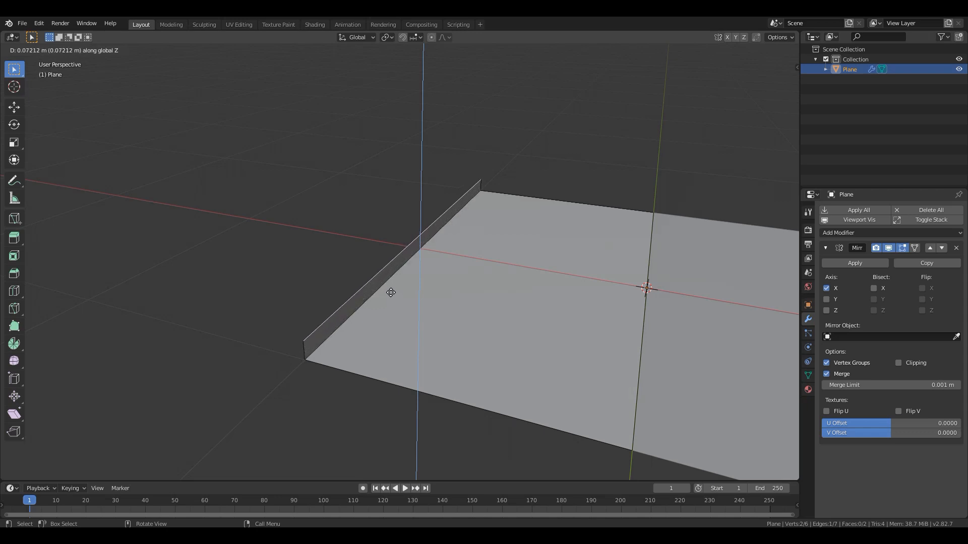
left_click(391, 293)
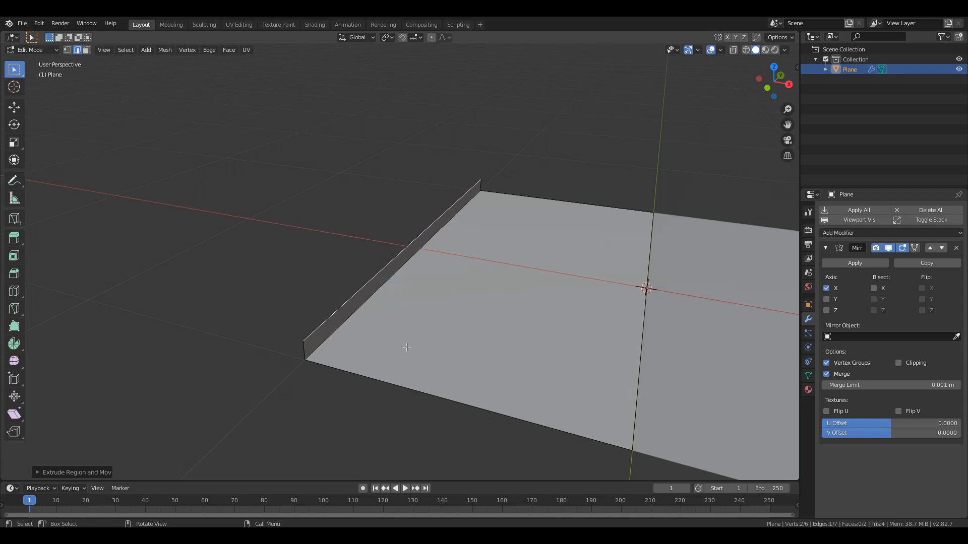
- Extrude the curb's top edge 1 m outward along the negative X axis to form the sidewalk
middle_click_drag(366, 345, 403, 348, "shift")
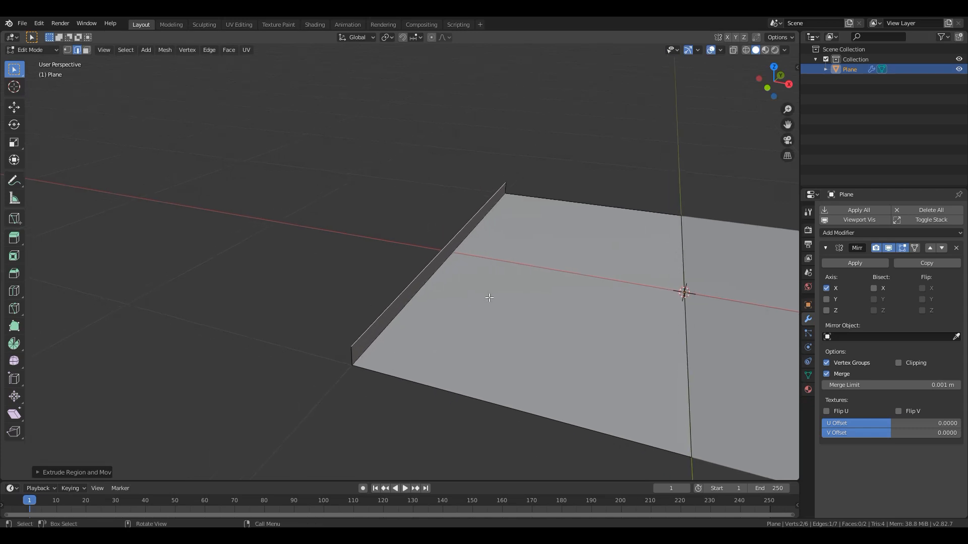
mouse_move(470, 327)
middle_mouse_down()
mouse_move(436, 320)
mouse_move(481, 301)
mouse_move(472, 324)
middle_mouse_up()
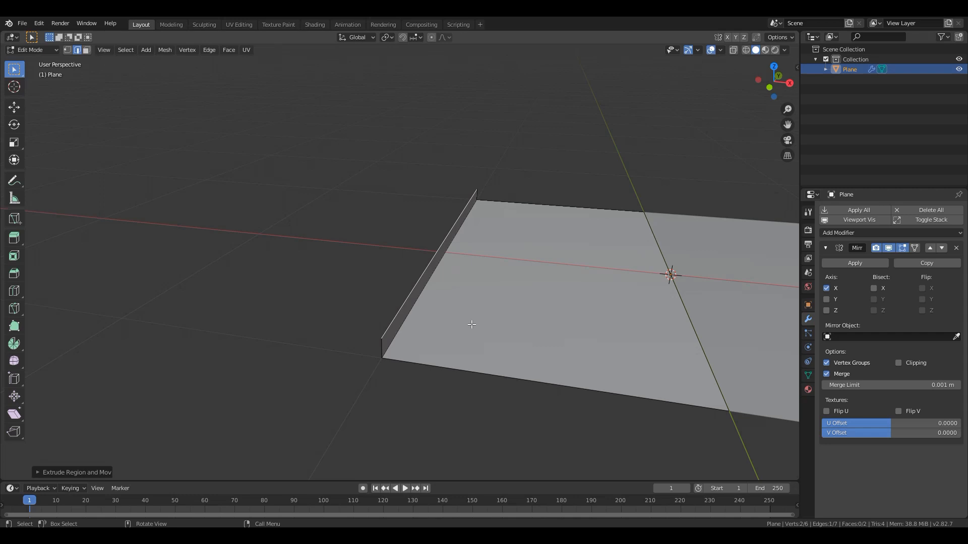
key("e")
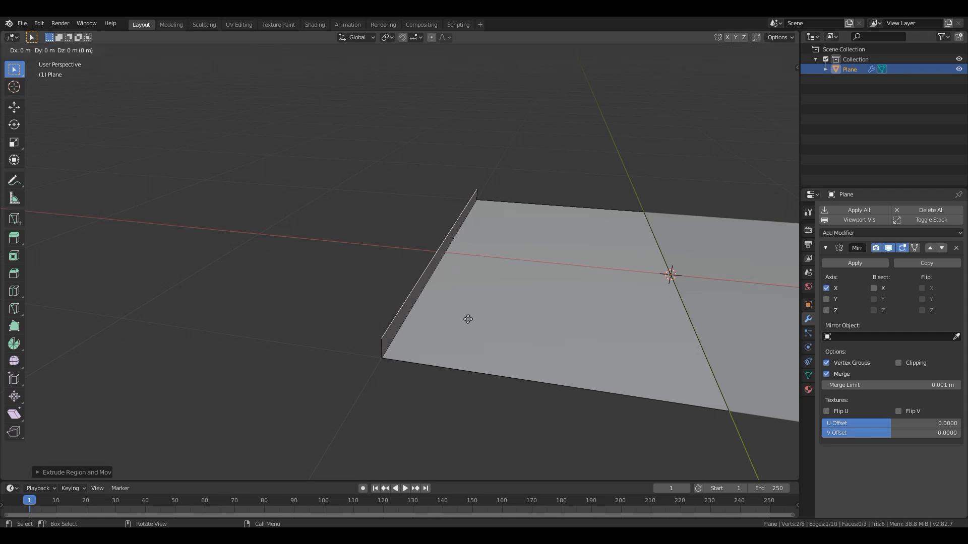
key("x")
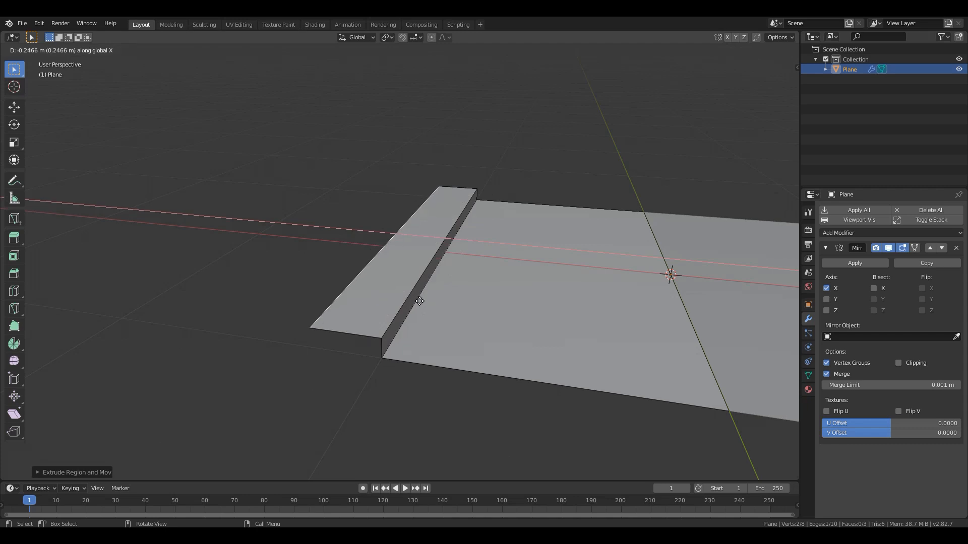
type("1")
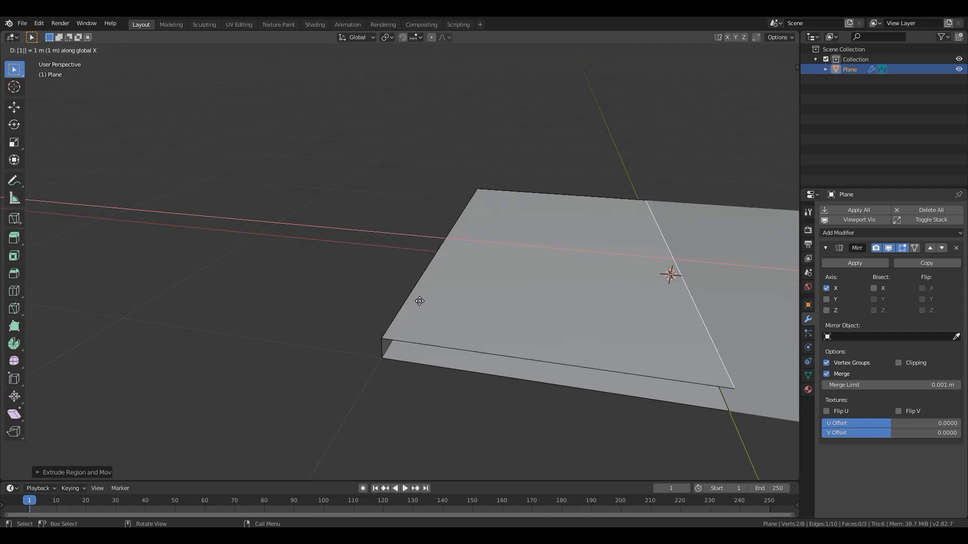
key("Return")
middle_click_drag(419, 301, 365, 275)
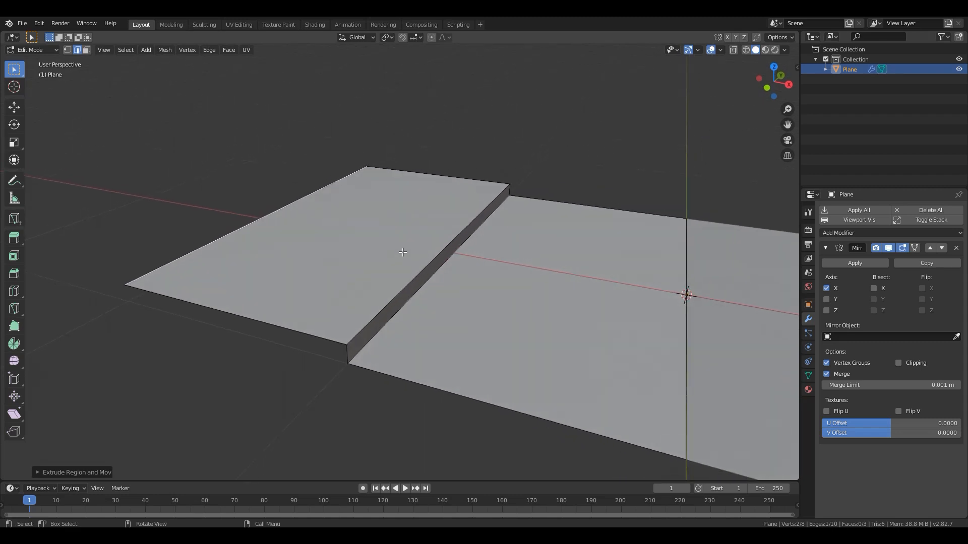
- Bevel the curb's upper edge about 0.038 m wide with 8 segments and return to Object Mode
left_click(418, 276)
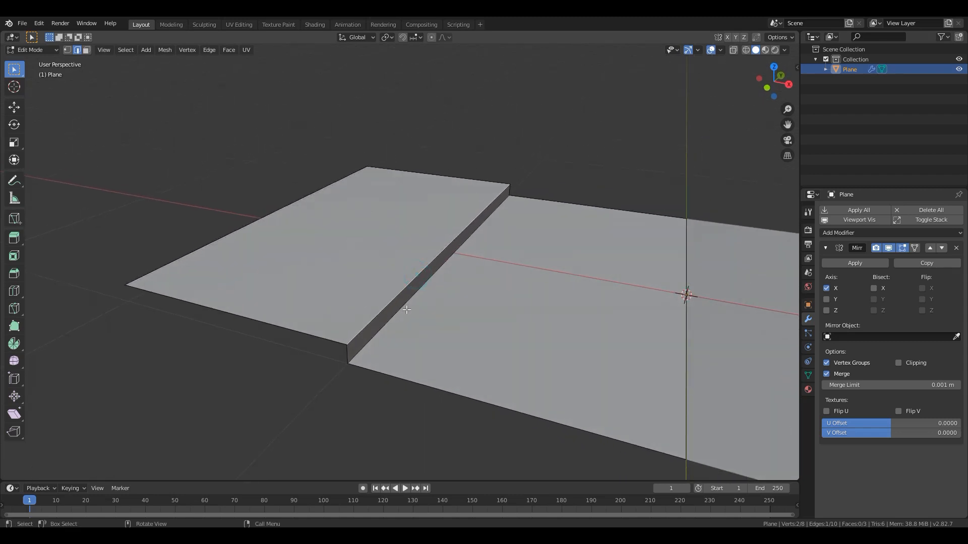
scroll(386, 310, "up", 2)
key("ctrl")
key("ctrl+b")
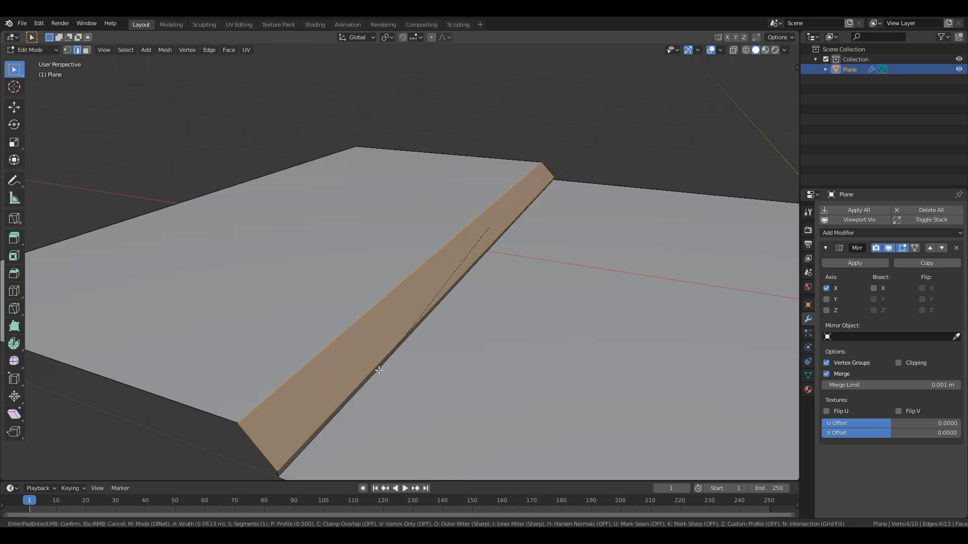
scroll(379, 370, "up", 2)
scroll(379, 370, "up", 2)
scroll(379, 370, "up", 1)
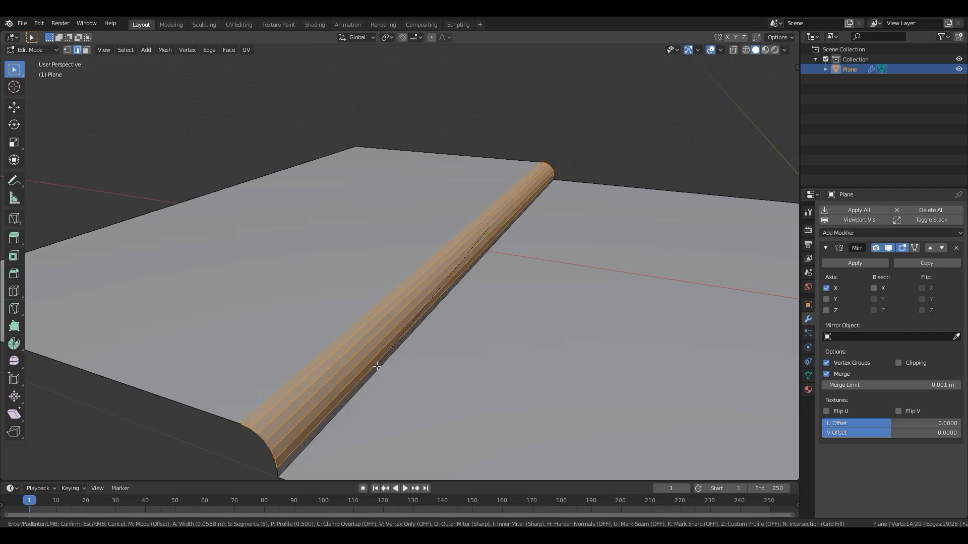
scroll(376, 357, "up", 2)
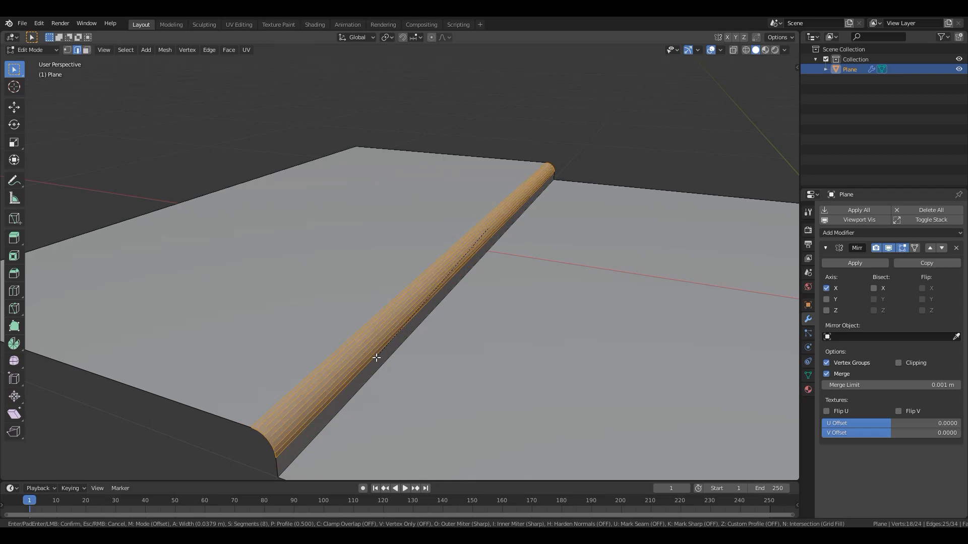
left_click(376, 357)
key("Tab")
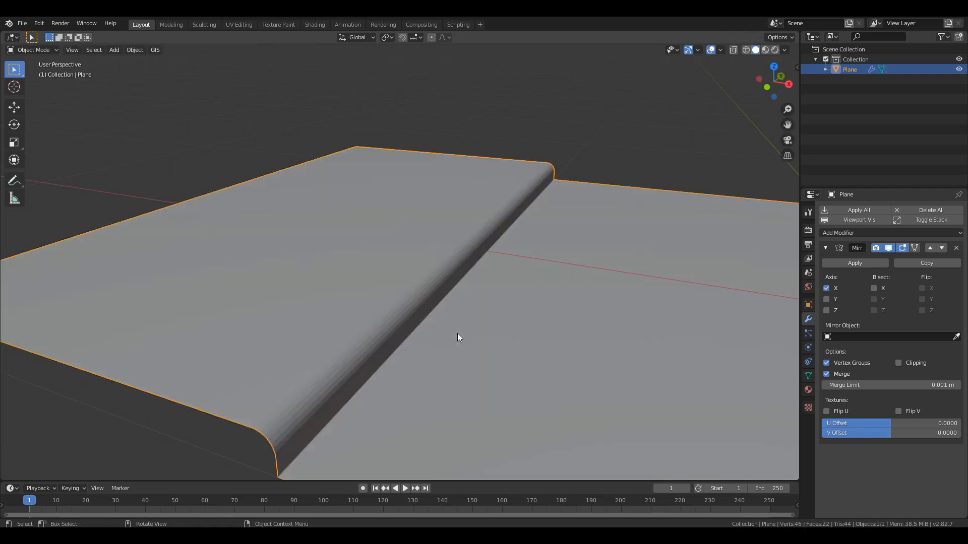
- Rename the Plane object as straight
scroll(395, 320, "down", 3)
middle_click_drag(385, 321, 345, 325)
scroll(373, 327, "up", 2)
double_click(848, 71)
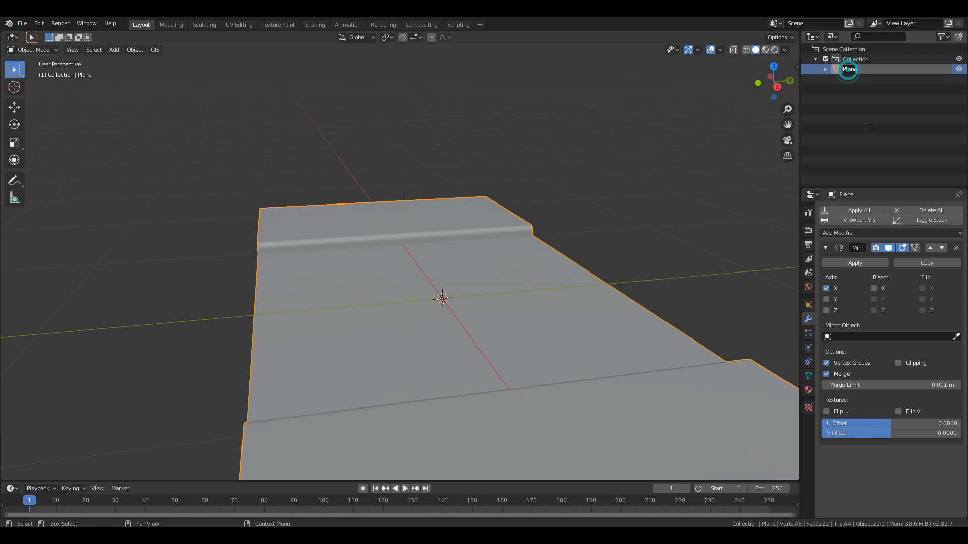
type("straight")
key("Return")
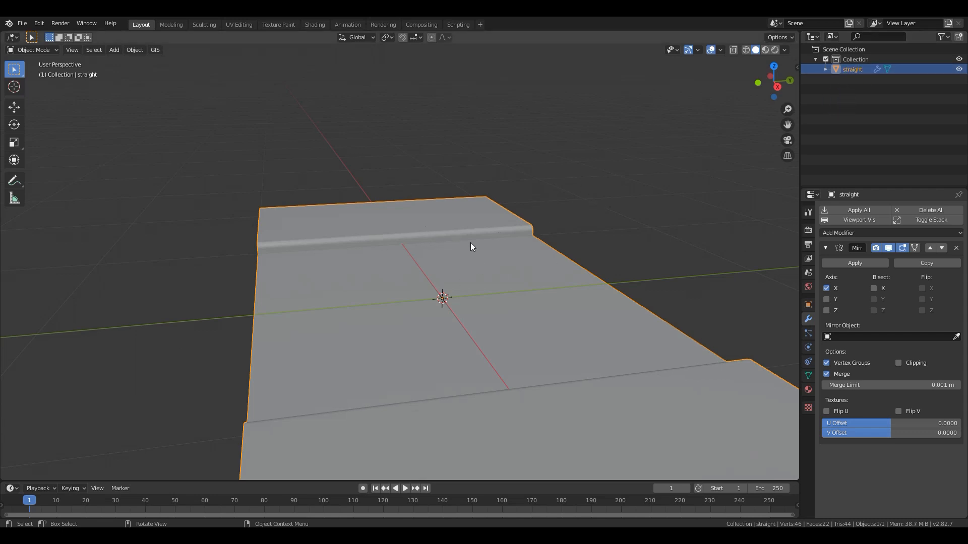
- Rename the collection containing the road piece as Road_parts
middle_click_drag(463, 243, 521, 239)
double_click(850, 59)
type("Road")
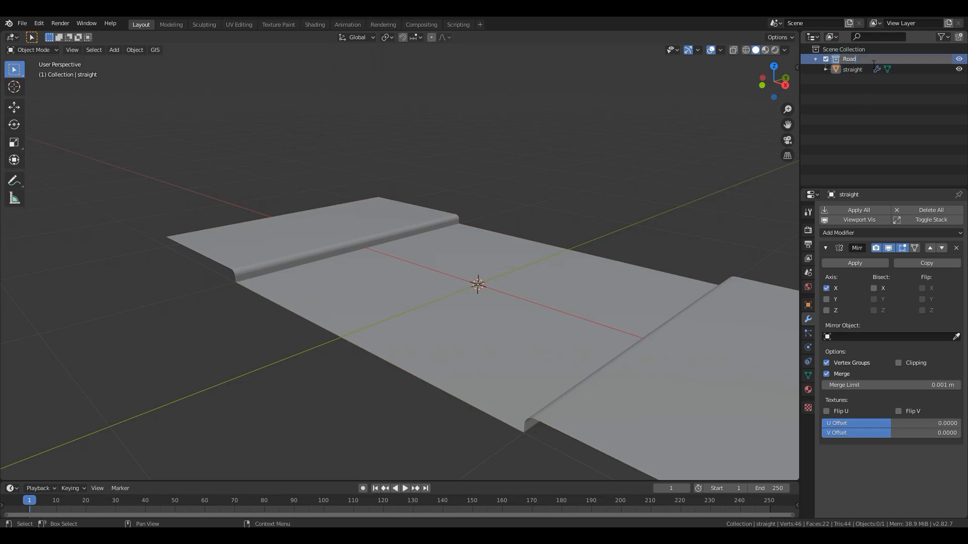
type("_parts")
key("Return")
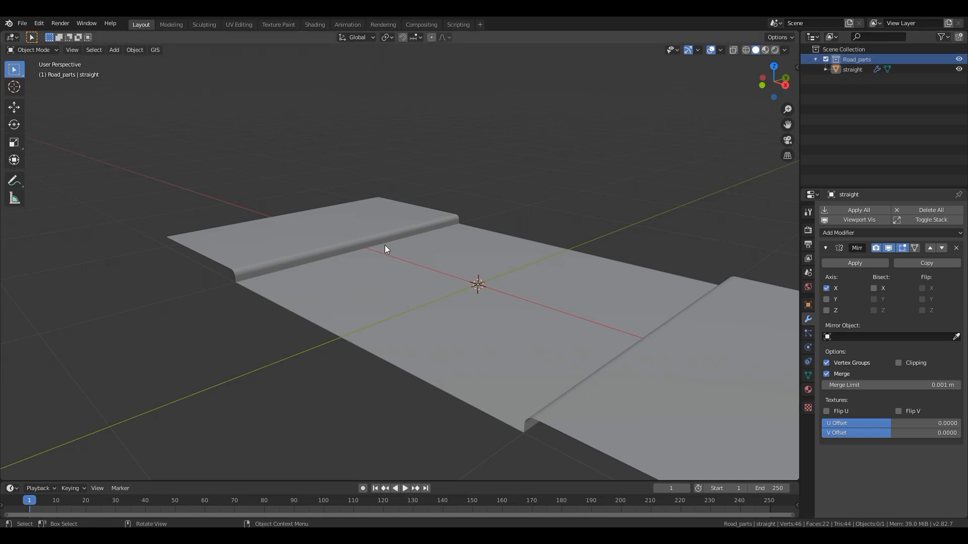
- Assign an Environment Texture to the world background's color
middle_click_drag(412, 295, 493, 303)
scroll(493, 307, "up", 1)
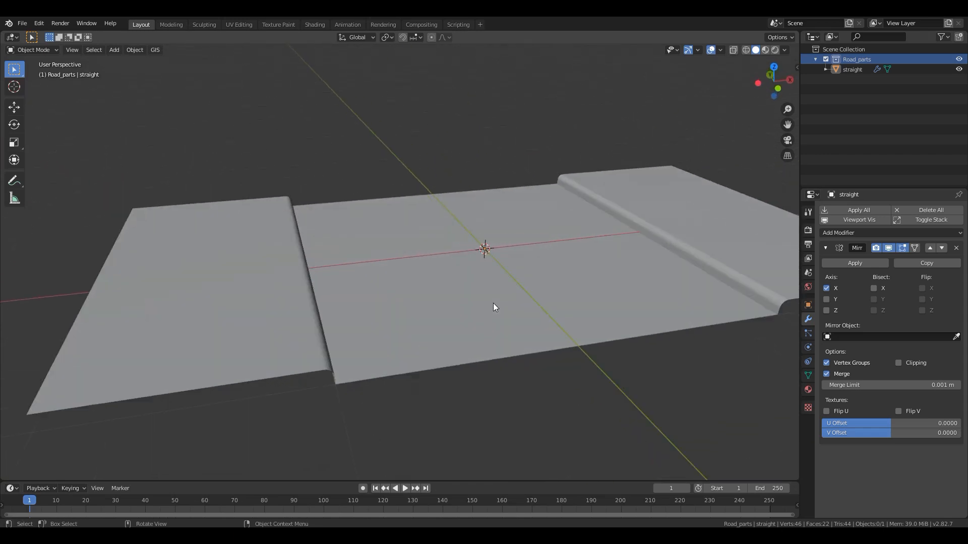
left_click(808, 287)
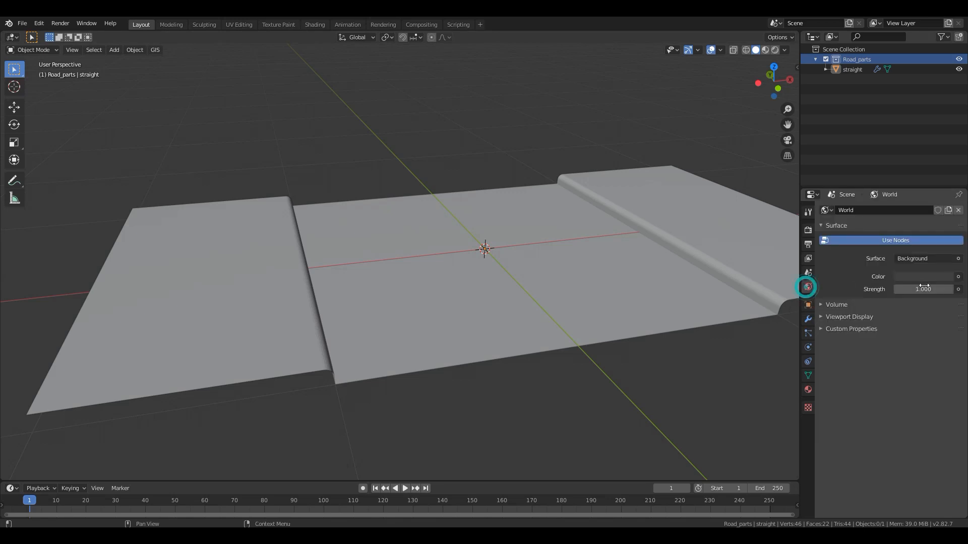
left_click(957, 276)
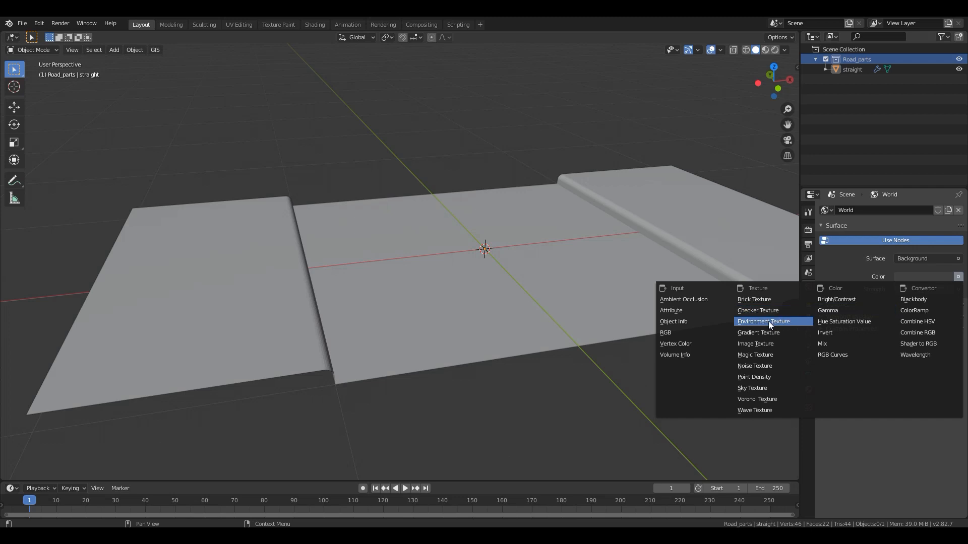
left_click(769, 322)
- Load piazza_bologni_16k.hdr from the hdri folder as the world's environment image
left_click(950, 289)
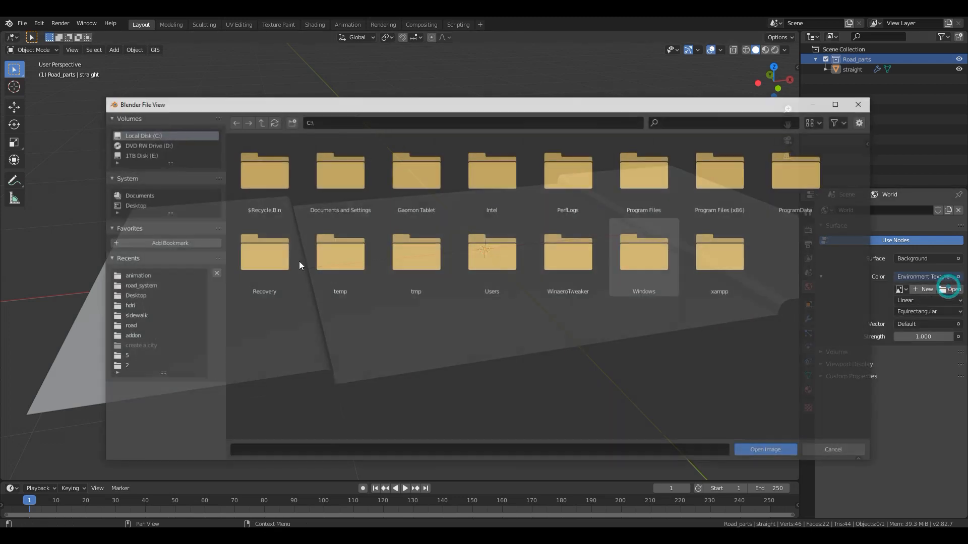
left_click(130, 306)
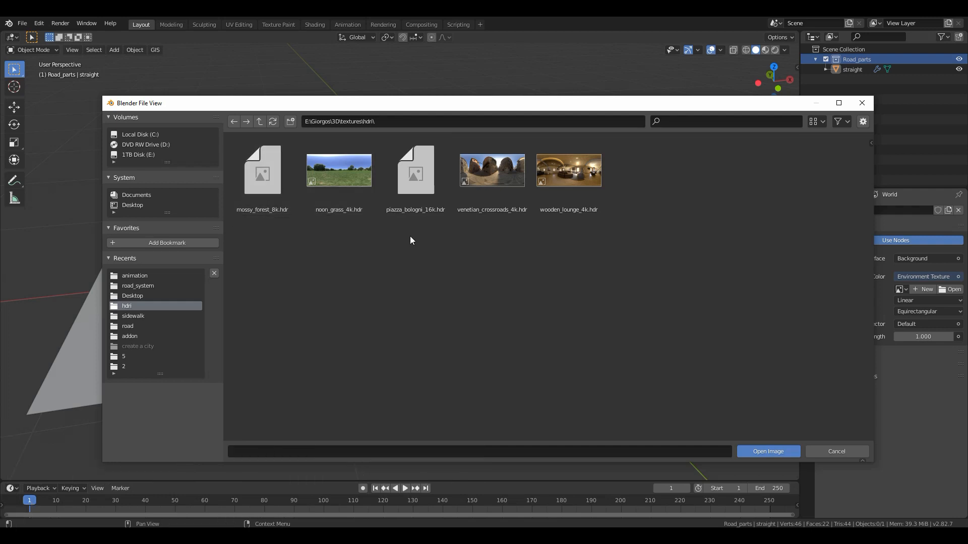
left_click(404, 209)
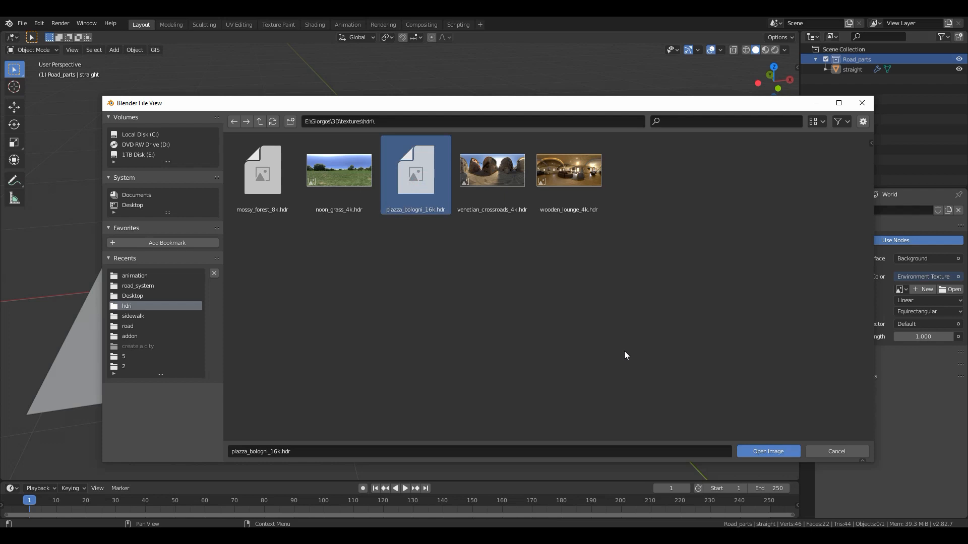
left_click(770, 452)
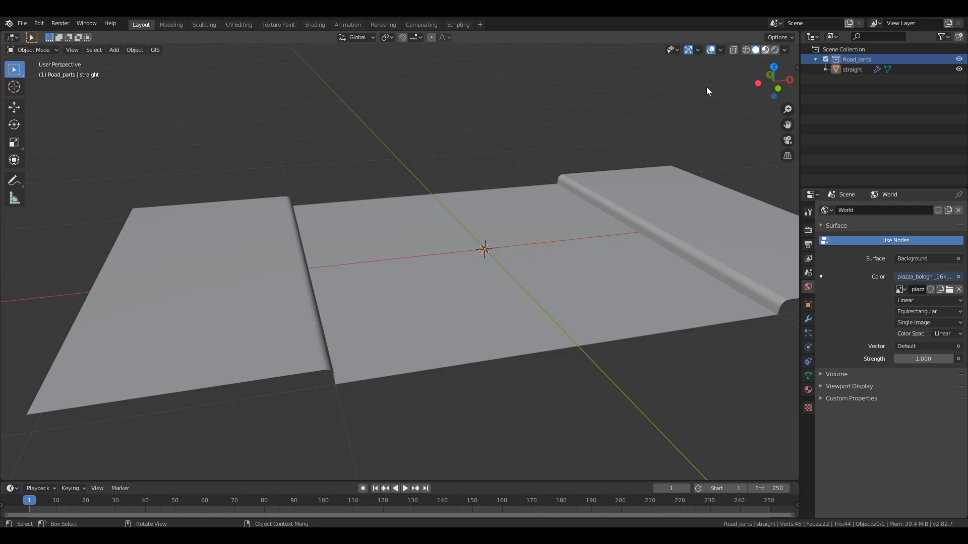
- Show the road piece in Material Preview shading and switch to the Shading workspace
left_click(765, 50)
mouse_move(534, 203)
middle_mouse_down()
mouse_move(506, 216)
mouse_move(350, 45)
middle_mouse_up()
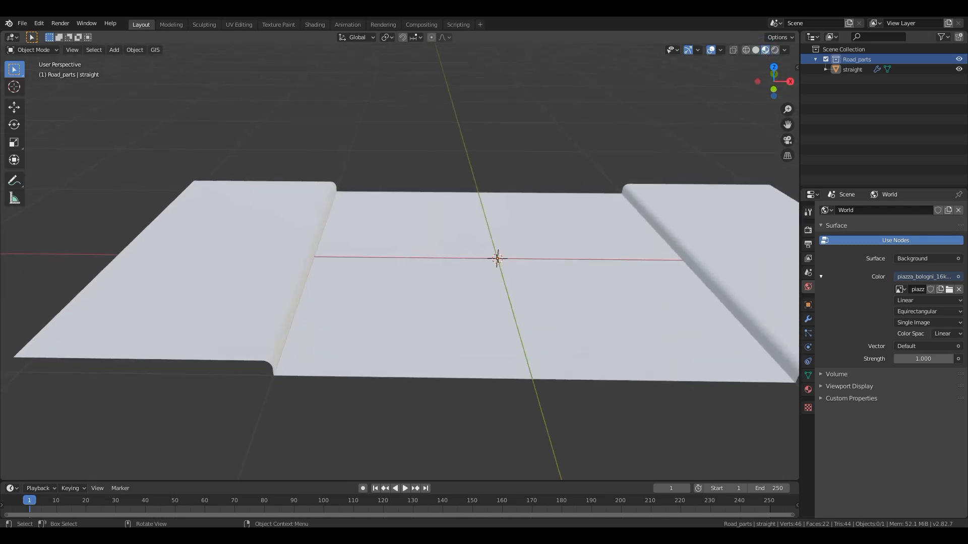
left_click(316, 25)
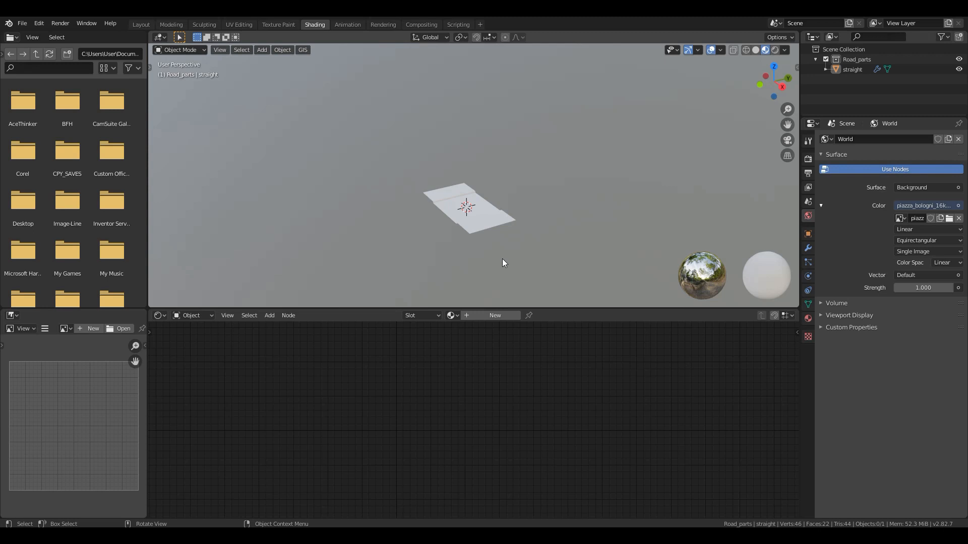
scroll(479, 229, "up", 3)
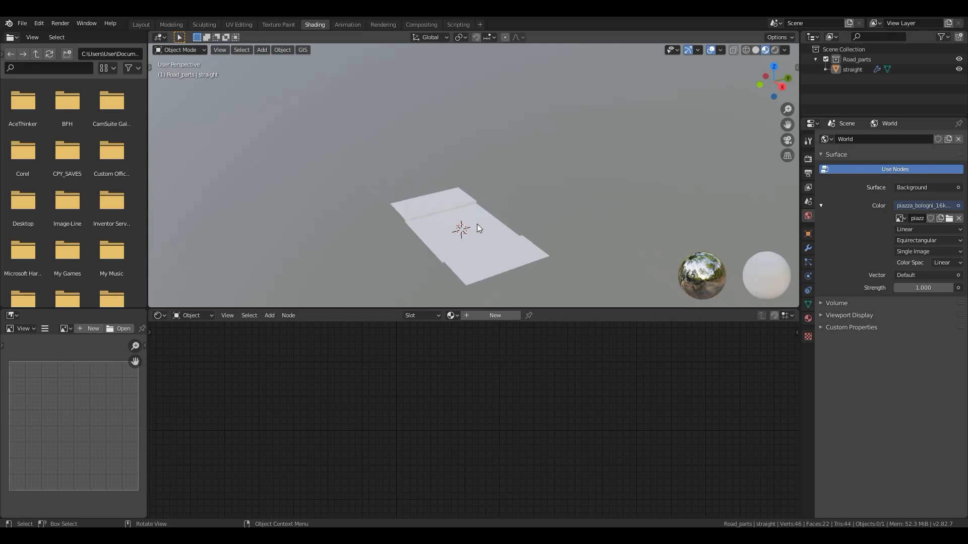
- Create a new material named asphalt on the straight road piece
left_click(463, 256)
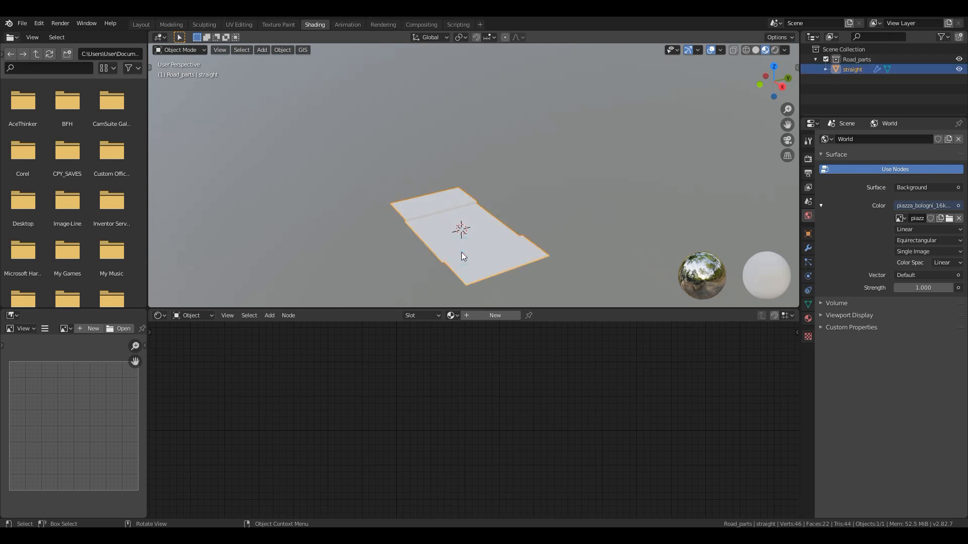
key("KP_Decimal")
scroll(461, 252, "up", 4)
middle_click_drag(449, 244, 431, 201)
scroll(504, 250, "up", 5)
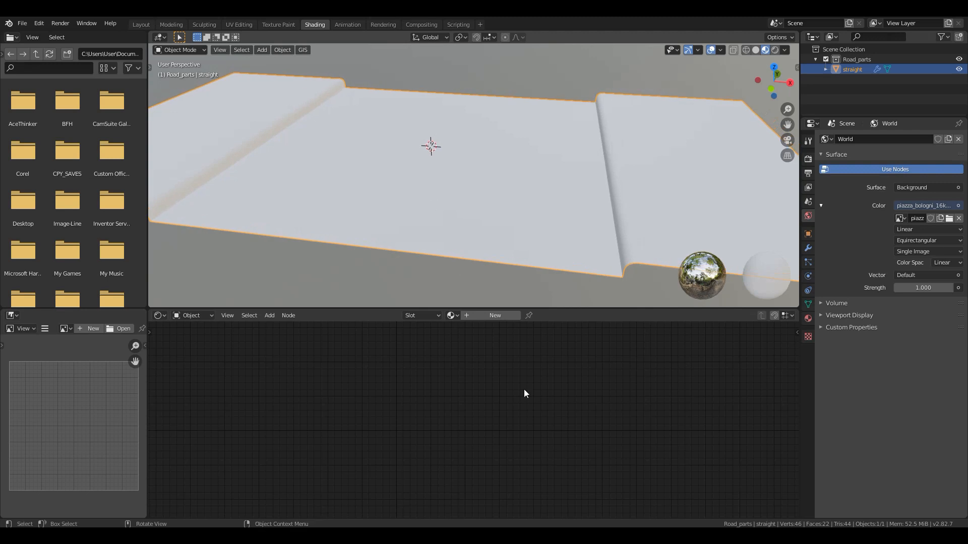
left_click(485, 315)
left_click(463, 318)
type("asphalt")
key("Return")
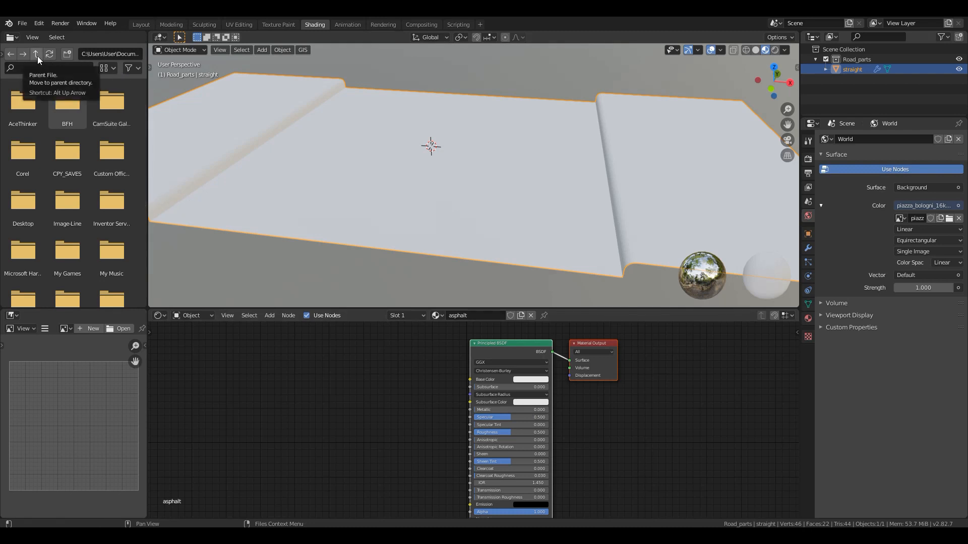
- Browse to the road folder inside the road system's textures folder and widen the file browser area
left_click_drag(3, 53, 61, 54)
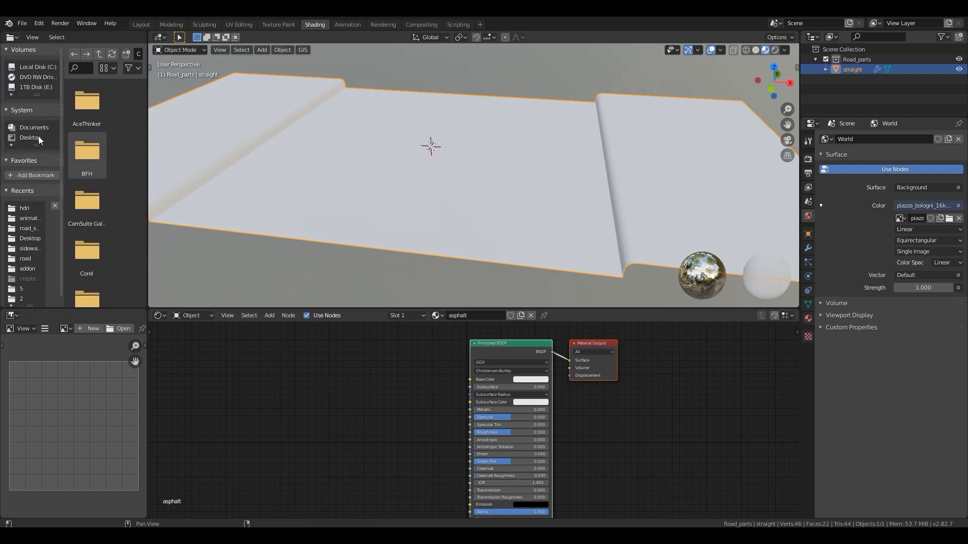
left_click(39, 139)
double_click(88, 118)
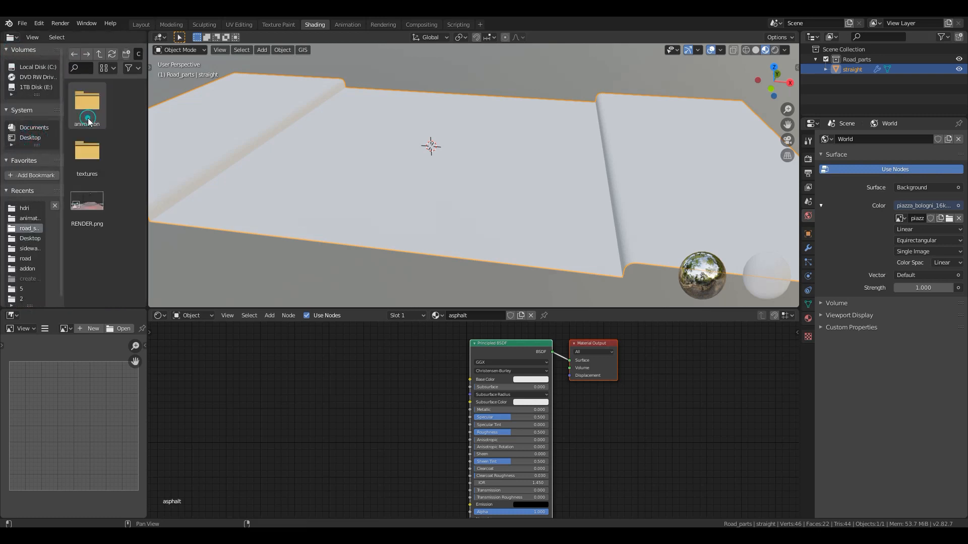
double_click(93, 176)
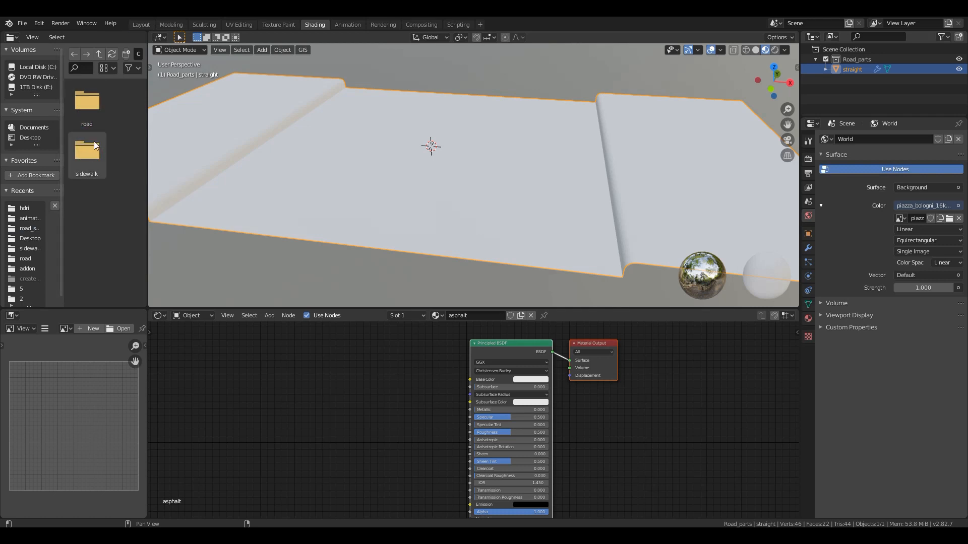
double_click(90, 115)
left_click_drag(83, 107, 216, 111)
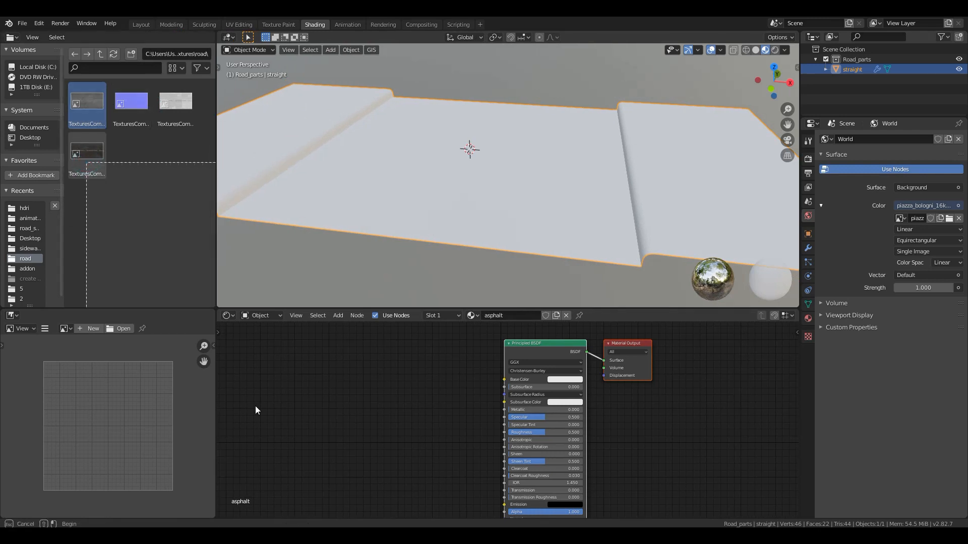
- Add the yellow-line albedo image to the asphalt material, connect its Color to the Principled BSDF Base Color, and place the node beside it
left_click(85, 162)
left_click_drag(108, 164, 276, 374)
scroll(318, 382, "up", 1)
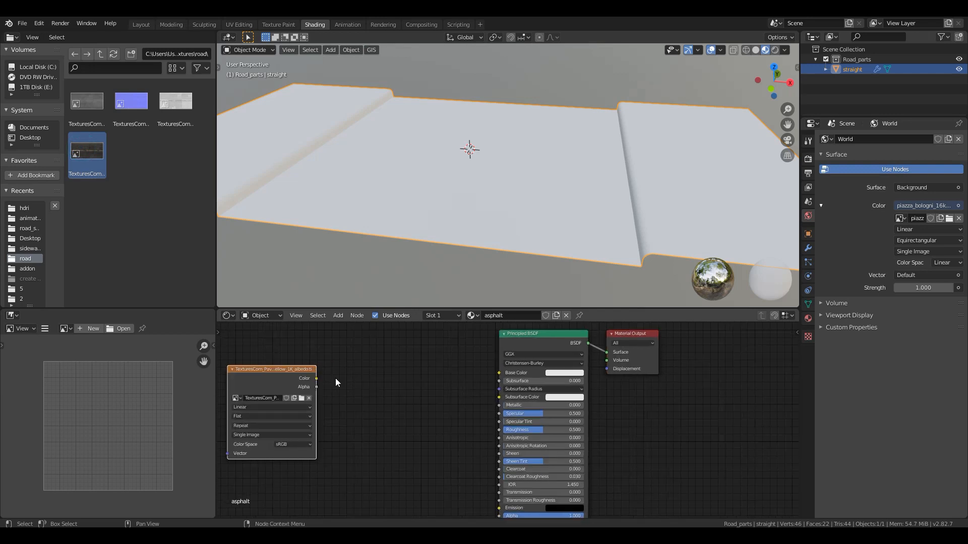
left_click_drag(317, 378, 498, 373)
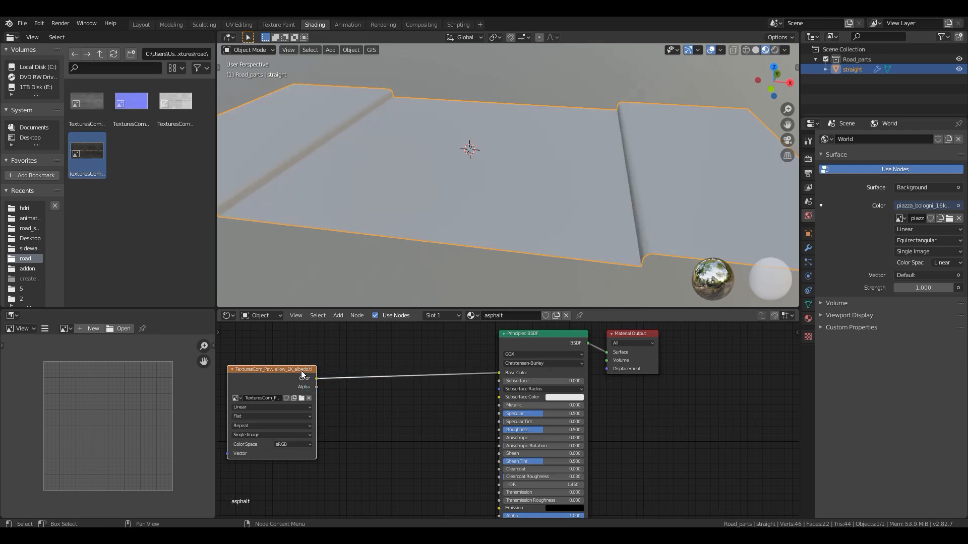
left_click_drag(300, 371, 367, 360)
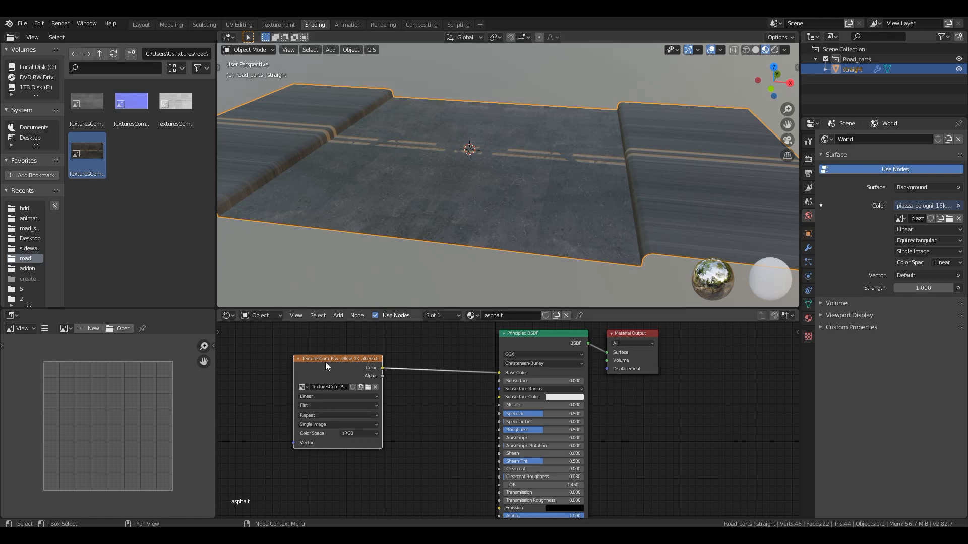
left_click_drag(334, 361, 369, 361)
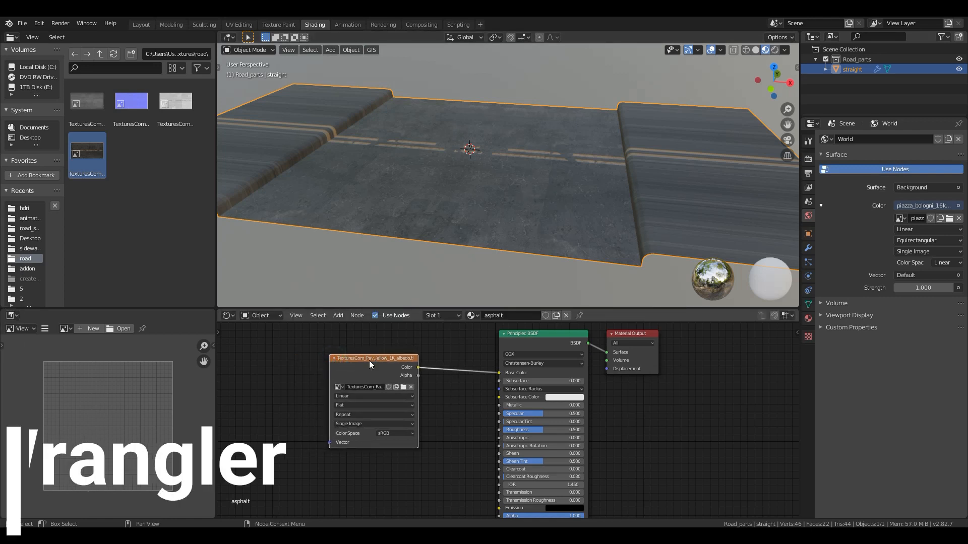
- Add Texture Coordinate and Mapping nodes to the albedo texture and set the mapping's Z rotation to 90°
key("ctrl+t")
middle_click_drag(309, 355, 462, 354)
scroll(409, 389, "up", 1)
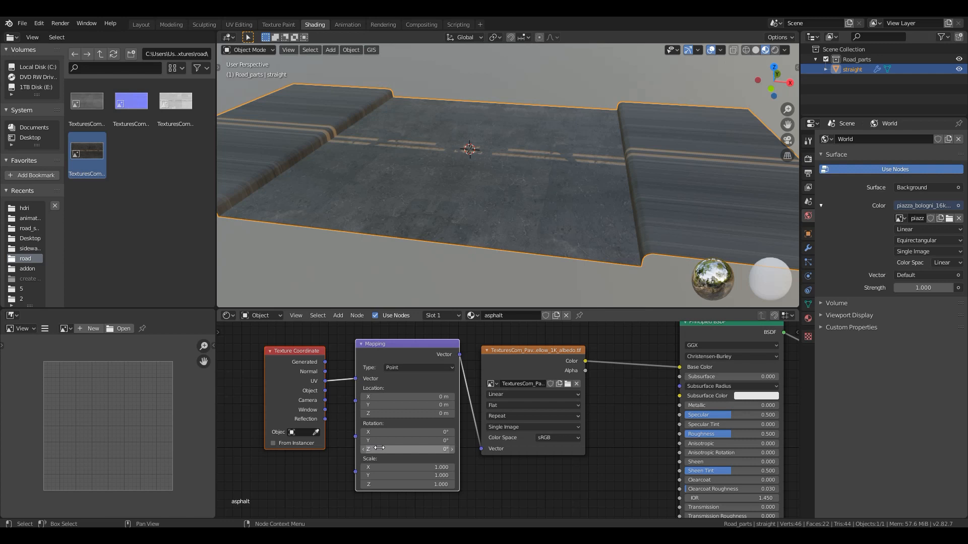
left_click(384, 447)
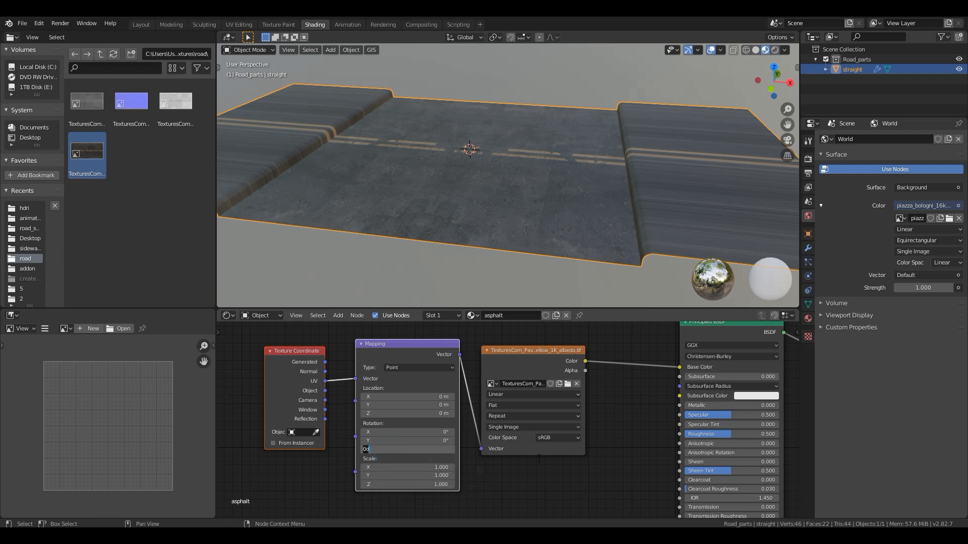
key("Return")
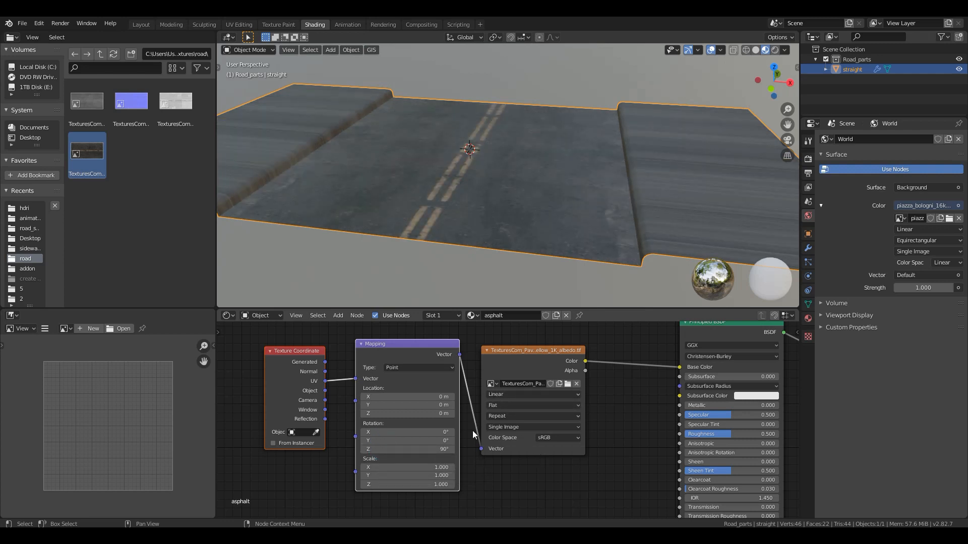
middle_click_drag(504, 247, 449, 258, "shift")
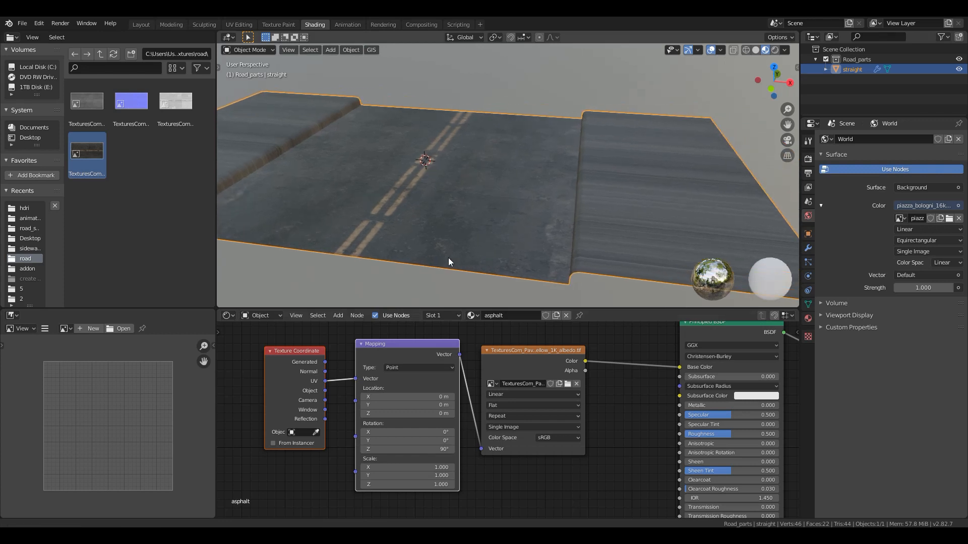
scroll(477, 247, "up", 4)
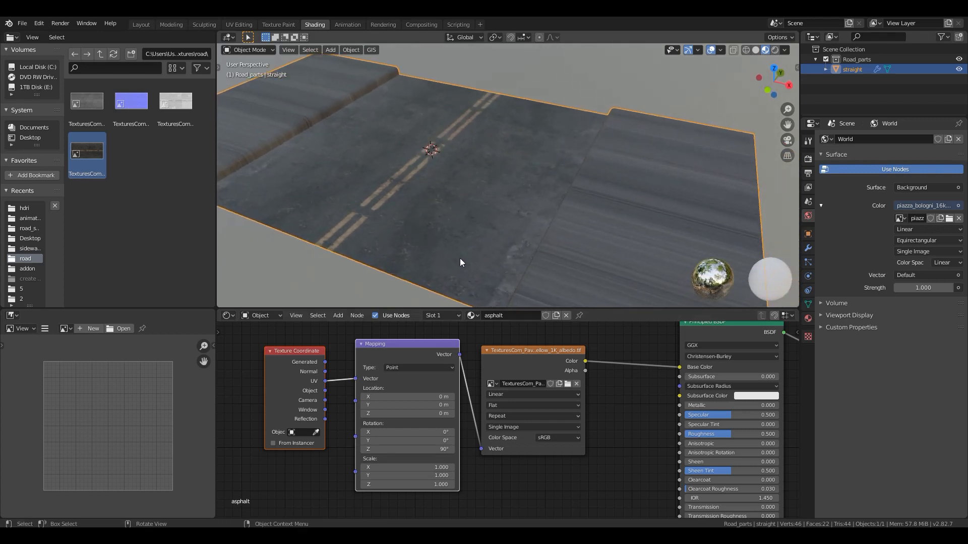
middle_click_drag(383, 216, 424, 232, "shift")
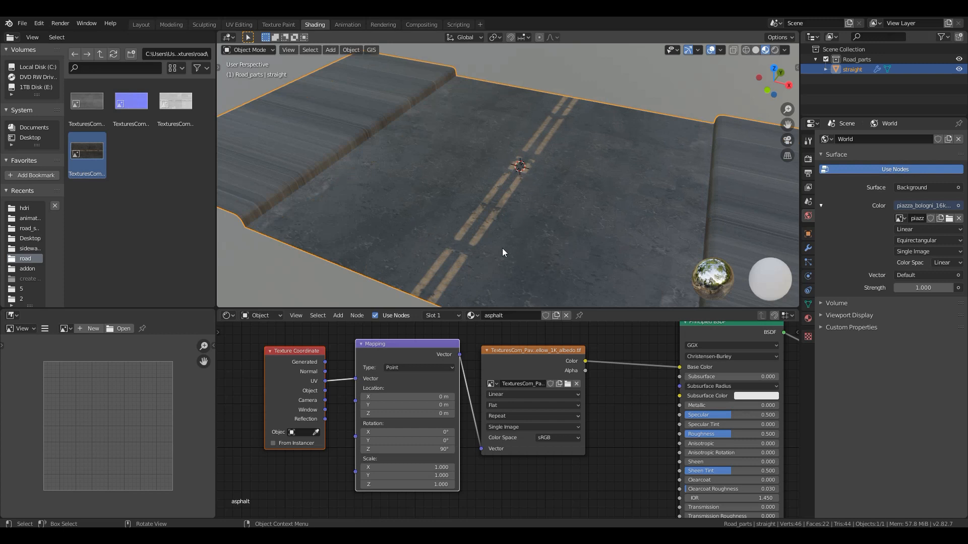
middle_click_drag(468, 254, 439, 198, "shift")
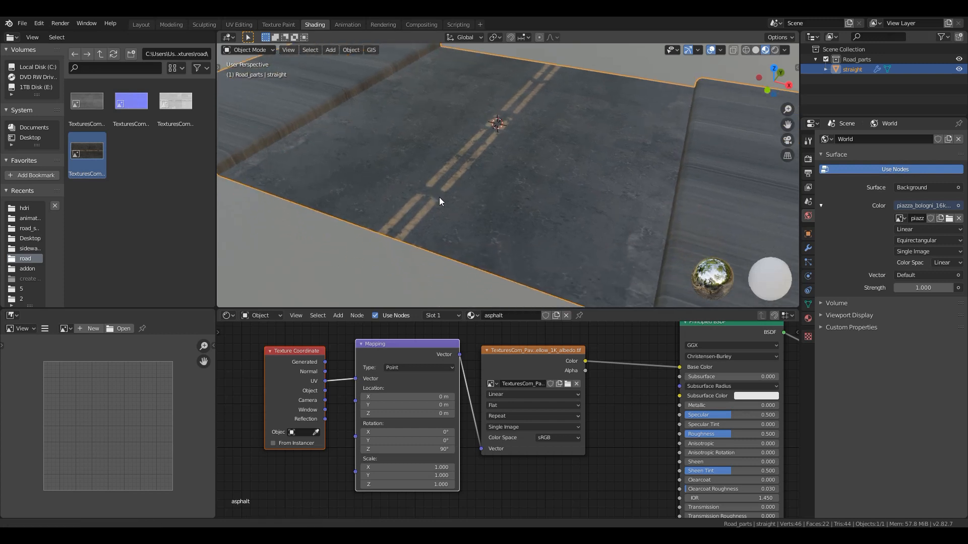
- Add the road height map as an image texture in the asphalt material and place it beyond the Principled BSDF
scroll(560, 412, "down", 3)
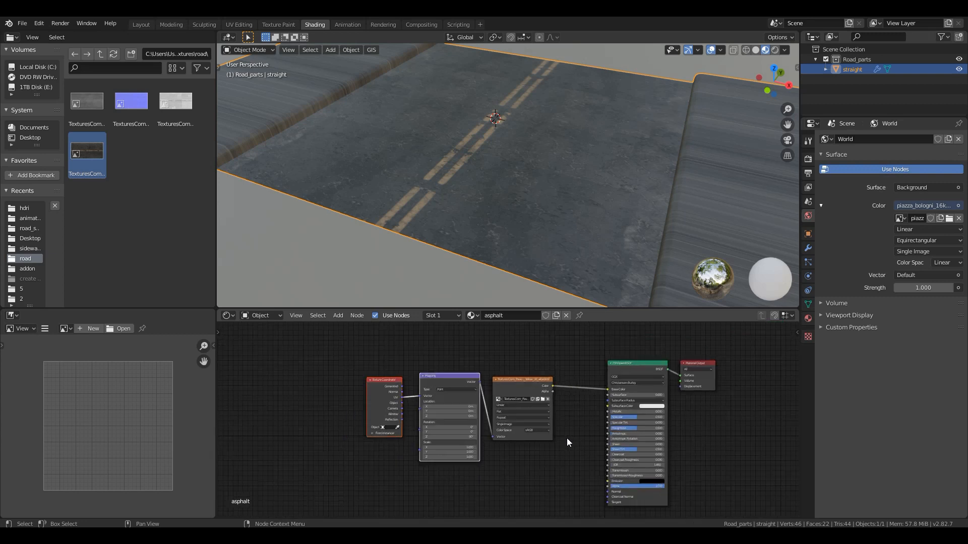
scroll(516, 472, "up", 1)
middle_click_drag(480, 446, 435, 394)
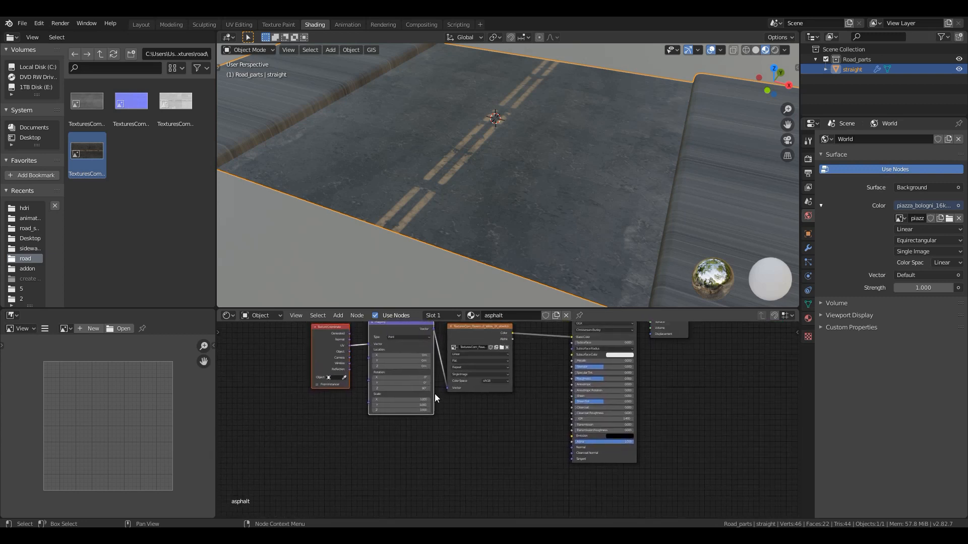
scroll(428, 400, "up", 1)
left_click(180, 106)
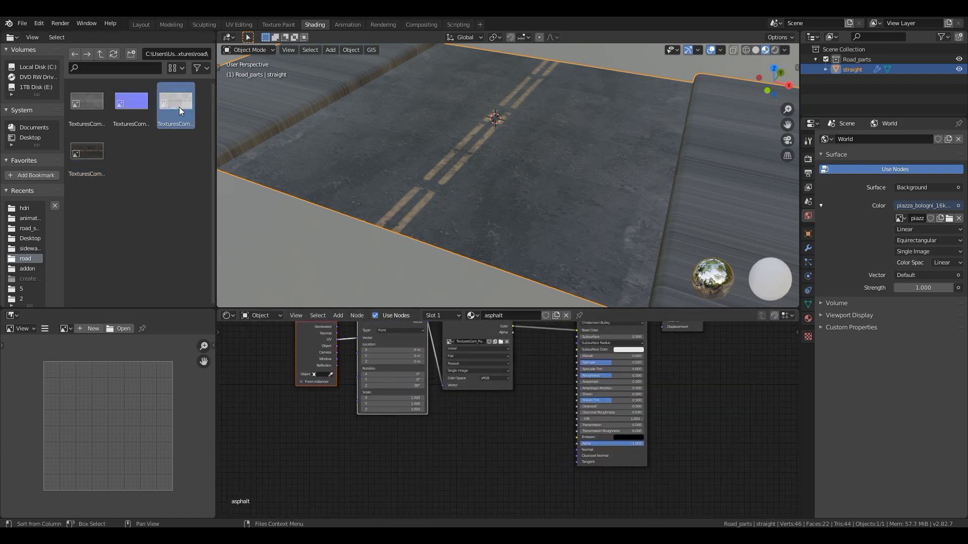
left_click_drag(89, 108, 329, 468)
middle_click_drag(407, 459, 259, 443)
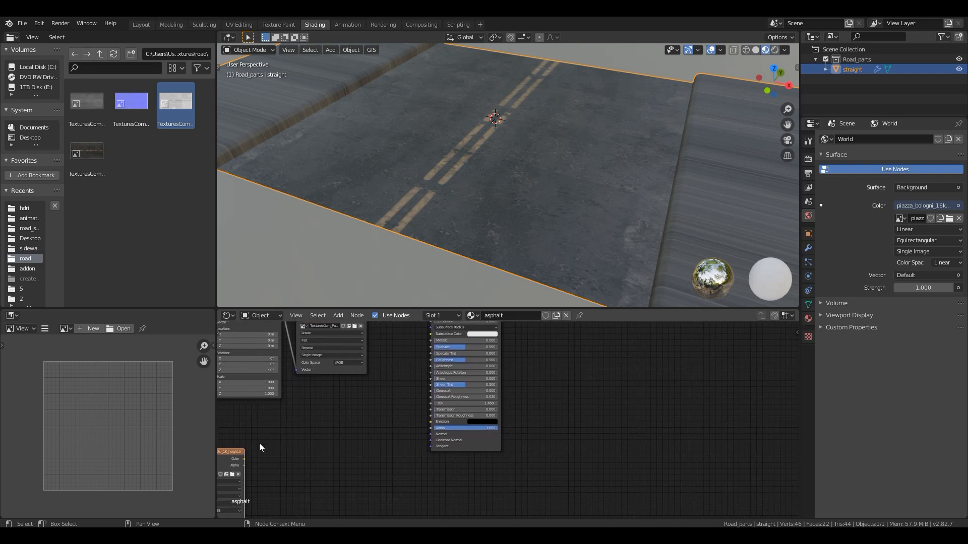
left_click_drag(222, 451, 582, 352)
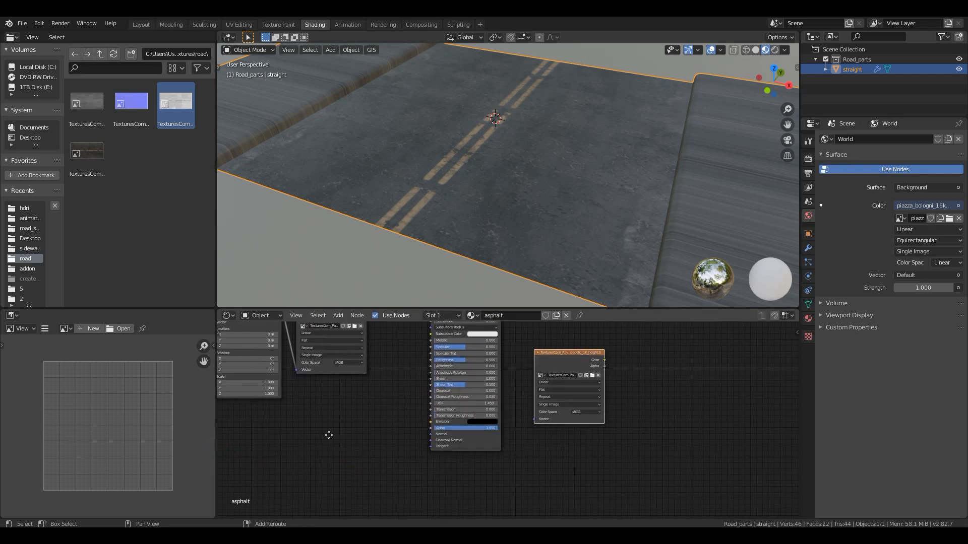
- Move the Material Output farther from the Principled BSDF and shift the height texture node to make room between them
middle_click_drag(328, 435, 222, 489)
scroll(437, 364, "up", 1)
left_click_drag(426, 334, 599, 345)
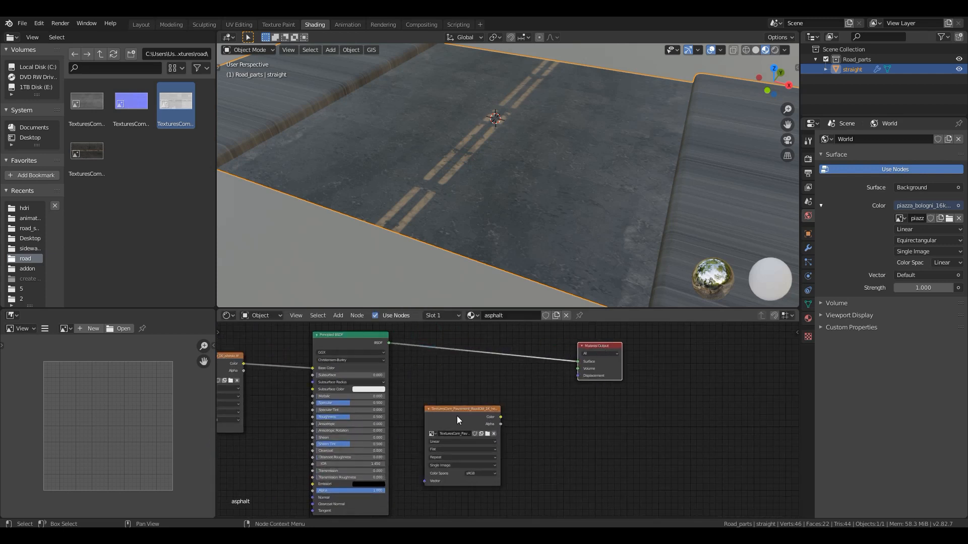
left_click_drag(457, 415, 417, 416)
- Add a Math node, feed the height texture's Color into its second value, and connect its output to the Material Output's Displacement
left_click(518, 415)
key("shift+a")
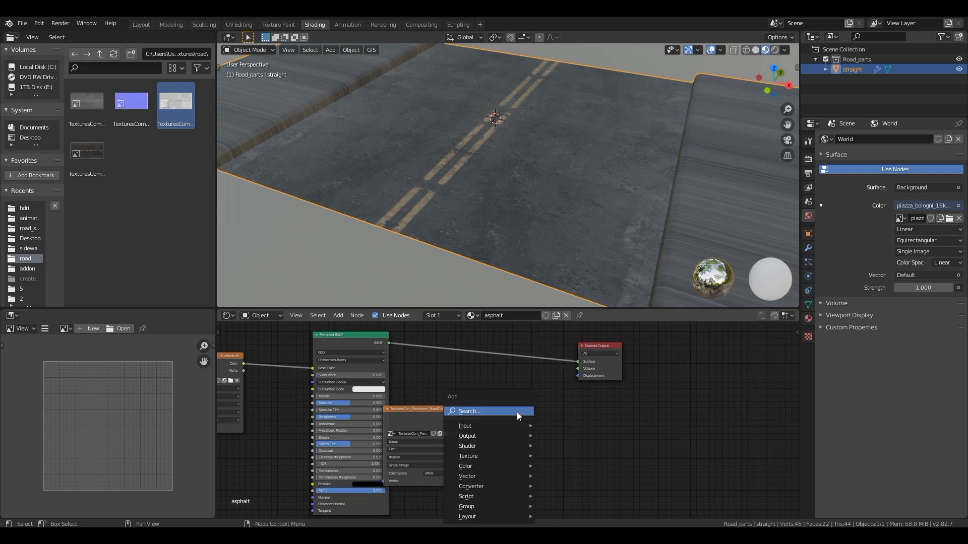
left_click(518, 413)
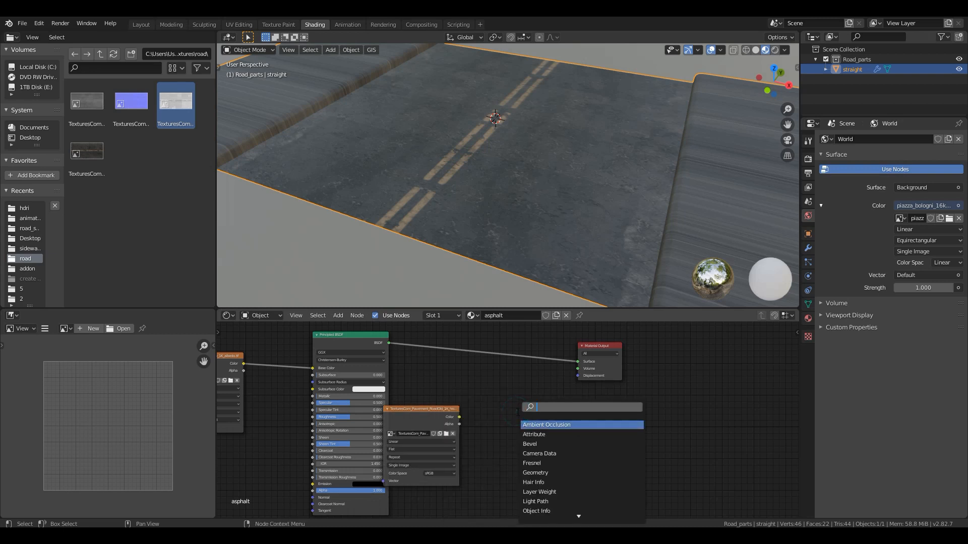
type("math")
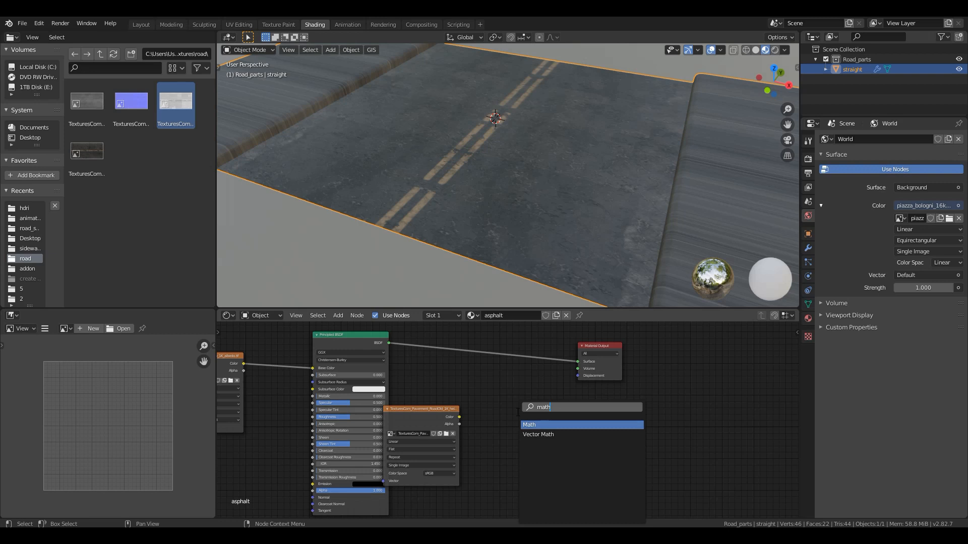
key("Return")
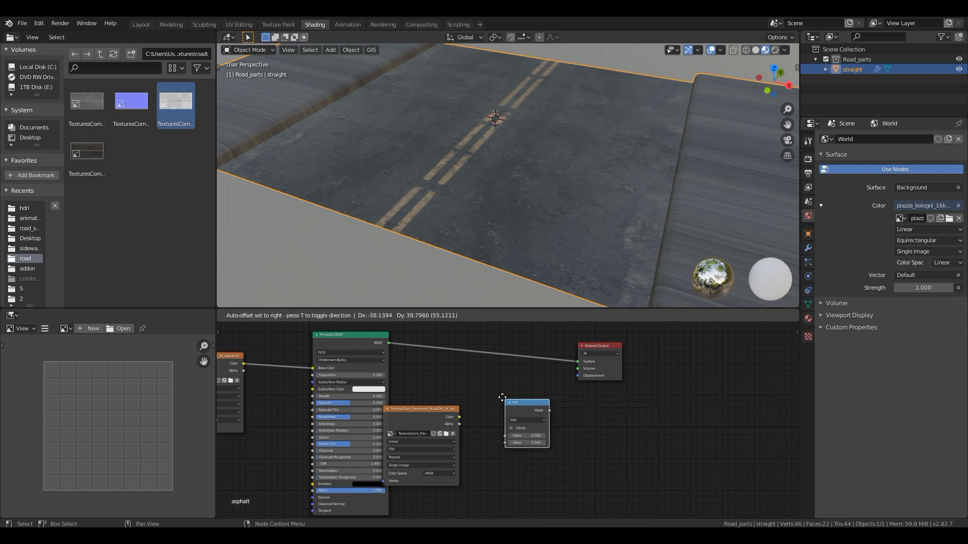
left_click(487, 379)
left_click_drag(459, 417, 489, 423)
left_click_drag(532, 391, 579, 376)
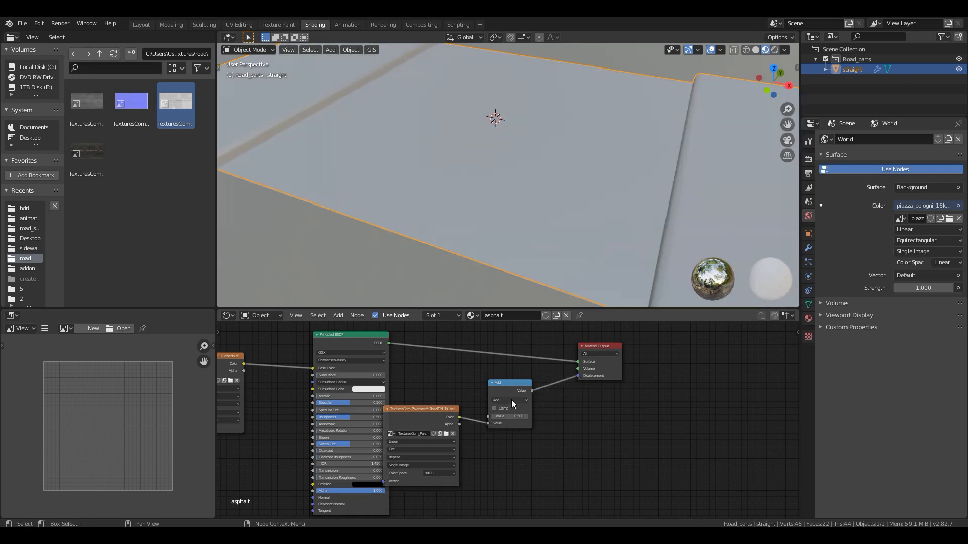
- Set the Math node to Multiply with a first value of 0.2, and shift the height texture clear of the Principled BSDF
left_click(511, 400)
left_click(510, 437)
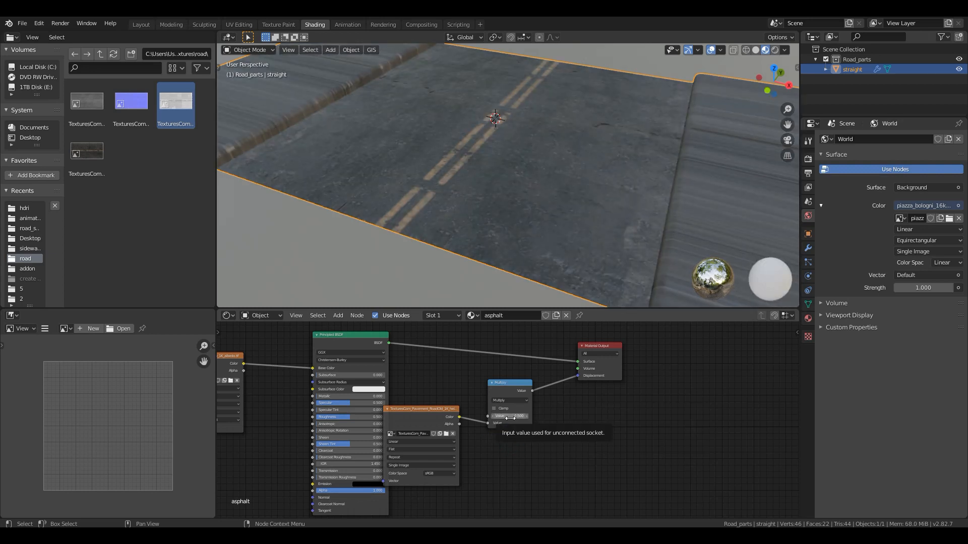
left_click(510, 416)
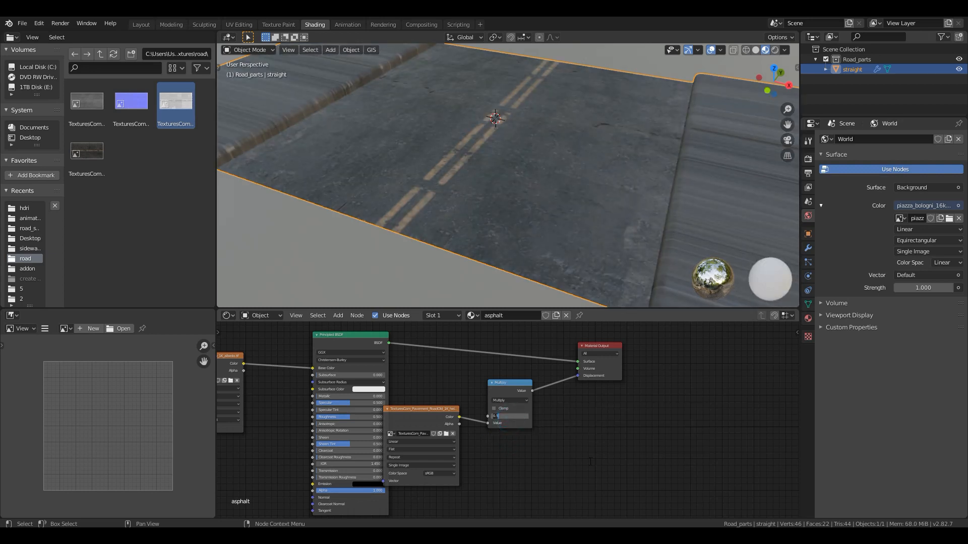
type(".2")
key("Return")
middle_click_drag(513, 237, 494, 207)
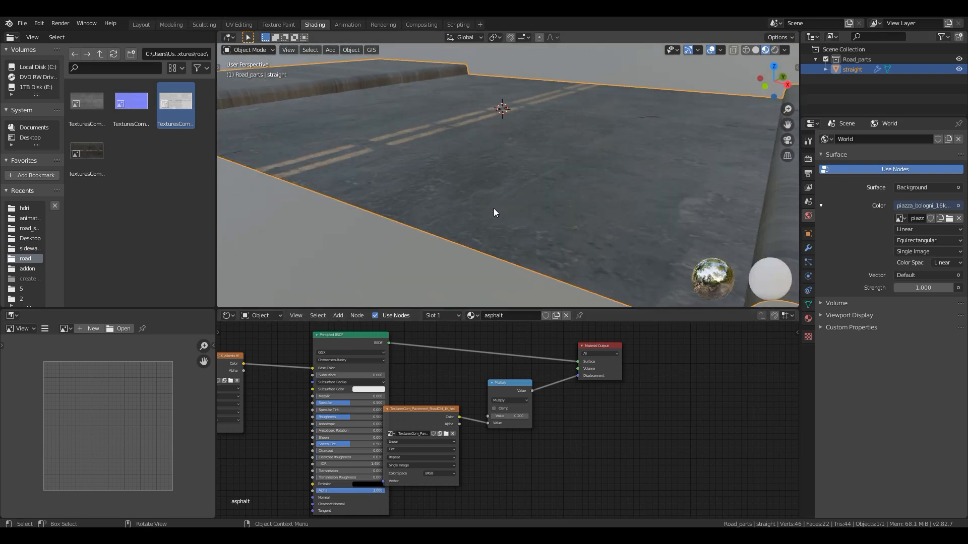
middle_click_drag(566, 165, 549, 204)
left_click_drag(451, 410, 465, 402)
- Add the road normal map as an image texture in the asphalt material and place it below the Mapping node
left_click_drag(129, 103, 258, 474)
middle_click_drag(356, 377, 510, 454)
left_click_drag(437, 360, 248, 370)
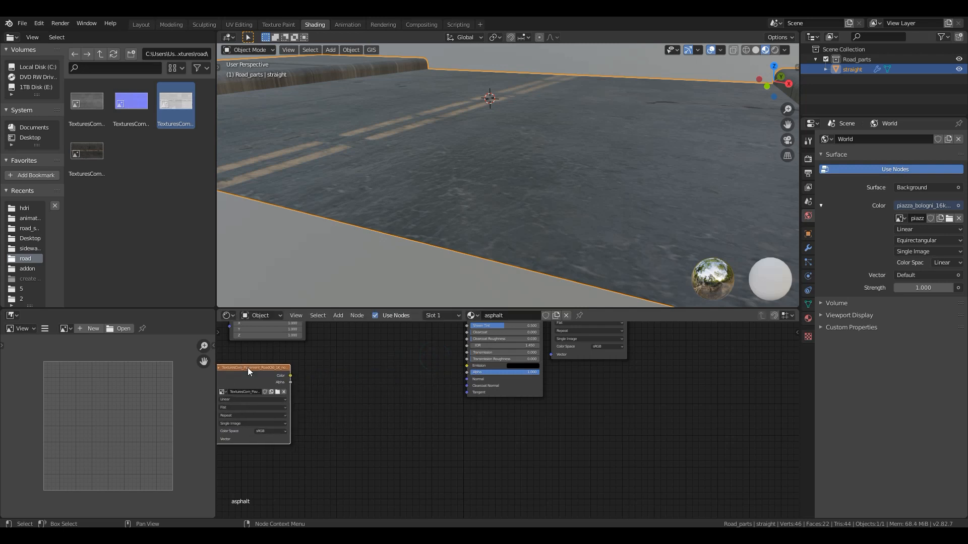
- Add a Bump node linking the normal map's Color through Height to the Principled BSDF Normal, and bring the texture closer to it
middle_click_drag(347, 400, 401, 429)
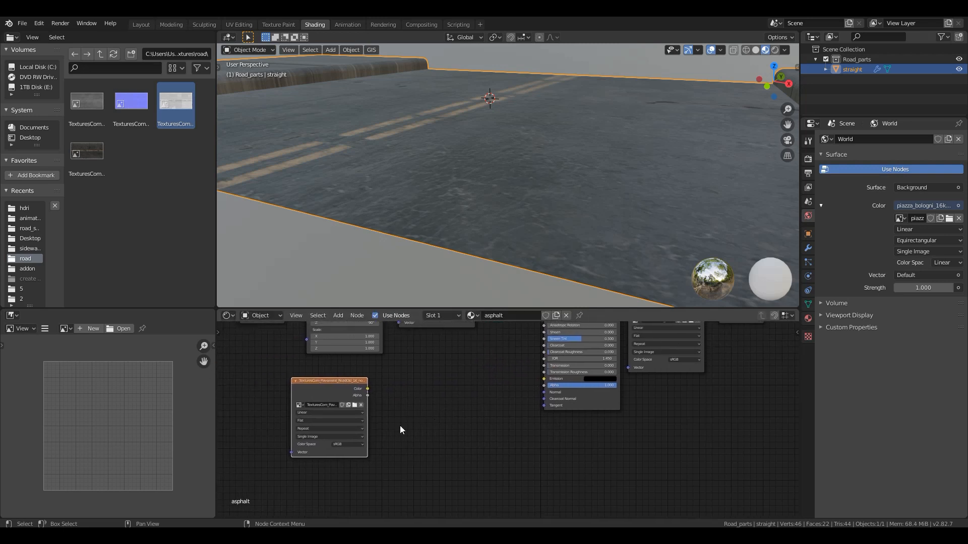
key("shift+a")
left_click(413, 398)
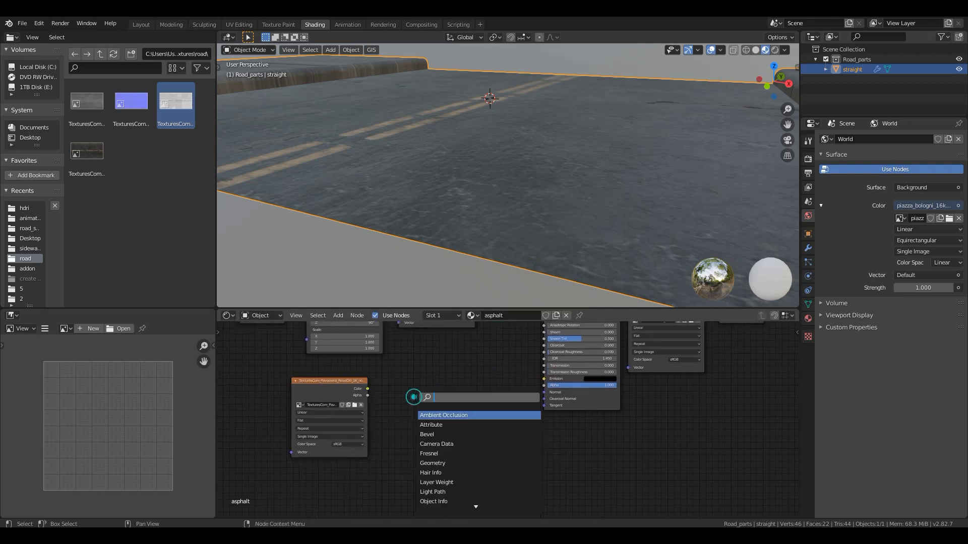
type("bump")
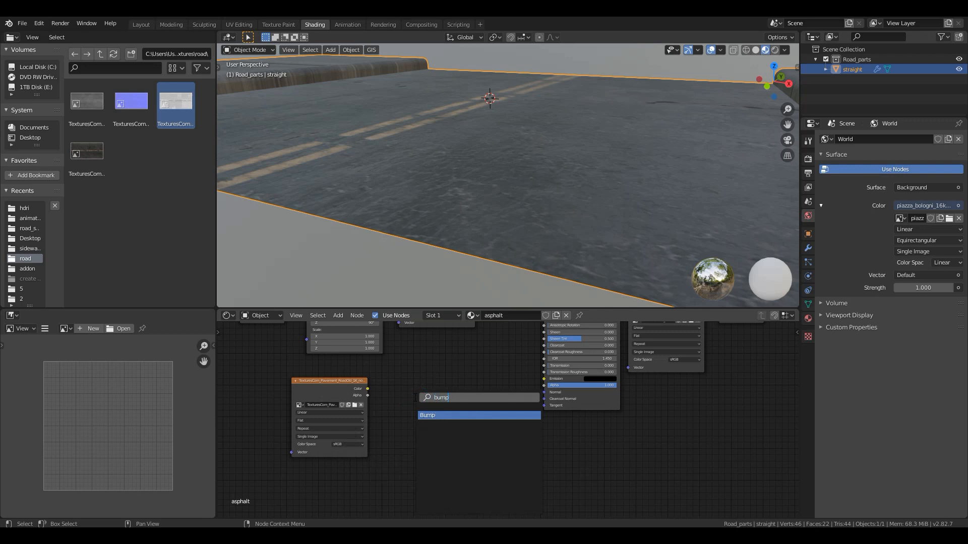
key("Return")
left_click(439, 372)
left_click_drag(369, 388, 440, 412)
left_click_drag(484, 382, 543, 392)
left_click_drag(320, 380, 359, 380)
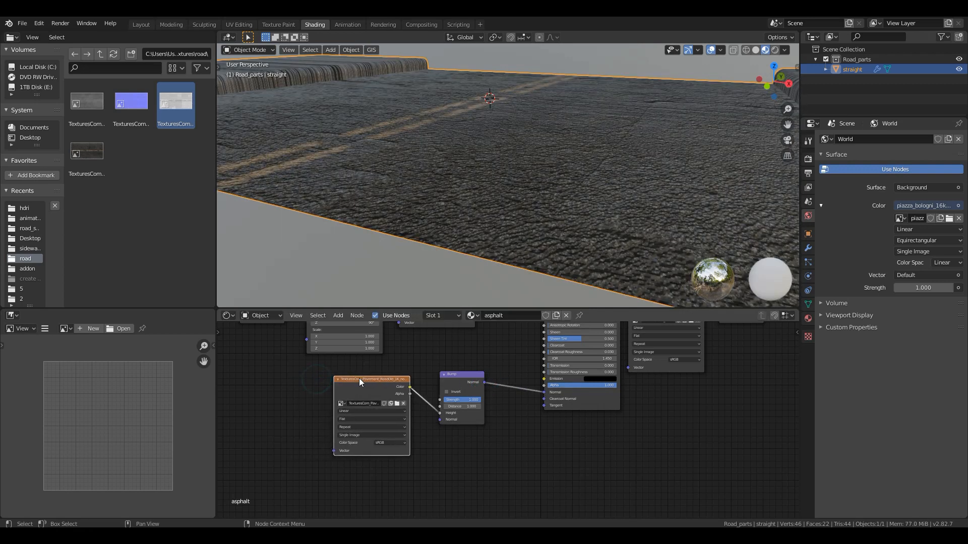
- Set the Bump node's Strength to 0.6
middle_click_drag(465, 221, 473, 242)
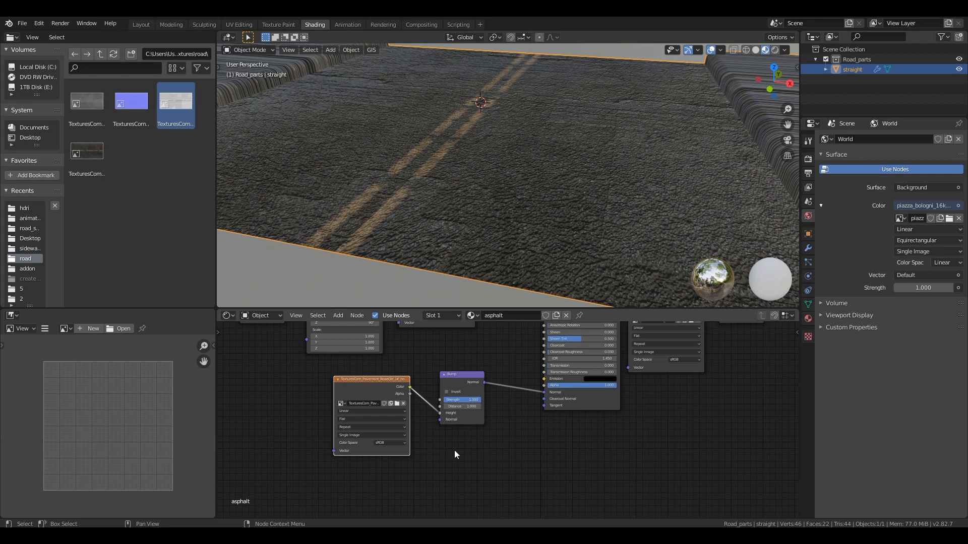
scroll(455, 450, "up", 2)
left_click_drag(443, 391, 415, 391)
type("0.6")
key("Return")
middle_click_drag(547, 216, 541, 197)
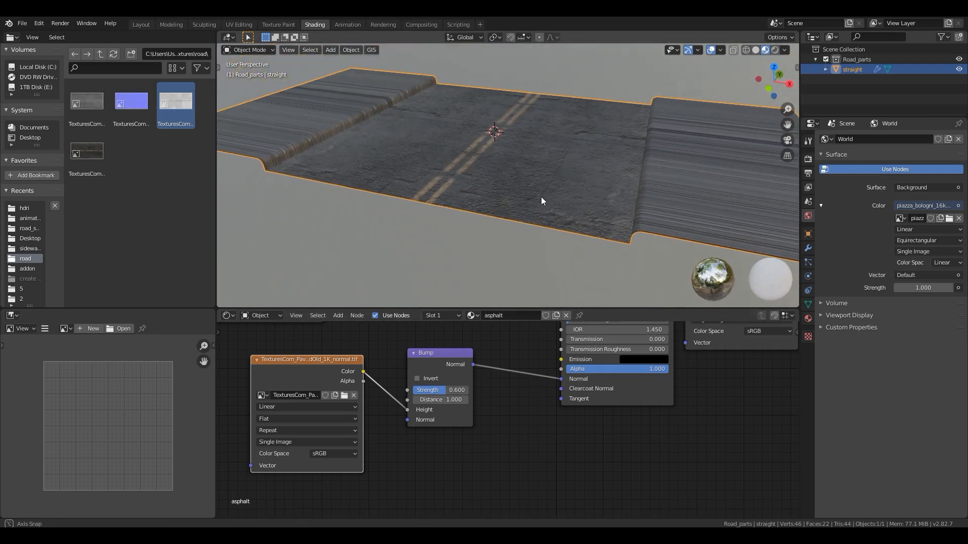
- Add the road roughness map as an image texture in the asphalt material
left_click(159, 172)
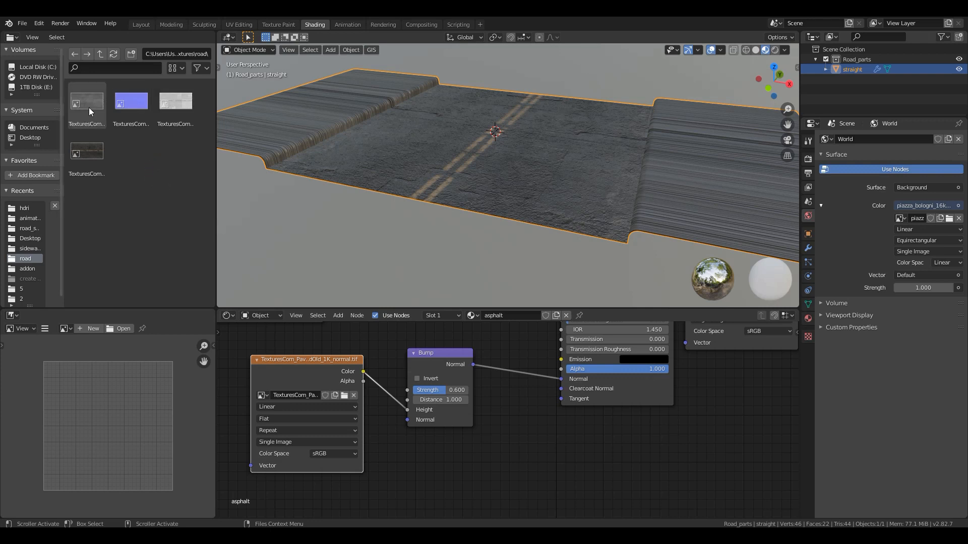
left_click_drag(89, 108, 437, 450)
middle_click_drag(391, 380, 439, 435)
scroll(438, 437, "down", 4)
scroll(424, 440, "down", 5)
- Place the roughness texture above the lowered normal map and Bump nodes, and connect its Color to the Principled BSDF Roughness
left_click(427, 423)
left_click(479, 419, "shift")
left_click_drag(493, 435, 454, 499)
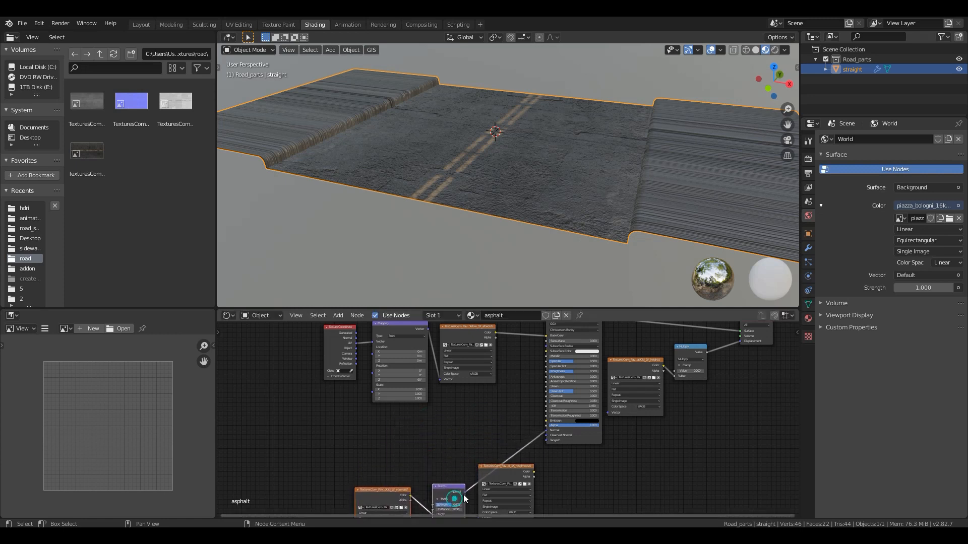
left_click_drag(510, 467, 393, 420)
scroll(421, 436, "up", 2)
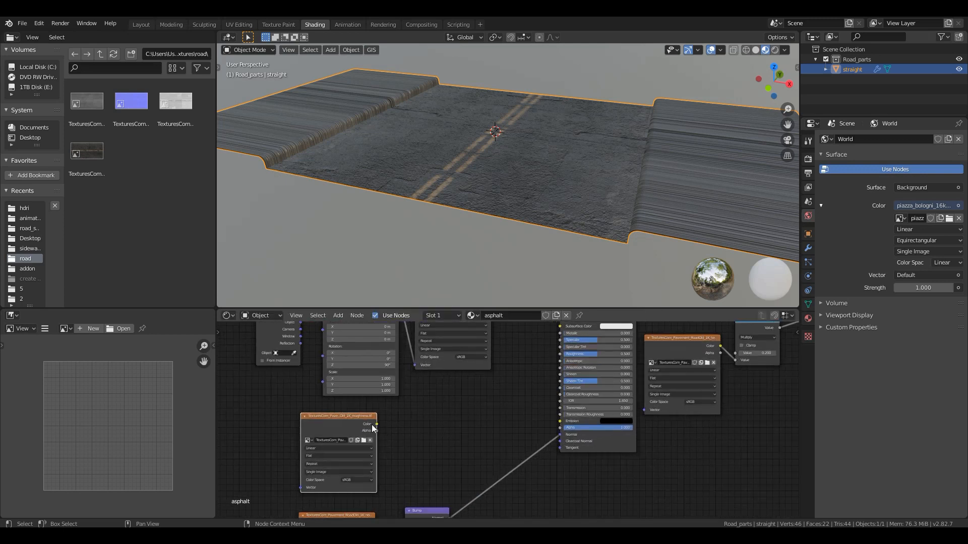
mouse_move(377, 424)
left_mouse_down()
mouse_move(517, 389)
mouse_move(559, 354)
left_mouse_up()
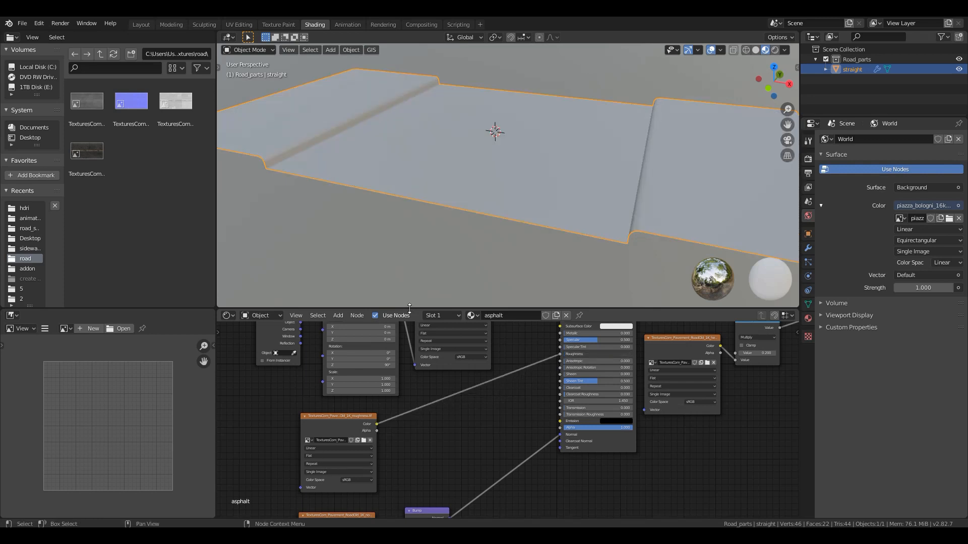
scroll(445, 234, "up", 3)
middle_click_drag(445, 234, 540, 171)
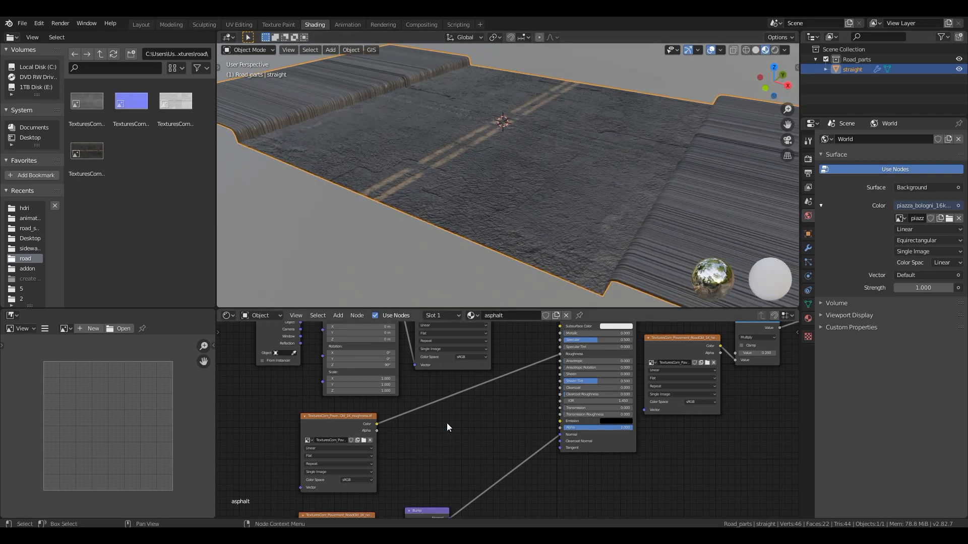
- Insert a ColorRamp node into the link between the roughness texture and the Principled BSDF Roughness
key("shift+a")
left_click(434, 409)
type("colo")
key("Down")
key("Return")
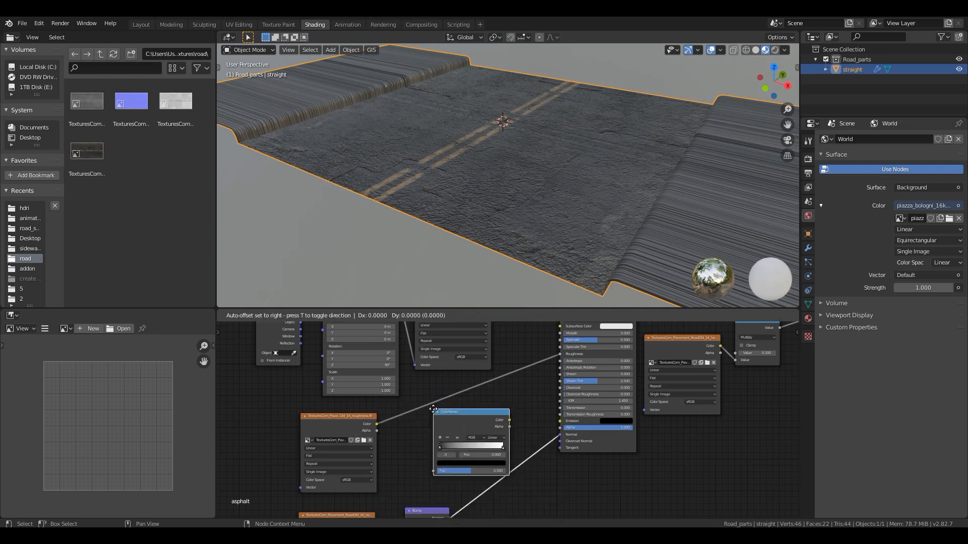
left_click(420, 387)
- Move the ColorRamp's black stop to a position of about 0.123
scroll(413, 444, "up", 1)
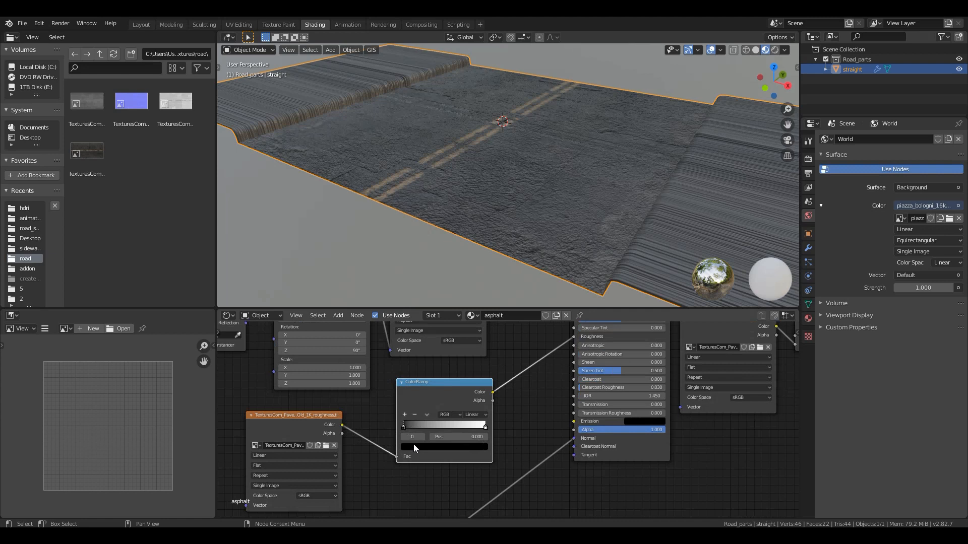
scroll(561, 234, "up", 3)
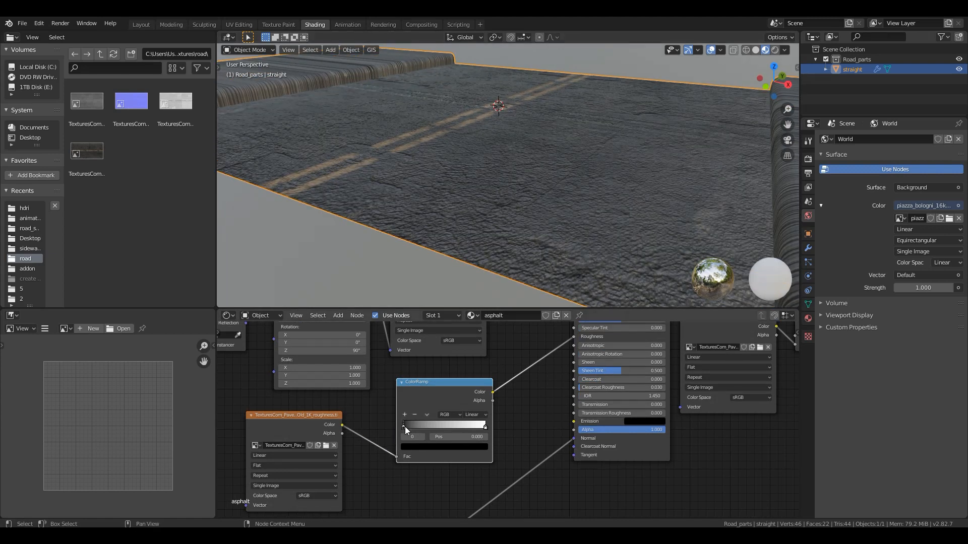
left_click_drag(404, 426, 425, 432)
middle_click_drag(412, 241, 432, 262)
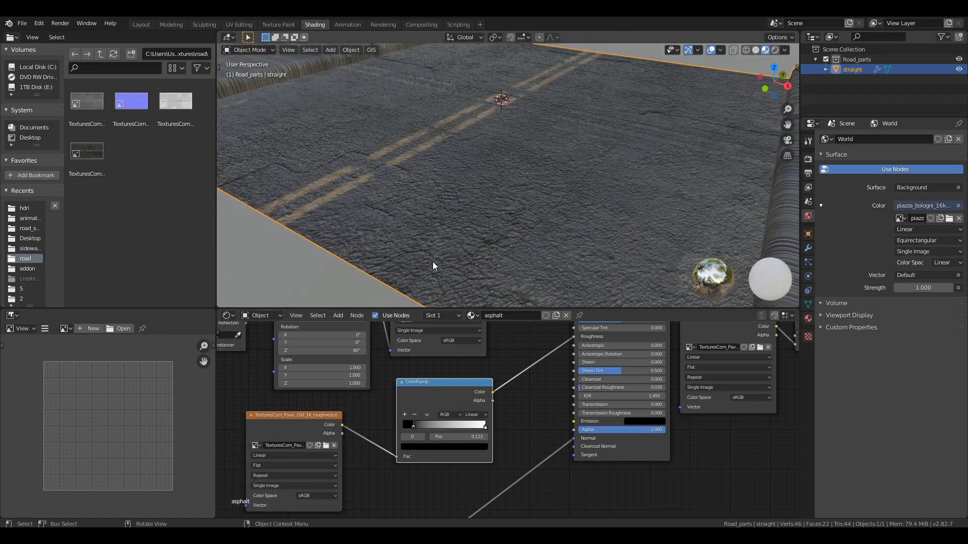
scroll(426, 231, "down", 4)
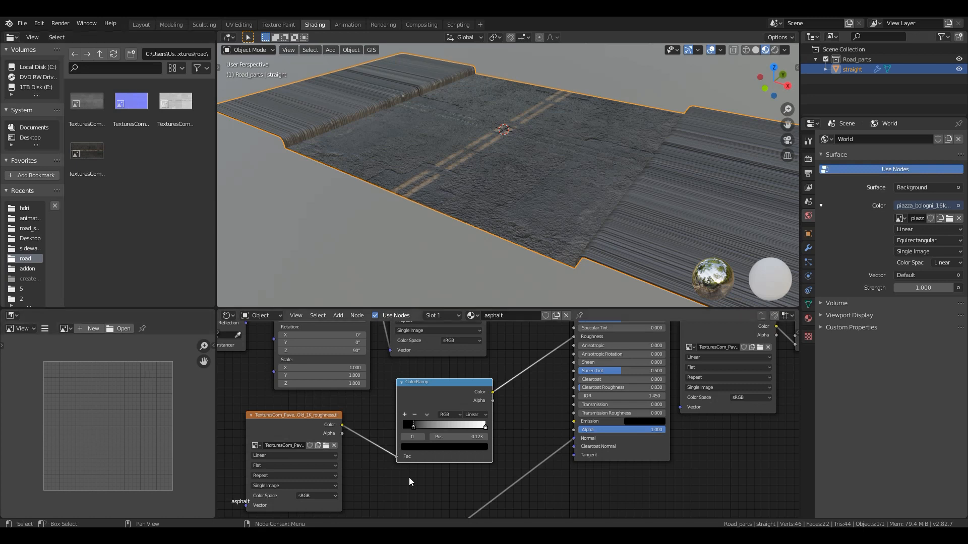
- Add a Voronoi Texture node and place it before the roughness and normal map textures
scroll(442, 458, "down", 1)
scroll(437, 458, "down", 2)
middle_click_drag(421, 469, 492, 420)
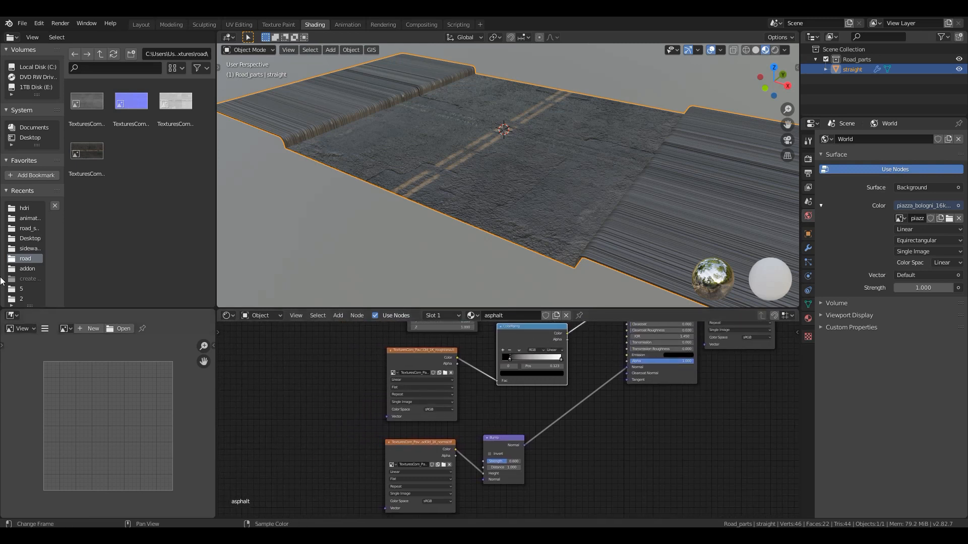
middle_click_drag(492, 398, 534, 392)
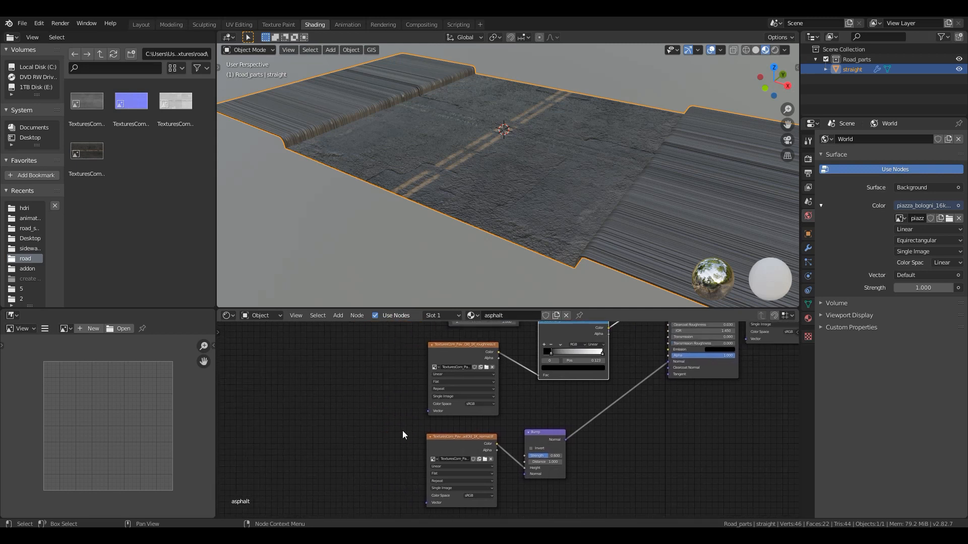
key("shift+a")
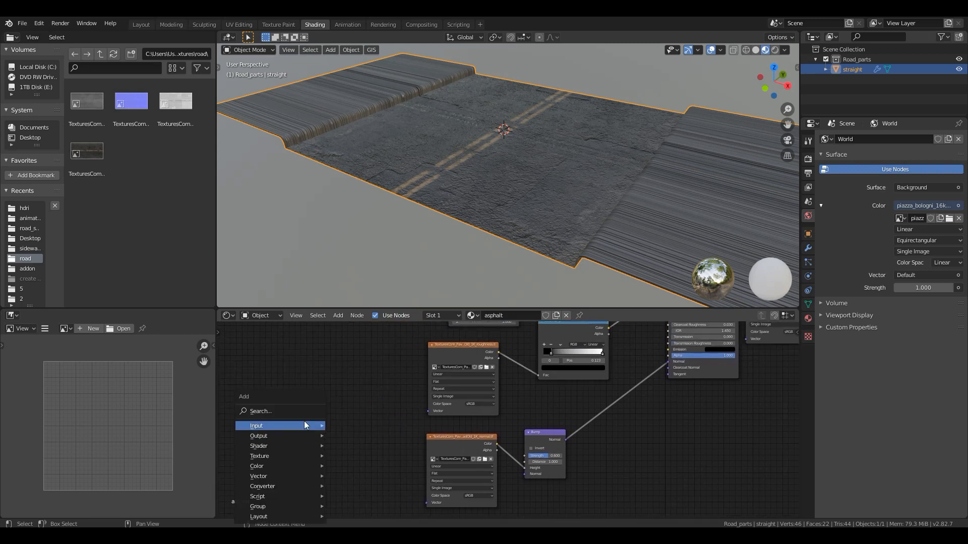
left_click(301, 411)
type("voronoi")
key("Return")
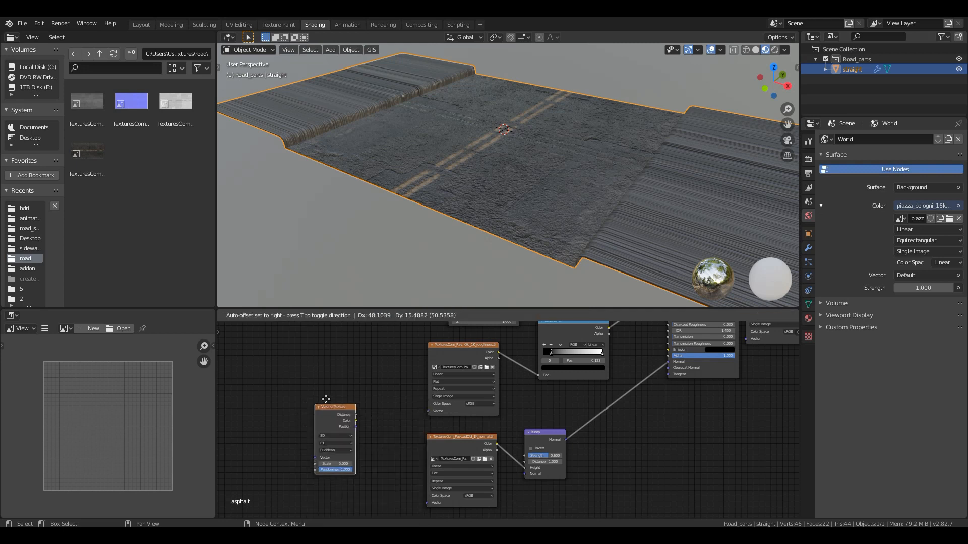
left_click(337, 399)
- Add a Noise Texture node before the Voronoi Texture and connect its Color to the Voronoi's Vector
key("shift+a")
left_click(264, 415)
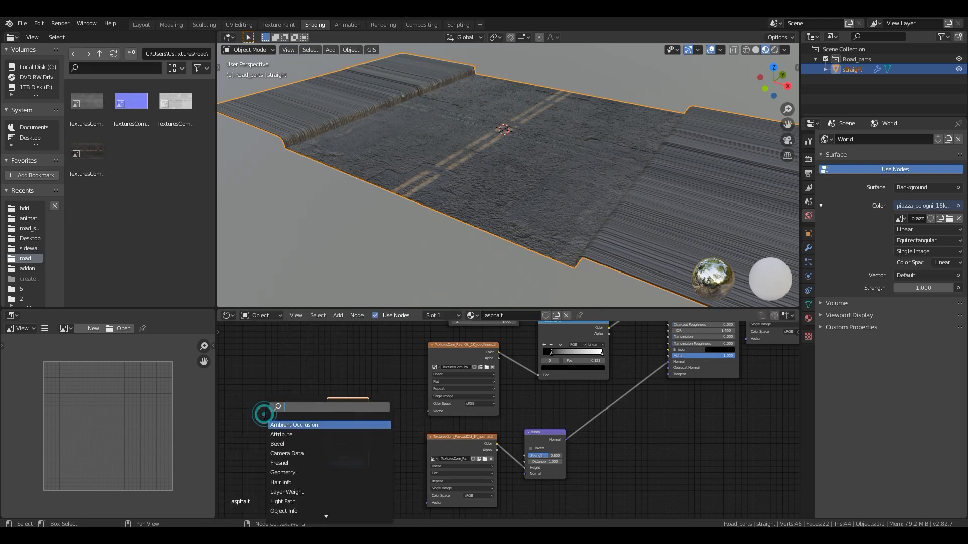
type("oise")
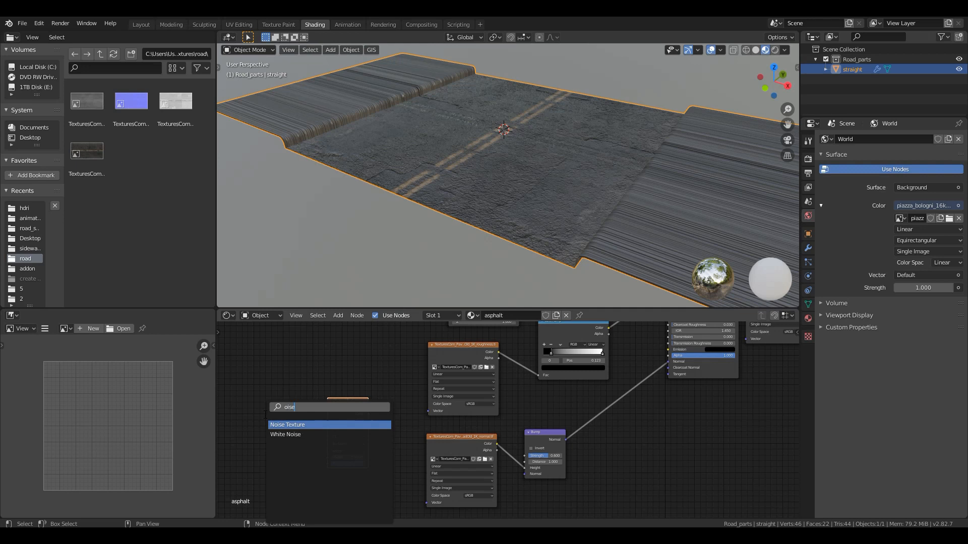
key("Return")
left_click(242, 409)
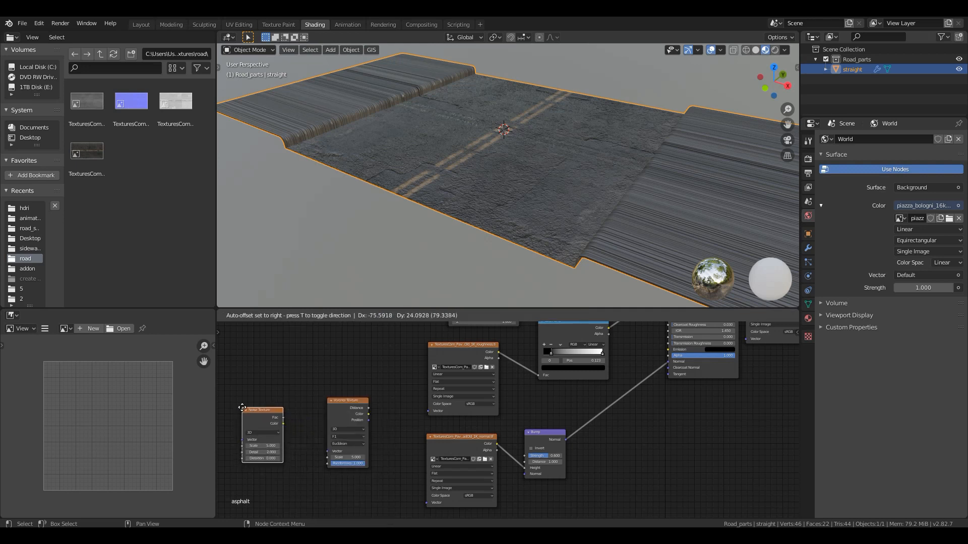
left_click_drag(283, 424, 303, 435)
left_click_drag(327, 452, 327, 452)
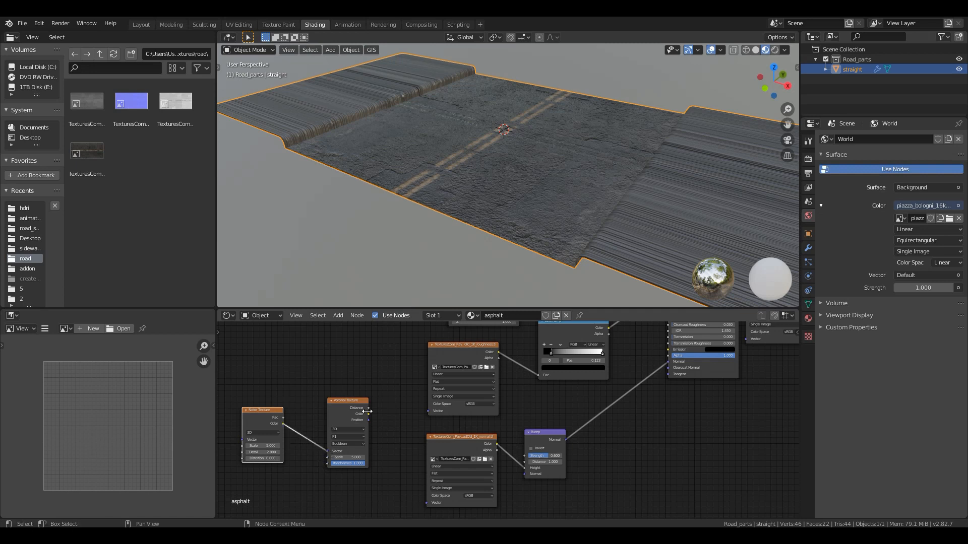
- Move the Noise Texture and Voronoi Texture nodes farther away from the roughness and normal map textures
scroll(406, 426, "down", 3)
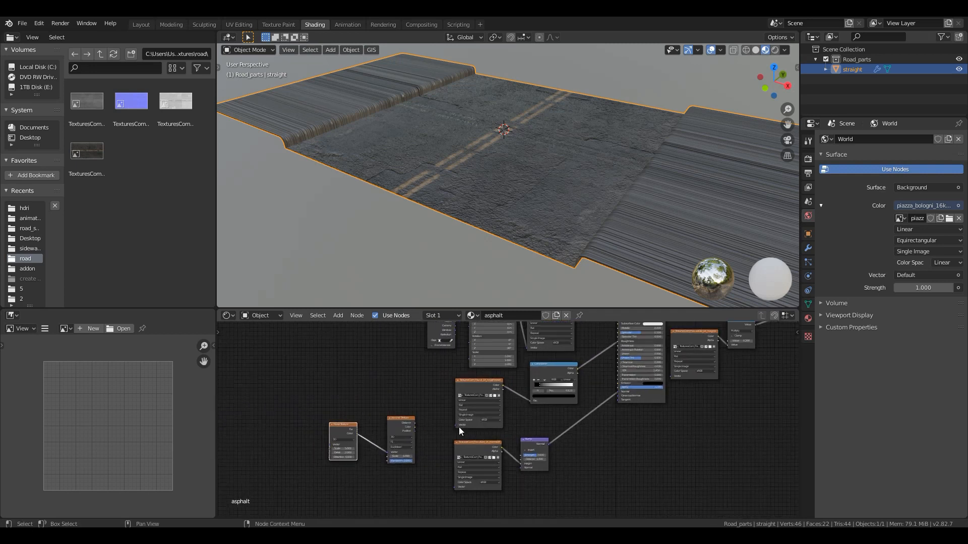
left_click(398, 418)
left_click(399, 420)
left_click(355, 428, "shift")
key("g")
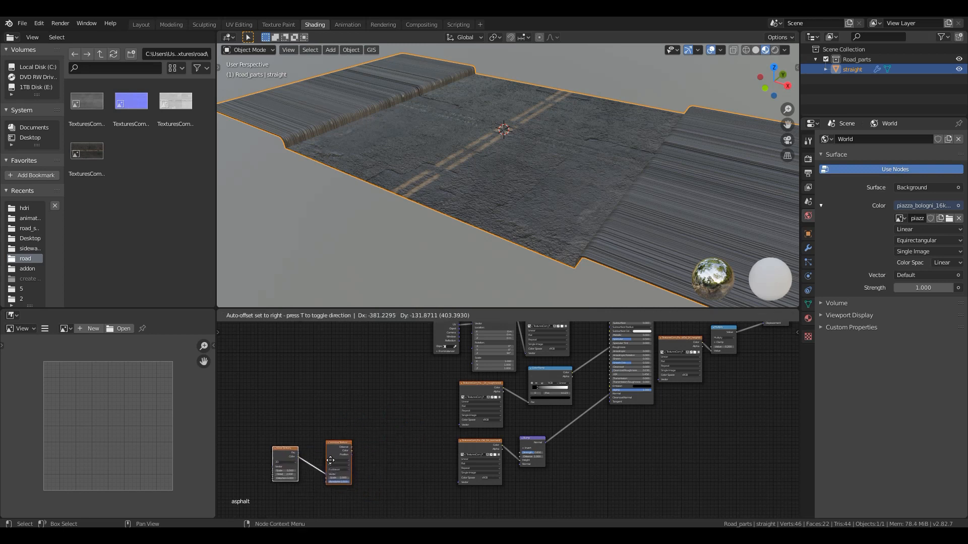
left_click(310, 446)
- Duplicate the roughness ColorRamp, place the copy after the Voronoi Texture, and connect the Voronoi Distance to its Fac
left_click(548, 371)
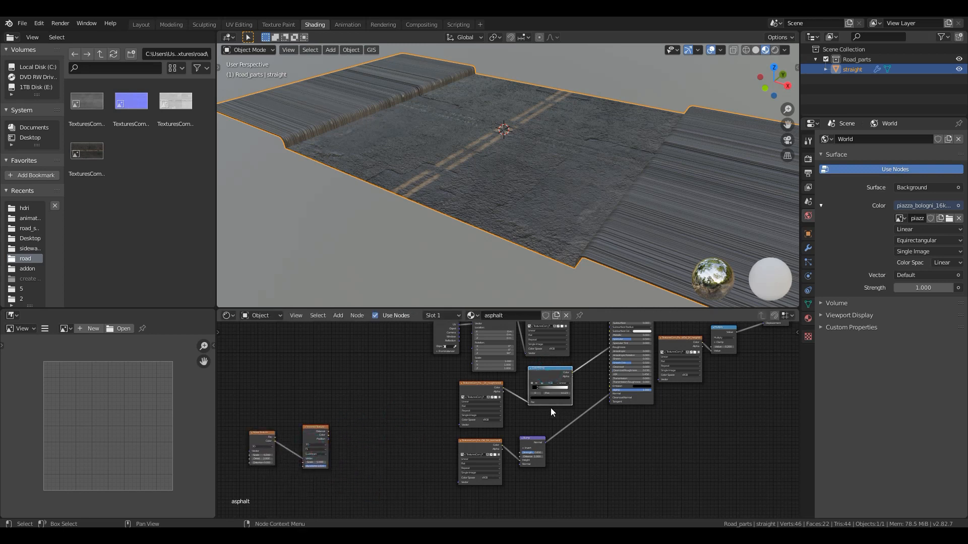
key("shift+d")
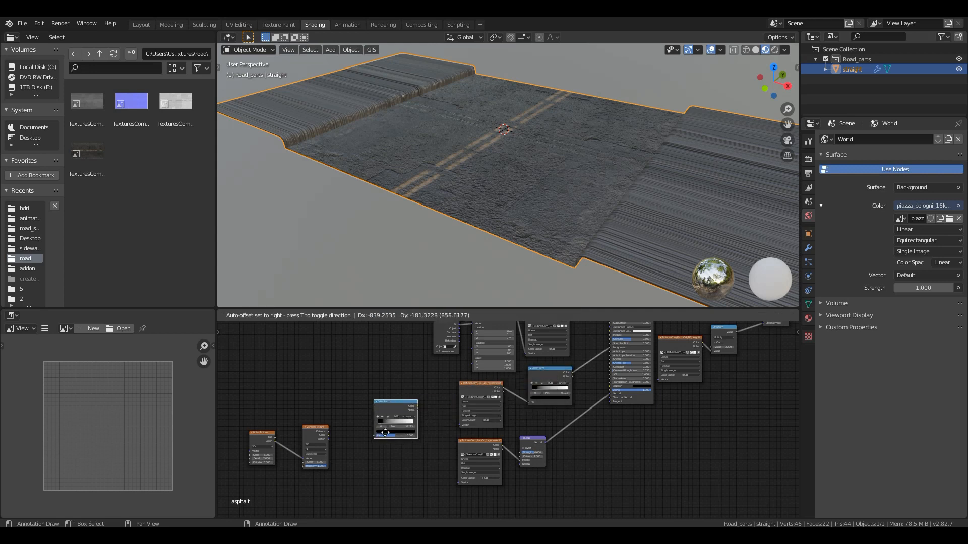
left_click(352, 446)
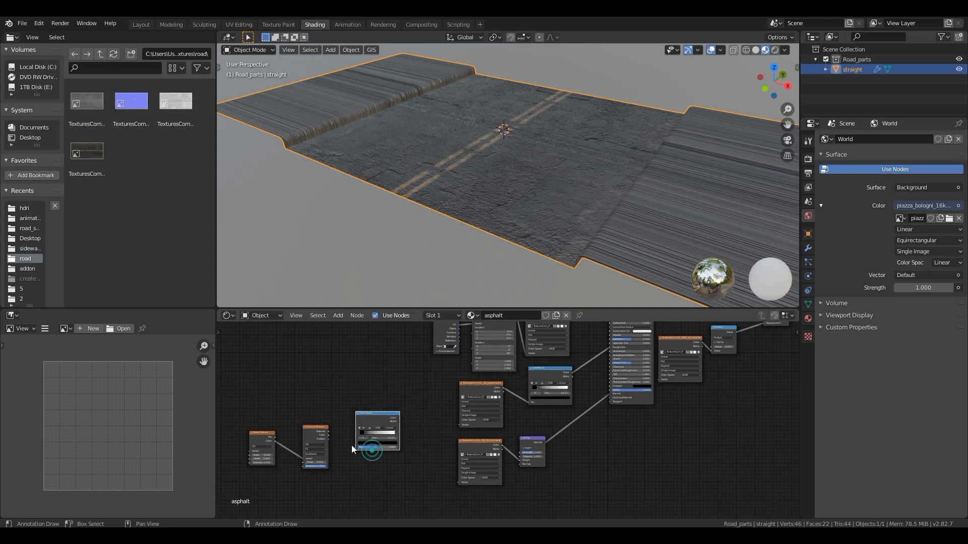
scroll(349, 448, "up", 2)
scroll(259, 437, "up", 1)
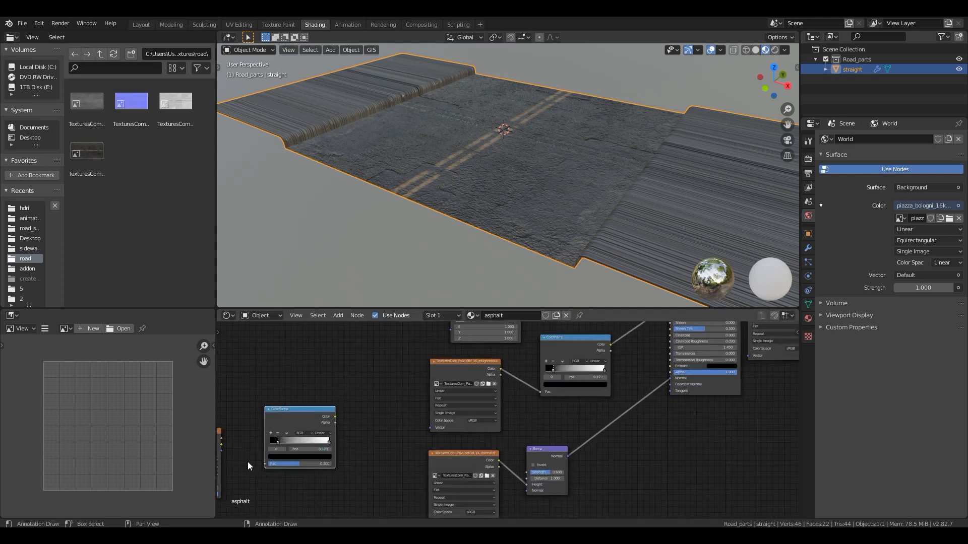
left_click_drag(222, 439, 304, 465)
middle_click_drag(274, 488, 397, 443)
- Preview the new ColorRamp's output on the road surface
scroll(386, 410, "up", 3)
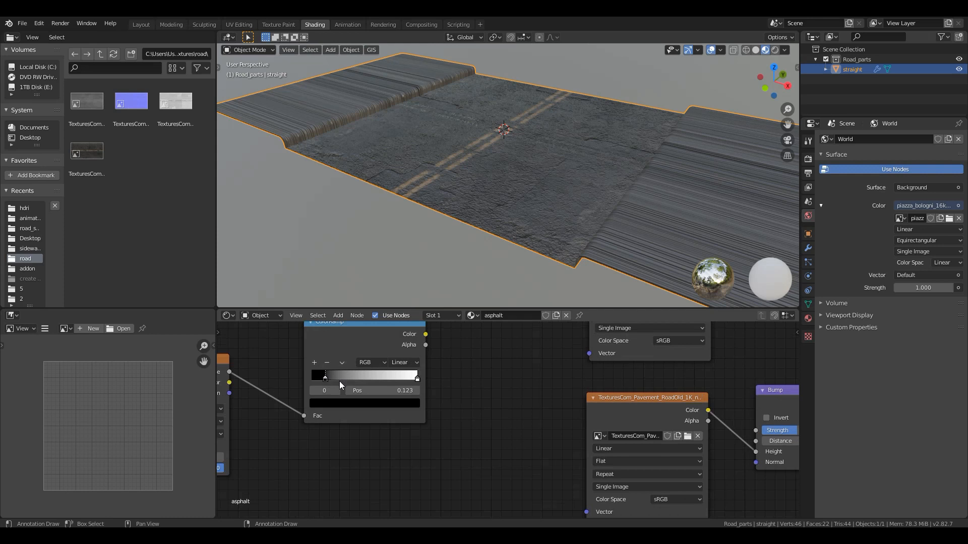
scroll(378, 398, "down", 2)
left_click(391, 368)
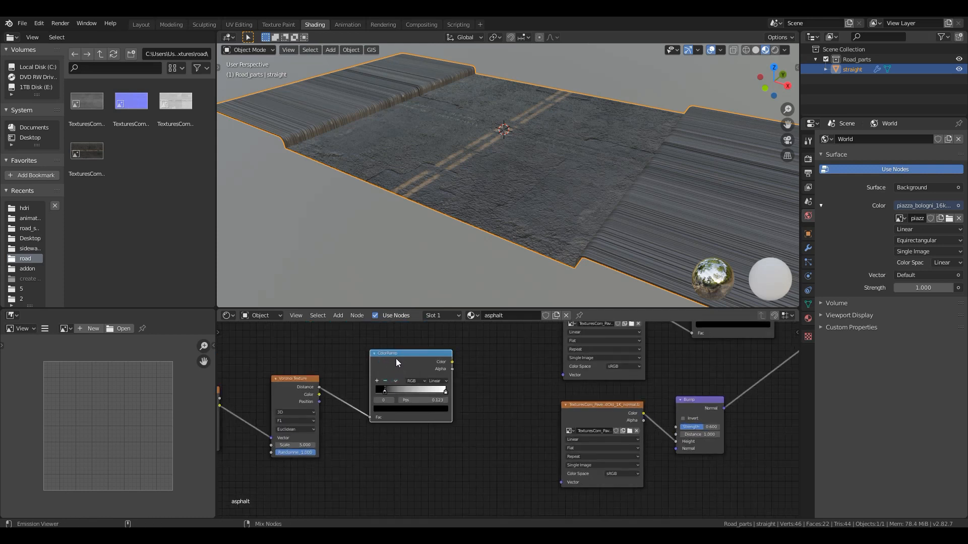
left_click(395, 358, "ctrl+shift")
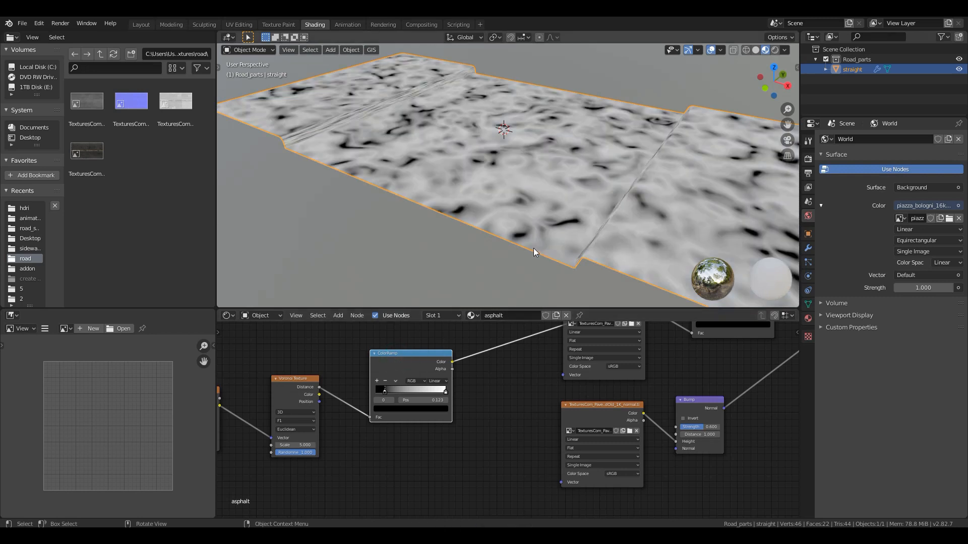
mouse_move(430, 217)
middle_mouse_down()
mouse_move(450, 217)
mouse_move(455, 244)
mouse_move(415, 231)
mouse_move(443, 223)
middle_mouse_up()
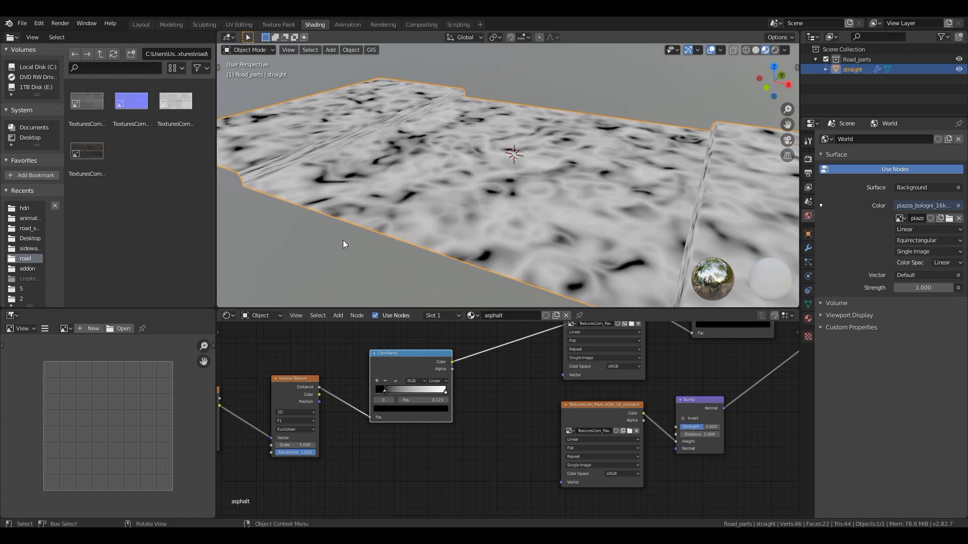
- Set the Noise Texture's Detail to 16
middle_click_drag(287, 350, 492, 362)
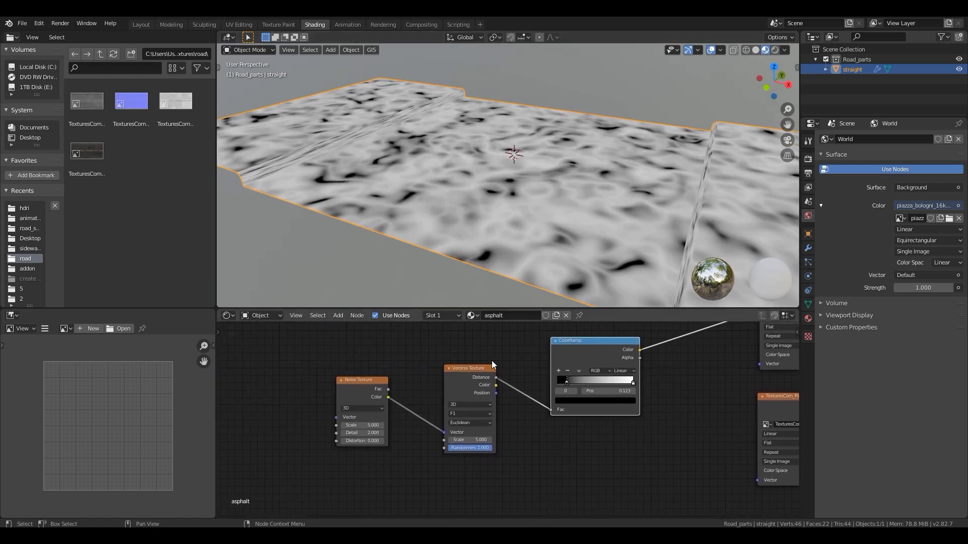
scroll(491, 361, "up", 1)
scroll(294, 453, "up", 1)
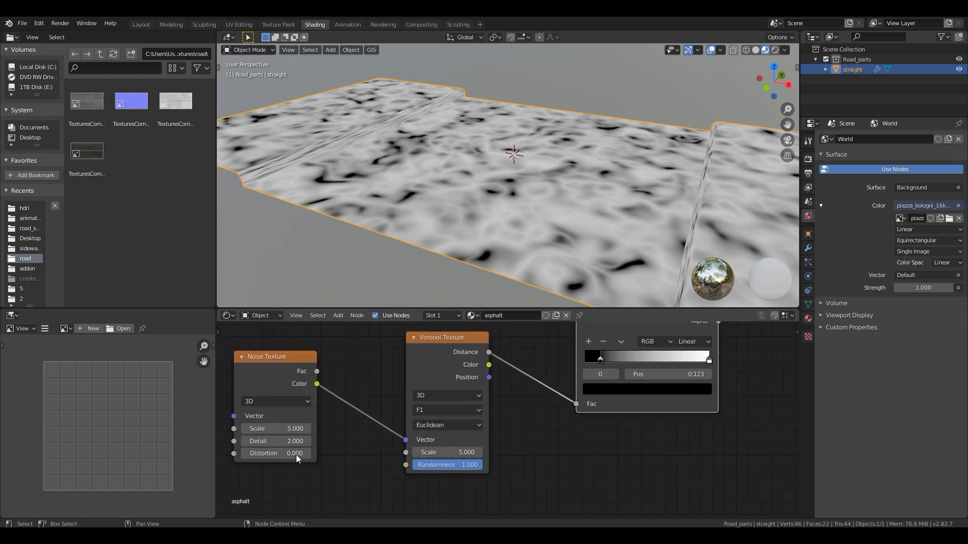
left_click(276, 441)
type("16")
key("Return")
- Set the Voronoi Texture's Scale to 2 and check the enlarged pattern on the road
scroll(363, 440, "up", 1)
middle_click_drag(356, 430, 341, 389)
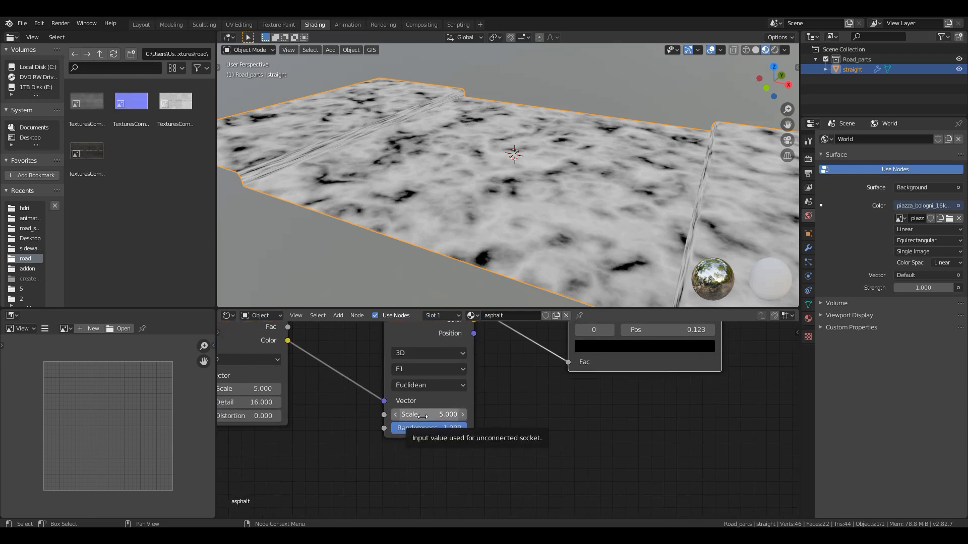
left_click(422, 415)
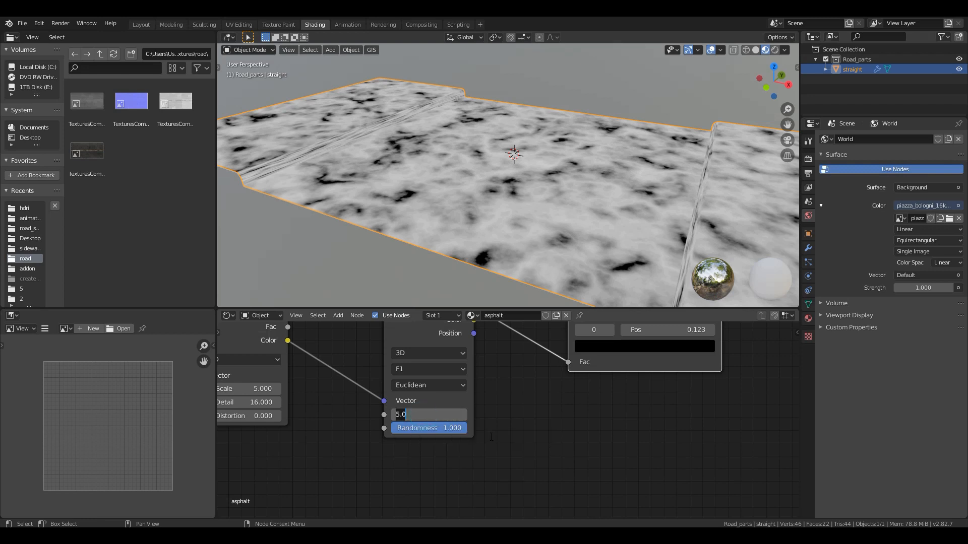
type("2")
key("Return")
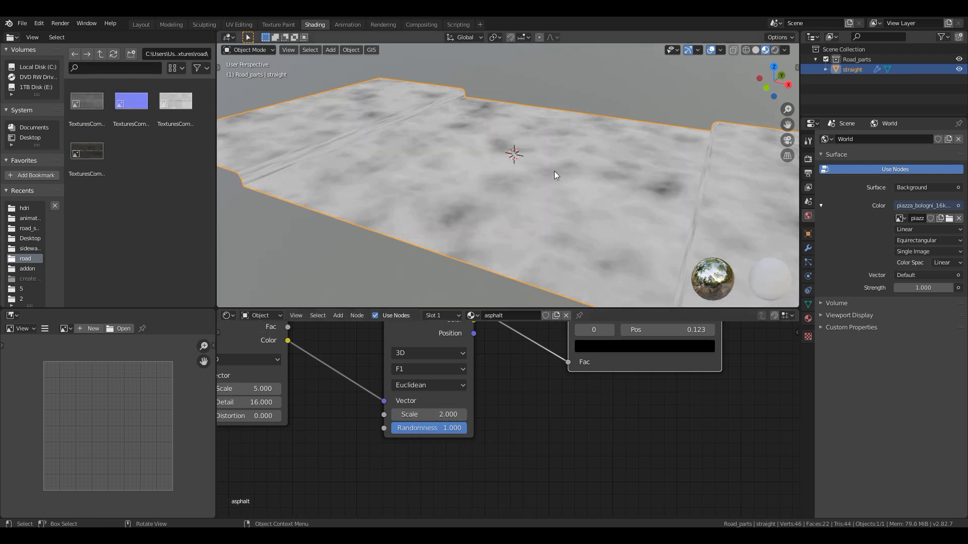
middle_click_drag(521, 185, 495, 170)
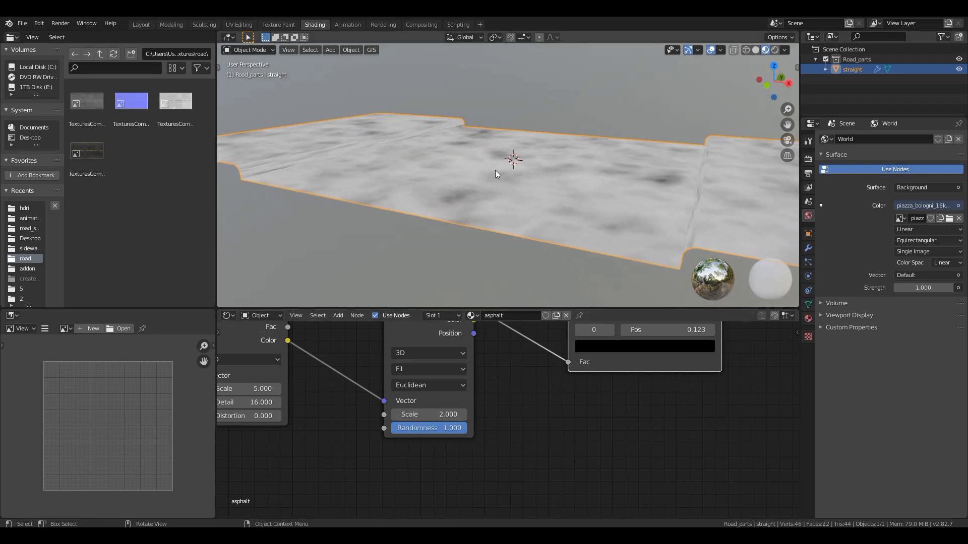
middle_click_drag(522, 206, 522, 231)
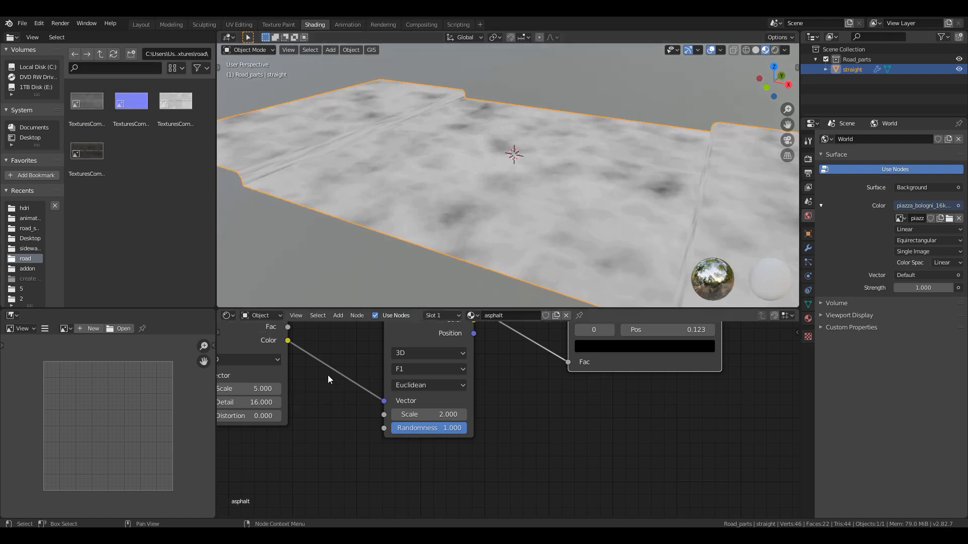
- Set the position of the black stop on the Voronoi's ColorRamp to 0.4
middle_click_drag(500, 409, 365, 512)
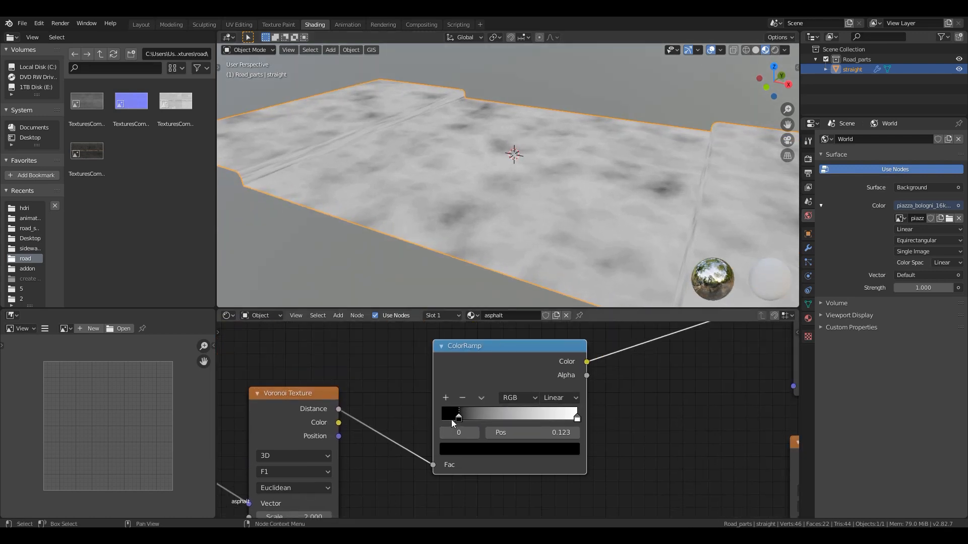
left_click_drag(458, 415, 492, 418)
left_click(525, 429)
left_click(510, 419)
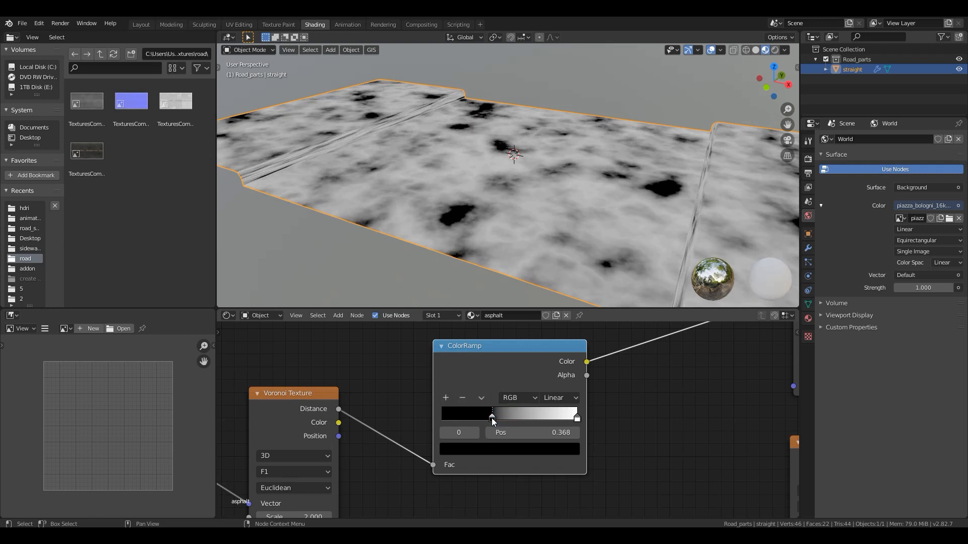
left_click(530, 433)
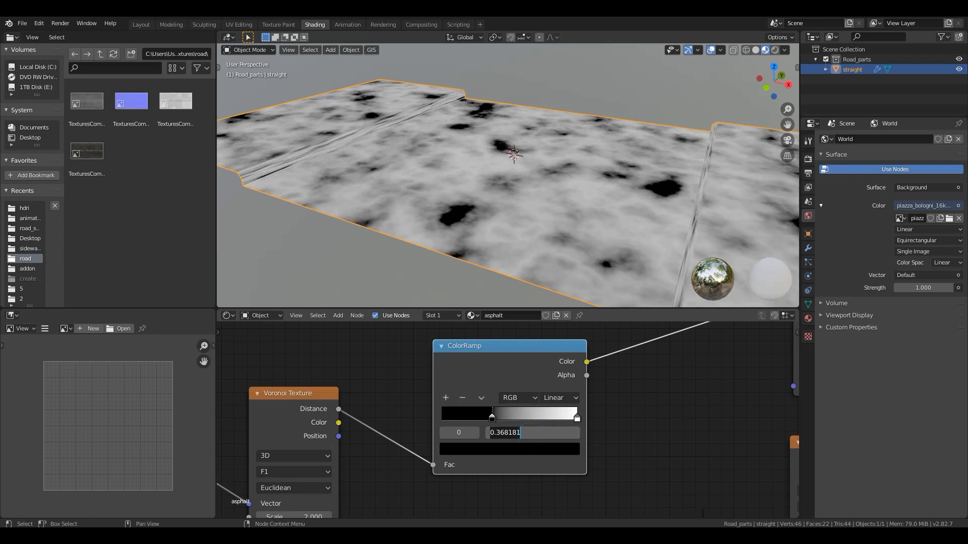
key("ctrl+a")
type(".4")
key("Return")
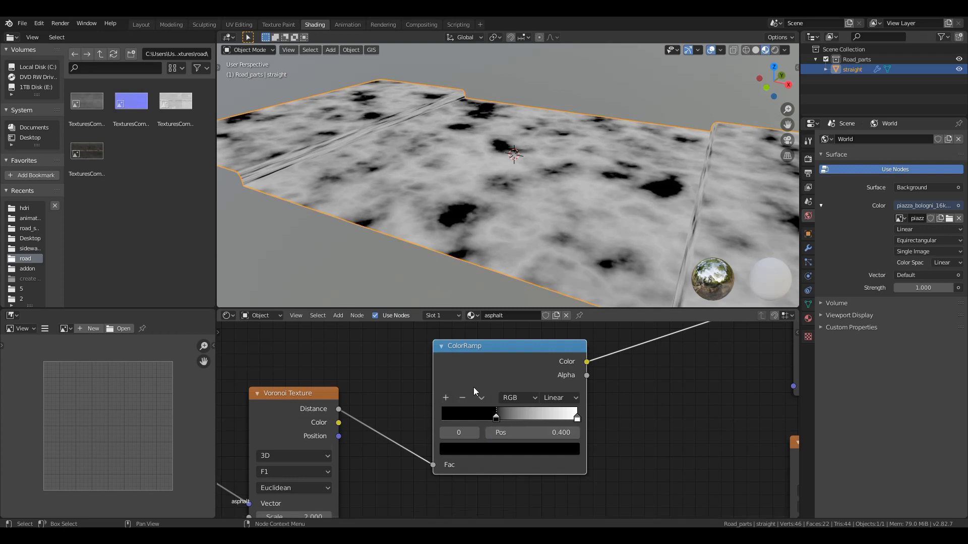
- Switch the preview back to the Principled BSDF so the road shows the full asphalt shader
scroll(492, 395, "down", 2)
scroll(492, 396, "down", 5)
middle_click_drag(603, 378, 310, 435)
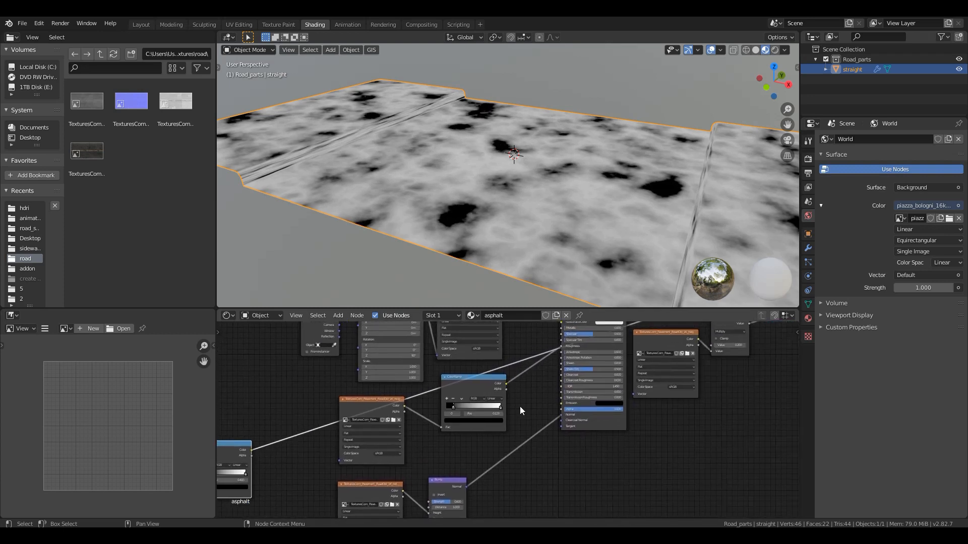
scroll(519, 406, "down", 3)
left_click(582, 424, "ctrl+shift")
middle_click_drag(514, 399, 455, 477)
scroll(496, 429, "up", 3)
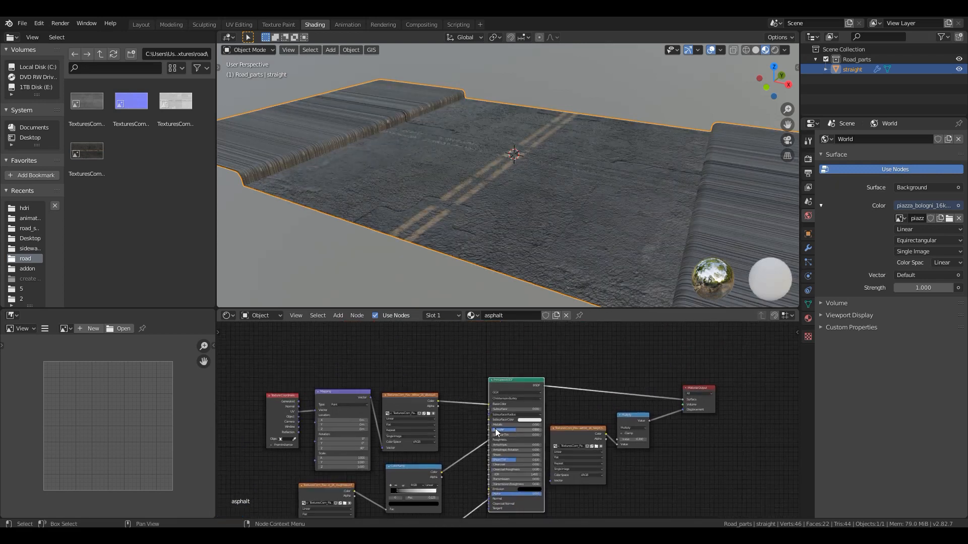
scroll(397, 441, "up", 1)
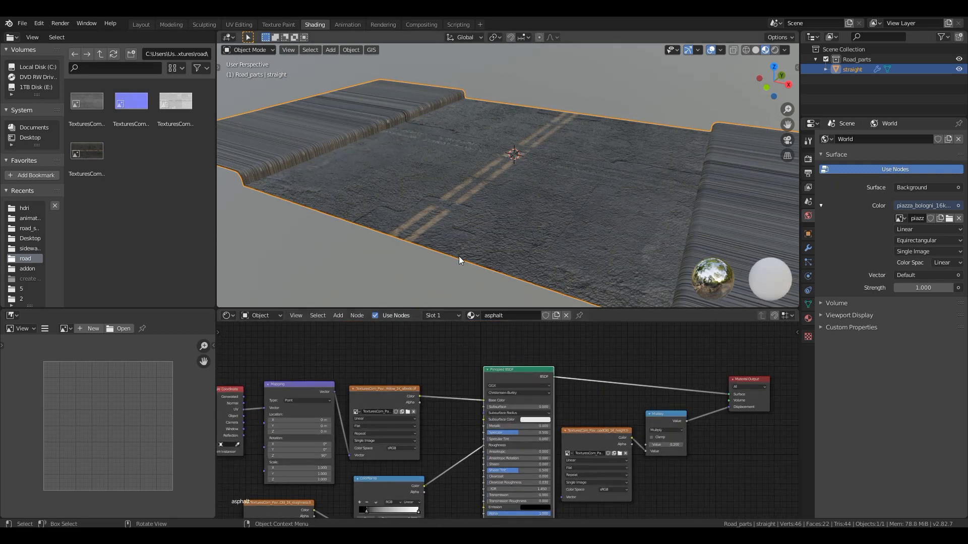
scroll(456, 257, "up", 3)
mouse_move(439, 258)
middle_mouse_down()
mouse_move(437, 240)
mouse_move(444, 258)
middle_mouse_up()
- Tidy the Noise Texture, Voronoi Texture and their ColorRamp into a compact row and join them in a frame
scroll(445, 258, "down", 1)
middle_click_drag(437, 409, 232, 437)
left_click_drag(348, 388, 382, 375)
left_click_drag(505, 360, 472, 384)
left_click_drag(328, 358, 572, 460)
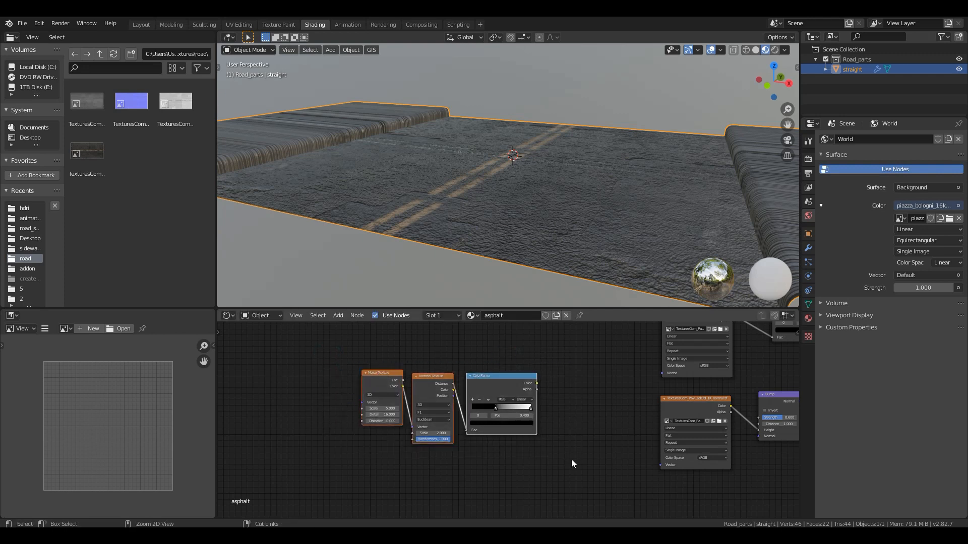
key("ctrl+j")
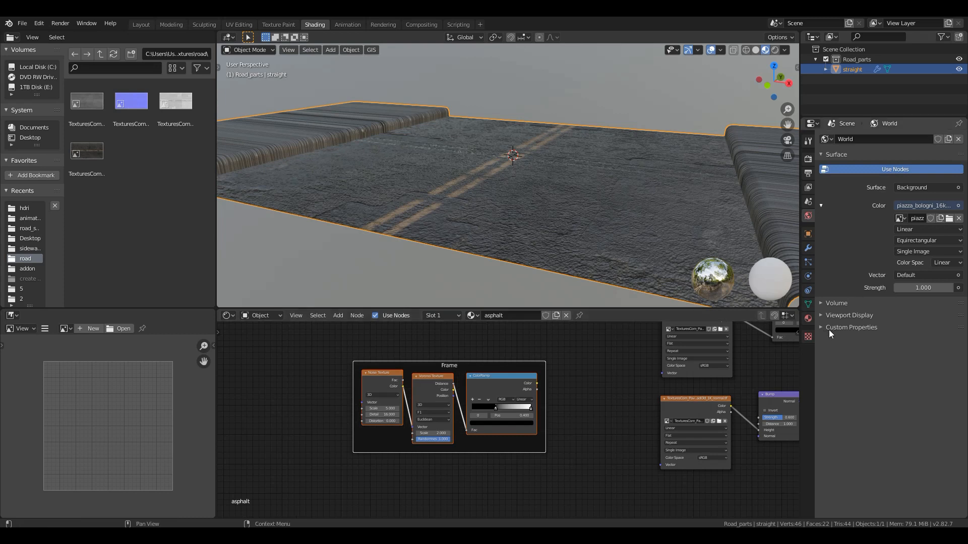
- Label the new node frame Water
key("n")
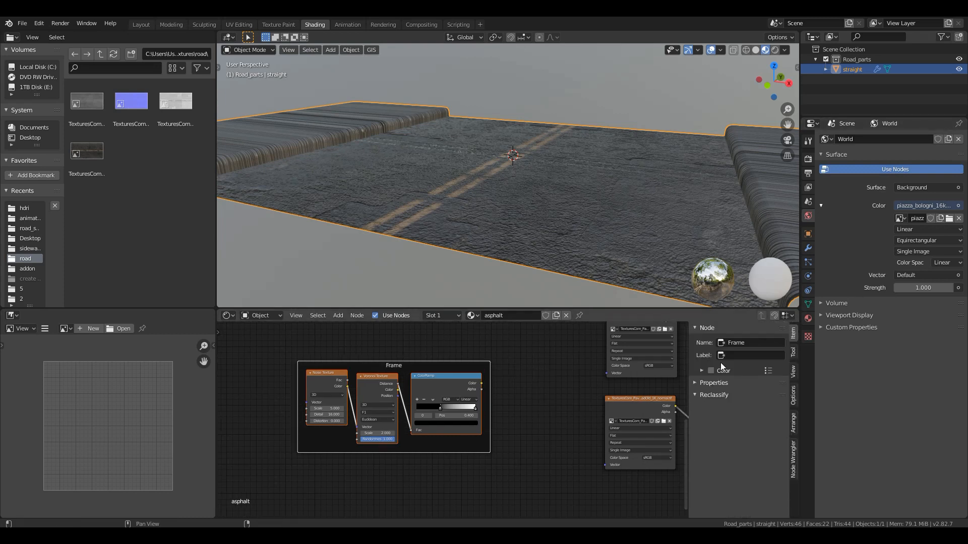
left_click(737, 358)
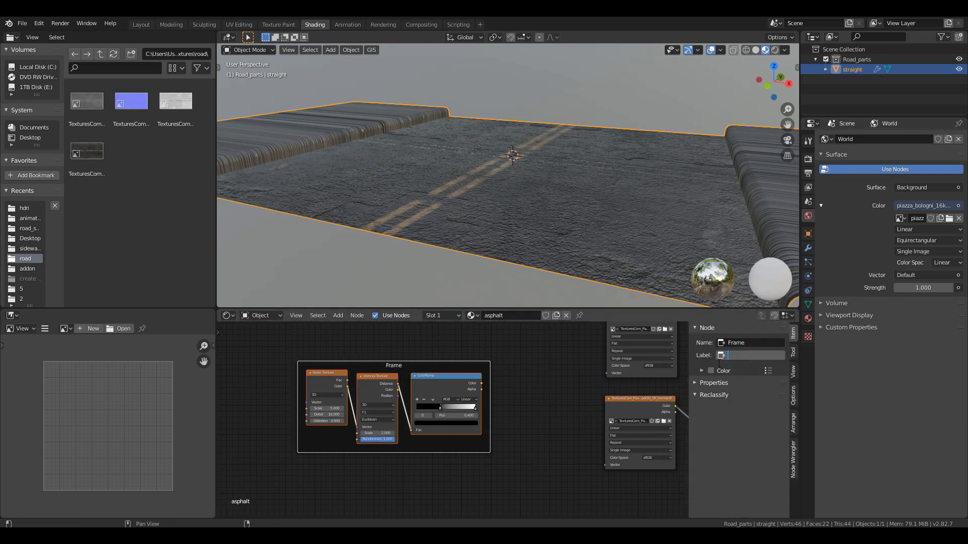
type("Water")
key("Return")
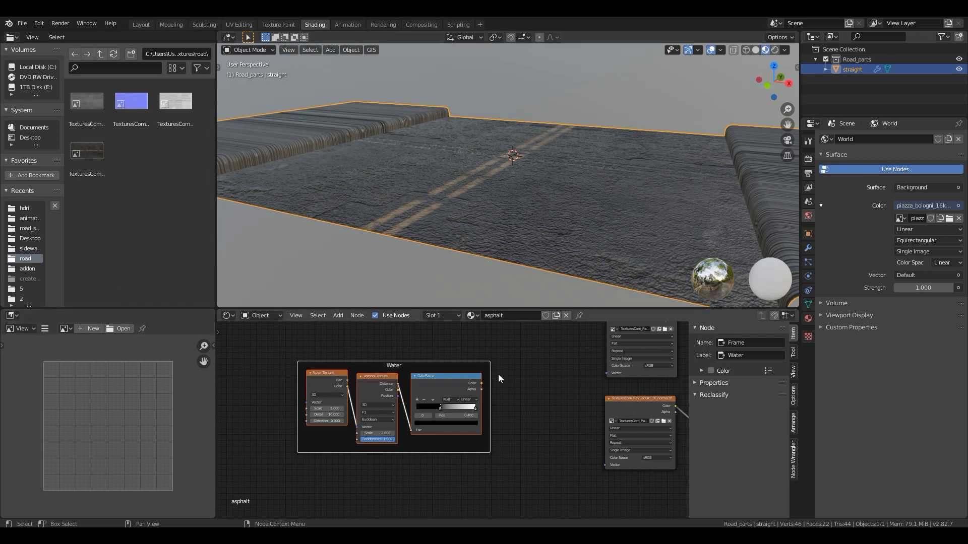
- Place the Water frame beside the normal map texture and move the roughness texture and its ColorRamp directly above the frame
left_click_drag(432, 364, 528, 361)
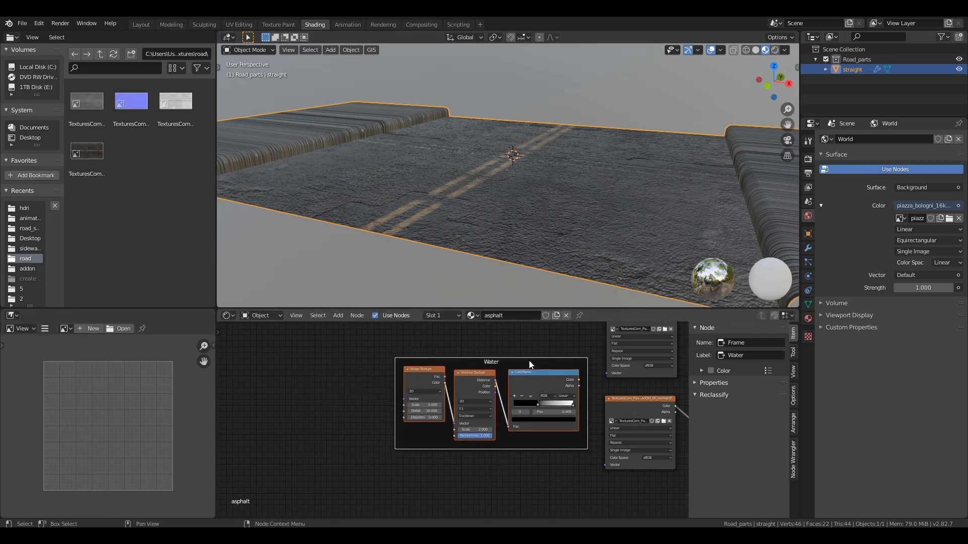
scroll(580, 375, "down", 3)
middle_click_drag(568, 389, 499, 409)
left_click(573, 360)
left_click(505, 377, "shift")
key("g")
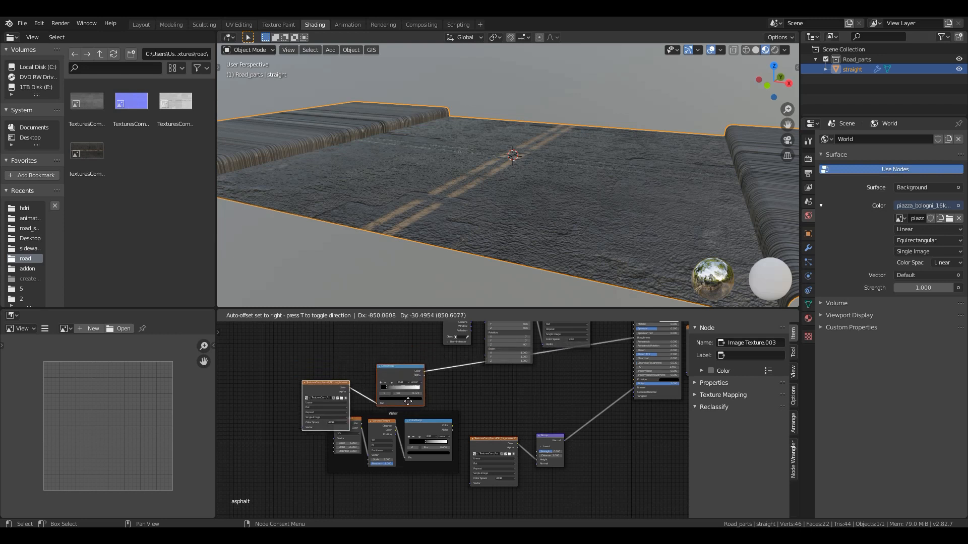
left_click(444, 373)
left_click_drag(434, 343, 417, 361)
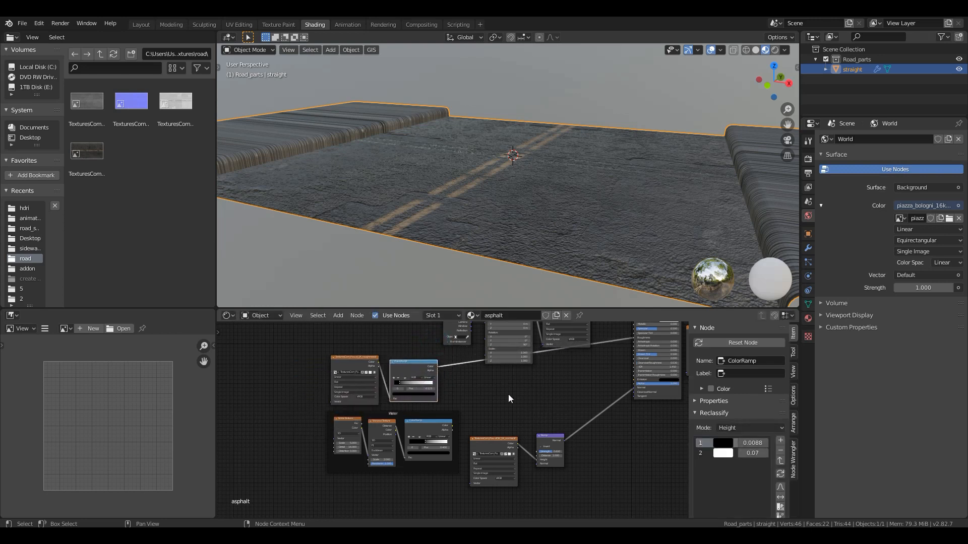
- Move the normal map texture and Bump node down, below the level of the Water frame
scroll(507, 395, "down", 3)
left_click(488, 432)
left_click(530, 434, "shift")
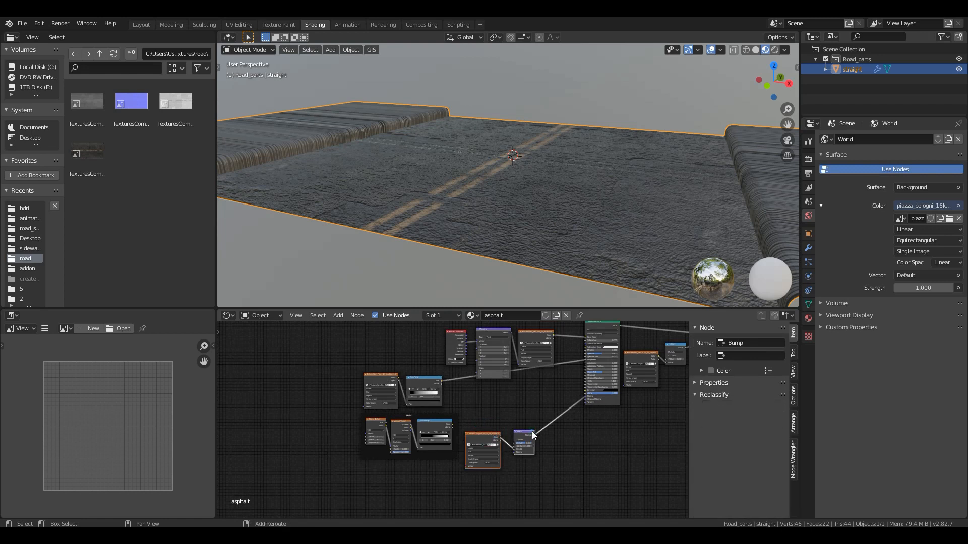
key("g")
left_click(511, 323)
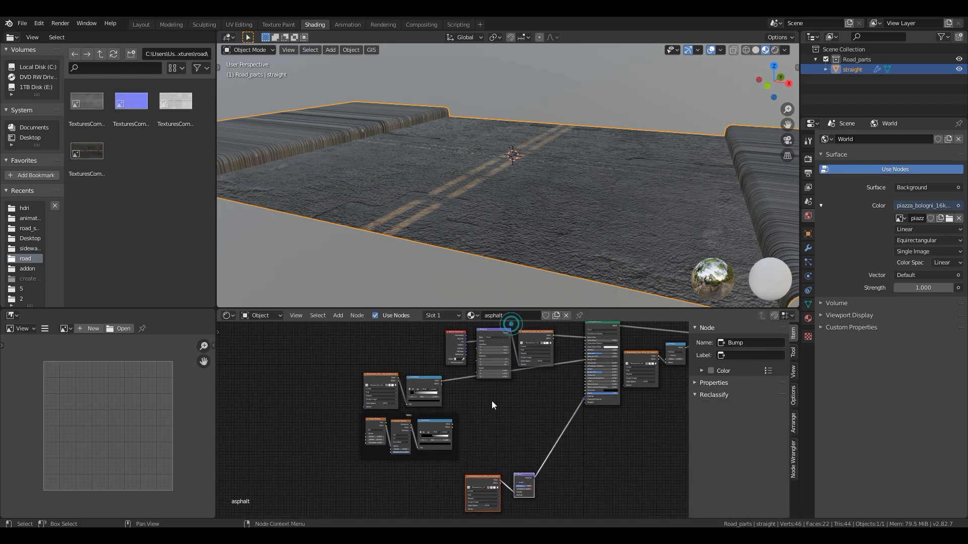
- Move the roughness texture, its ColorRamp and the Water frame together closer to the Principled BSDF node
left_click(516, 437)
left_click_drag(339, 371, 461, 464)
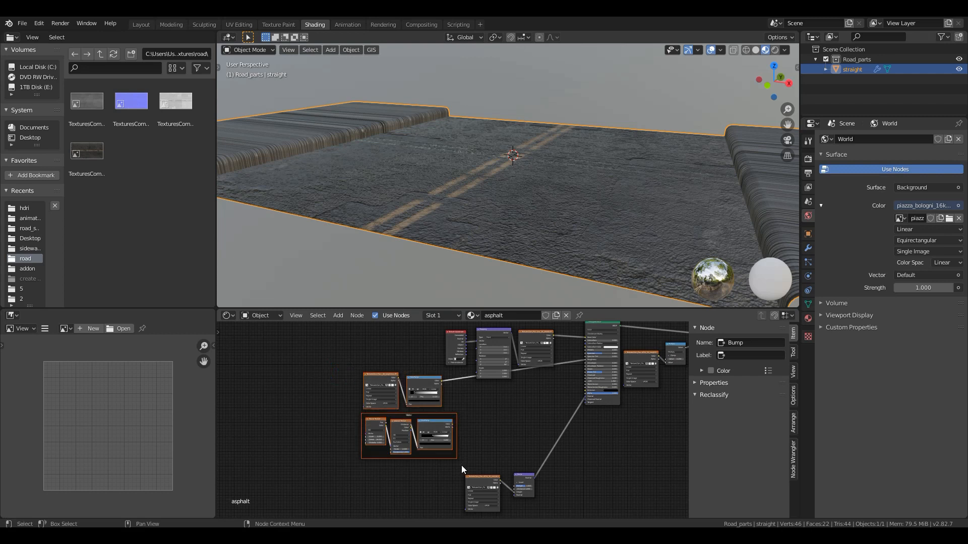
key("g")
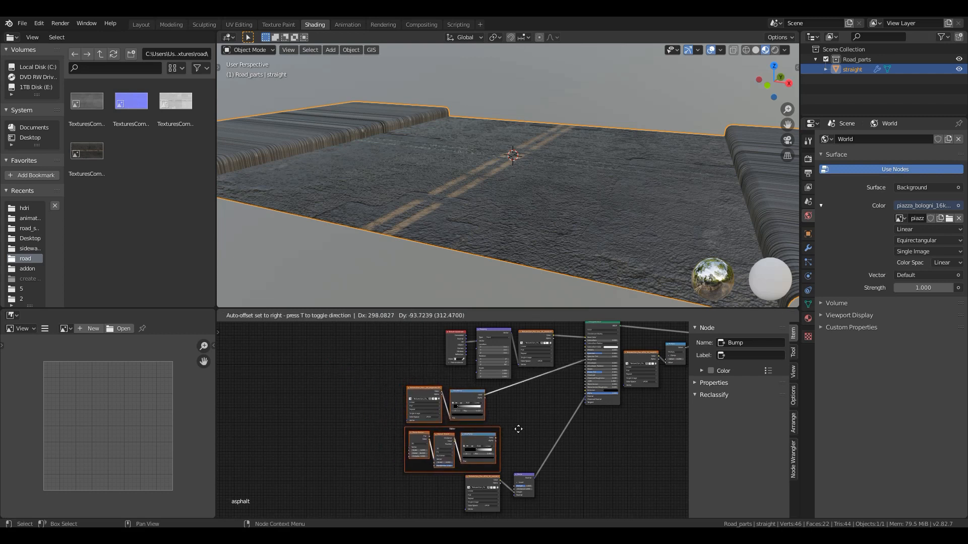
left_click(518, 428)
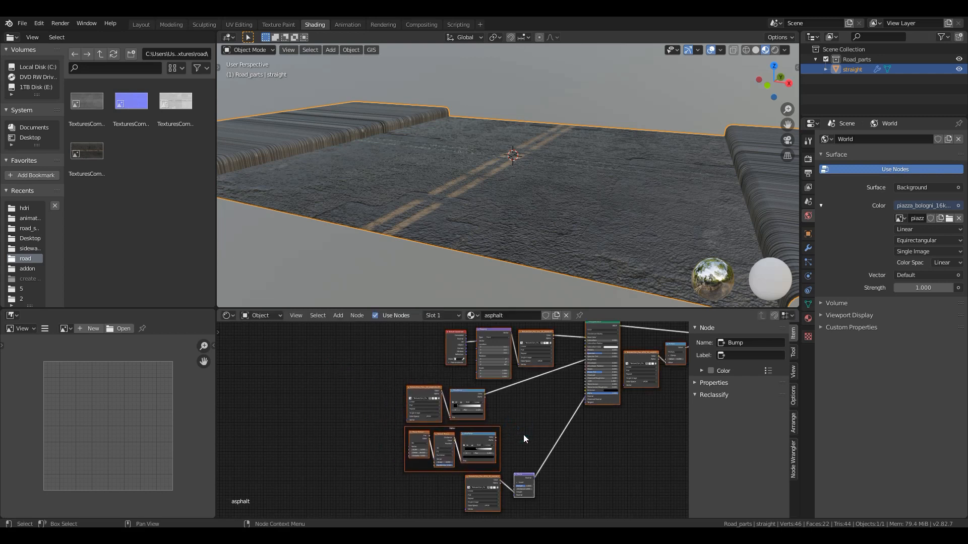
left_click(523, 434)
- Duplicate the displacement's Multiply node onto the roughness ColorRamp's link and connect the Water ColorRamp's Color to its second value
scroll(519, 436, "up", 3)
middle_click_drag(487, 422, 300, 457)
scroll(445, 424, "down", 4)
left_click(560, 346)
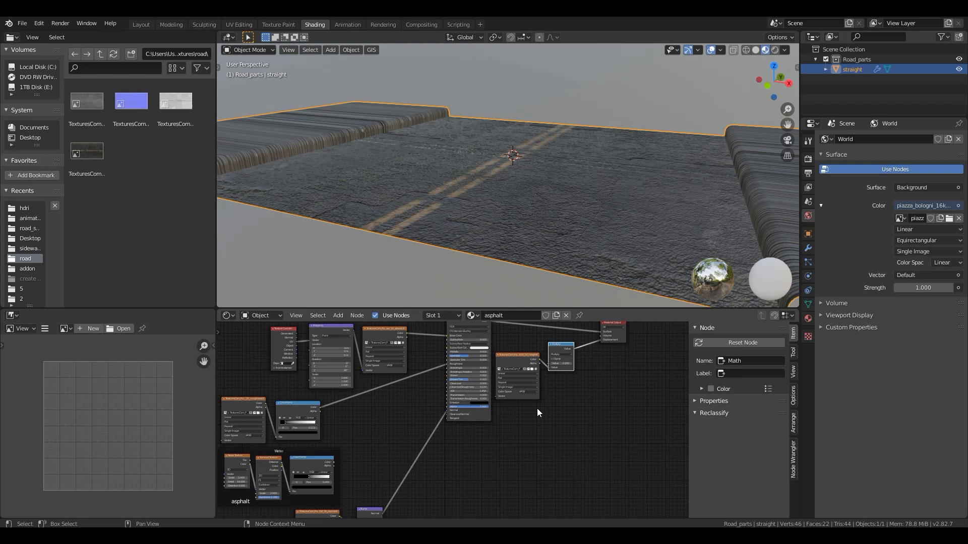
key("shift+d")
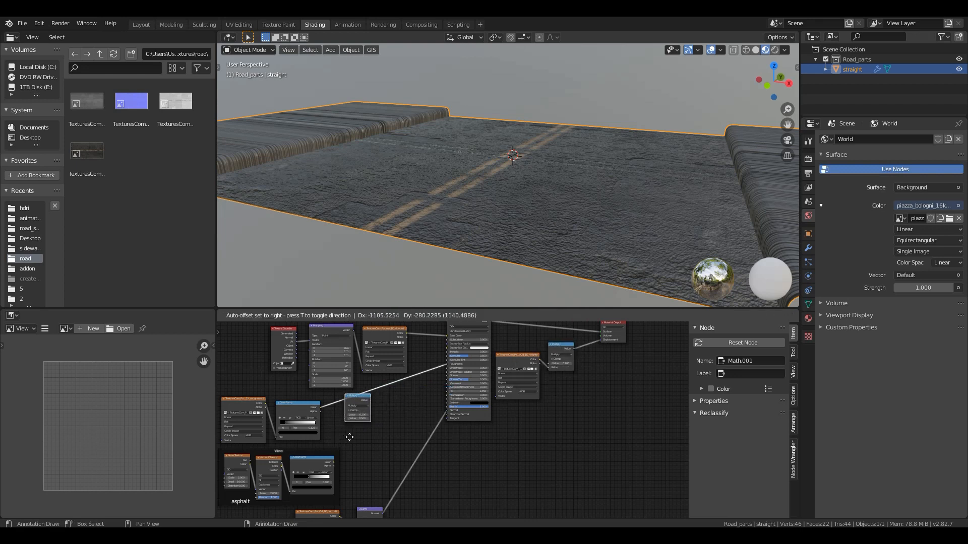
left_click(349, 438)
scroll(345, 447, "up", 3)
left_click(380, 429)
left_click_drag(380, 428, 355, 429)
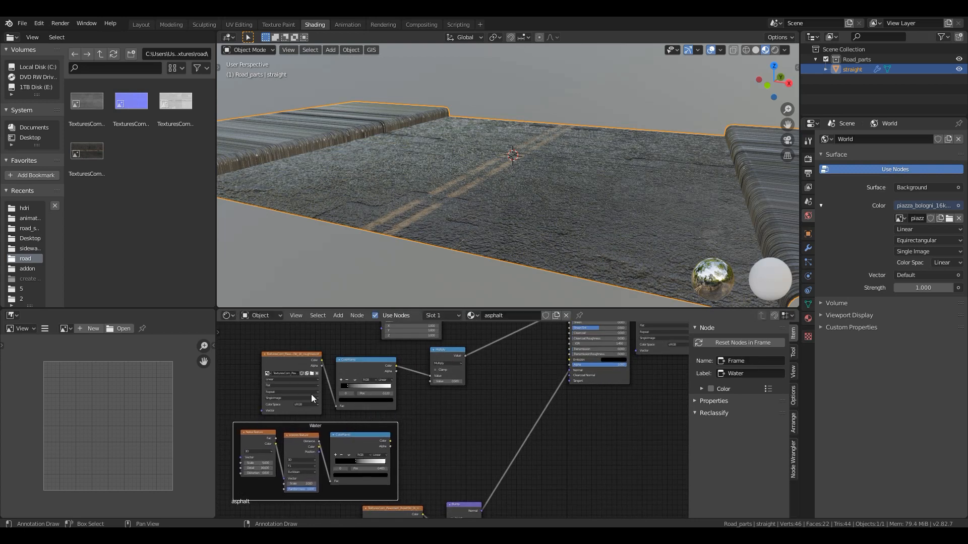
left_click_drag(389, 440, 431, 382)
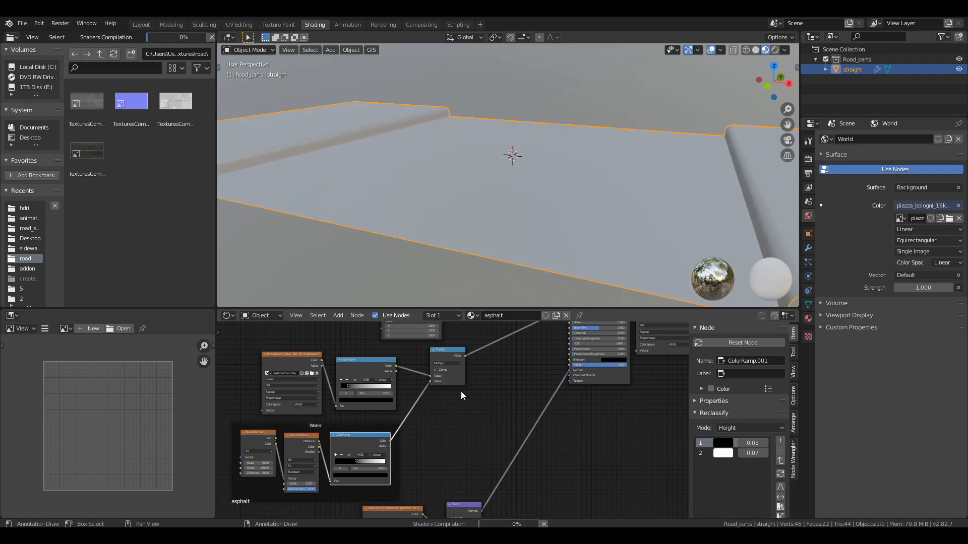
mouse_move(512, 216)
middle_mouse_down()
mouse_move(506, 228)
mouse_move(512, 222)
middle_mouse_up()
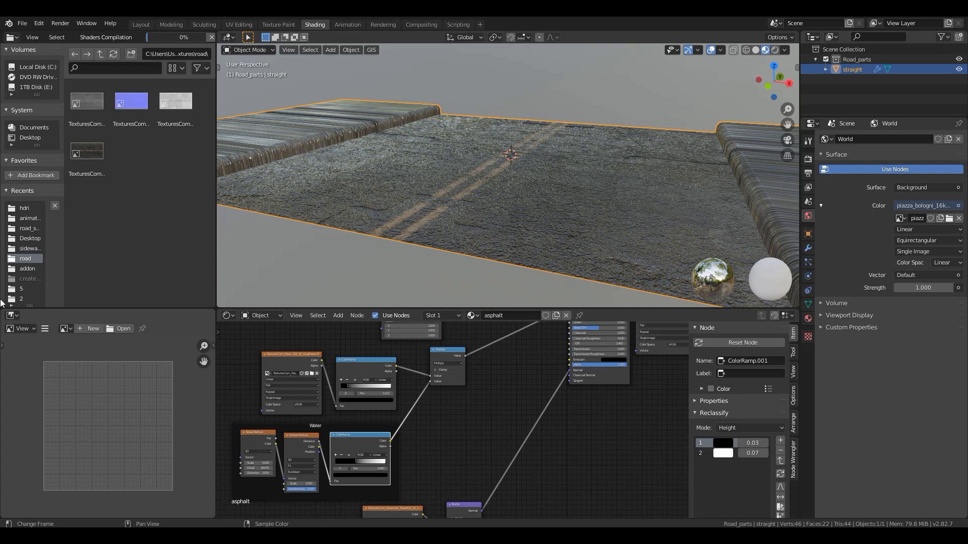
- Spread the normal map texture and Bump node apart and insert a MixRGB node on the link between them
middle_click_drag(485, 446, 409, 366)
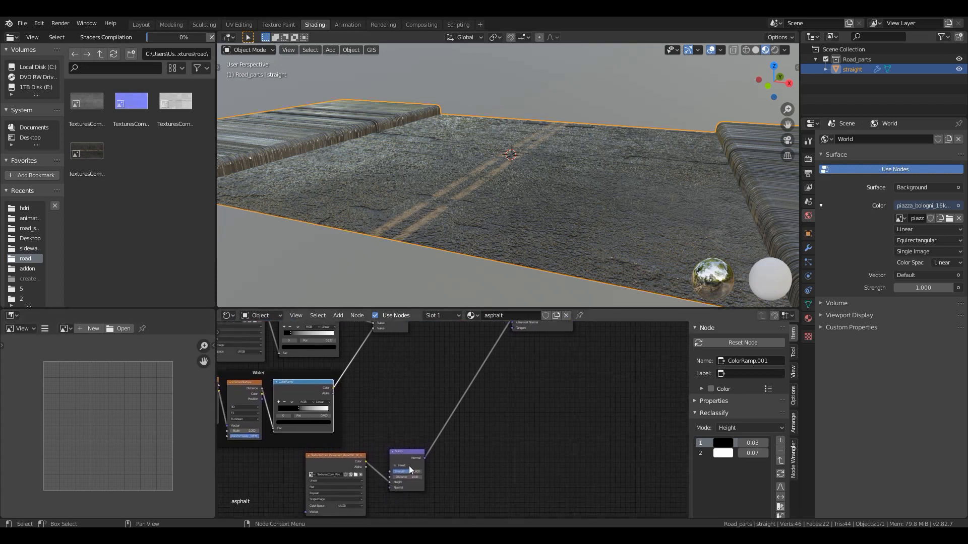
left_click_drag(413, 453, 450, 401)
left_click_drag(342, 456, 330, 465)
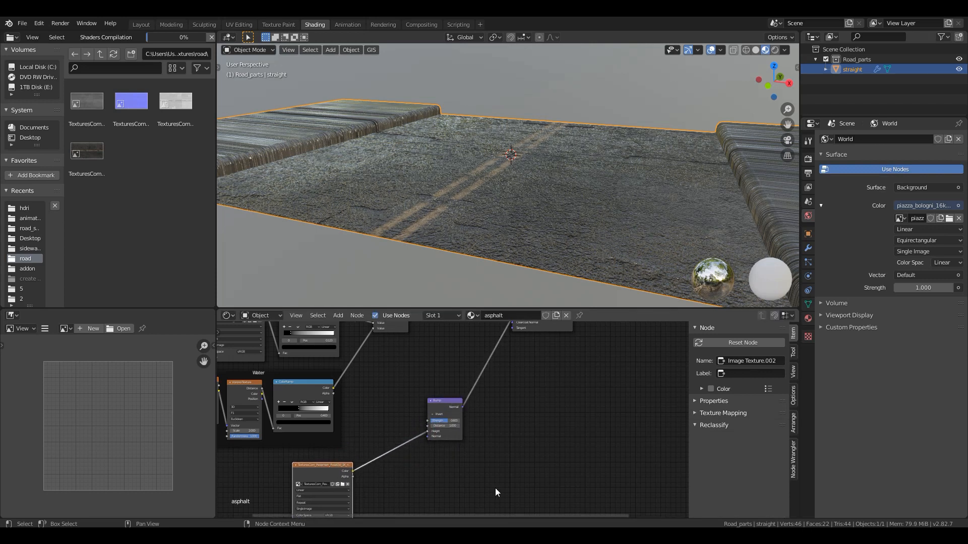
key("shift+a")
mouse_move(423, 467)
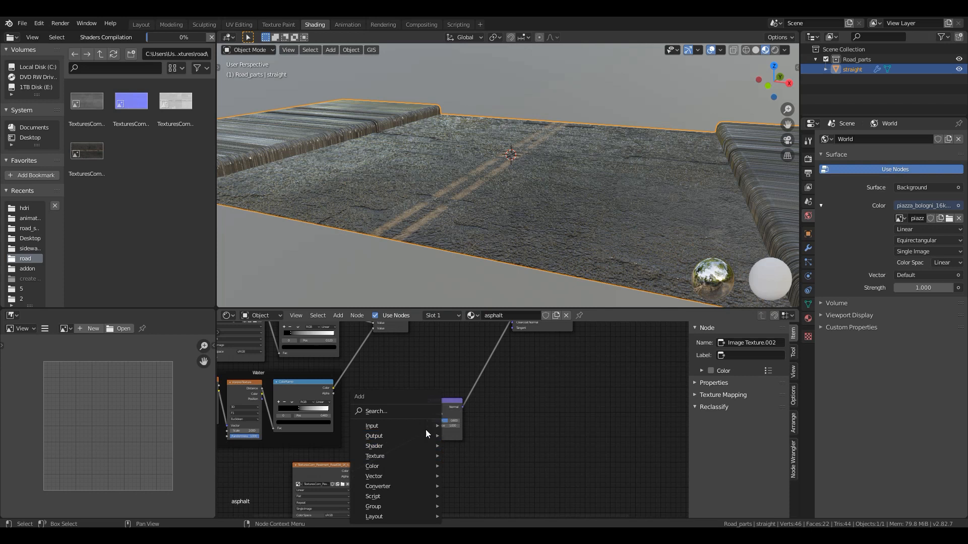
left_click(420, 415)
type("rgb")
key("Down")
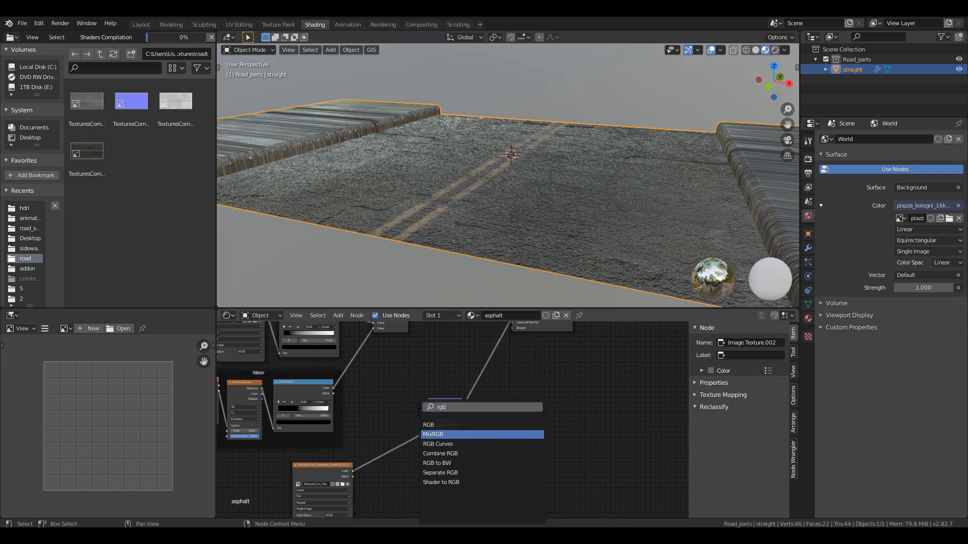
key("Return")
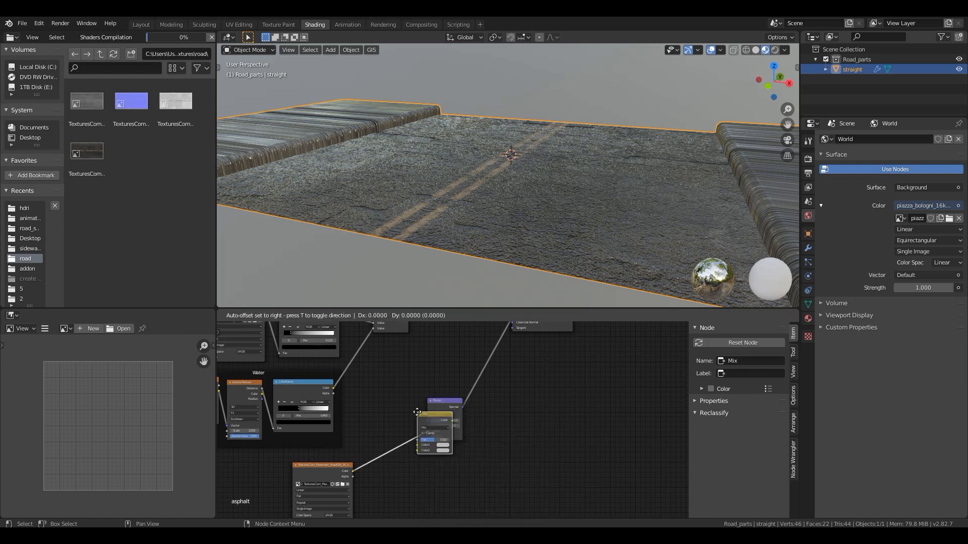
left_click(395, 407)
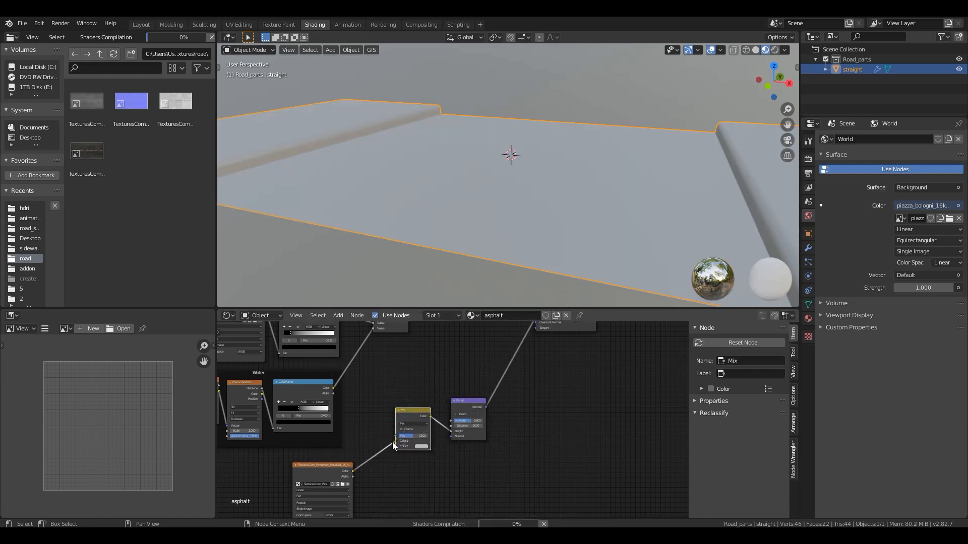
- Connect the Water ColorRamp to the MixRGB's Color1 and the normal map texture to Color2, and set its blend mode to Multiply
mouse_move(393, 443)
left_mouse_down()
mouse_move(386, 449)
mouse_move(395, 447)
left_mouse_up()
left_click_drag(333, 389, 317, 420)
left_click_drag(385, 442, 395, 441)
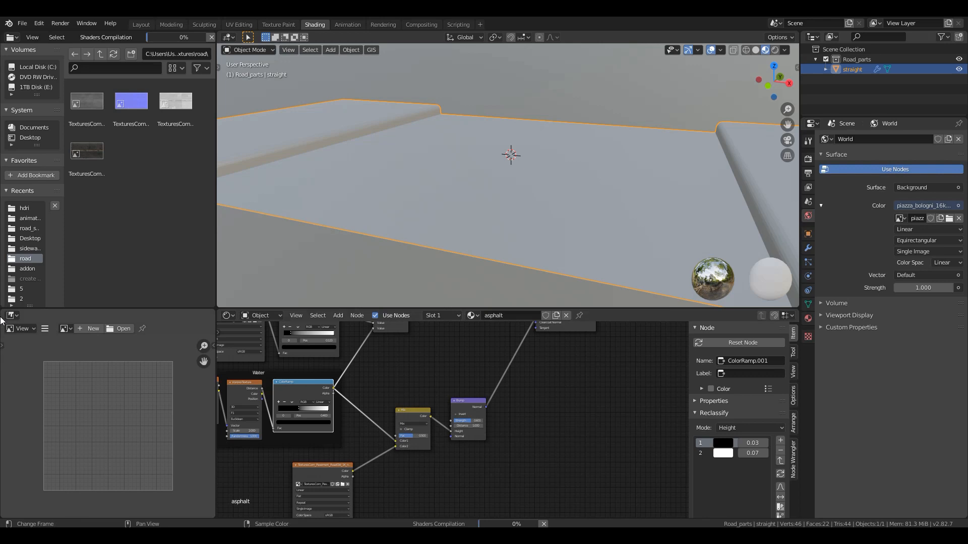
left_click(411, 424)
left_click(410, 404)
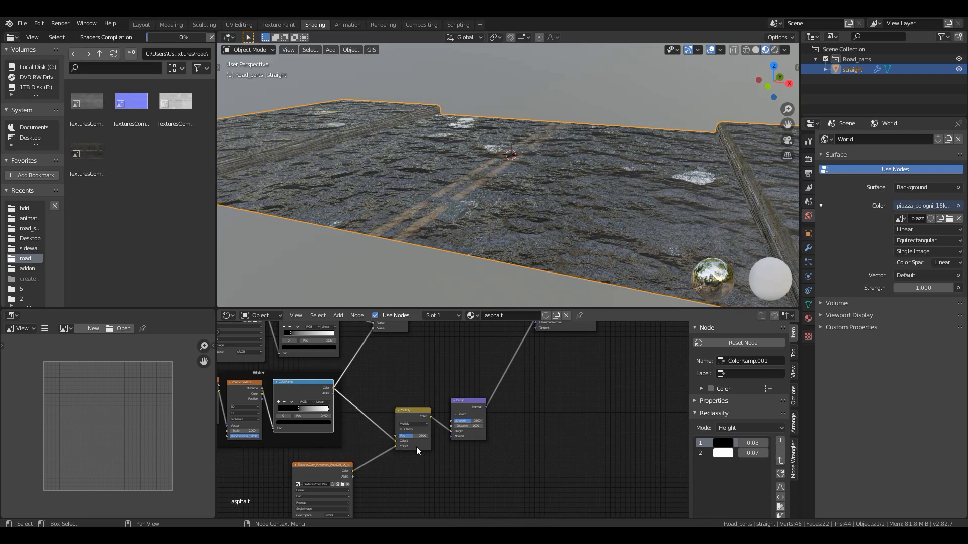
- Set the colour Multiply node's Fac to 0.542 and the Bump node's Strength to 0.500
scroll(416, 446, "up", 2)
scroll(416, 447, "up", 1)
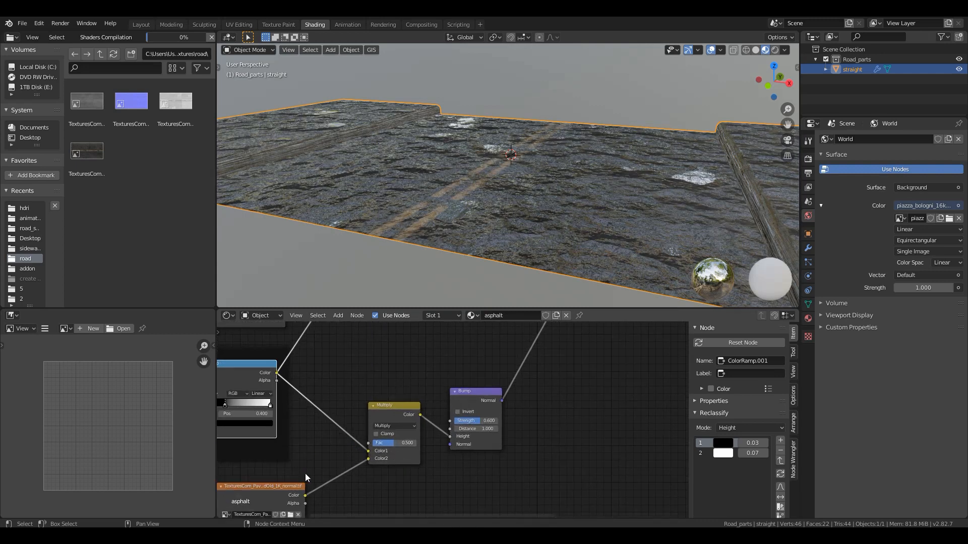
mouse_move(398, 442)
left_mouse_down()
mouse_move(387, 442)
mouse_move(415, 442)
mouse_move(396, 443)
left_mouse_up()
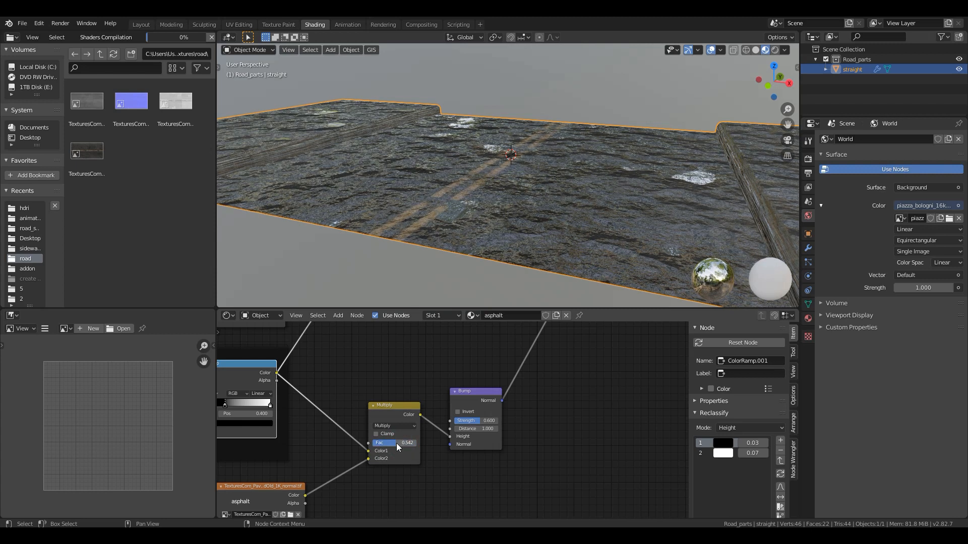
double_click(479, 421)
key("Return")
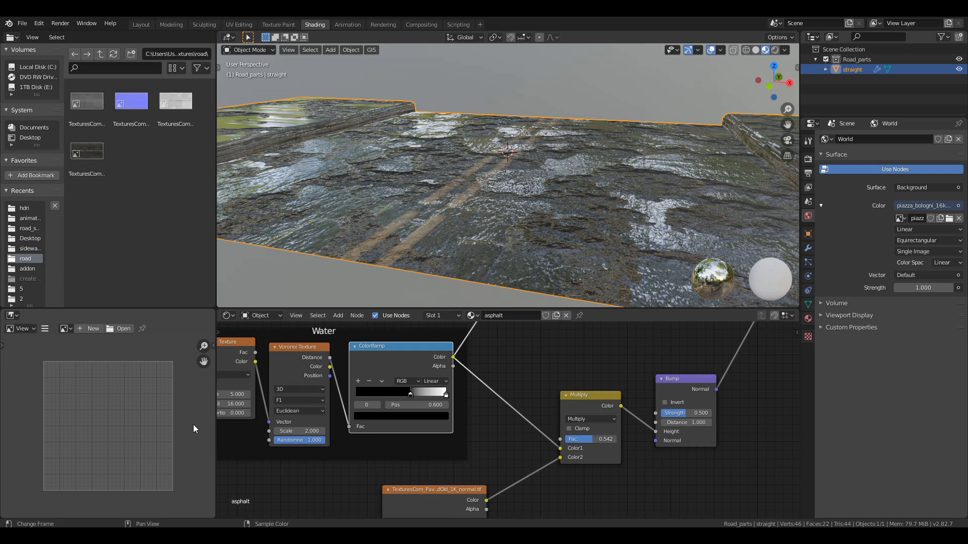
- Set the Scale of the Noise Texture in the Water frame to 0.8 and check the wet patches on the road
middle_click_drag(388, 438, 519, 467)
scroll(463, 458, "up", 2)
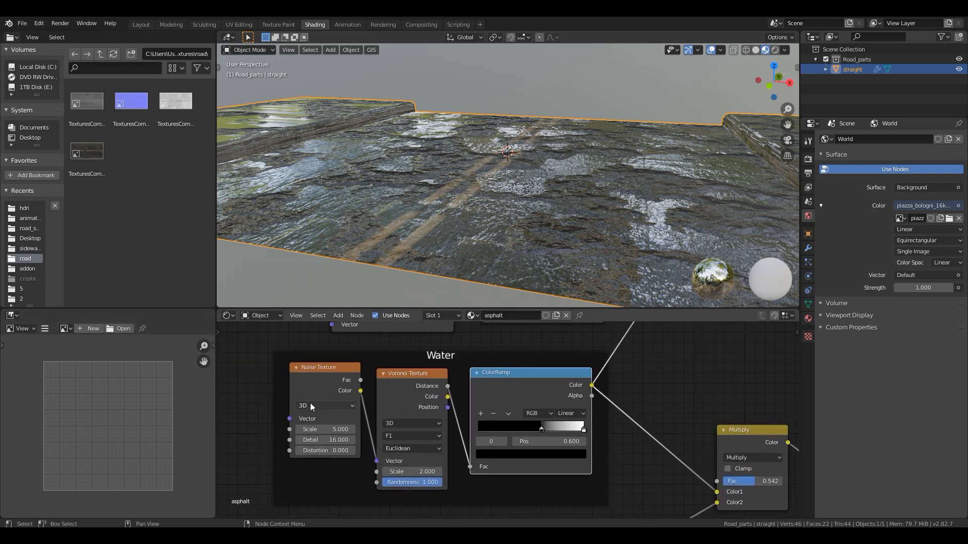
left_click(325, 429)
key("BackSpace")
type(".8")
key("Return")
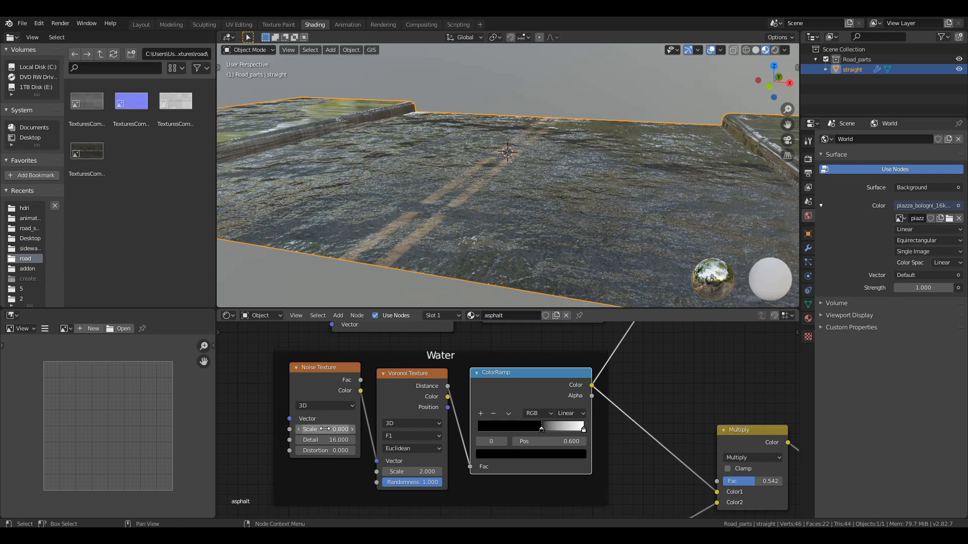
middle_click_drag(513, 232, 494, 236)
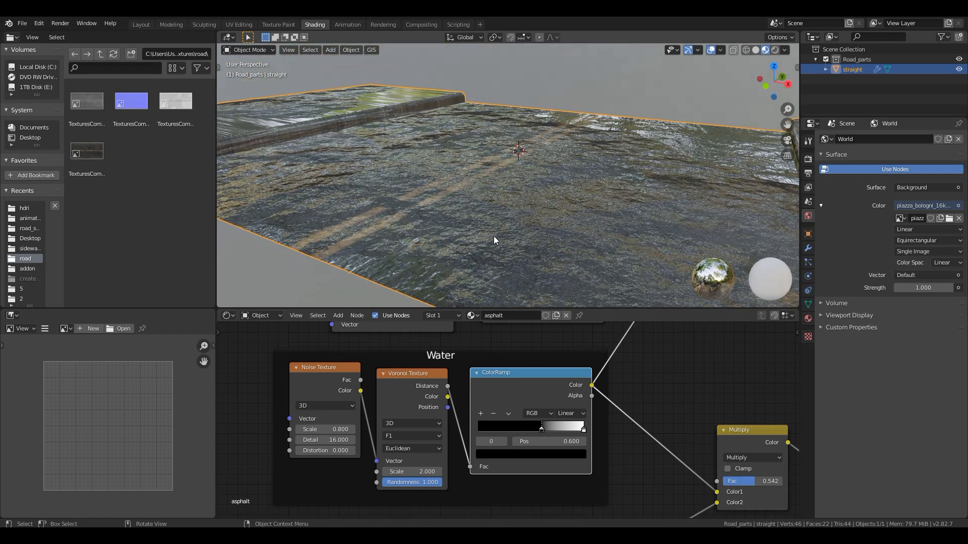
left_click(807, 158)
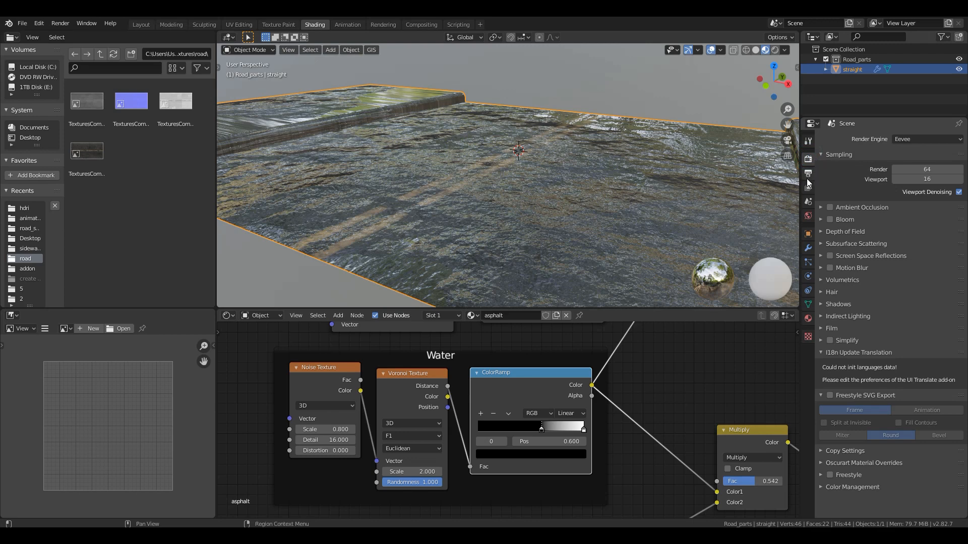
middle_click_drag(471, 143, 453, 162)
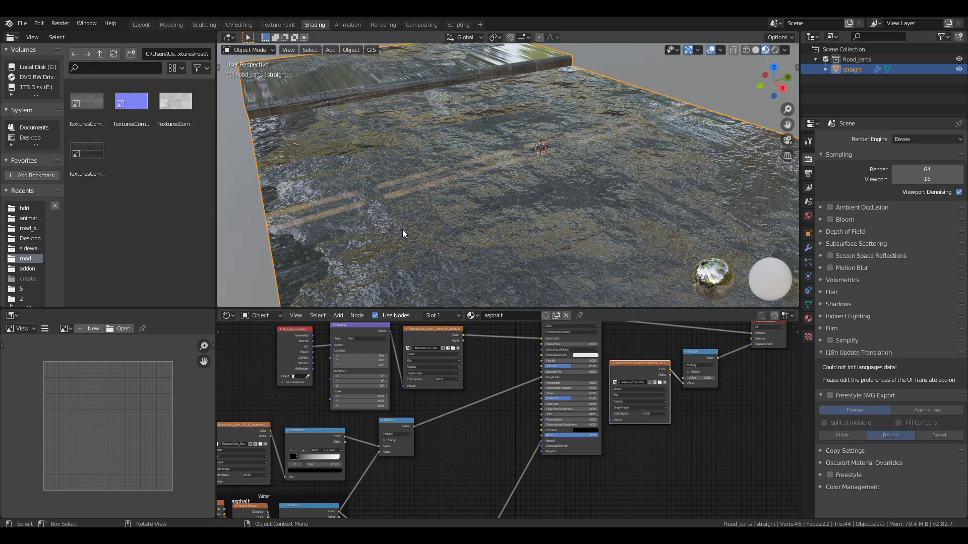
middle_click_drag(370, 211, 507, 209)
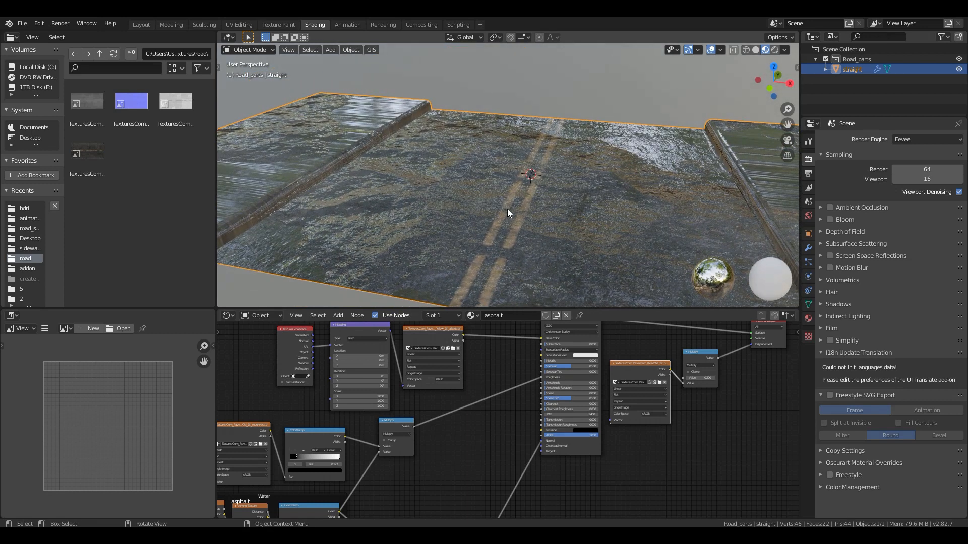
- Add a second material slot to the straight road piece with a new material named sidewalk
left_click(807, 319)
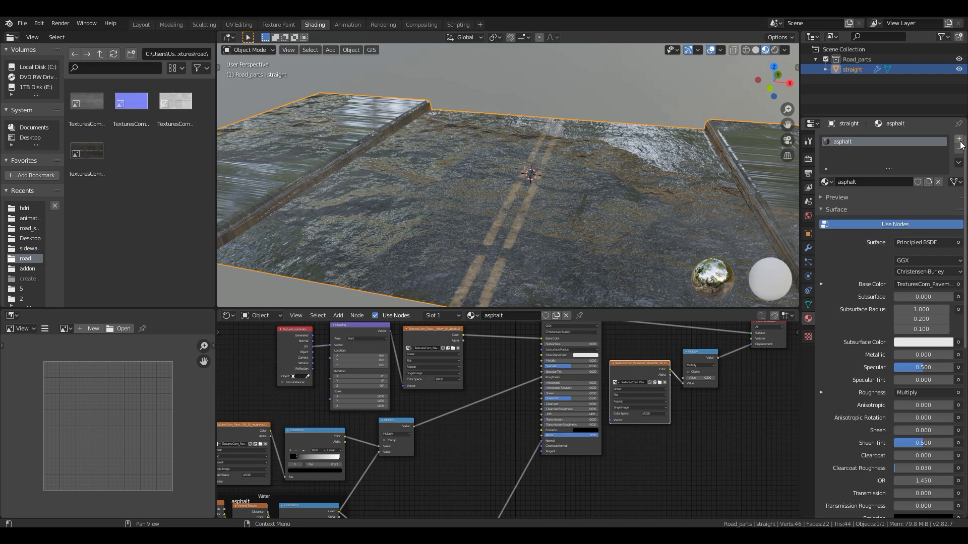
left_click(960, 140)
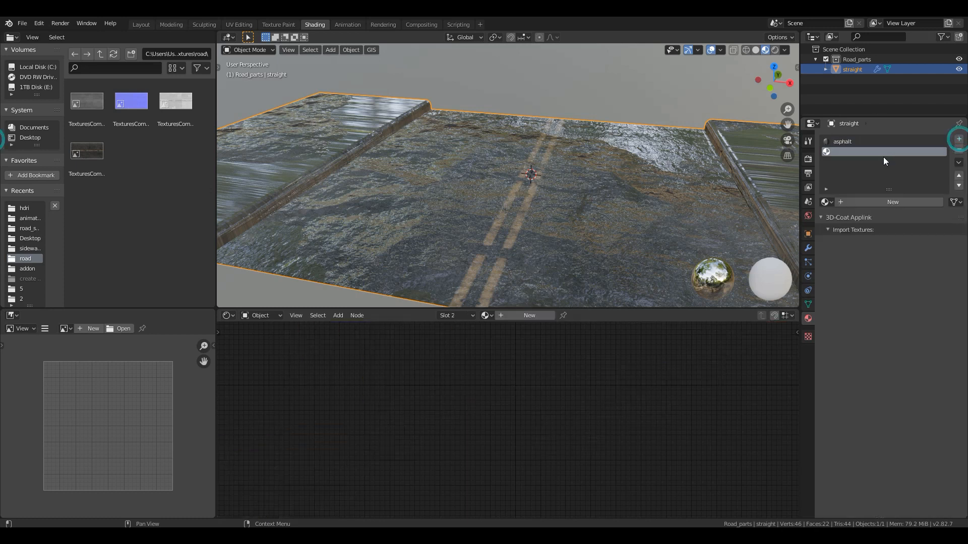
left_click(872, 204)
left_click(869, 202)
type("si")
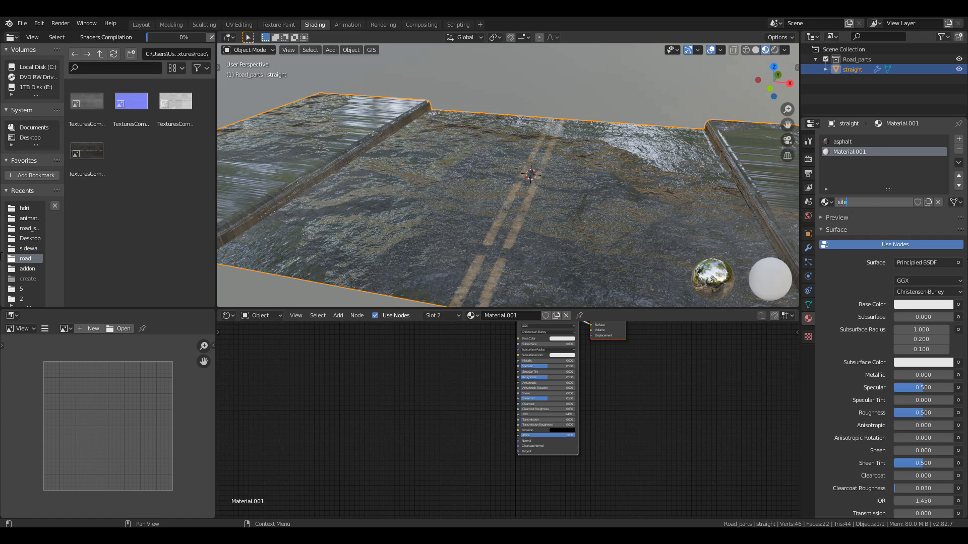
type("dewalk")
key("Return")
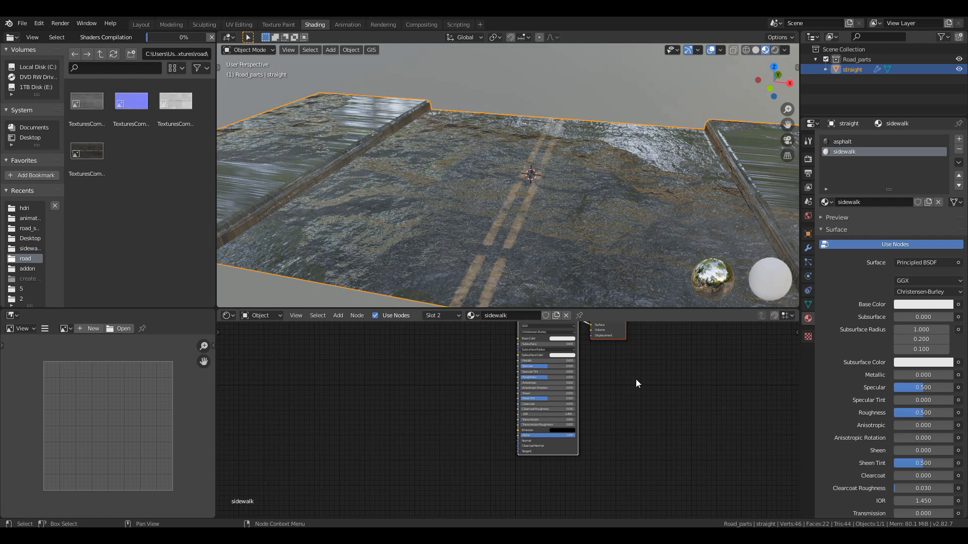
- Spread the sidewalk material's Principled BSDF and Material Output nodes further apart
middle_click_drag(634, 402, 629, 431)
scroll(579, 353, "up", 1)
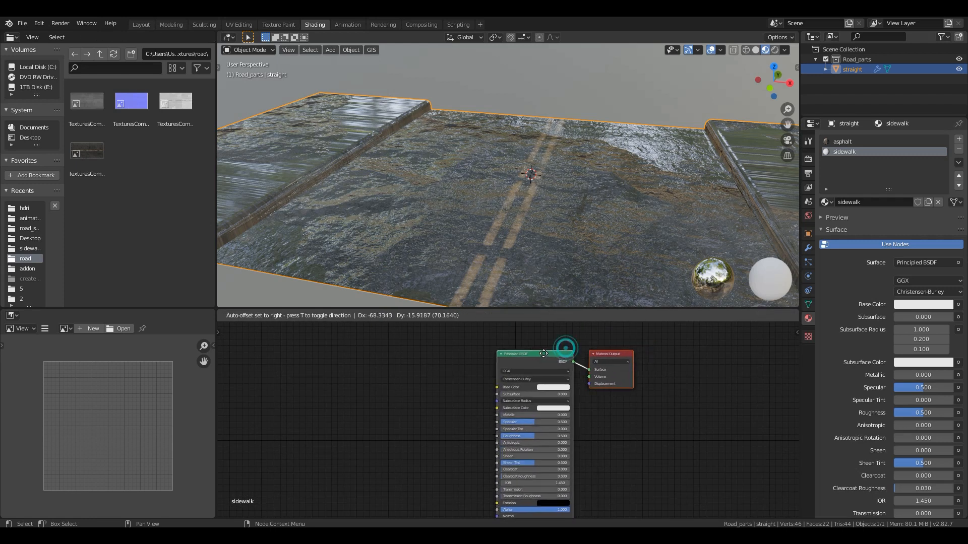
left_click_drag(591, 358, 624, 356)
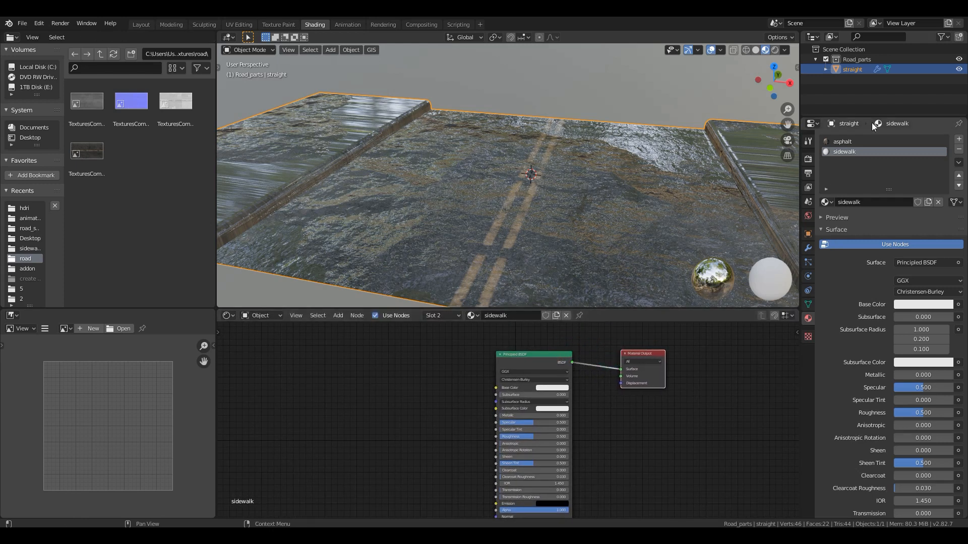
- Copy every node of the asphalt material, including the Water frame
left_click(848, 141)
scroll(540, 395, "down", 3)
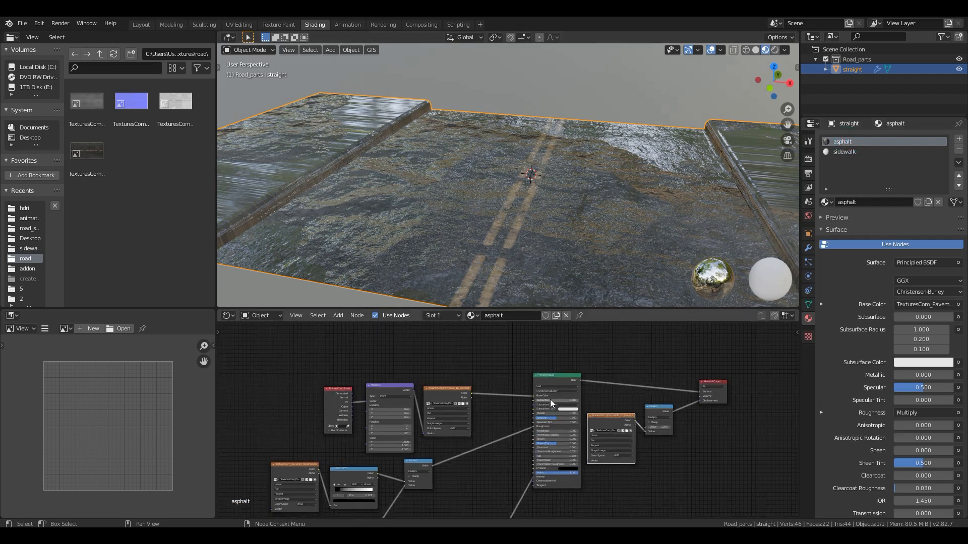
middle_click_drag(537, 430, 552, 383)
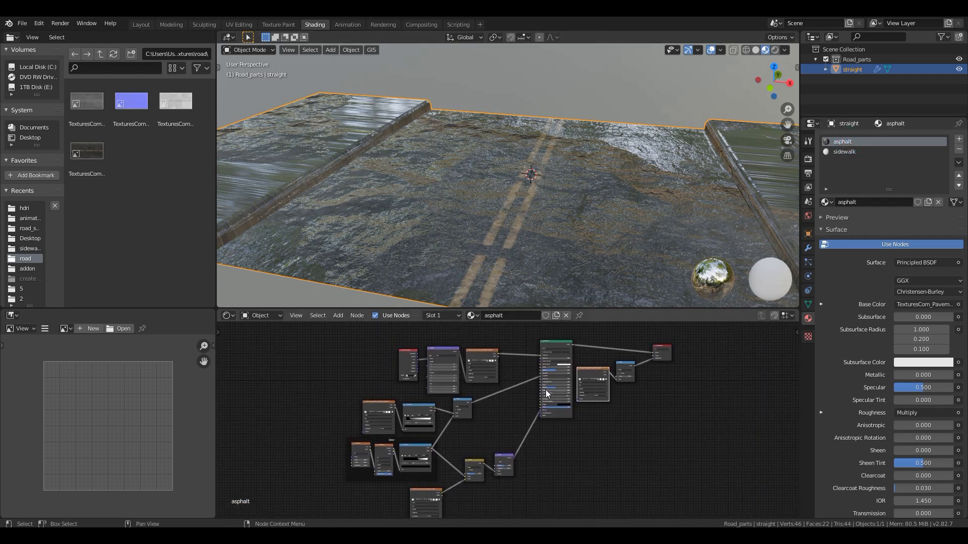
key("a")
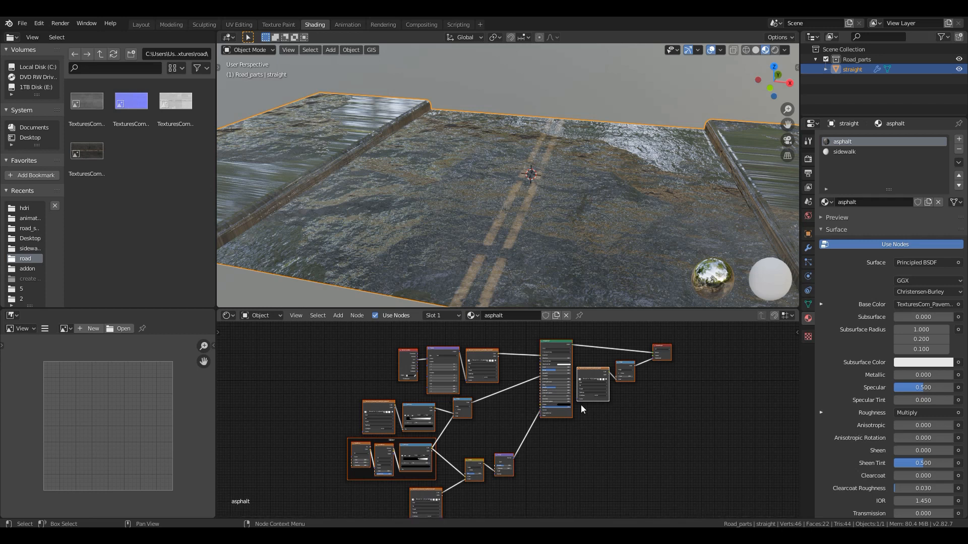
right_click(494, 353)
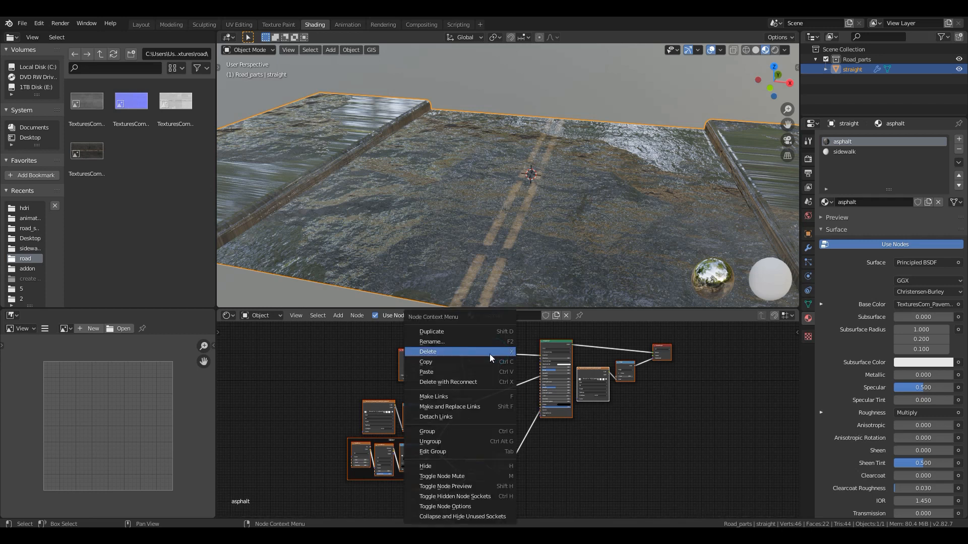
left_click(428, 367)
- Replace the sidewalk material's default nodes with the copied asphalt node setup
left_click(852, 152)
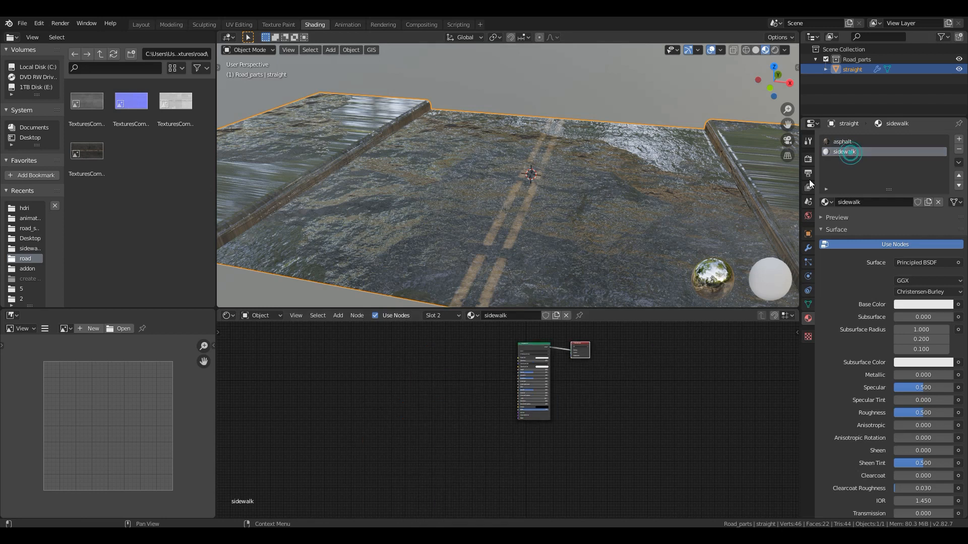
key("x")
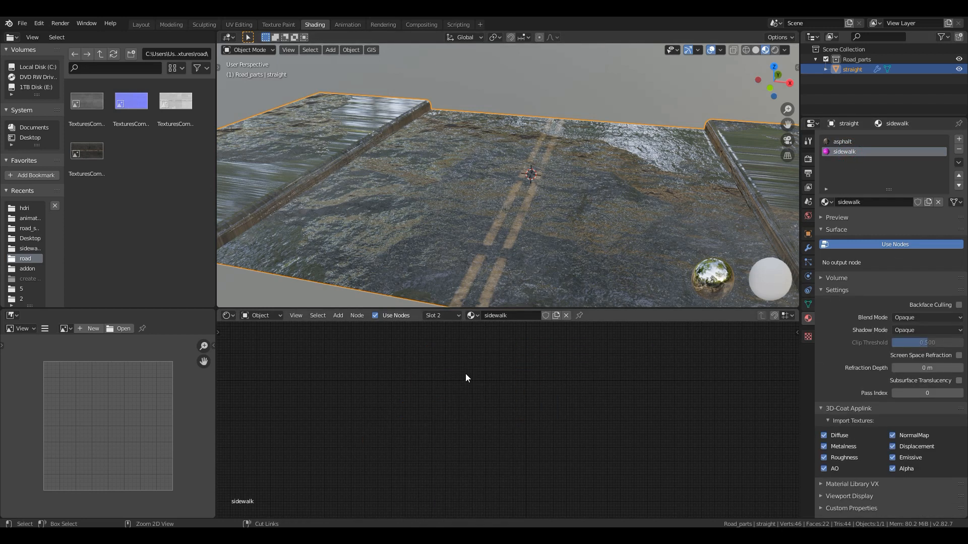
key("ctrl+v")
scroll(479, 397, "up", 2)
middle_click_drag(459, 430, 570, 466)
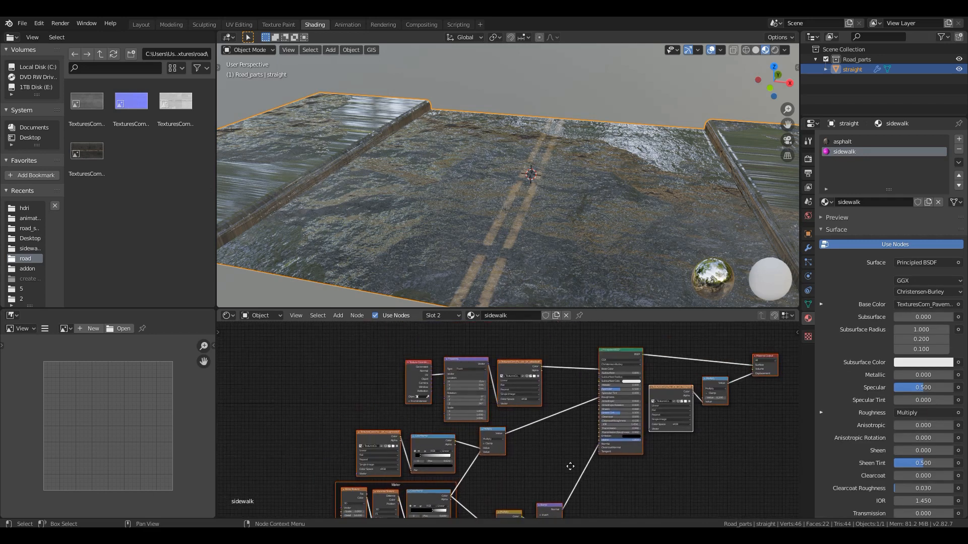
scroll(570, 466, "up", 2)
- Select the raised sidewalk face and all its curb faces in Edit Mode and assign the sidewalk material to them
key("Tab")
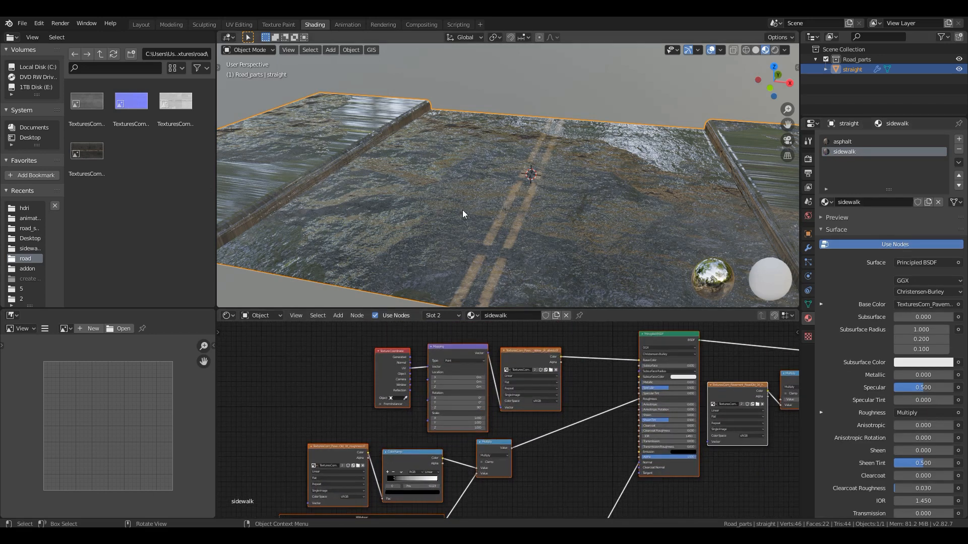
scroll(378, 143, "up", 3)
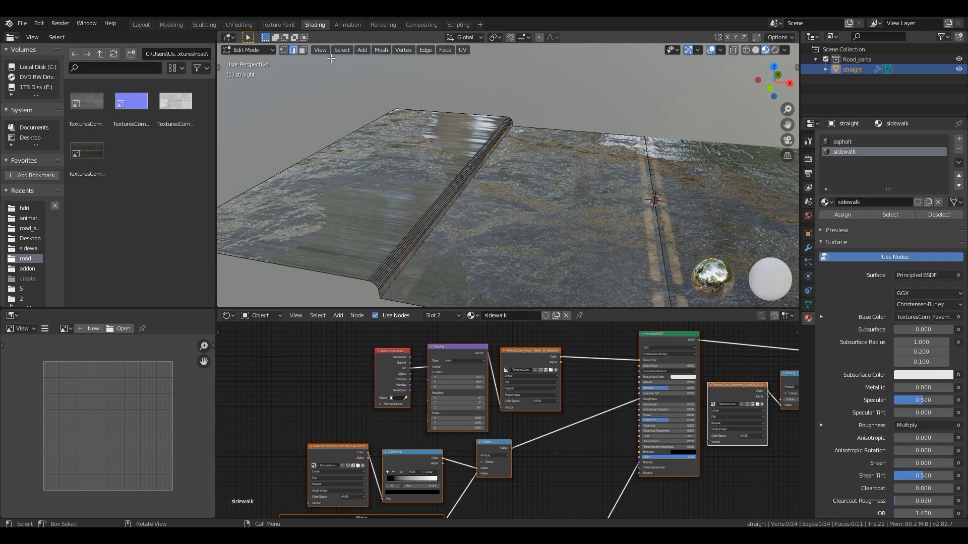
left_click(303, 50)
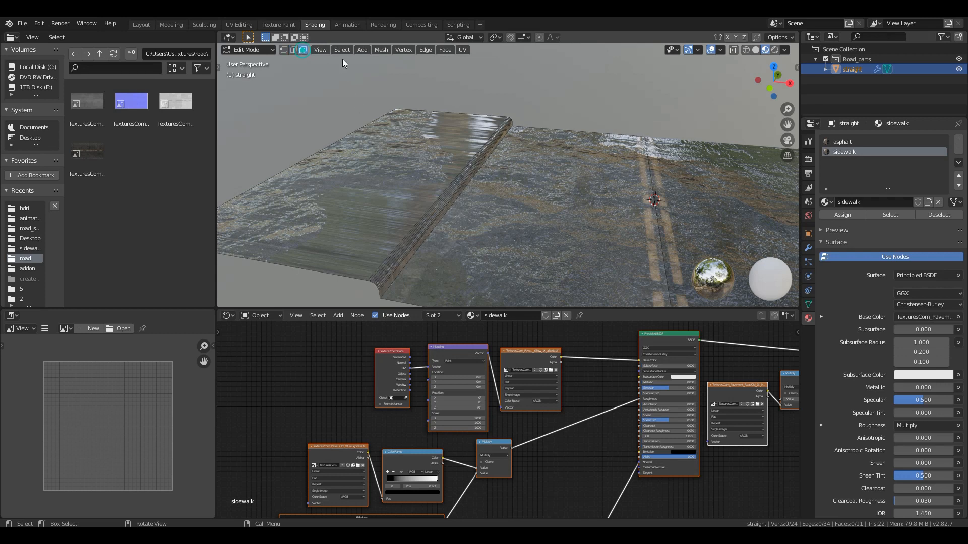
left_click(403, 261)
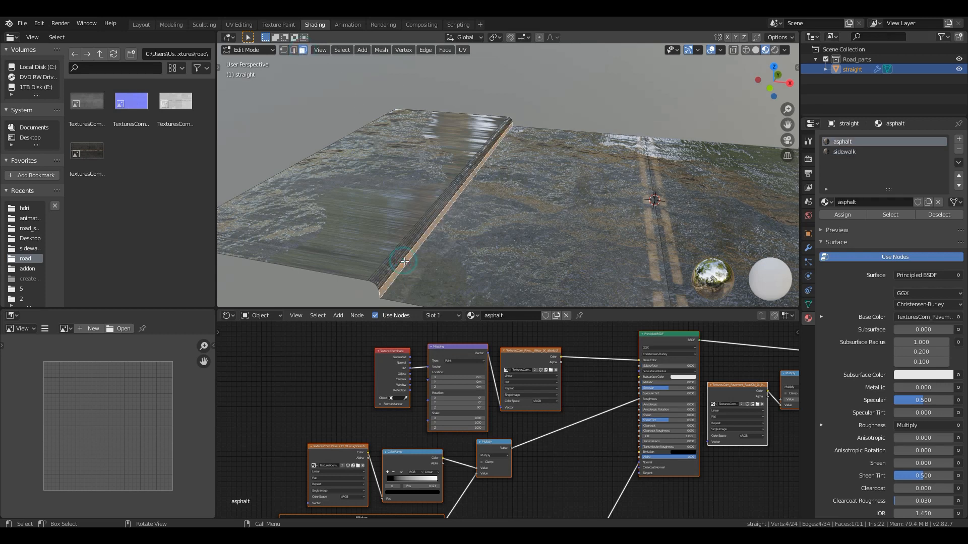
left_click(345, 227, "shift")
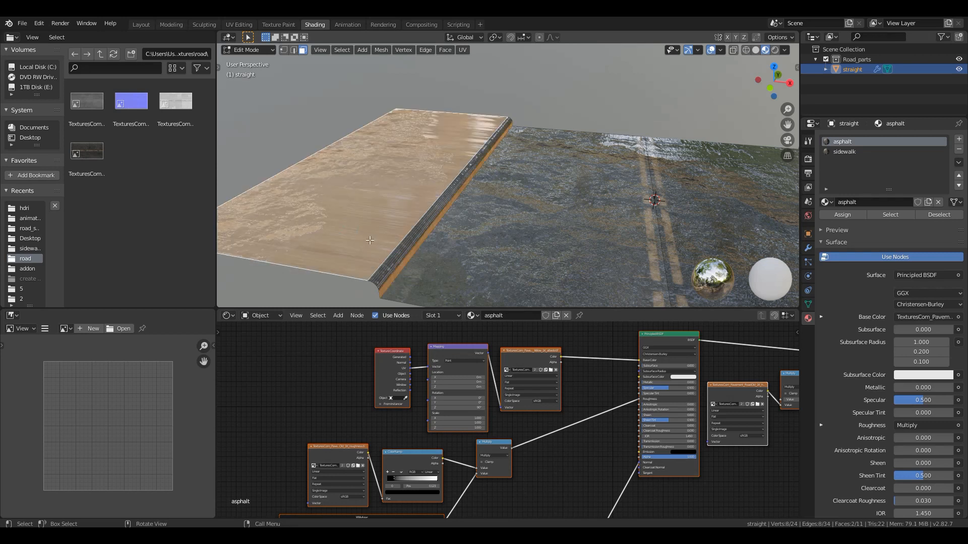
left_click(402, 270)
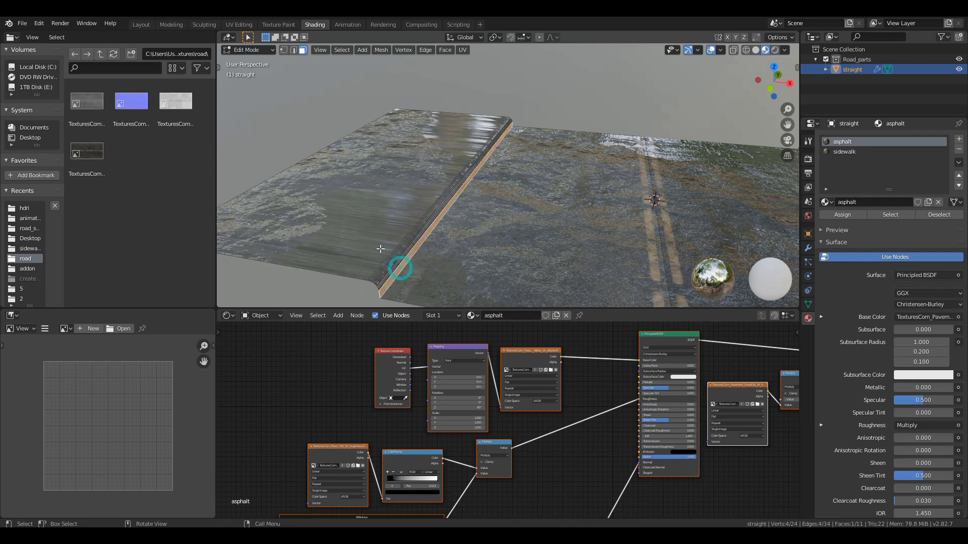
left_click(359, 223, "ctrl")
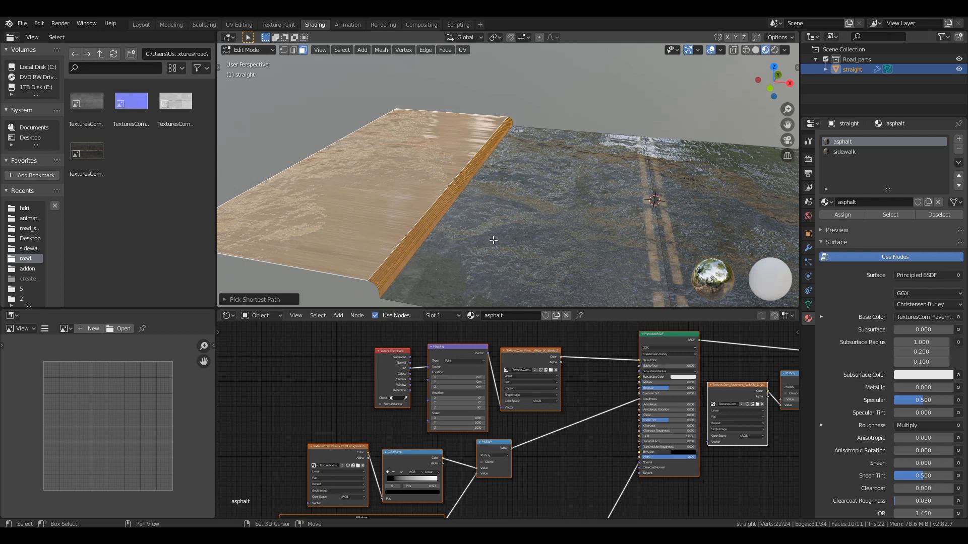
left_click(842, 152)
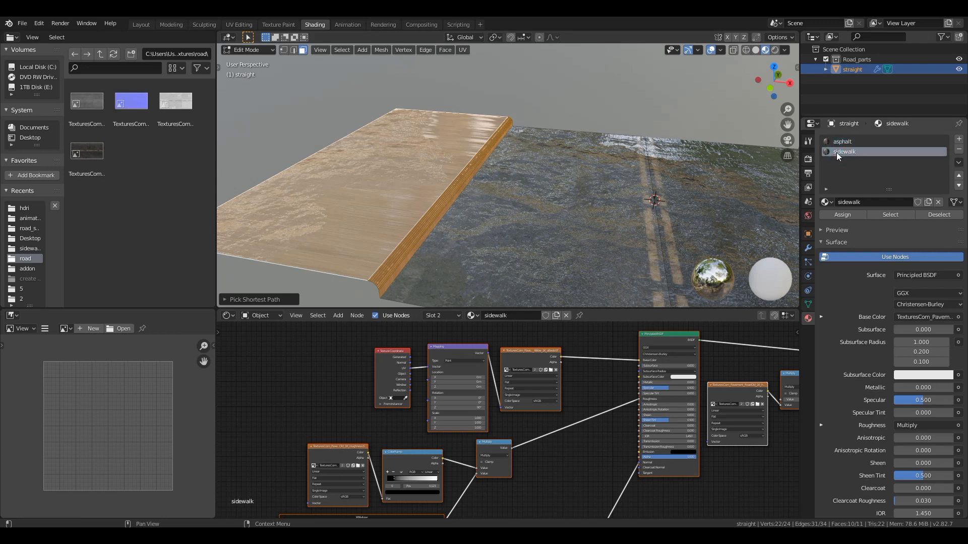
left_click(837, 216)
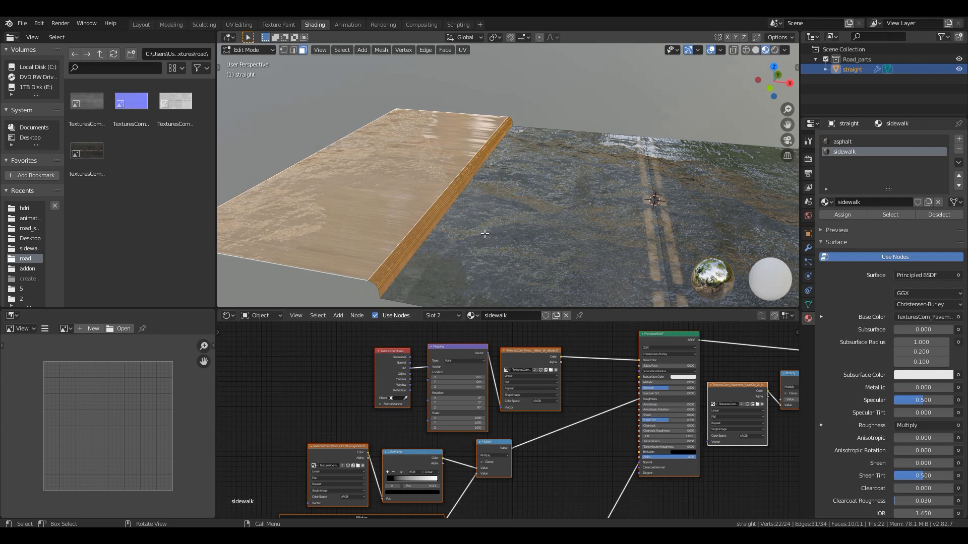
- Swap the sidewalk material's base colour image for TexturesCom_Pavement_Sidewalk_1K_albedo.tif from the sidewalk textures folder
left_click(320, 378)
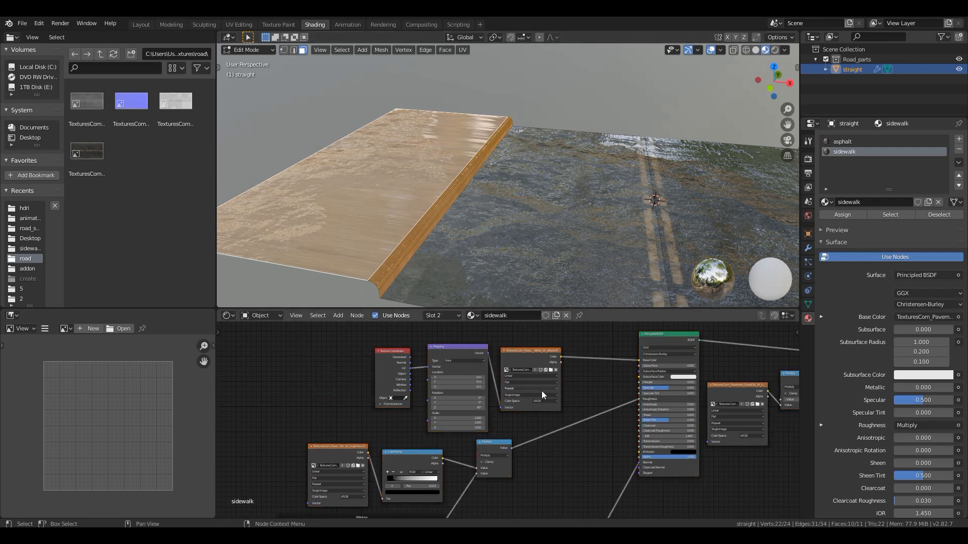
scroll(493, 403, "up", 1)
scroll(510, 385, "up", 1)
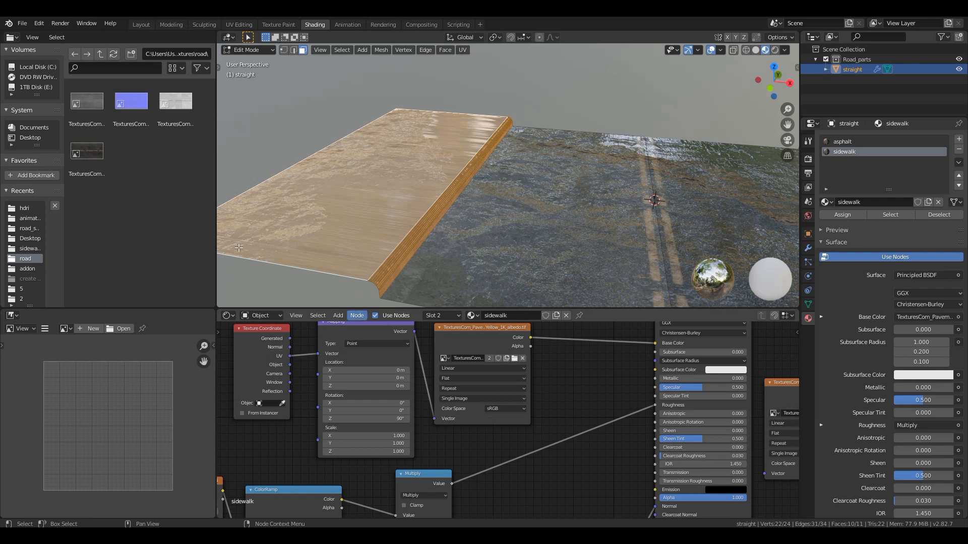
left_click(515, 358)
left_click(259, 121)
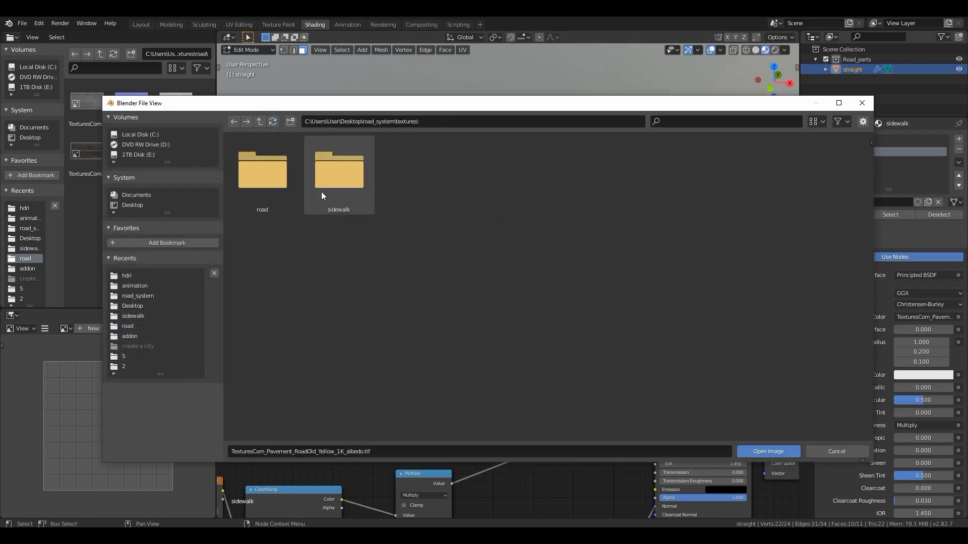
double_click(348, 187)
left_click(272, 195)
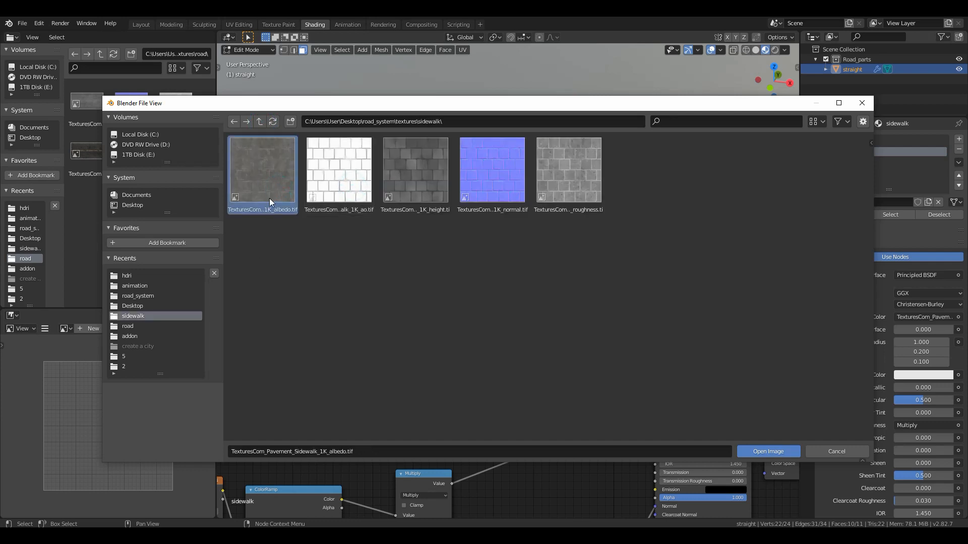
double_click(267, 188)
- Replace the roughness image above the Water frame with the roughness texture from the sidewalk folder
middle_click_drag(479, 423, 637, 467)
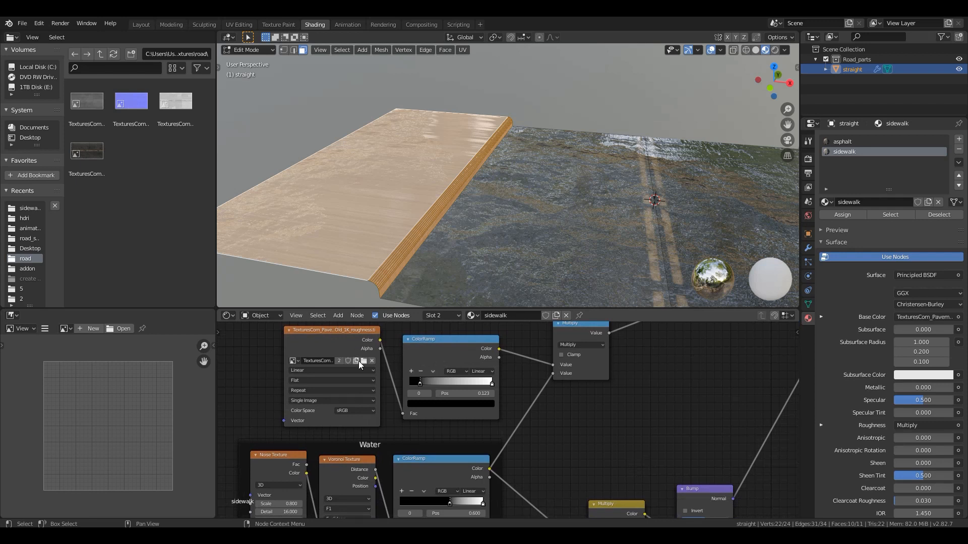
left_click(363, 361)
left_click(259, 122)
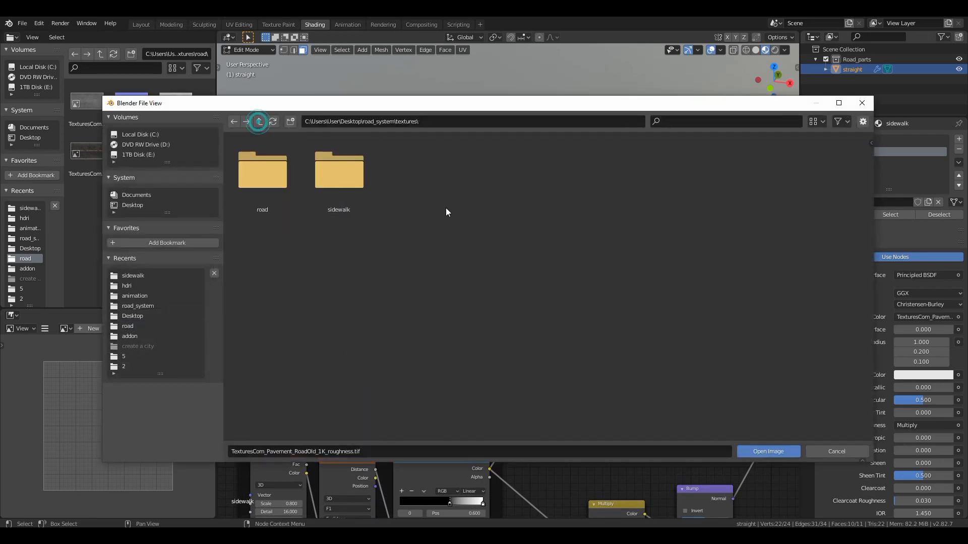
double_click(339, 172)
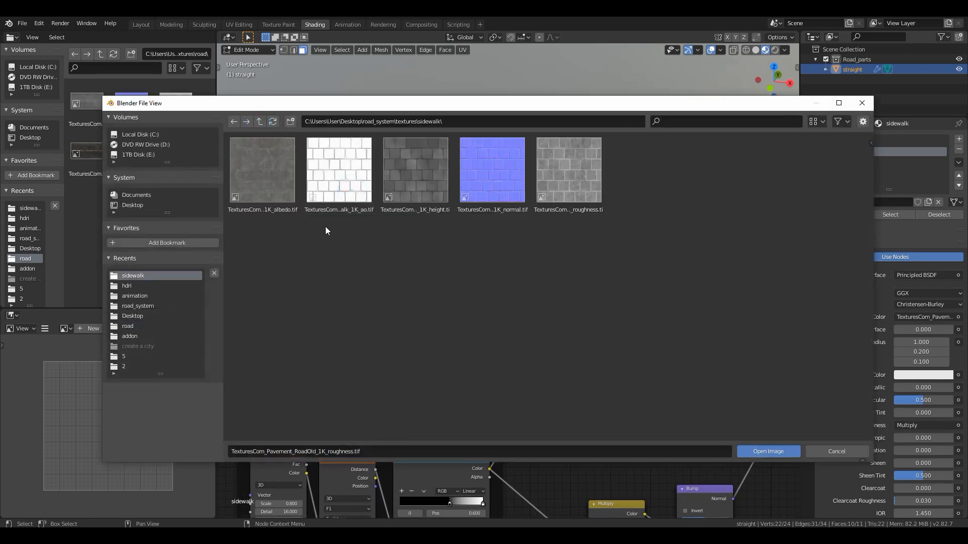
double_click(561, 199)
- Replace the road normal map in the sidewalk material with the 1K normal texture from the sidewalk folder
middle_click_drag(509, 440, 564, 480)
scroll(588, 403, "down", 6)
middle_click_drag(561, 393, 483, 444)
scroll(440, 453, "up", 6)
left_click(428, 414)
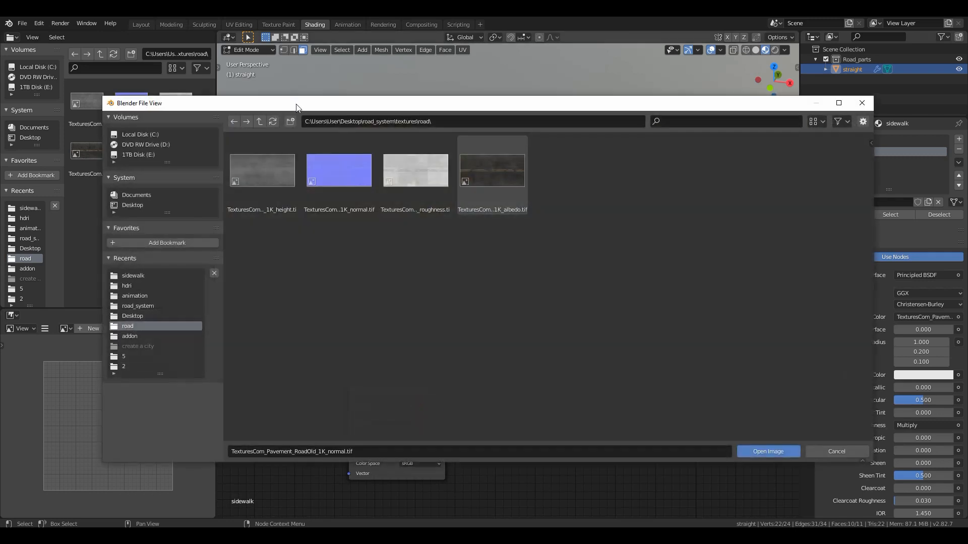
left_click(260, 121)
double_click(341, 180)
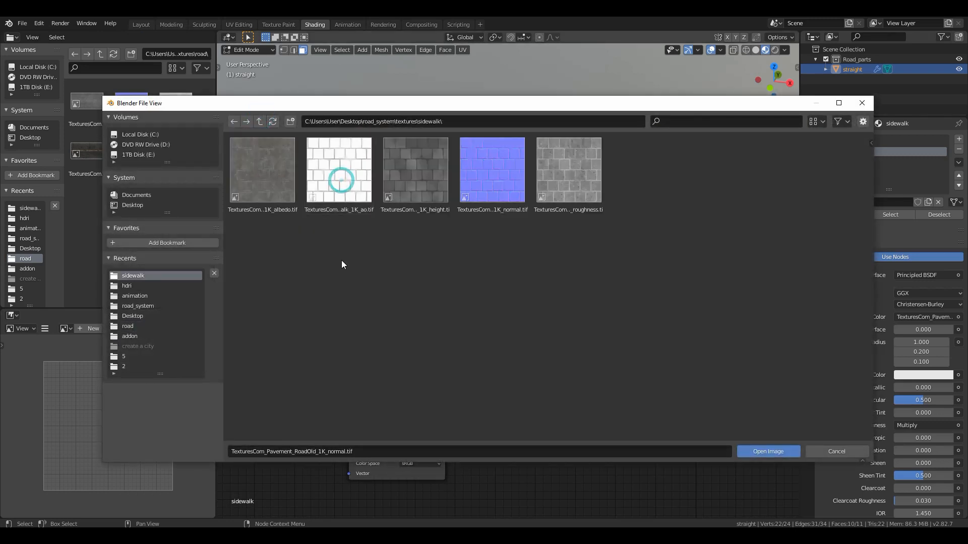
double_click(503, 191)
- Replace the height image feeding the displacement Multiply node with the 1K height texture from the sidewalk folder
middle_click_drag(656, 378, 415, 524)
scroll(487, 428, "down", 10)
middle_click_drag(495, 383, 437, 469)
scroll(479, 440, "up", 4)
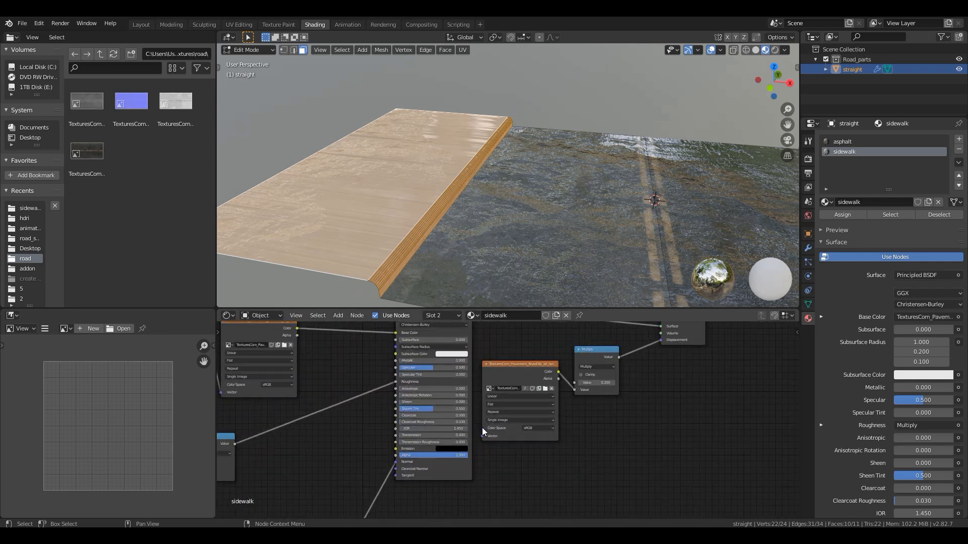
left_click(543, 388)
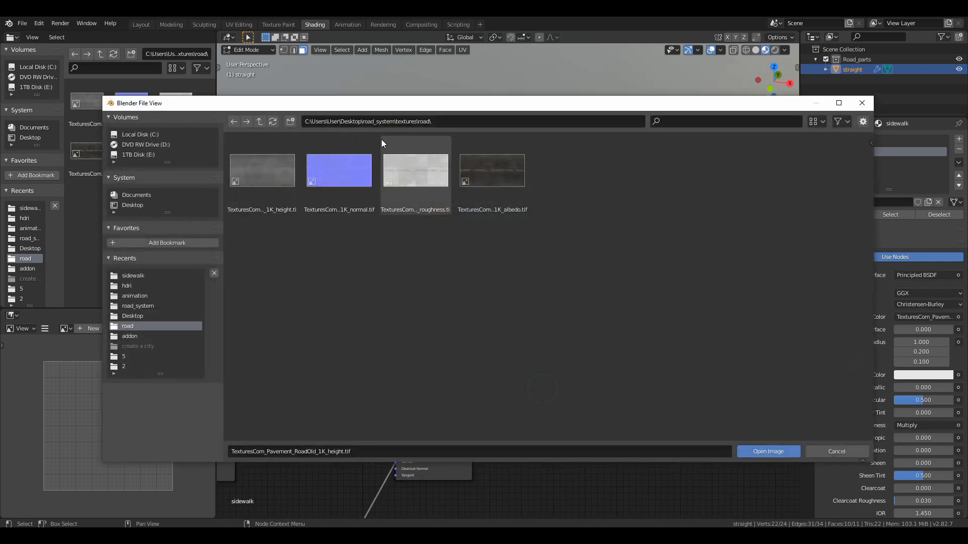
left_click(260, 121)
double_click(349, 192)
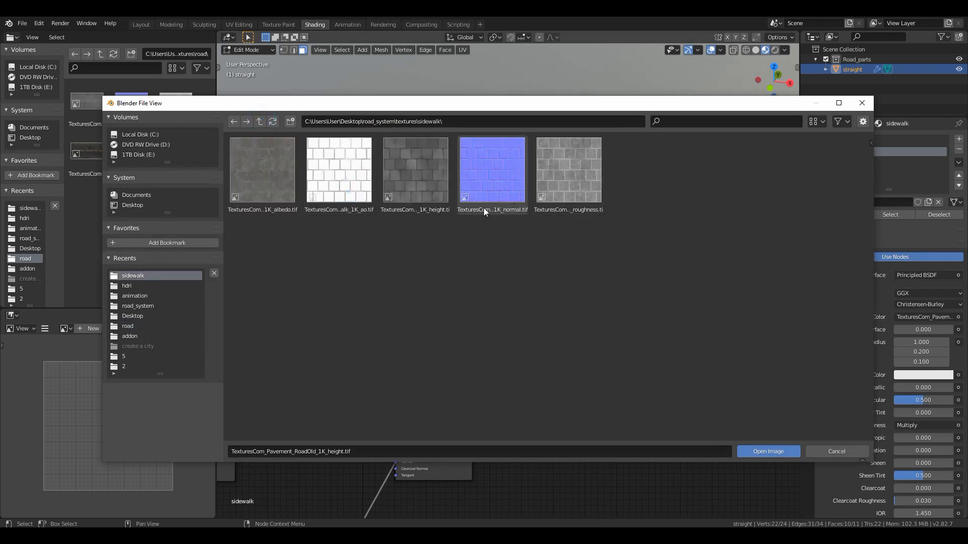
double_click(417, 186)
scroll(467, 439, "down", 5)
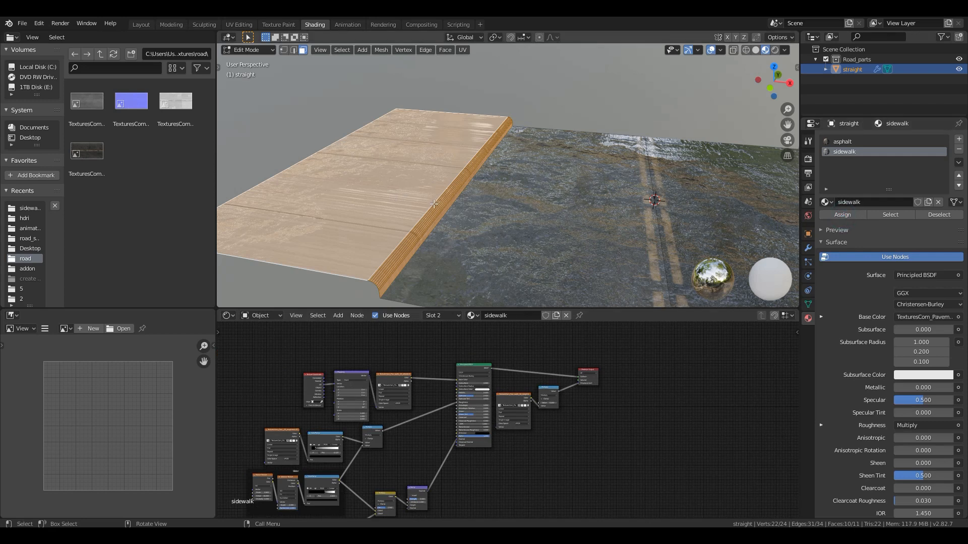
- Switch to the UV Editing workspace and show the road piece from directly above in Material Preview shading
middle_click_drag(433, 204, 410, 168)
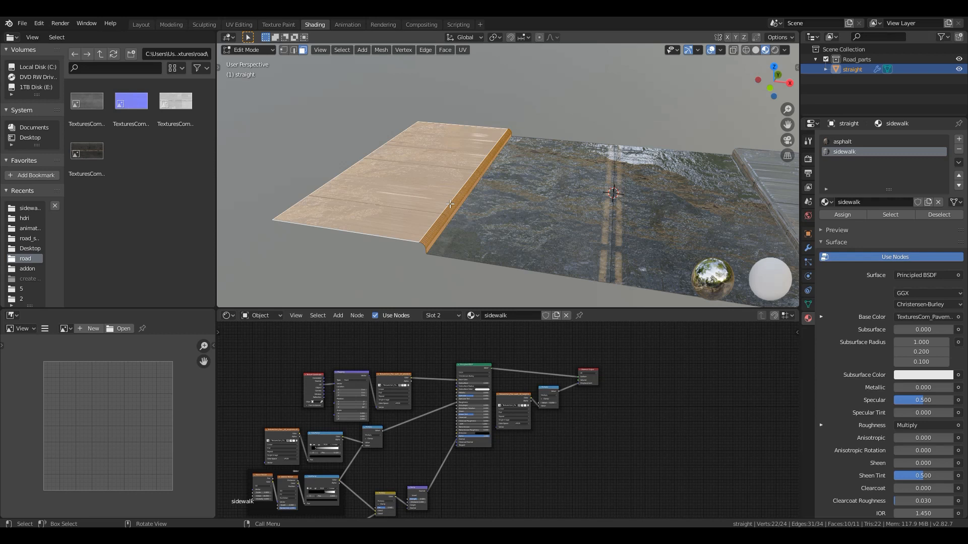
left_click(238, 25)
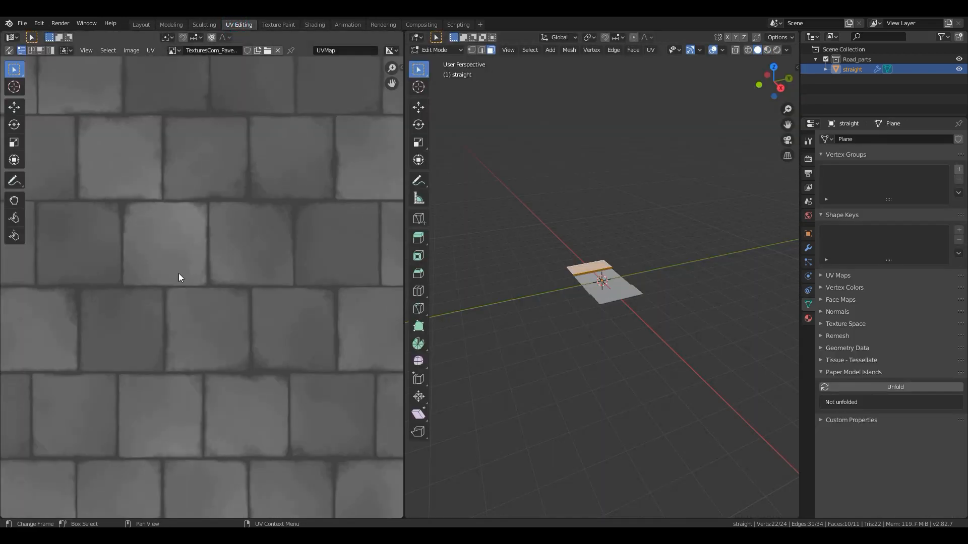
scroll(182, 276, "up", 2)
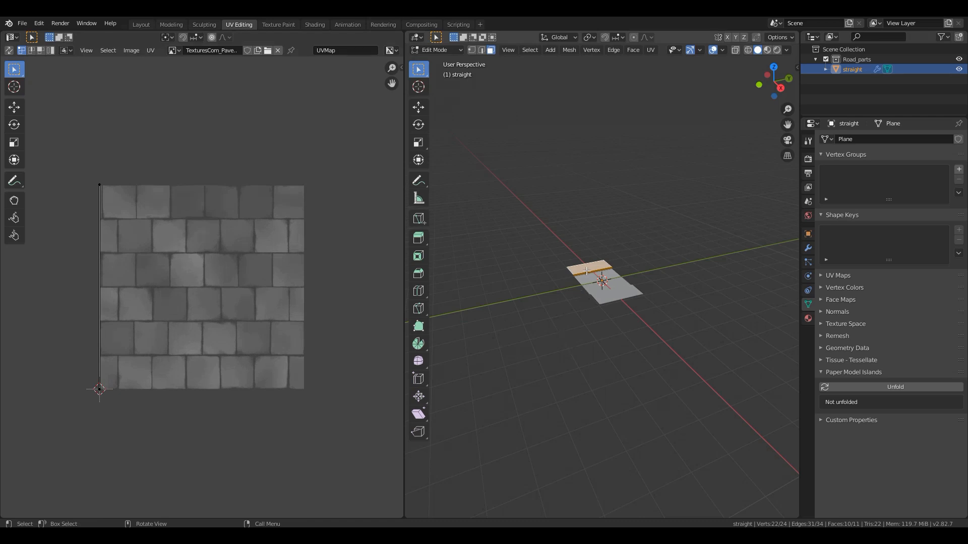
middle_click_drag(594, 270, 600, 294)
key("KP_7")
scroll(601, 294, "up", 6)
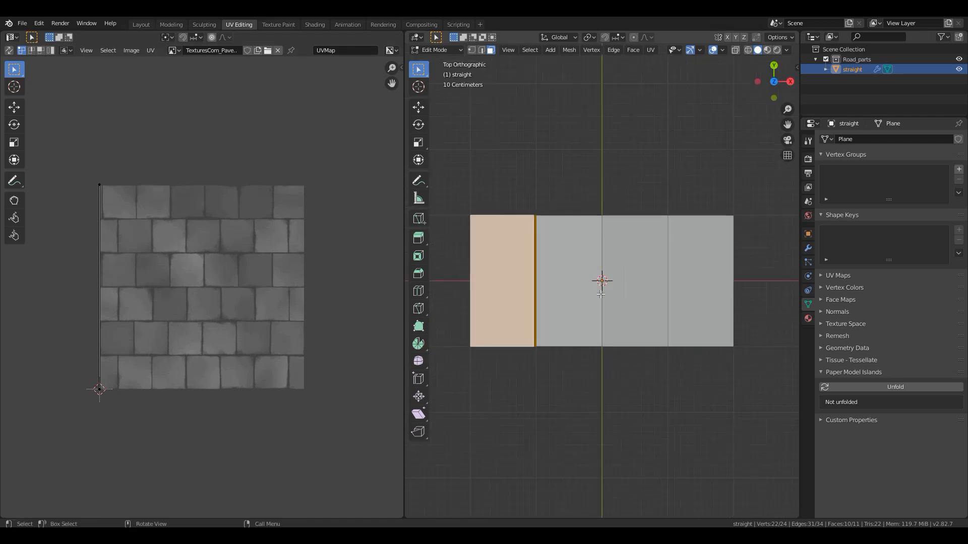
scroll(600, 294, "up", 1)
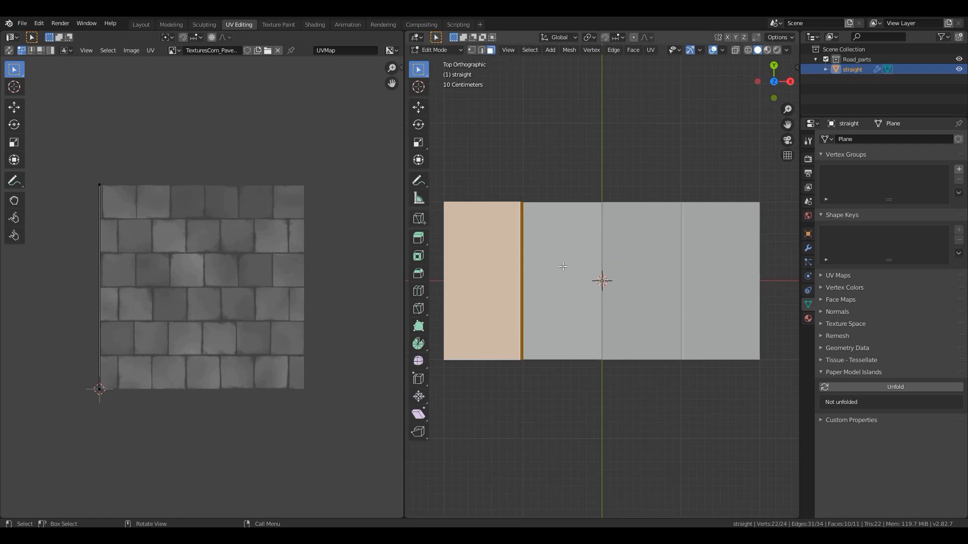
left_click(767, 49)
middle_click_drag(546, 252, 599, 247, "shift")
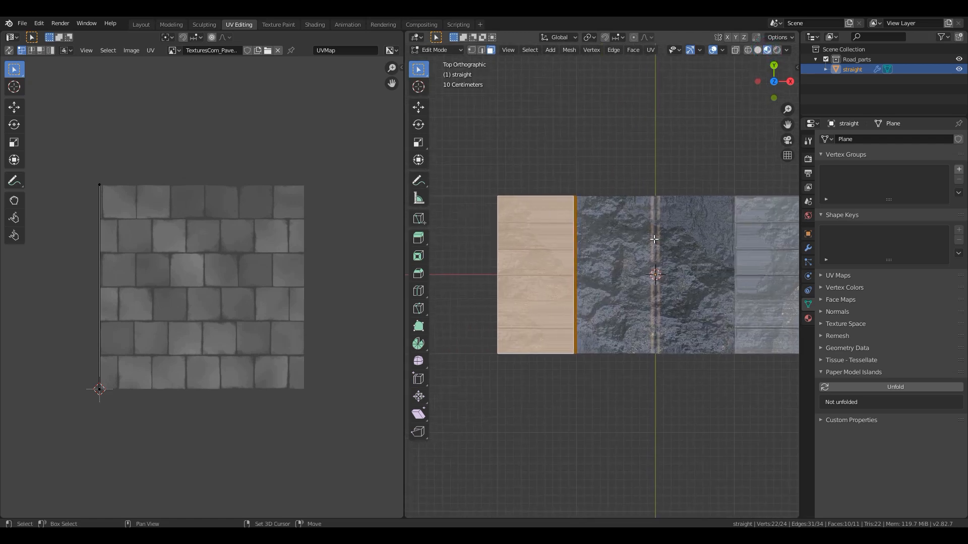
- Unwrap the selected sidewalk and curb faces so the paving texture maps onto them
scroll(600, 267, "up", 5)
scroll(533, 259, "down", 2)
middle_click_drag(541, 258, 602, 269, "shift")
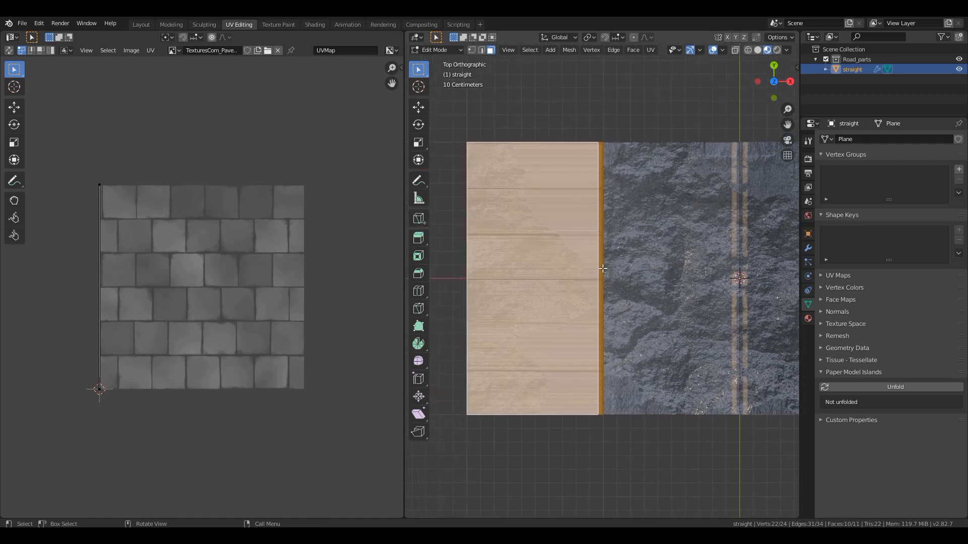
key("u")
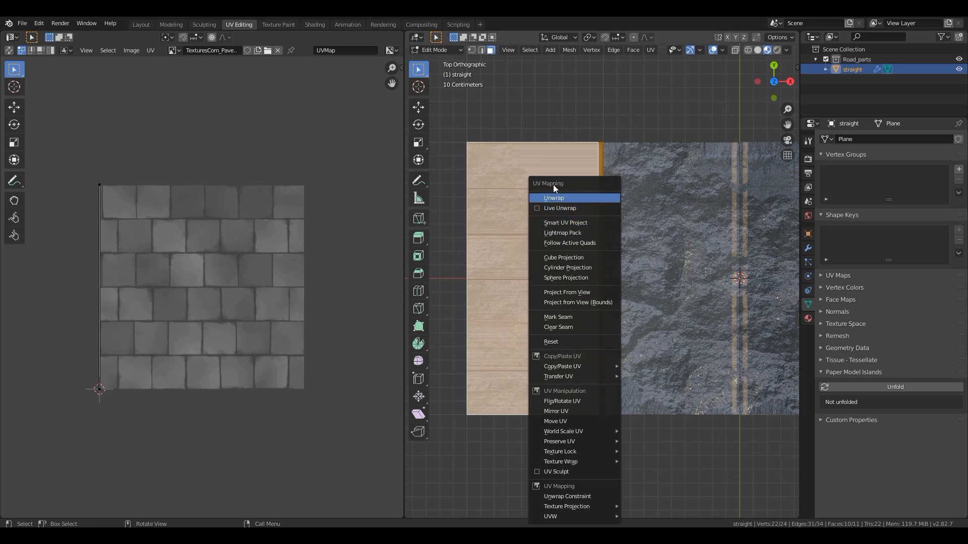
left_click(555, 199)
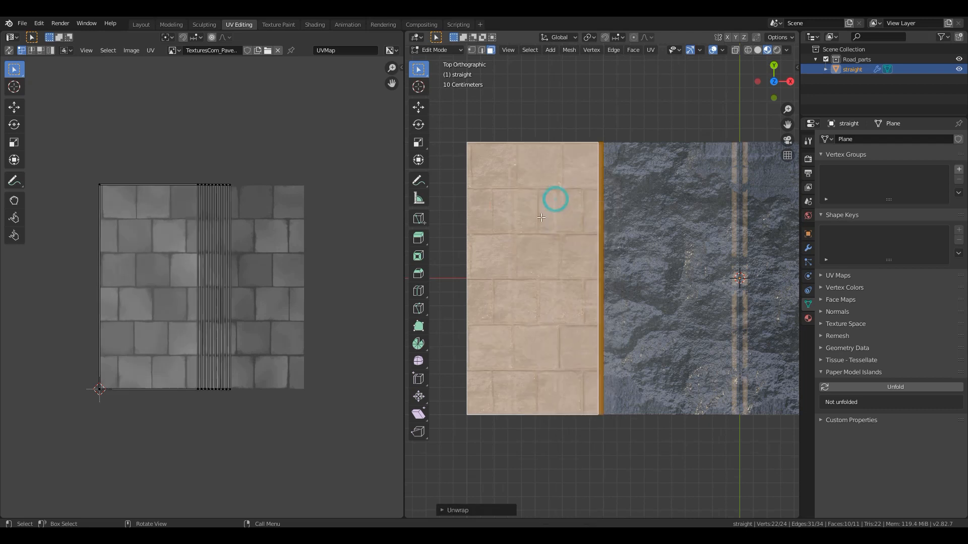
- Scale all the sidewalk and curb UVs by 2 along X
middle_click_drag(591, 330, 574, 287)
scroll(638, 309, "up", 3)
scroll(600, 324, "down", 3)
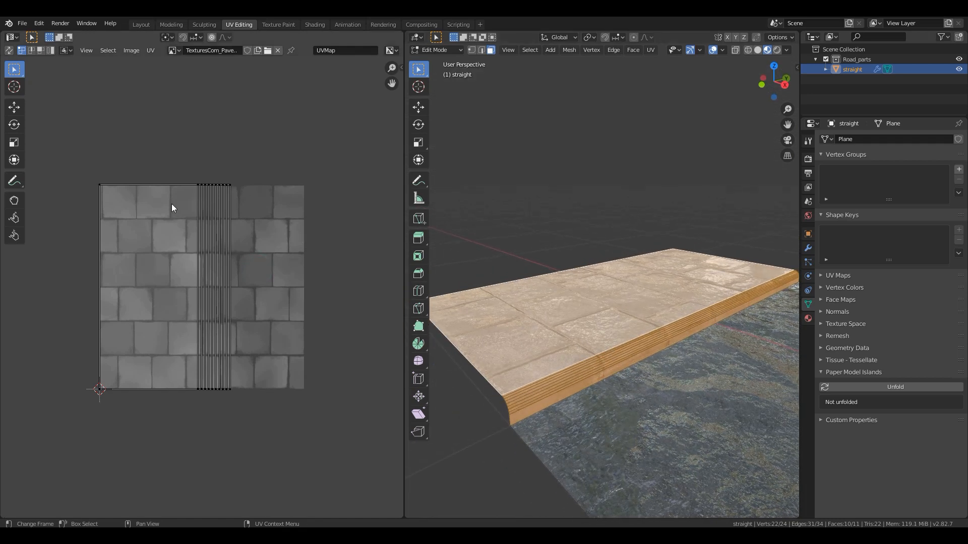
key("a")
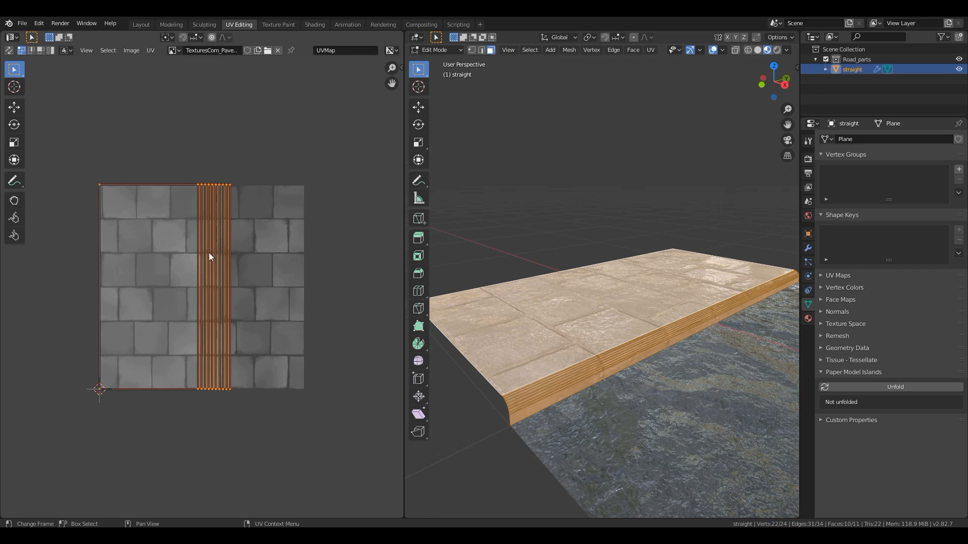
key("s")
key("x")
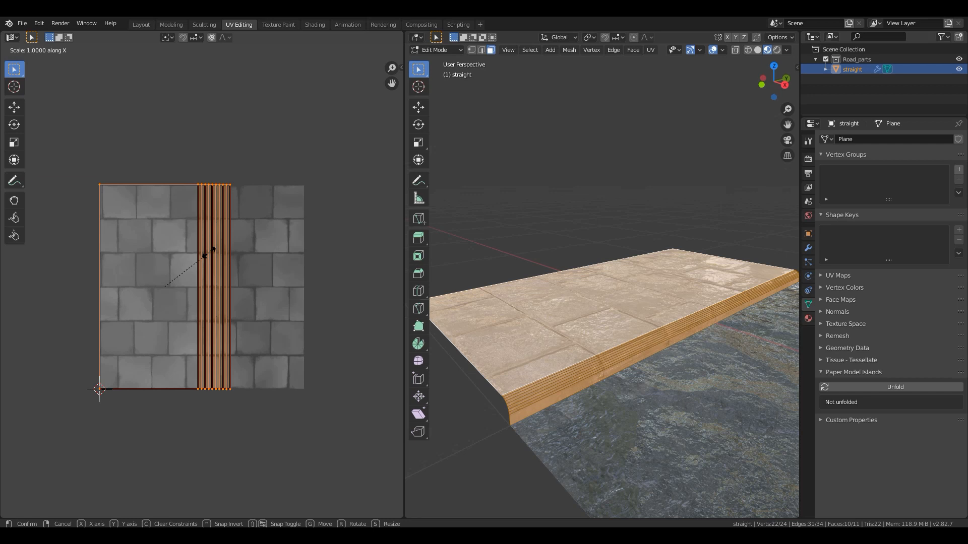
key("2")
key("Return")
middle_click_drag(522, 340, 518, 398)
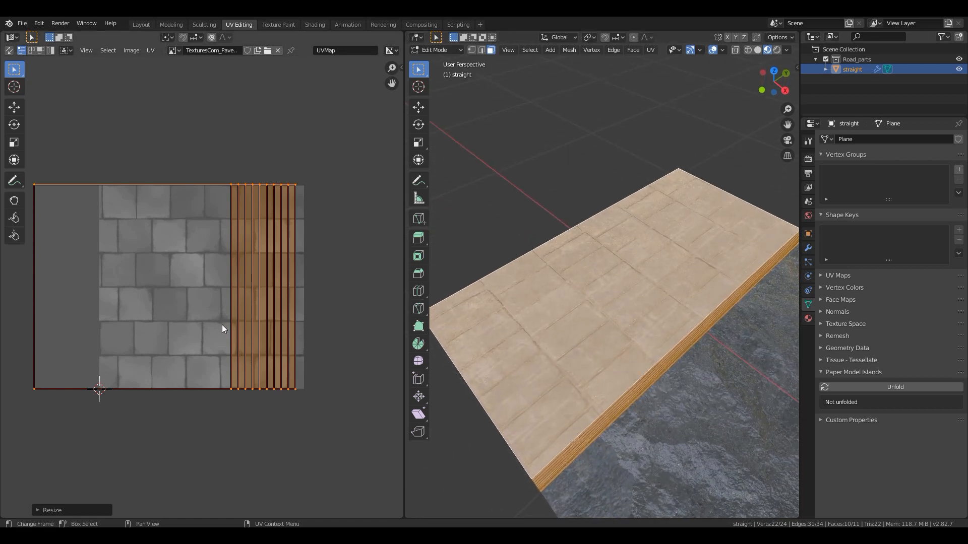
- Scale the sidewalk and curb UVs by 2 along Y
key("s")
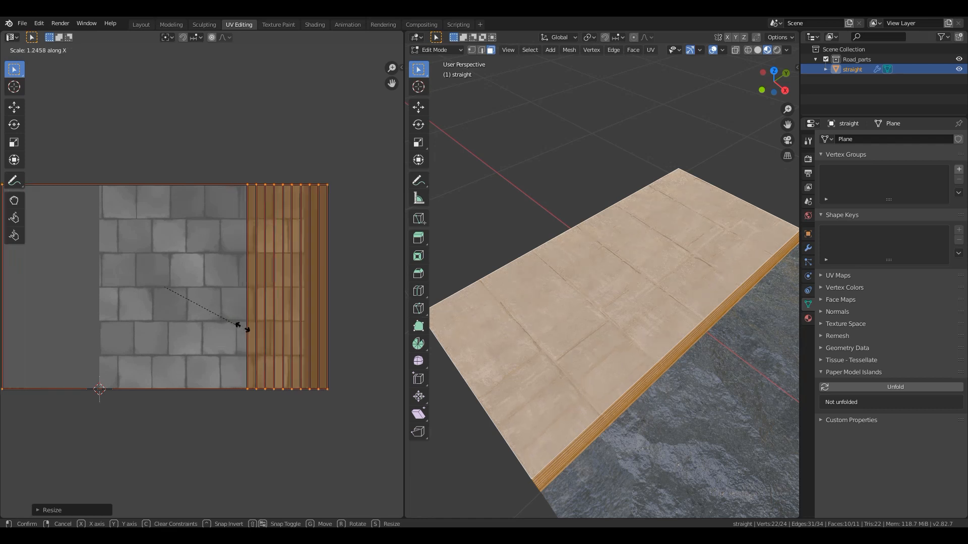
right_click(233, 330)
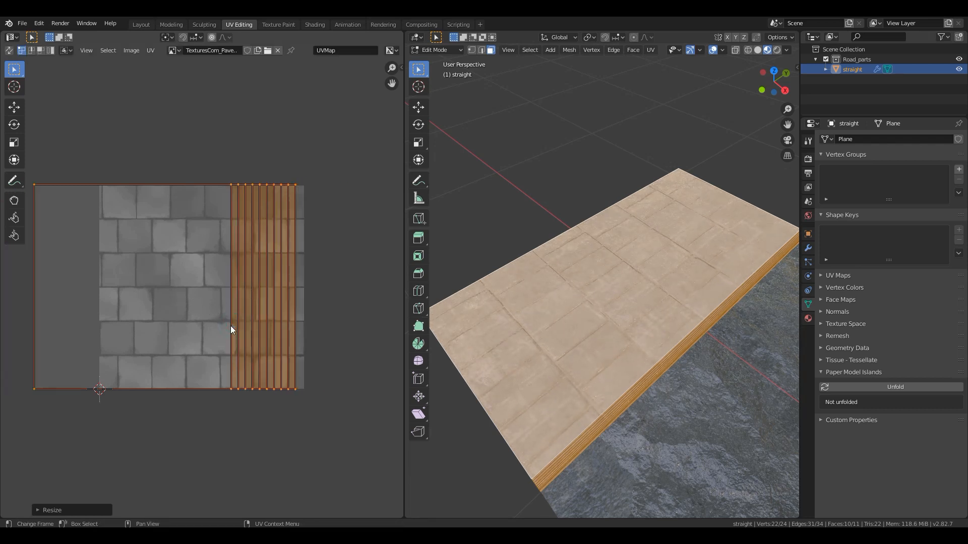
key("s")
key("y")
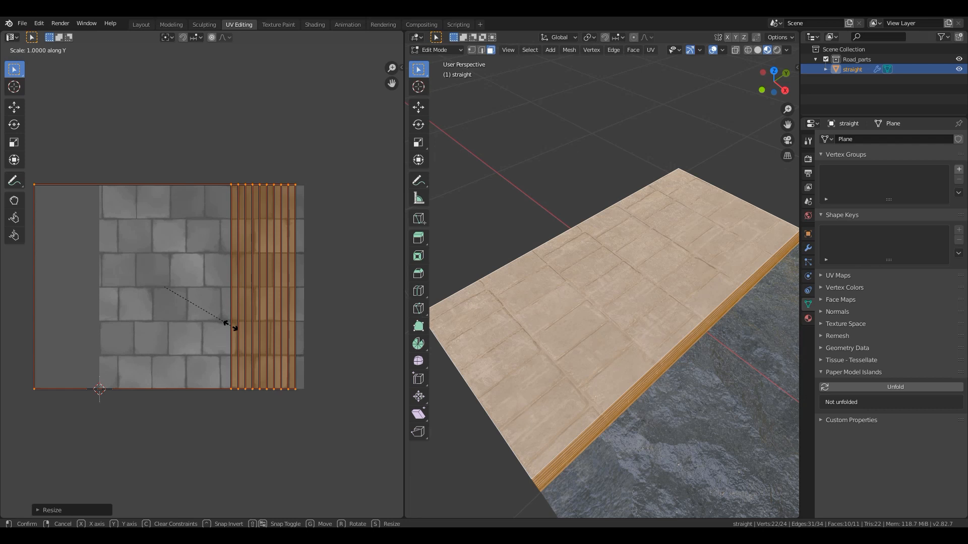
type("2")
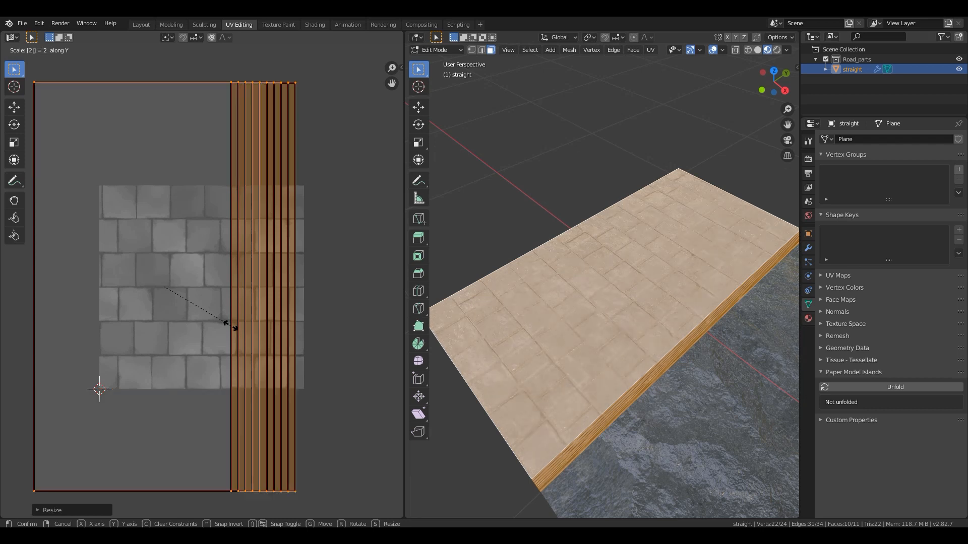
key("Return")
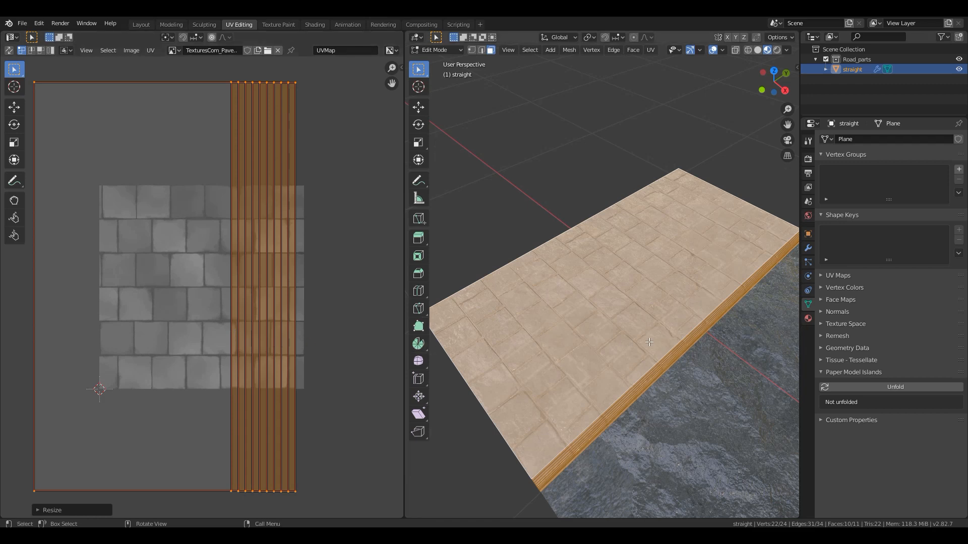
- Check the curb up close outside Edit Mode, and shift the sidewalk UVs slightly in the positive X direction
key("Tab")
middle_click_drag(617, 410, 485, 395)
middle_click_drag(633, 373, 506, 388)
middle_click_drag(573, 346, 546, 290)
scroll(571, 347, "up", 3)
key("Tab")
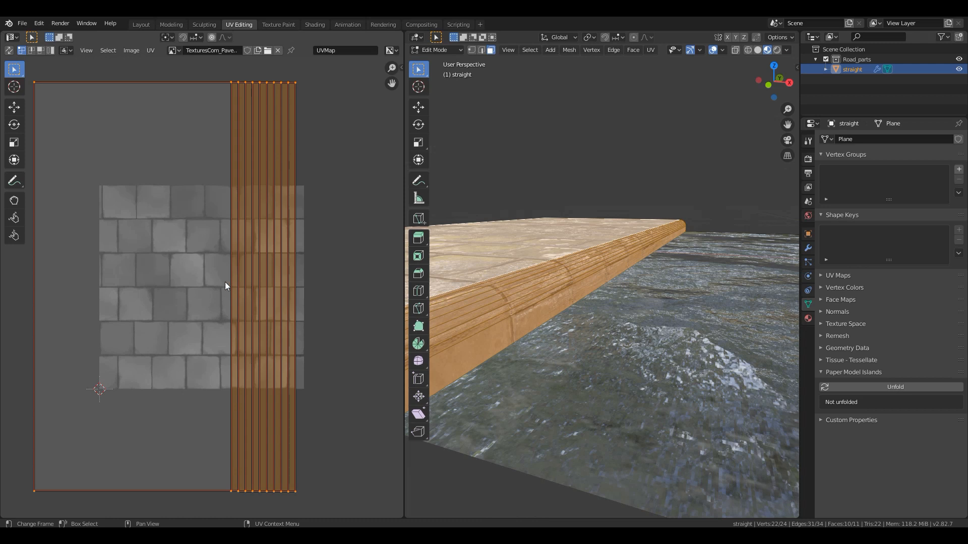
key("g")
key("x")
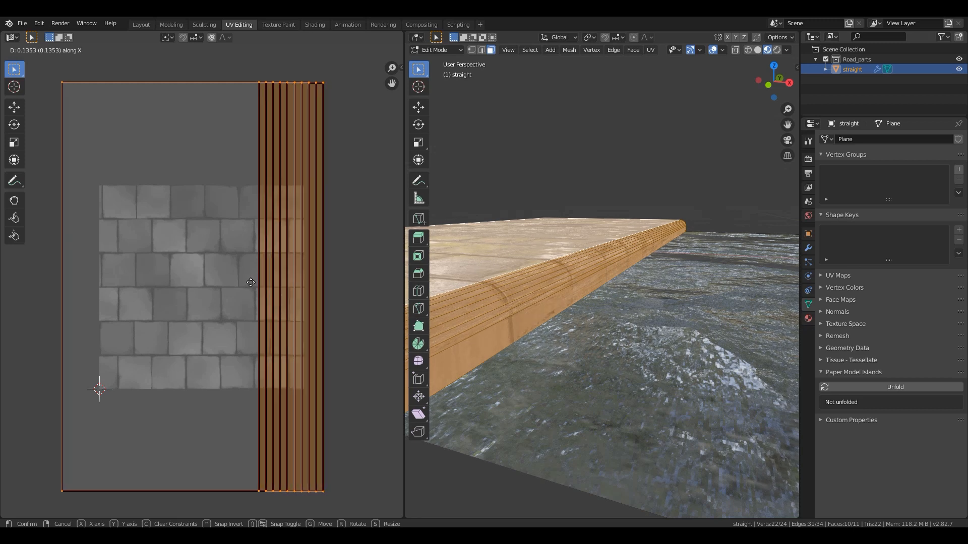
left_click(250, 282)
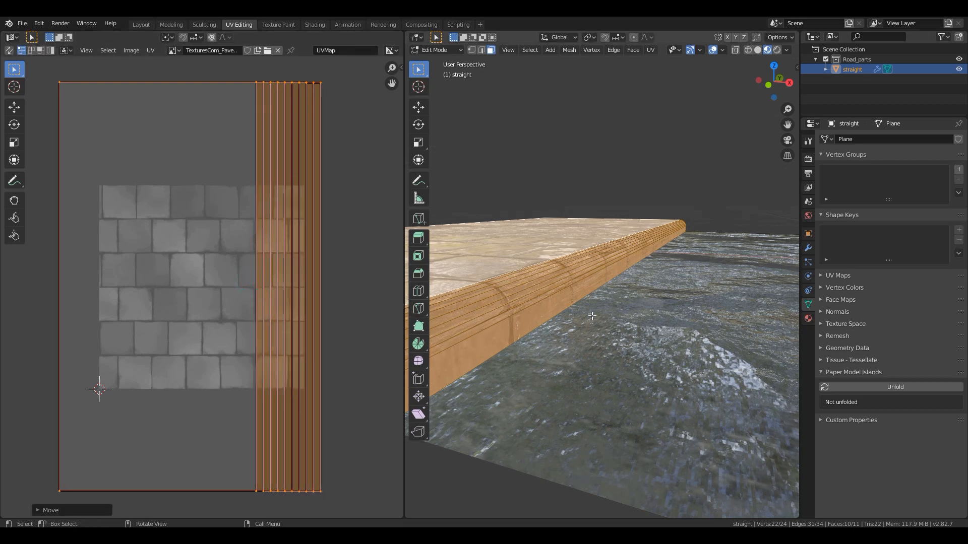
- Clear the selection and select every face that uses the sidewalk material
key("alt+a")
key("Tab")
key("Tab")
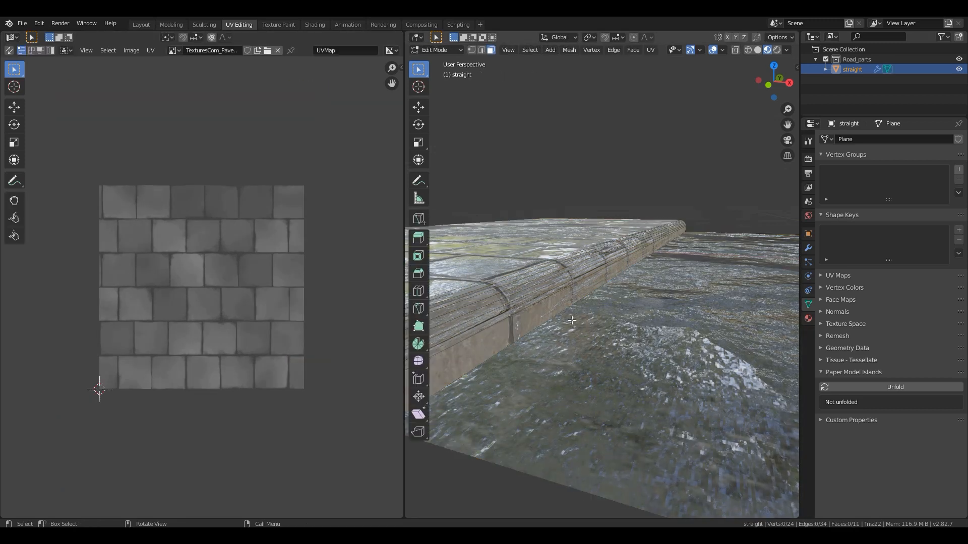
left_click(506, 297)
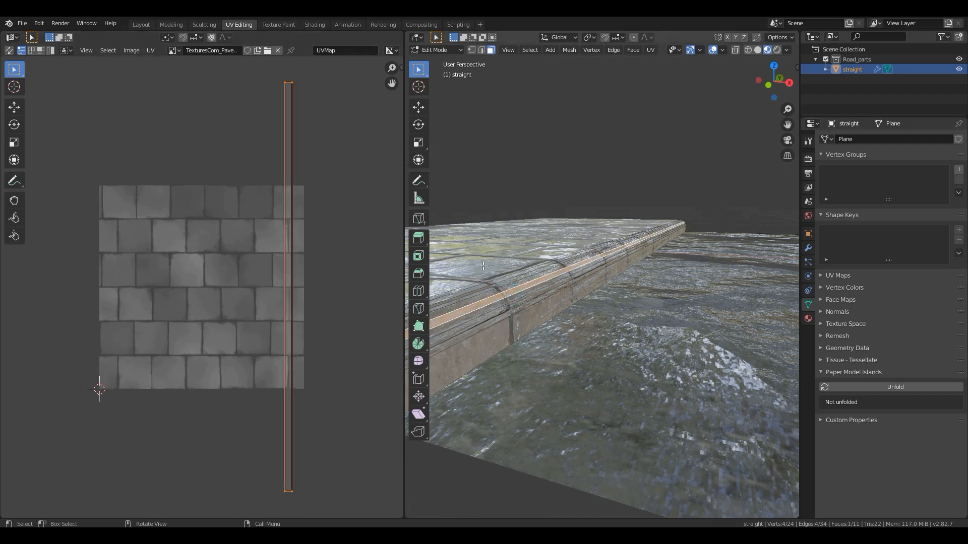
left_click(809, 319)
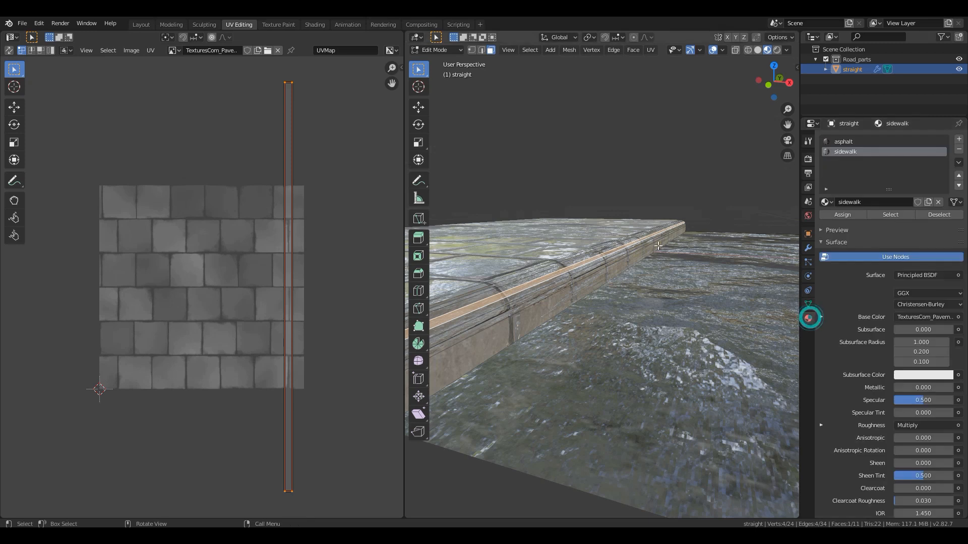
left_click(842, 156)
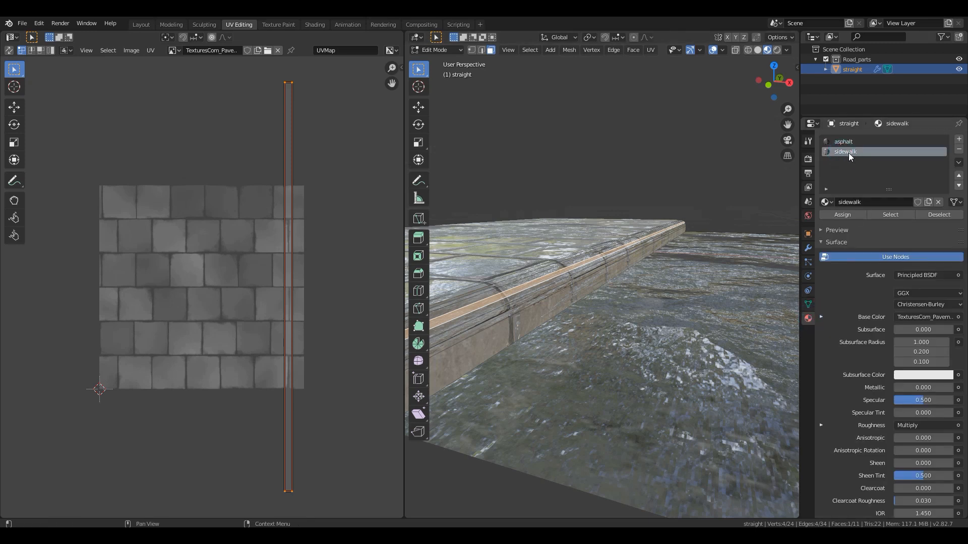
left_click(894, 215)
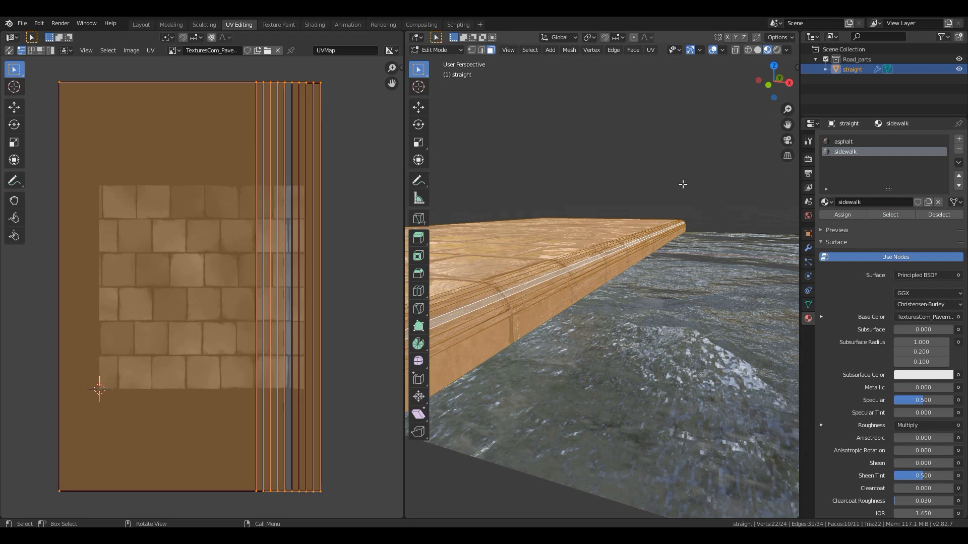
- Move the sidewalk and curb UVs about 0.11 further along X to reposition the paving joints on the curb
middle_click_drag(548, 258, 574, 282, "shift")
middle_click_drag(287, 304, 252, 308)
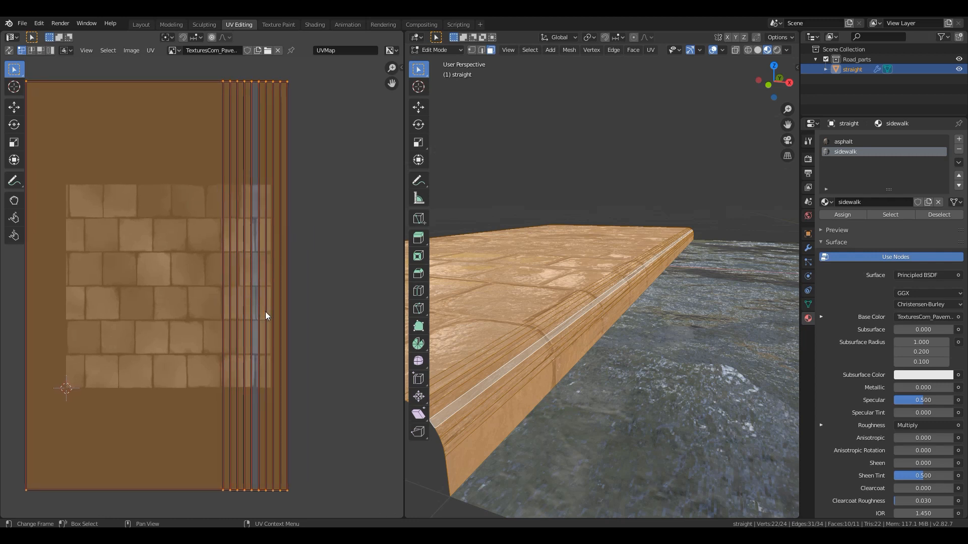
key("g")
key("x")
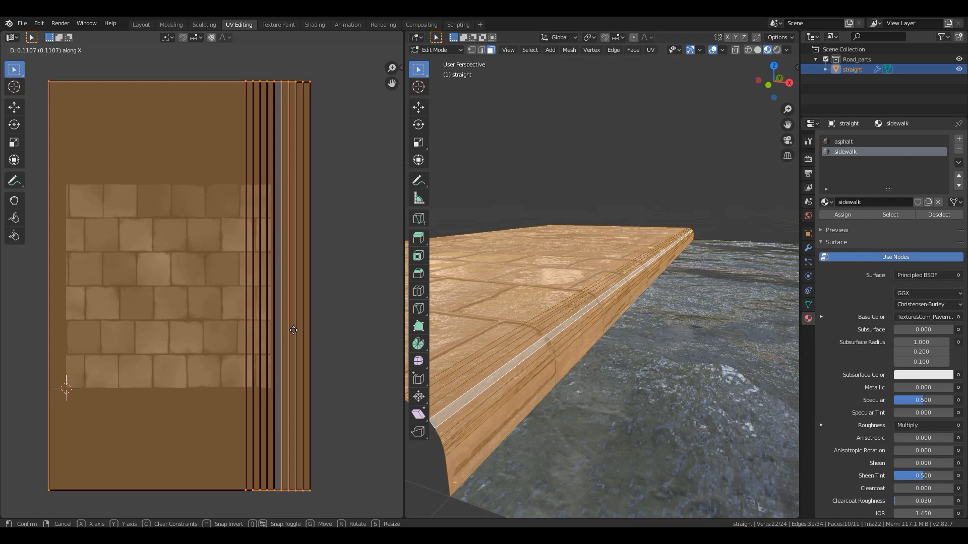
left_click(293, 330)
- Examine the paving texture on the sidewalk and curb edge from several angles in Object Mode
key("Tab")
middle_click_drag(591, 360, 549, 367)
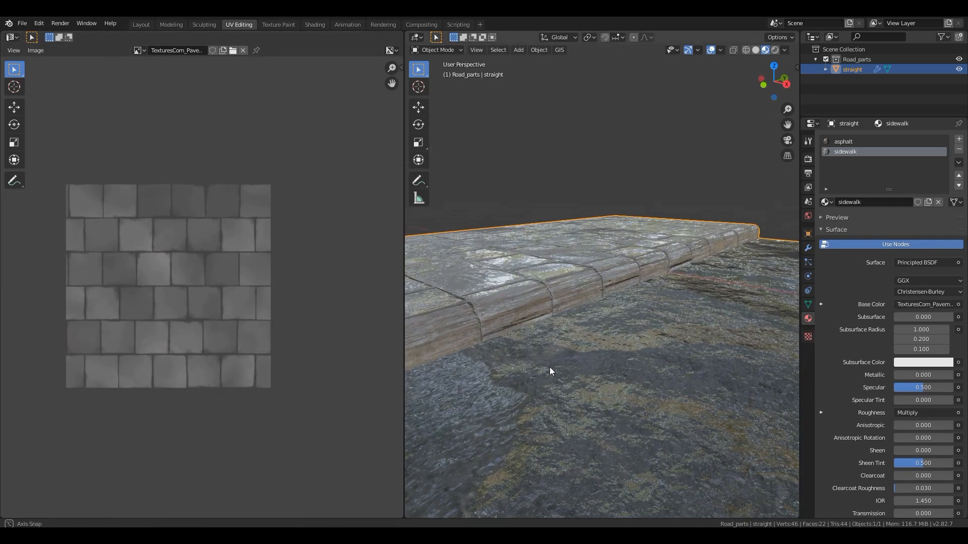
key("Tab")
key("Tab")
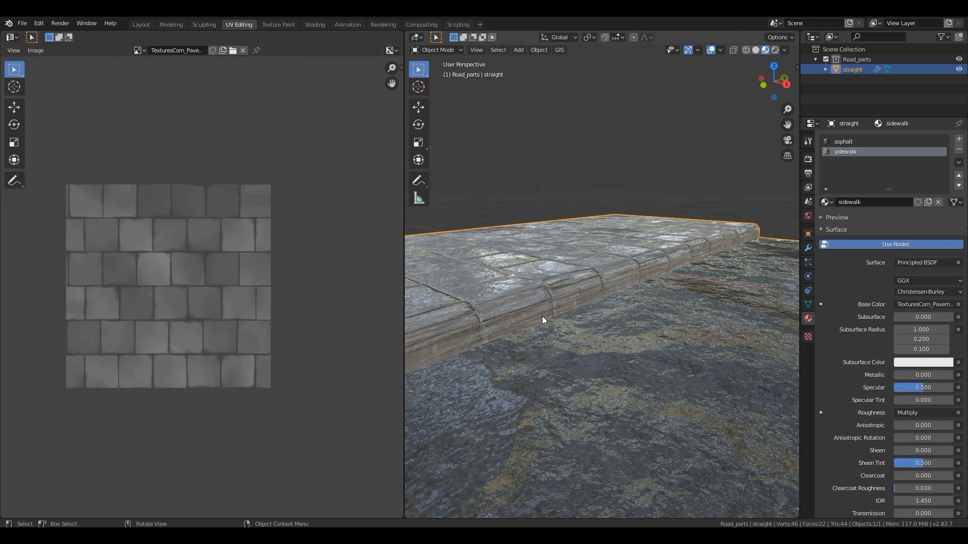
middle_click_drag(479, 316, 524, 333)
scroll(524, 328, "down", 8)
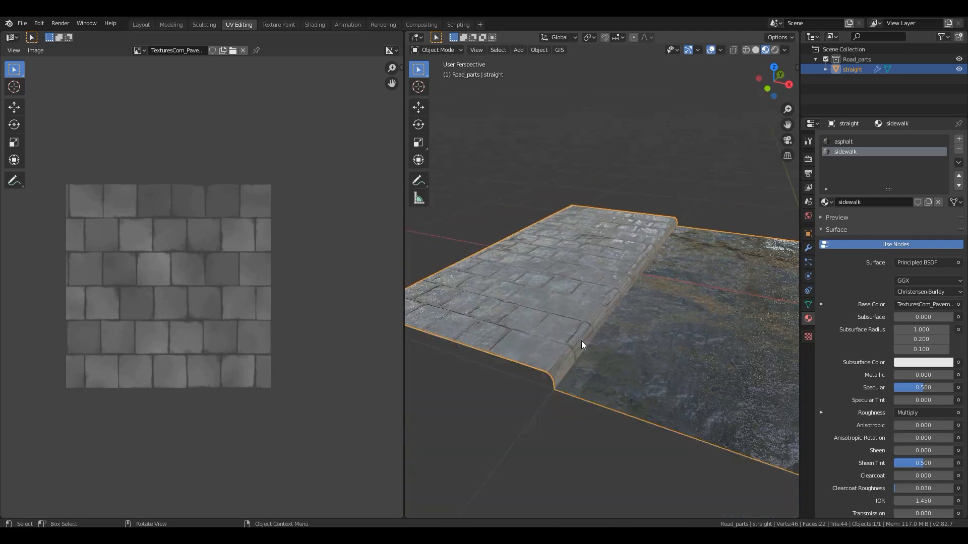
mouse_move(674, 340)
middle_mouse_down()
mouse_move(475, 328)
mouse_move(564, 302)
mouse_move(552, 325)
mouse_move(497, 299)
mouse_move(484, 313)
mouse_move(643, 371)
mouse_move(667, 404)
mouse_move(699, 375)
mouse_move(666, 358)
middle_mouse_up()
scroll(666, 358, "up", 3)
middle_click_drag(491, 310, 548, 321)
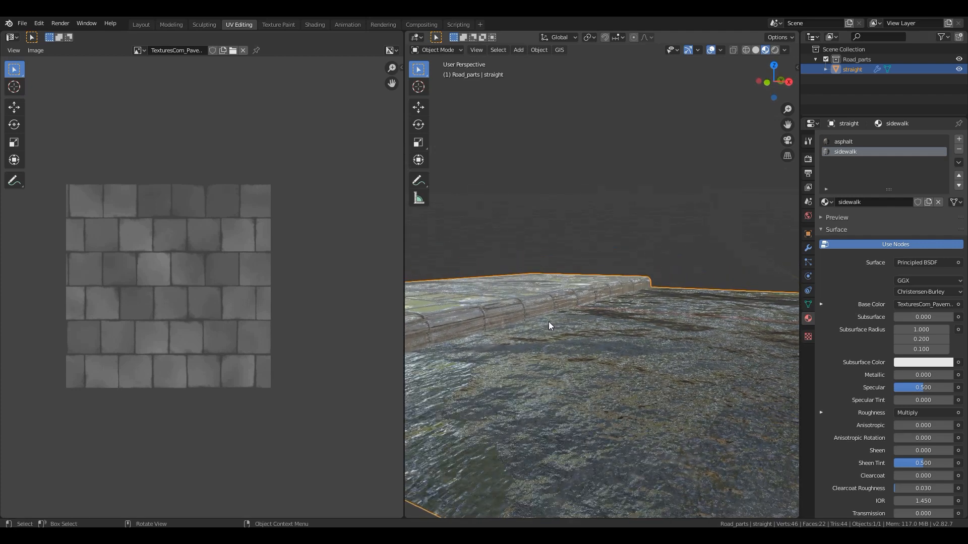
scroll(549, 322, "down", 4)
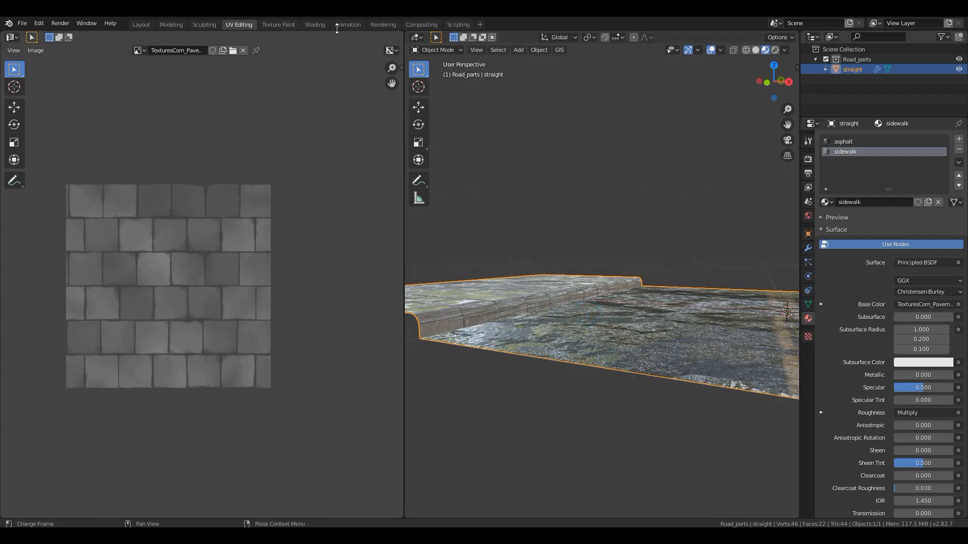
- Switch to the Shading workspace and set the Bump node's strength in the sidewalk material to 0.2
left_click(315, 24)
middle_click_drag(588, 268, 615, 192)
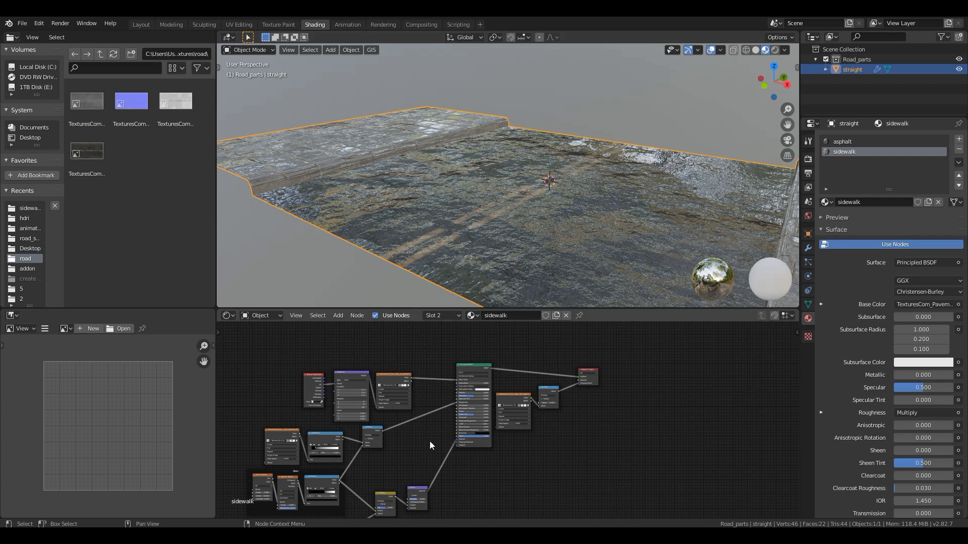
middle_click_drag(431, 441, 541, 350)
scroll(556, 417, "up", 14)
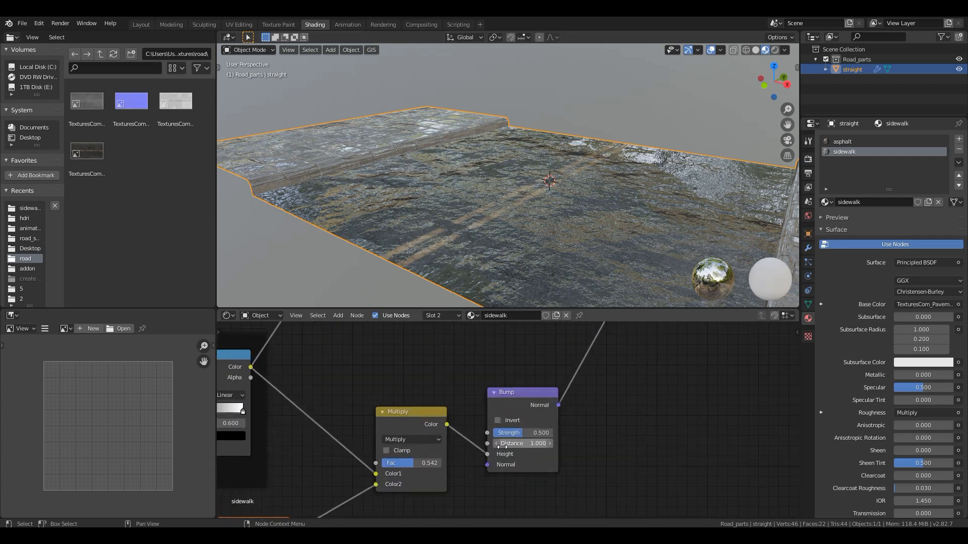
scroll(502, 446, "up", 2)
scroll(485, 263, "up", 3)
middle_click_drag(484, 267, 496, 241)
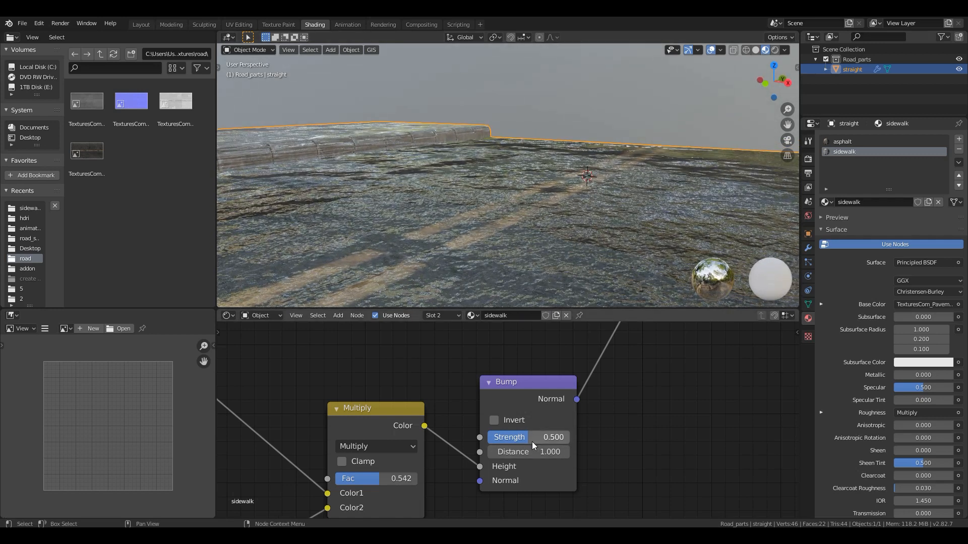
mouse_move(533, 442)
left_mouse_down()
mouse_move(498, 442)
mouse_move(509, 439)
left_mouse_up()
left_click(521, 437)
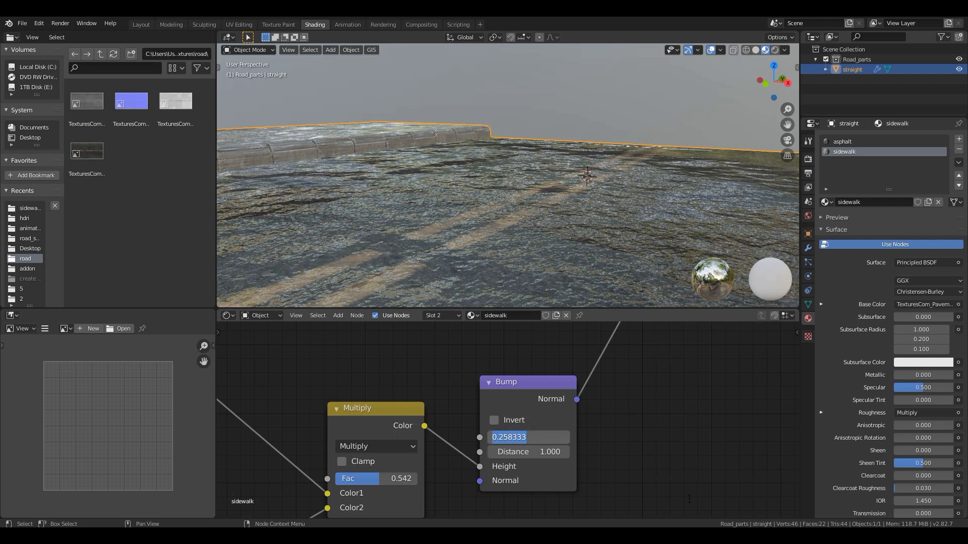
key("Return")
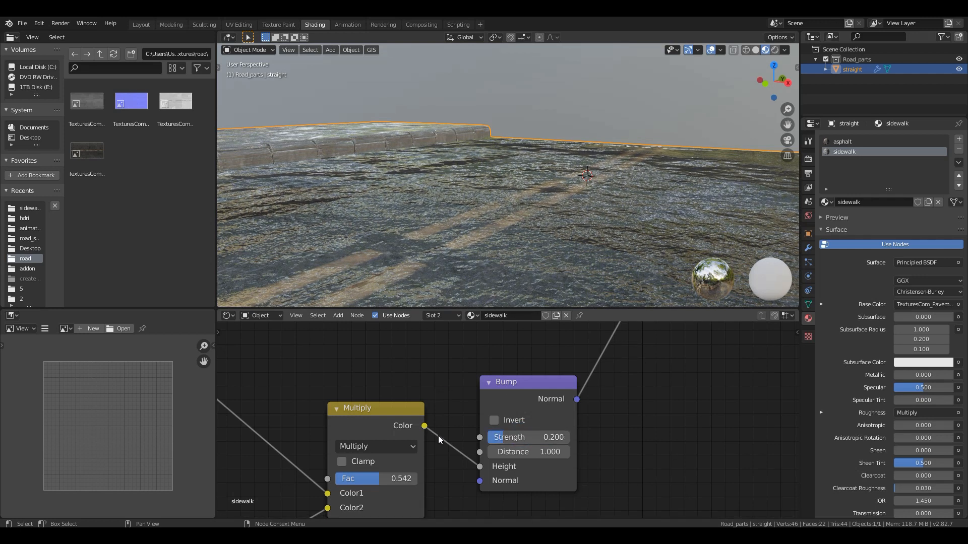
- Set the Multiply node's factor to 0.458 and turn on Invert for the sidewalk's Bump node
middle_click_drag(480, 414, 494, 395)
left_click_drag(393, 461, 431, 459)
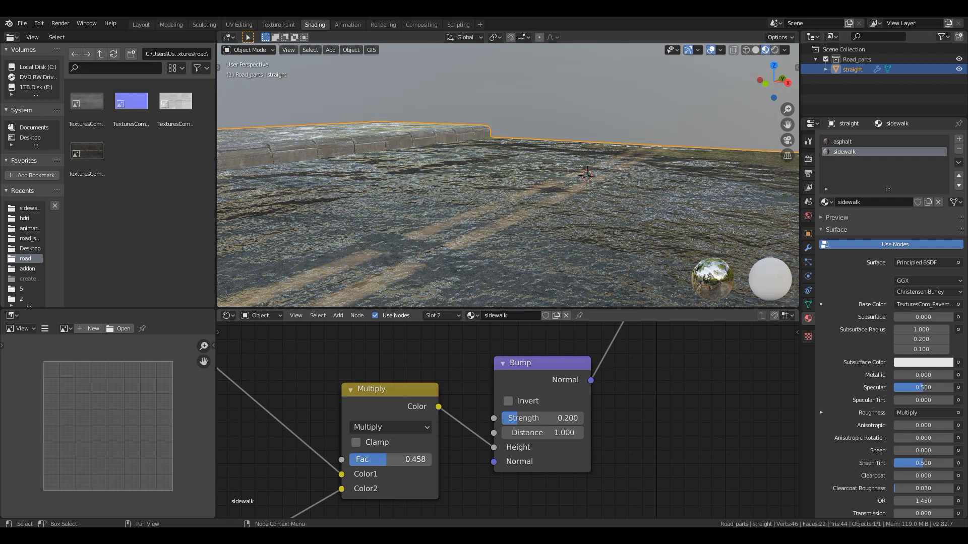
left_click(527, 403)
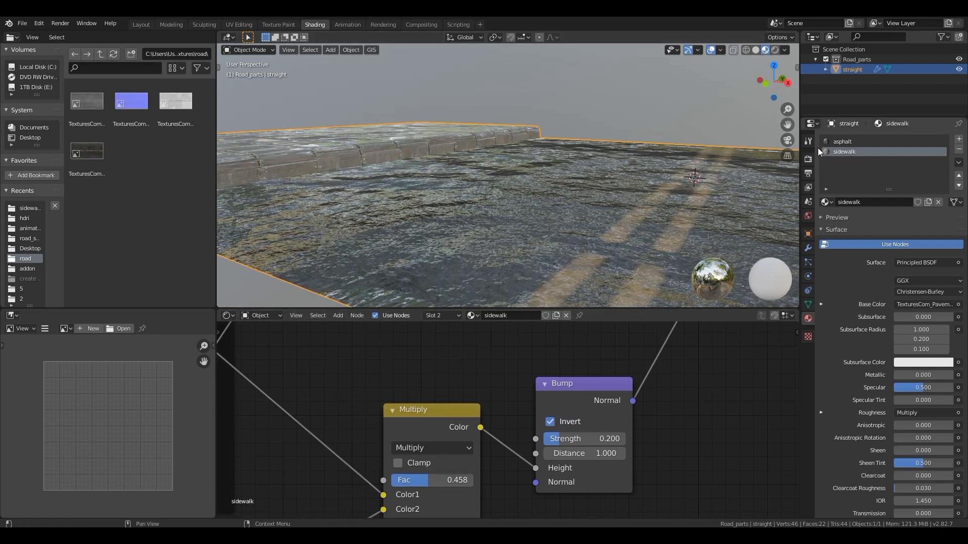
- Set the Bump node's strength in the asphalt material to 0.2
left_click(847, 143)
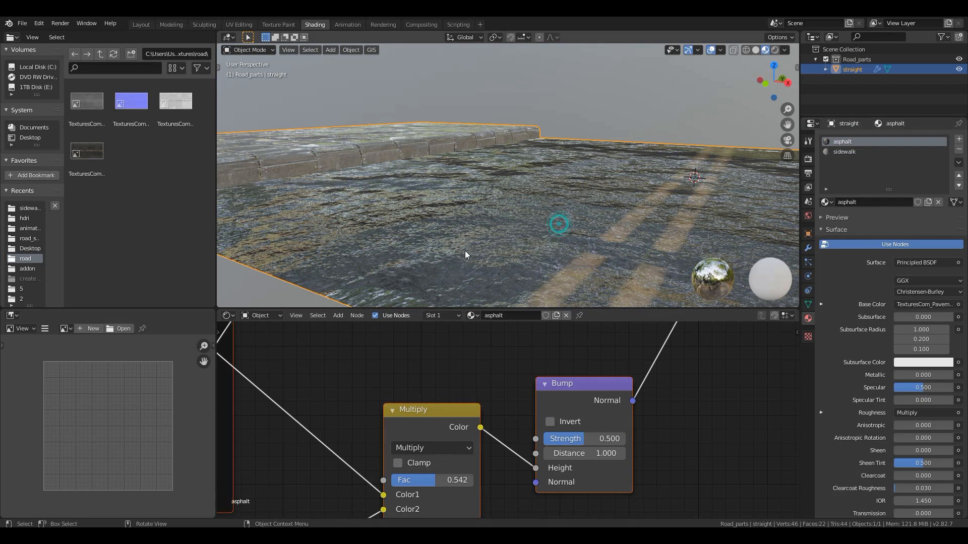
middle_click_drag(461, 407, 406, 365, "shift")
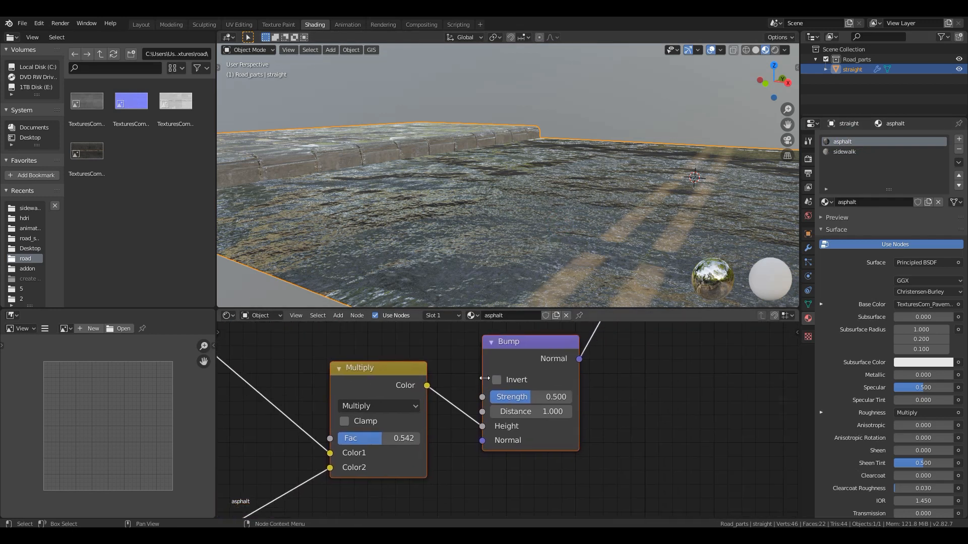
scroll(504, 420, "up", 4)
left_click(556, 396)
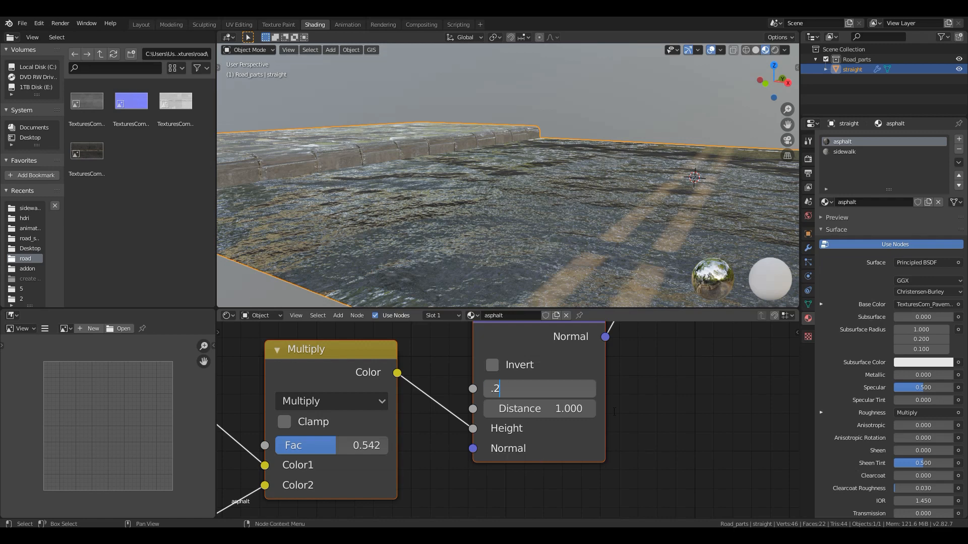
type(".2")
key("Return")
middle_click_drag(547, 236, 567, 250)
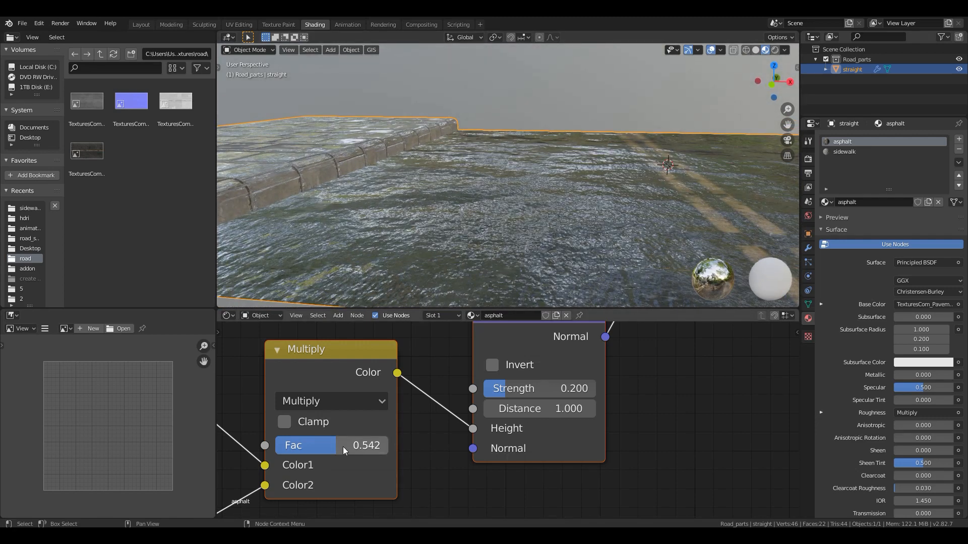
- Adjust the factor of the asphalt material's Multiply node that feeds the Bump height and check the wet road surface
left_click_drag(346, 449, 388, 449)
middle_click_drag(545, 274, 522, 301)
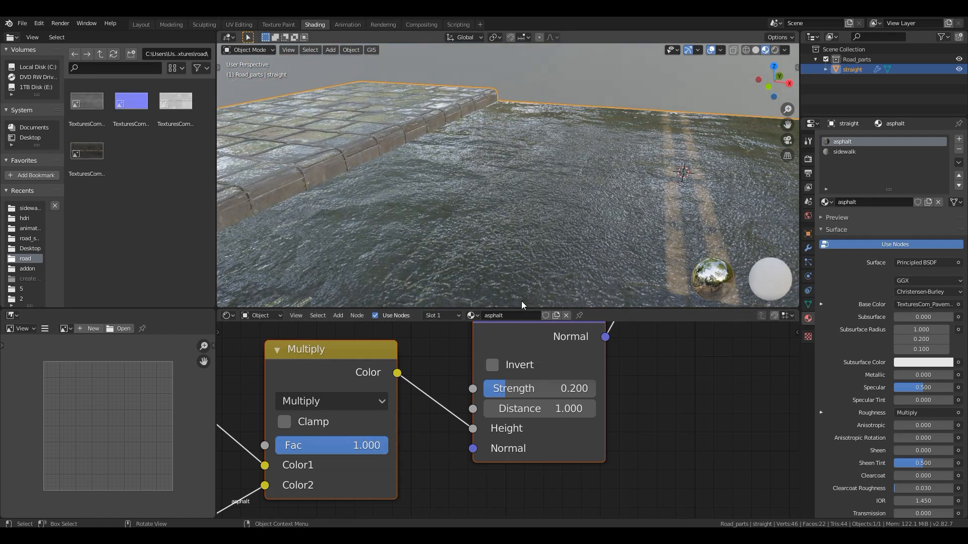
scroll(354, 448, "down", 10)
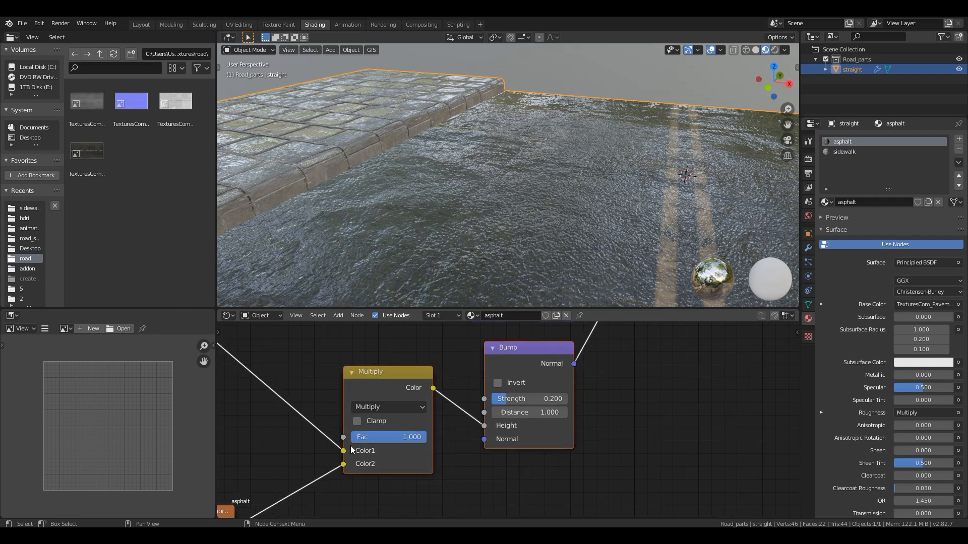
middle_click_drag(315, 432, 459, 456)
scroll(488, 459, "down", 1)
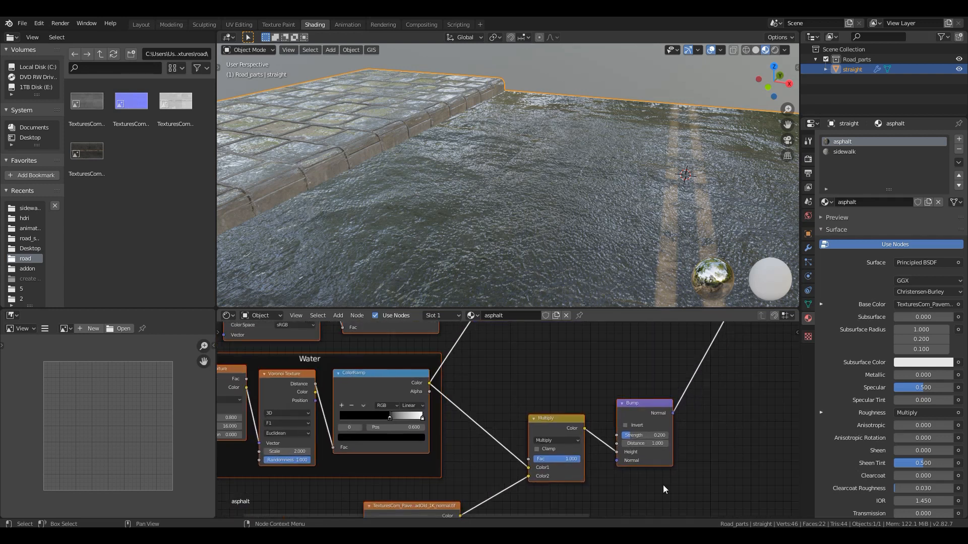
scroll(503, 456, "down", 1)
middle_click_drag(487, 490, 478, 464)
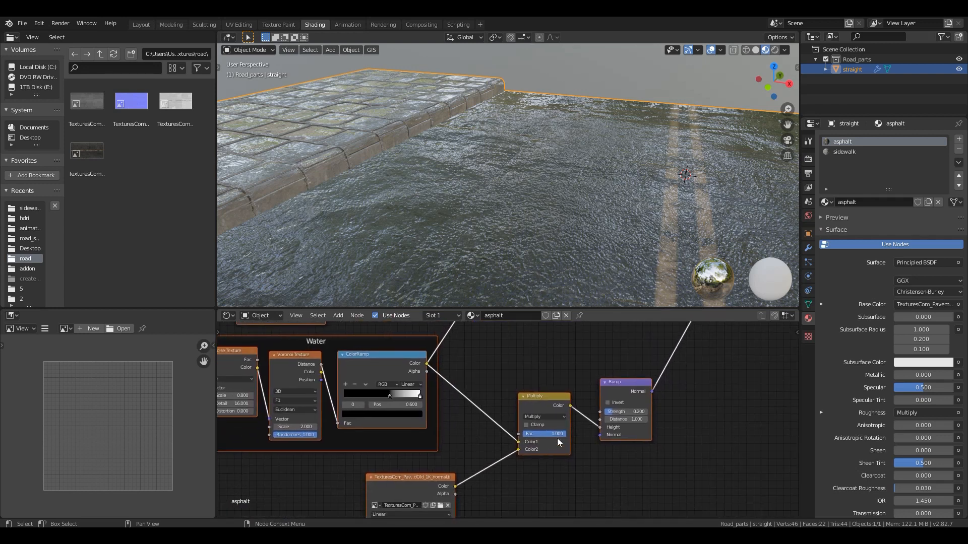
mouse_move(561, 434)
left_mouse_down()
mouse_move(521, 434)
mouse_move(564, 434)
left_mouse_up()
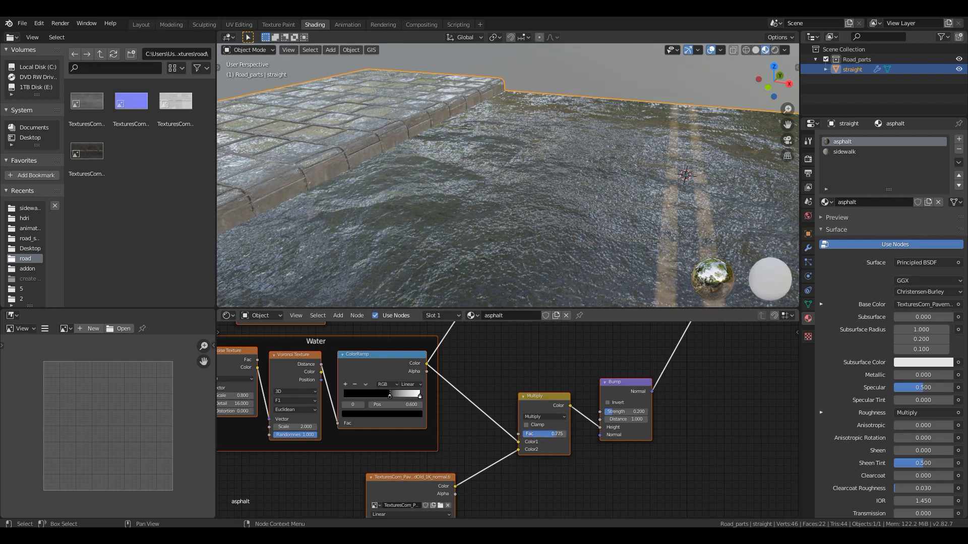
middle_click_drag(585, 282, 570, 247)
scroll(567, 254, "up", 5)
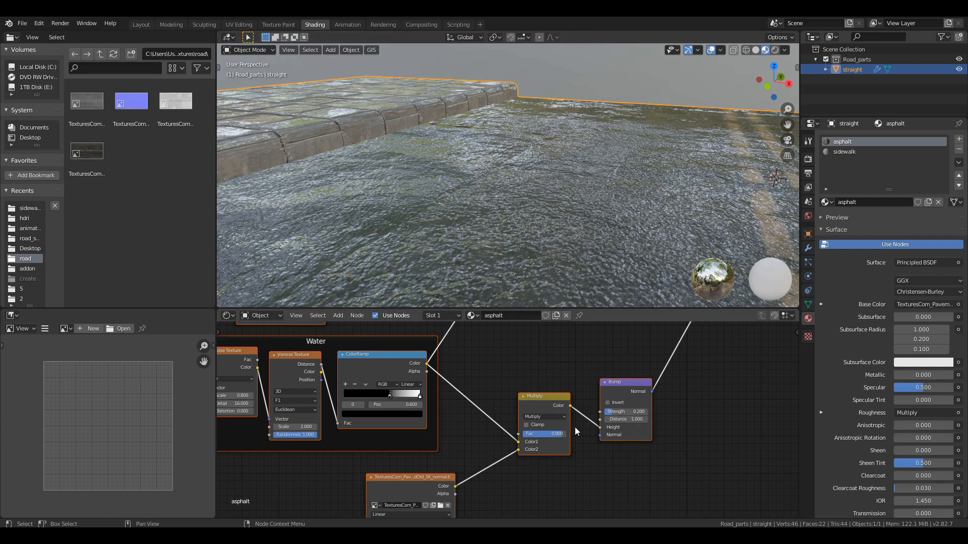
- In the sidewalk material, set the Bump strength to 0.2 and the factor of the bump's Multiply node to 0
left_click(845, 153)
middle_click_drag(630, 187, 283, 165)
scroll(603, 478, "up", 2)
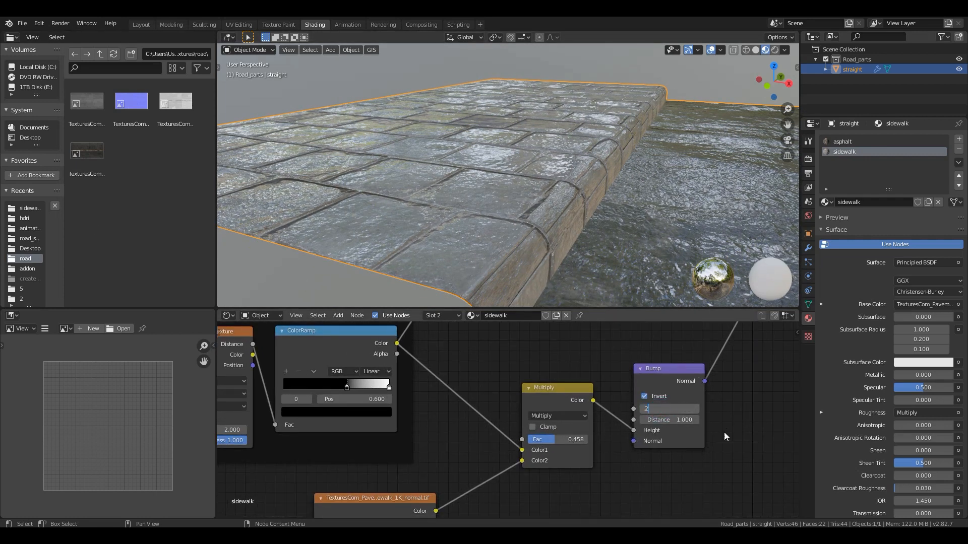
key("Return")
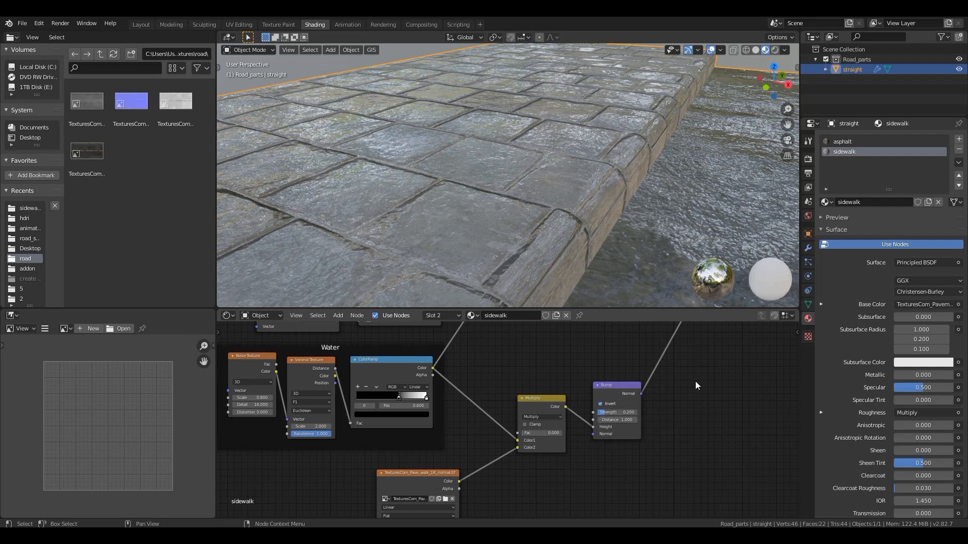
- Set the sidewalk material's displacement Multiply value to about -0.14 and check the relief of the paving stones
middle_click_drag(672, 387, 310, 398)
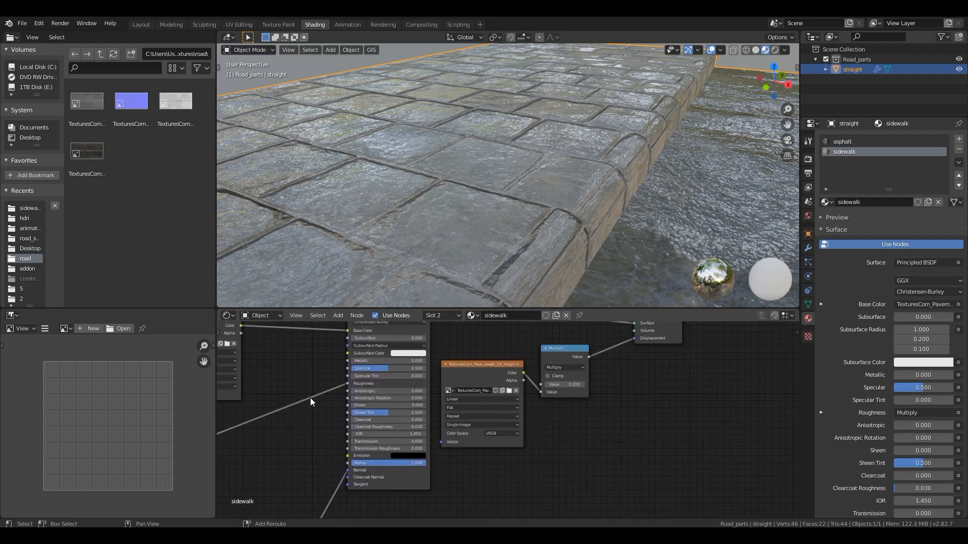
scroll(609, 404, "up", 2)
scroll(609, 404, "up", 1)
middle_click_drag(603, 393, 575, 447)
scroll(556, 456, "up", 2)
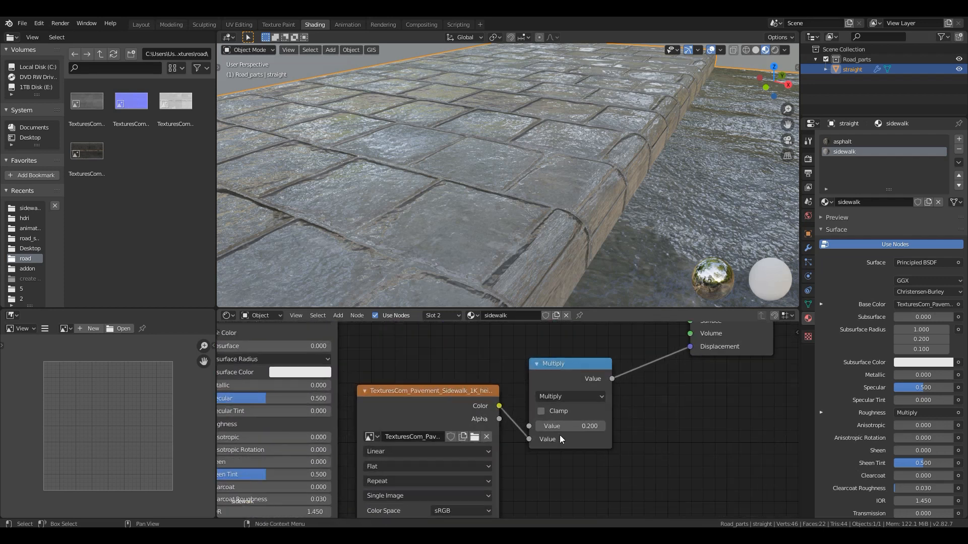
mouse_move(564, 426)
left_mouse_down()
mouse_move(594, 426)
mouse_move(519, 426)
mouse_move(575, 426)
left_mouse_up()
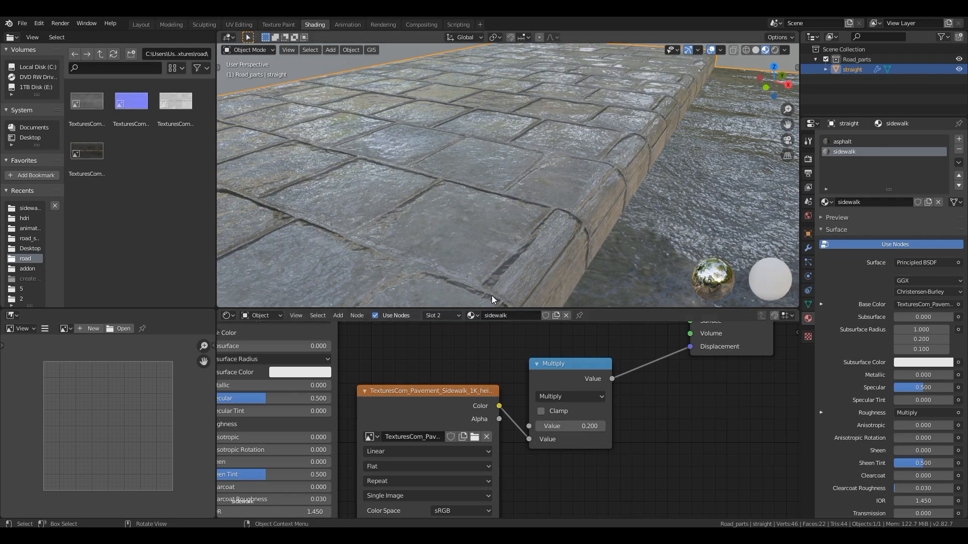
middle_click_drag(306, 224, 470, 210)
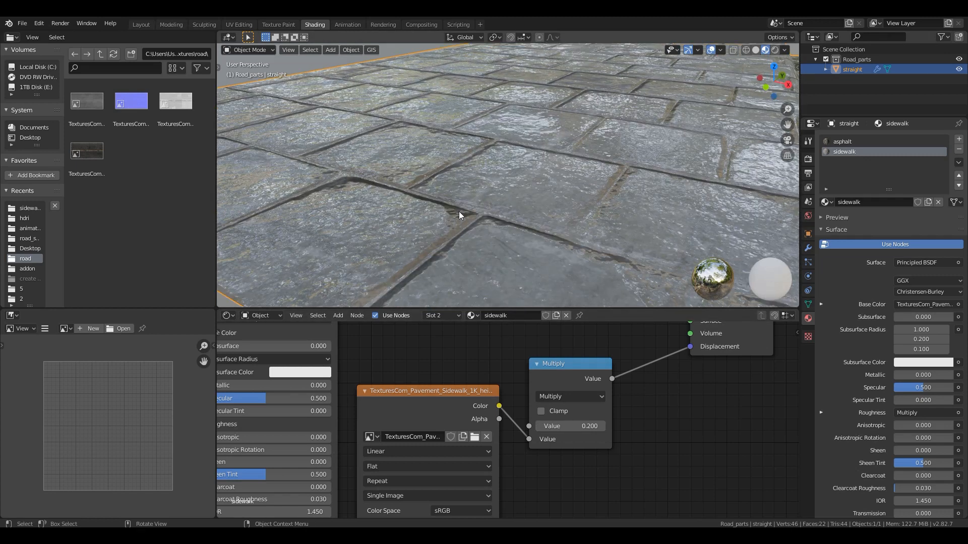
left_click_drag(569, 426, 530, 426)
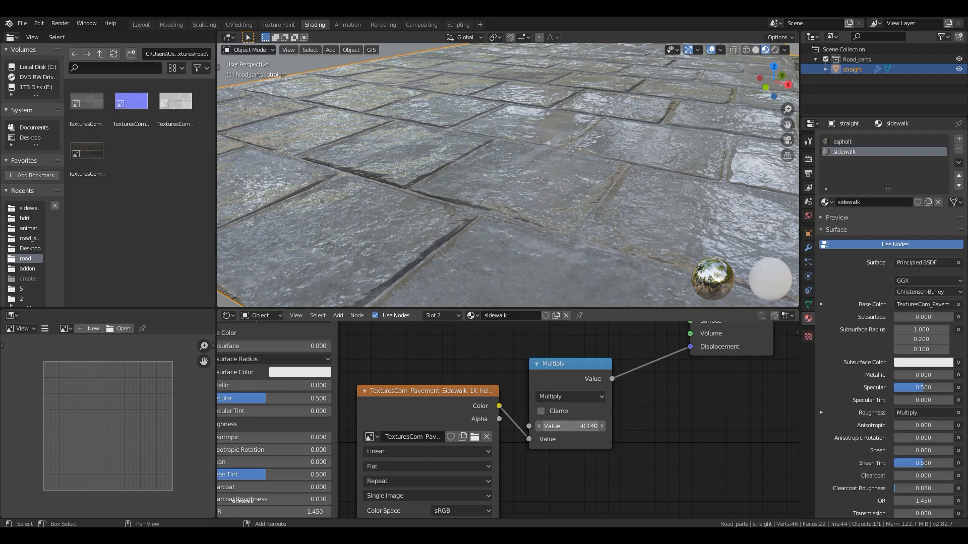
middle_click_drag(528, 203, 546, 192)
scroll(570, 147, "down", 3)
middle_click_drag(554, 181, 554, 159)
- Move the black stop of the ColorRamp in the sidewalk material's Water frame to position 0.618
middle_click_drag(302, 365, 678, 423)
scroll(354, 417, "down", 5)
scroll(354, 417, "down", 2)
middle_click_drag(391, 400, 528, 489)
middle_click_drag(607, 467, 610, 463)
scroll(462, 469, "down", 1)
scroll(460, 469, "up", 5)
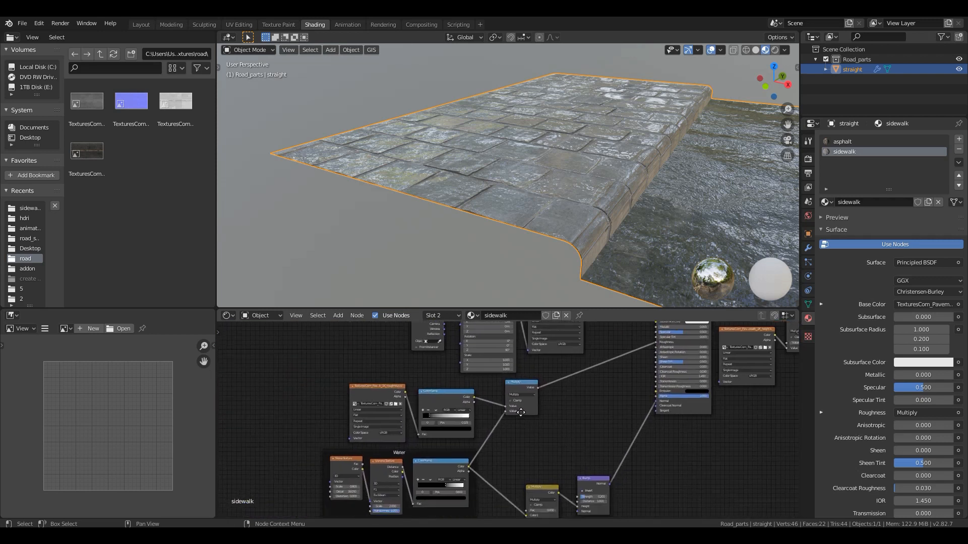
scroll(511, 220, "up", 4)
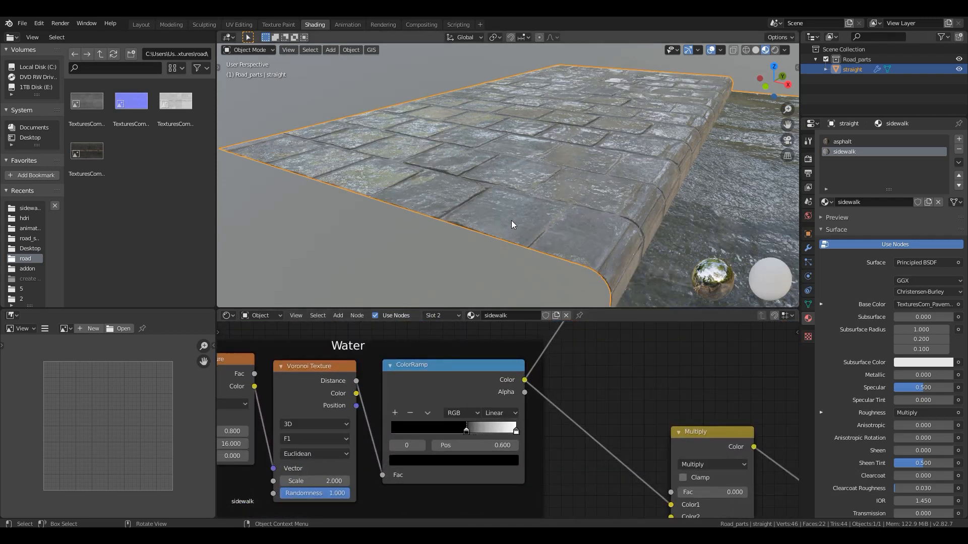
left_click_drag(467, 431, 441, 434)
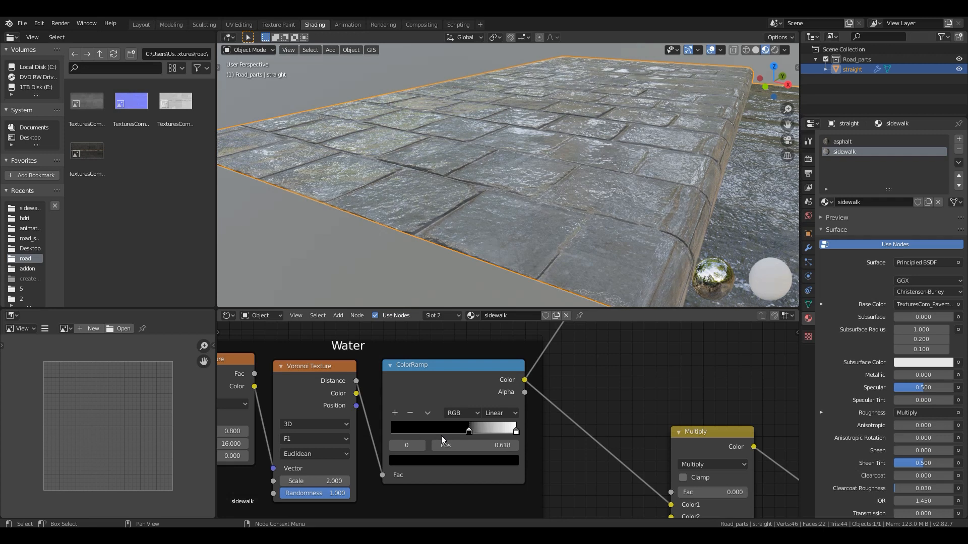
scroll(565, 372, "down", 4)
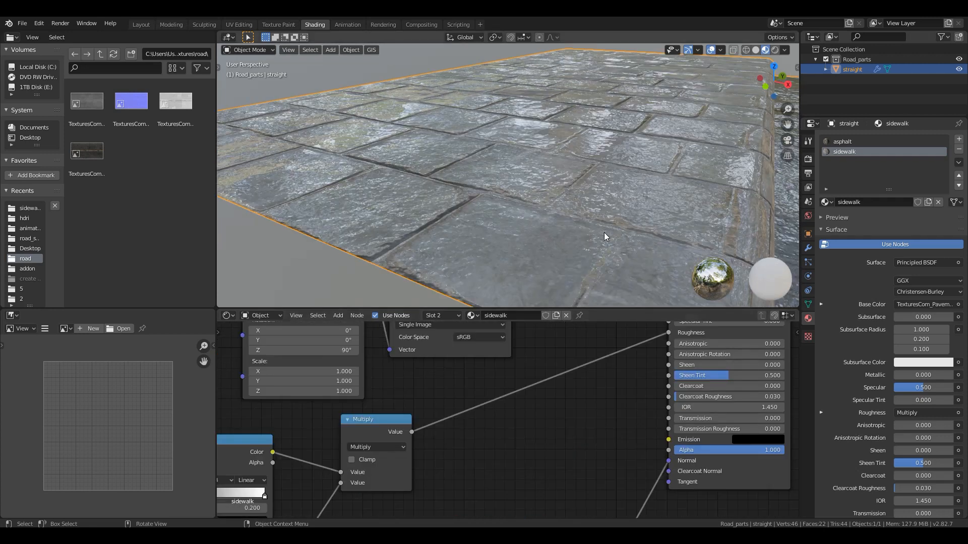
- Save the project as road_video.blend in the road_system folder
middle_click_drag(604, 236, 373, 166)
key("ctrl+s")
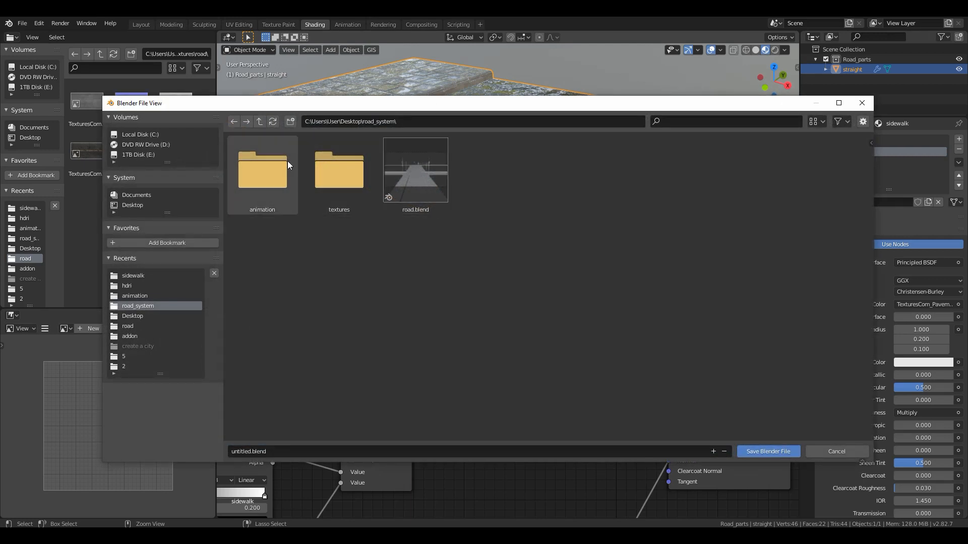
key("Escape")
mouse_move(394, 119)
middle_mouse_down()
mouse_move(461, 186)
mouse_move(404, 117)
middle_mouse_up()
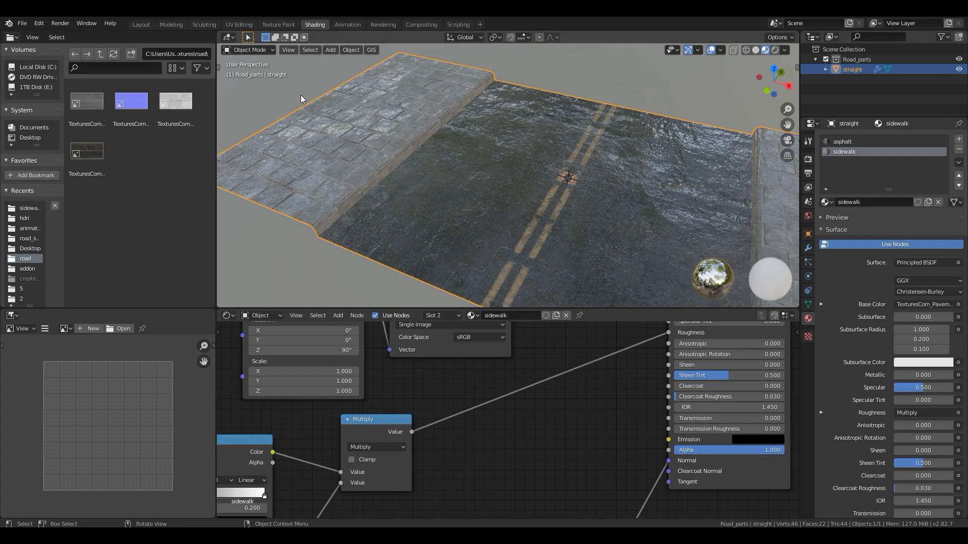
key("ctrl+s")
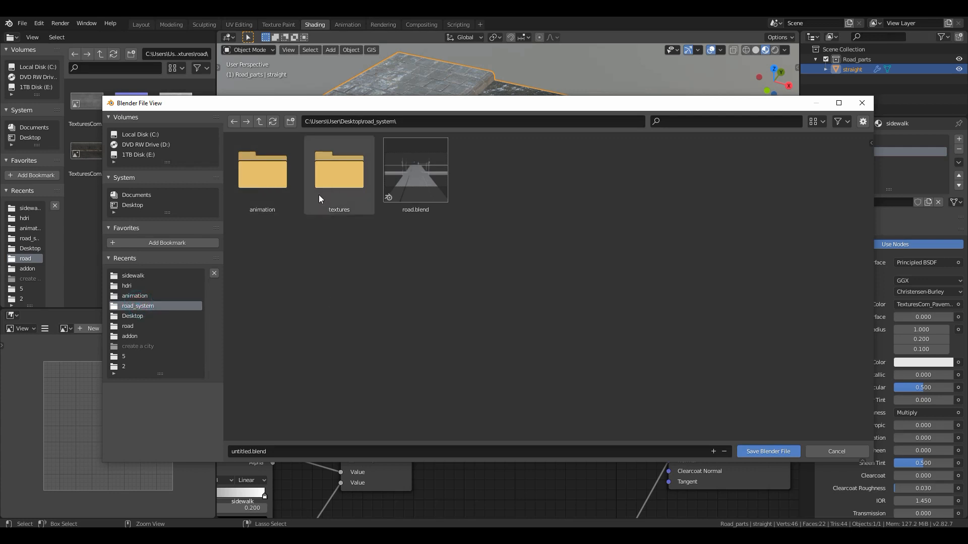
left_click(299, 451)
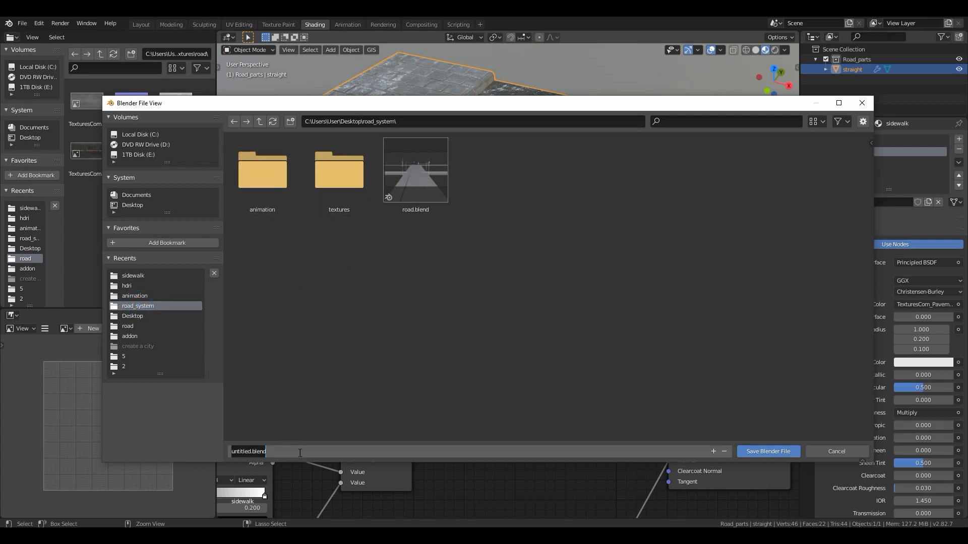
type("road_video")
key("Return")
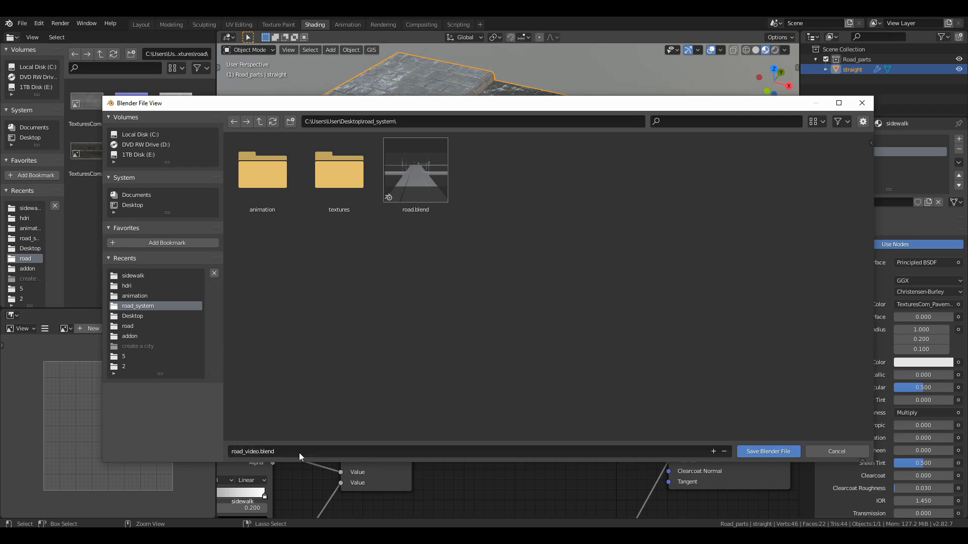
- Switch to the Layout workspace and inspect the straight road piece in perspective and from the top
middle_click_drag(549, 129, 465, 153, "shift")
left_click(147, 26)
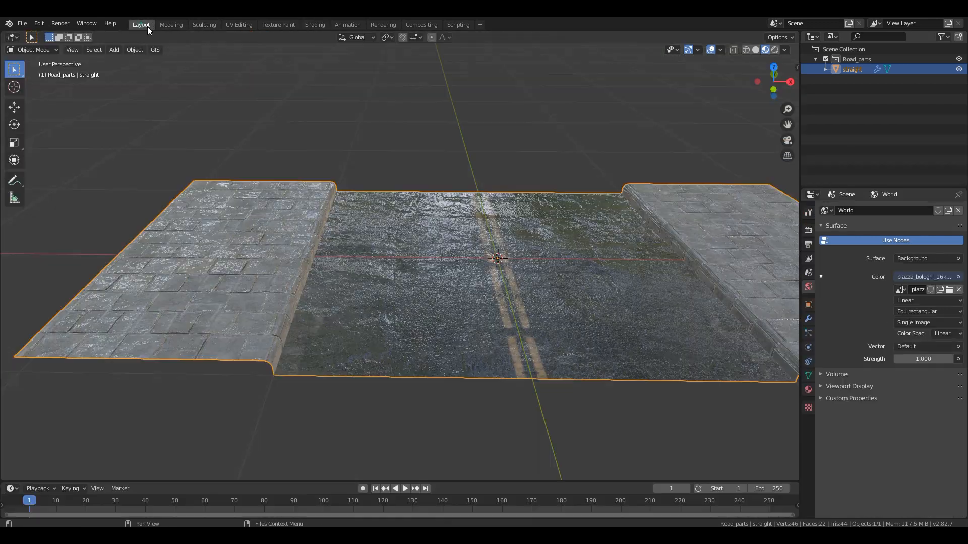
scroll(502, 275, "down", 5)
key("KP_7")
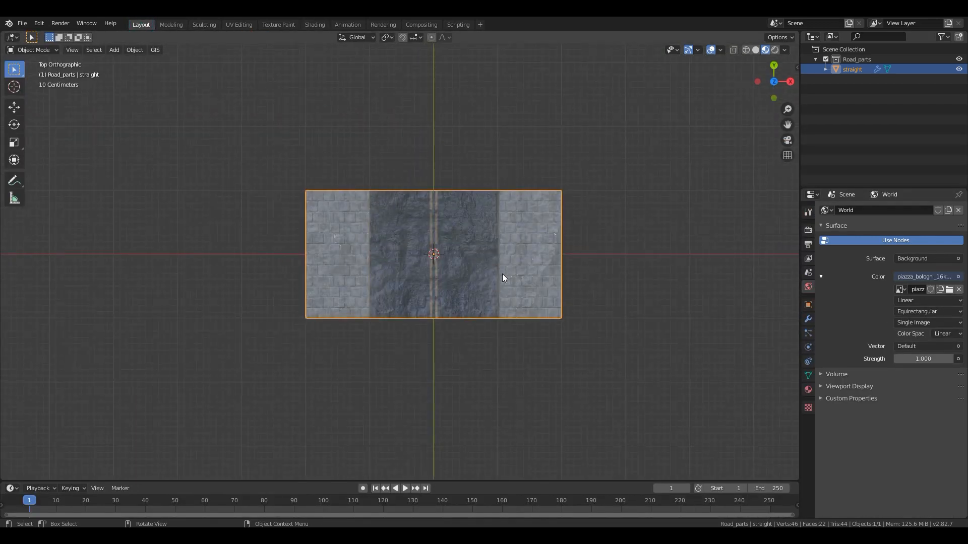
scroll(493, 257, "up", 4)
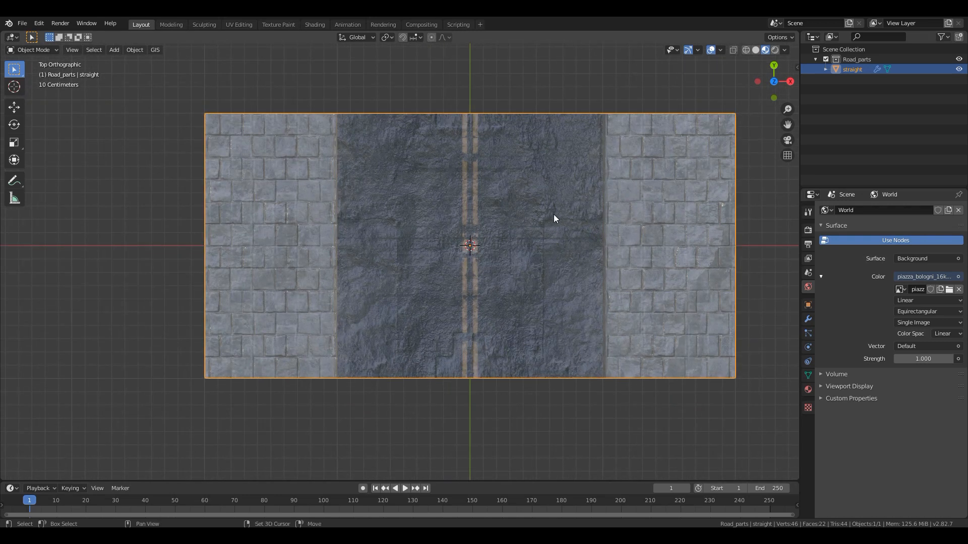
middle_click_drag(552, 216, 499, 232, "shift")
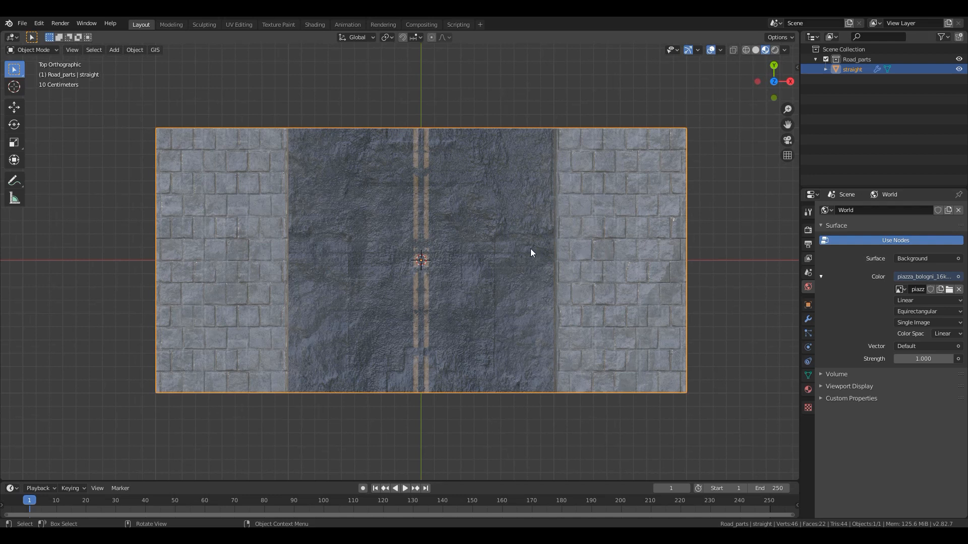
middle_click_drag(510, 287, 455, 177)
middle_click_drag(461, 269, 435, 322)
scroll(337, 287, "up", 2)
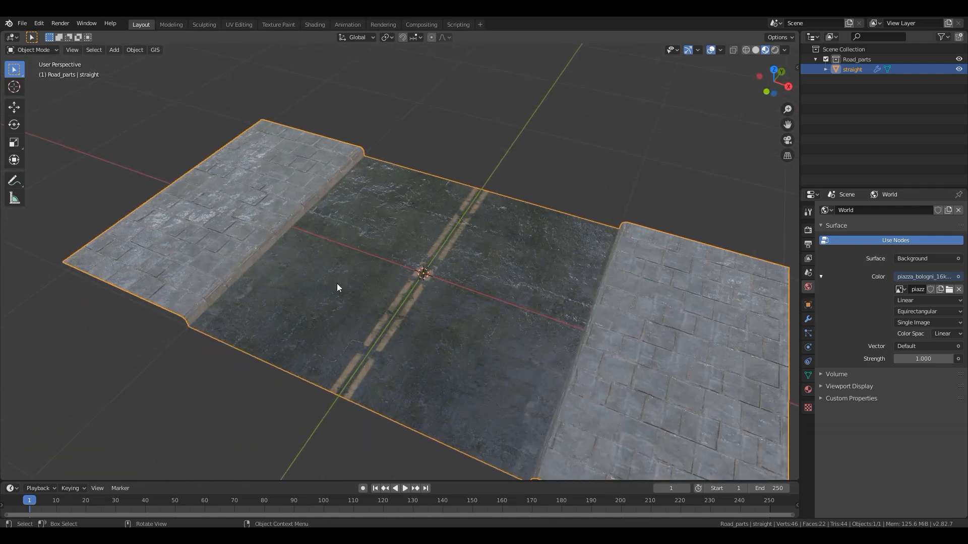
key("KP_7")
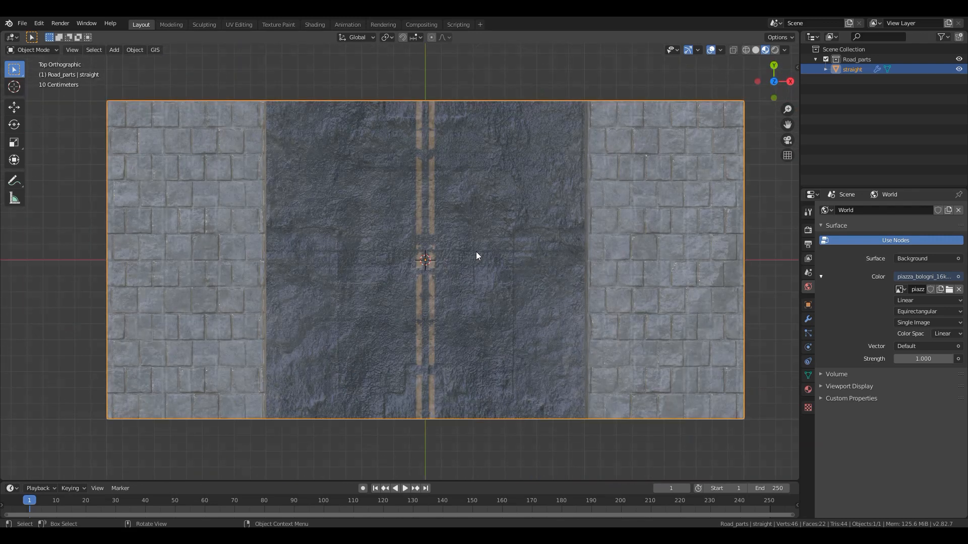
scroll(473, 249, "down", 4)
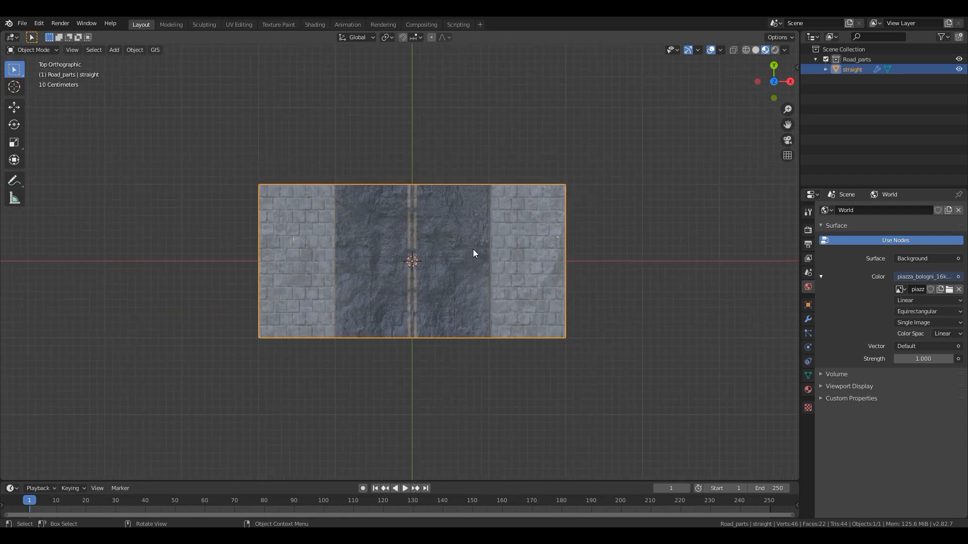
- Duplicate the straight road piece in place and hide the original
key("shift+d")
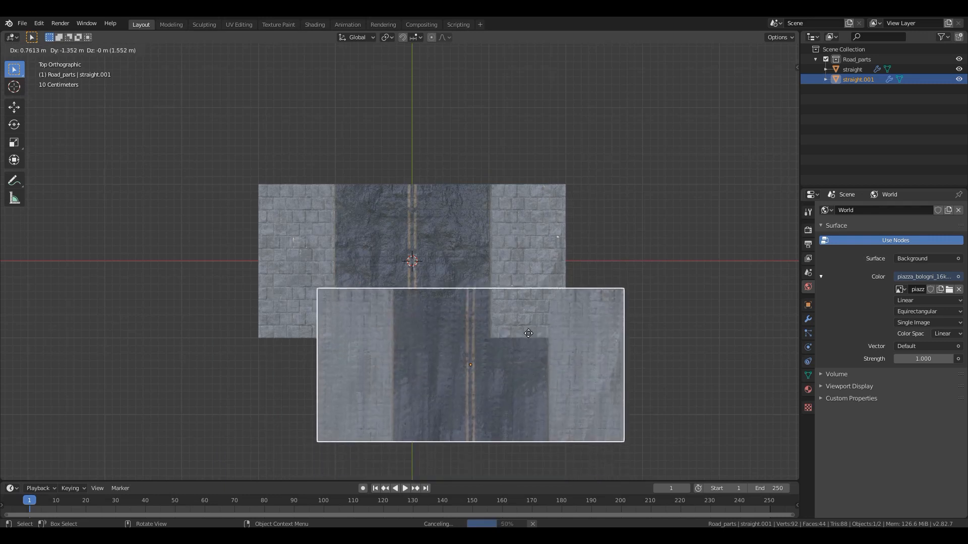
right_click(484, 260)
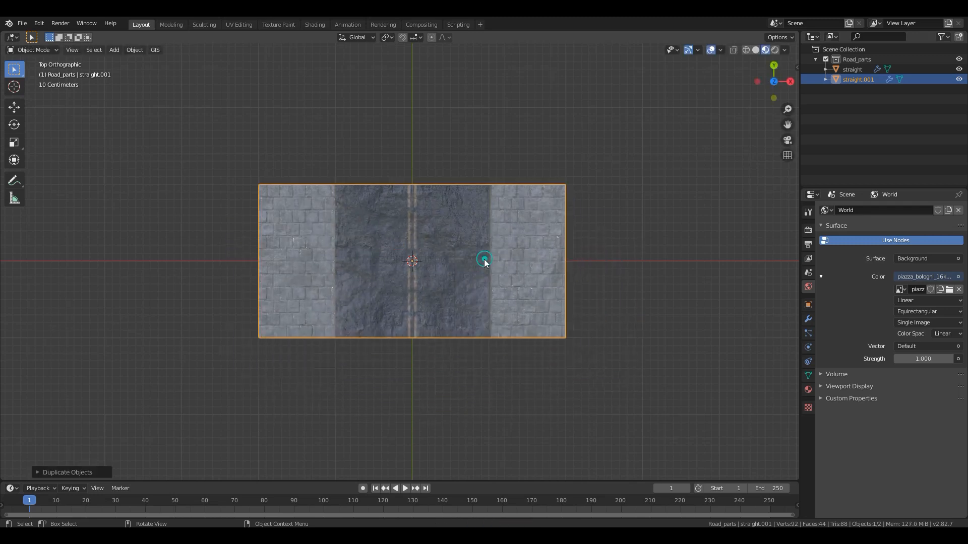
left_click(852, 69)
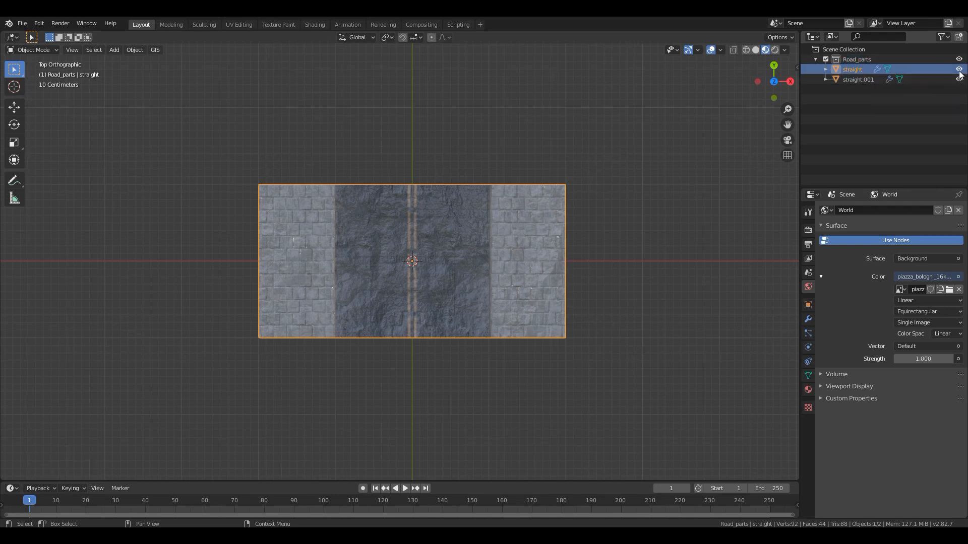
left_click(959, 70)
- Rename the duplicated road piece 4_road
double_click(860, 80)
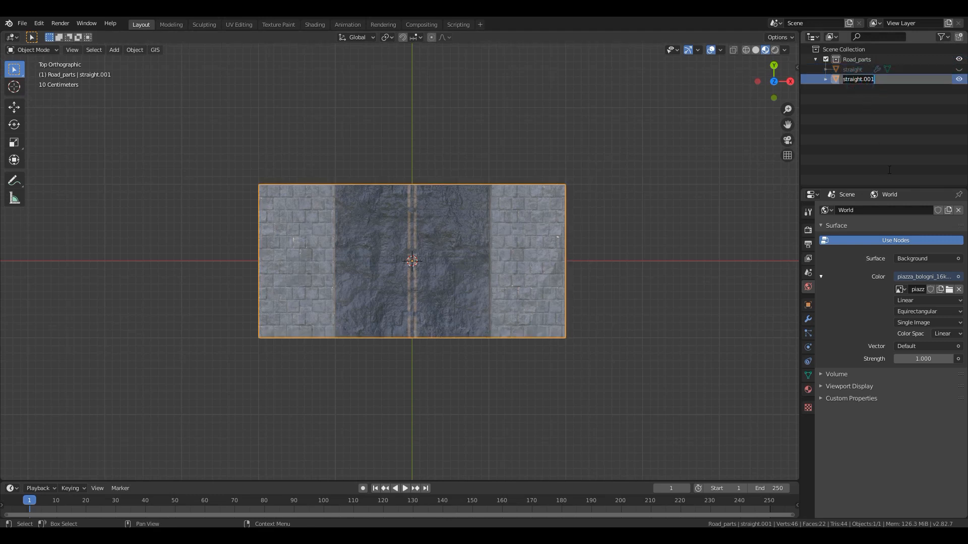
type("4")
key("Return")
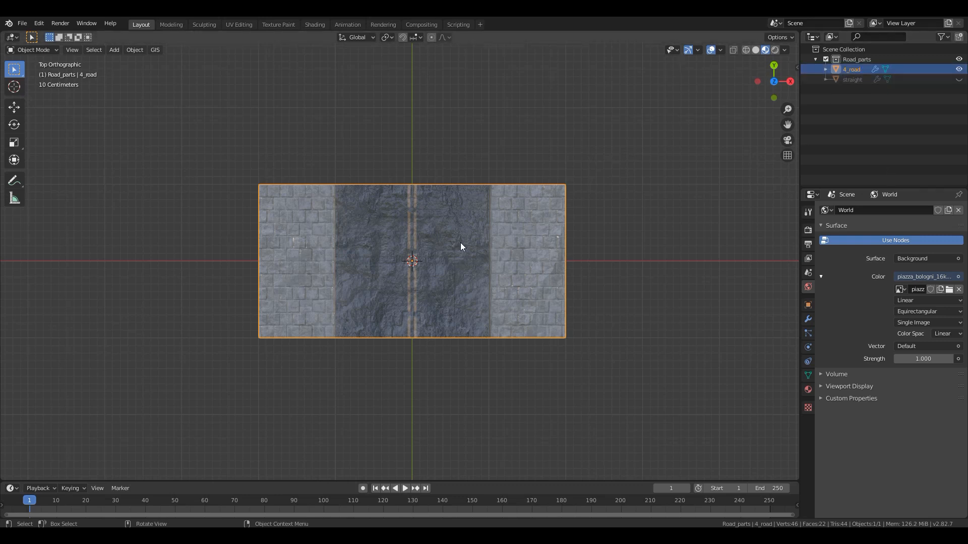
- Enter Edit Mode on the 4_road object in top view to edit its faces
scroll(461, 244, "up", 2)
key("Tab")
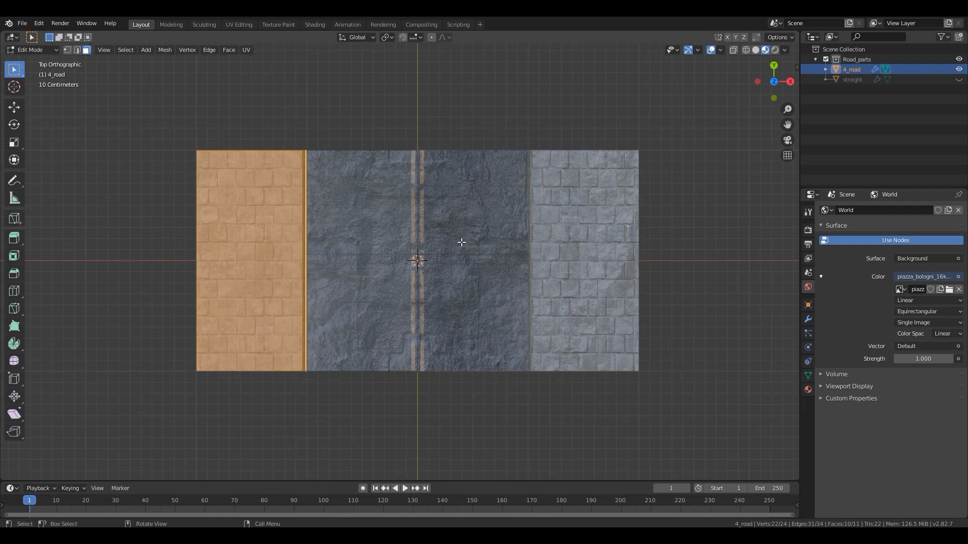
middle_click_drag(328, 241, 395, 238, "shift")
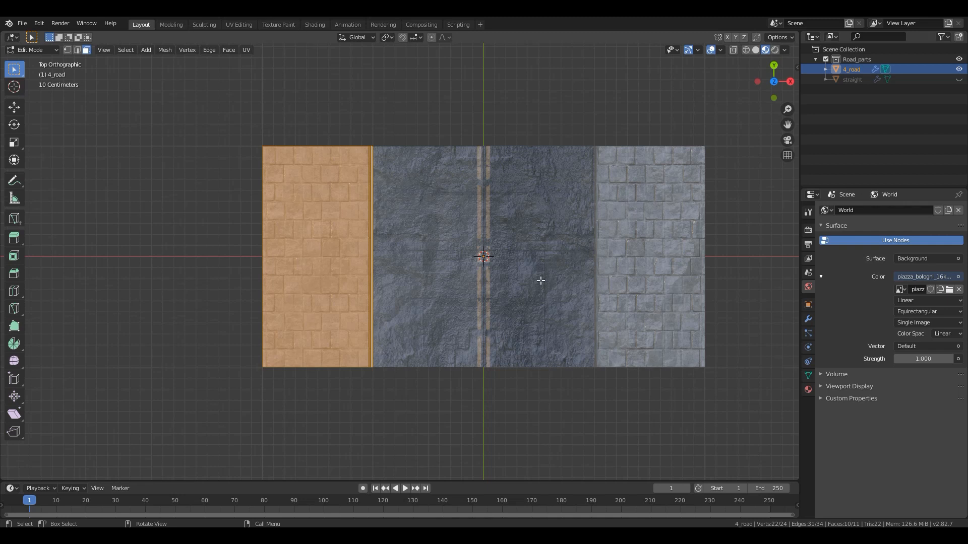
middle_click_drag(521, 249, 488, 301, "shift")
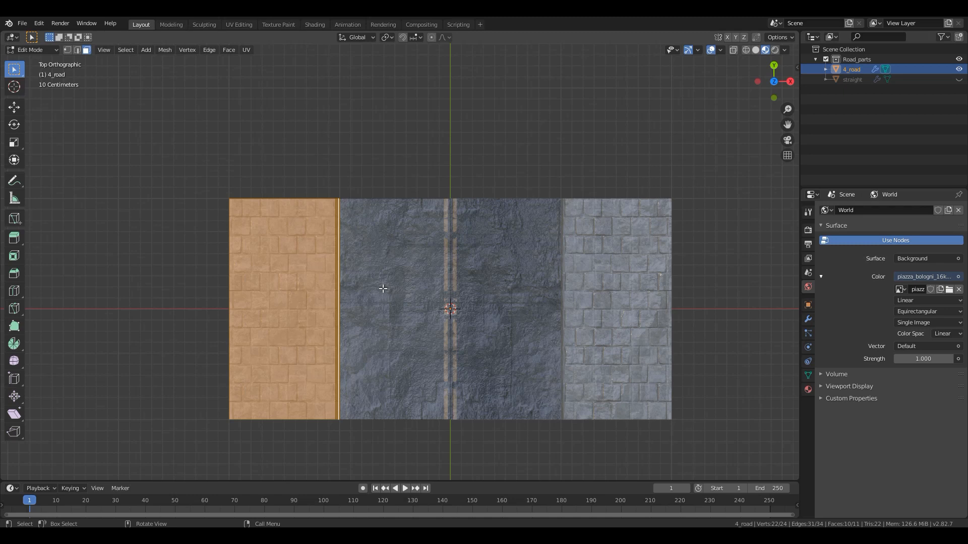
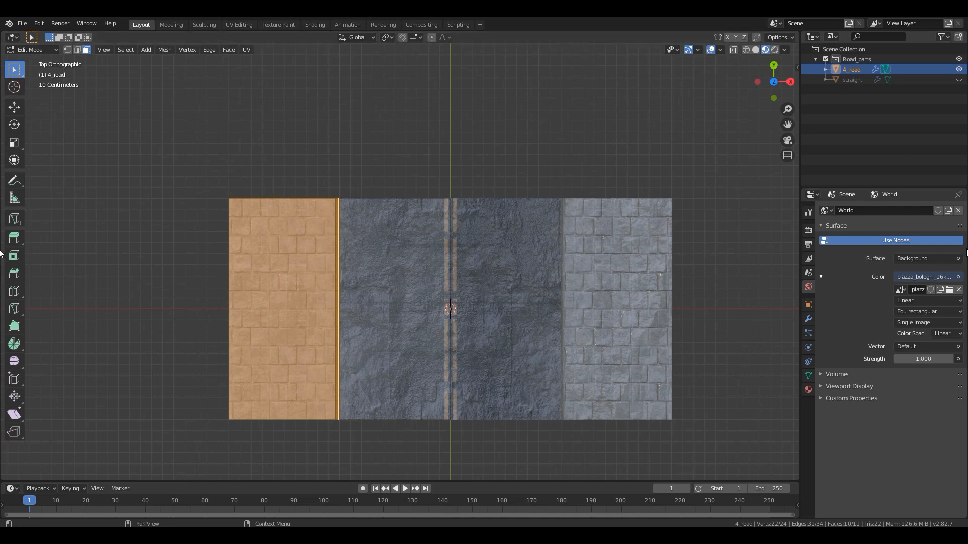
- Remove the Mirror modifier from 4_road and add one centred loop cut across the width of the remaining half
left_click(807, 319)
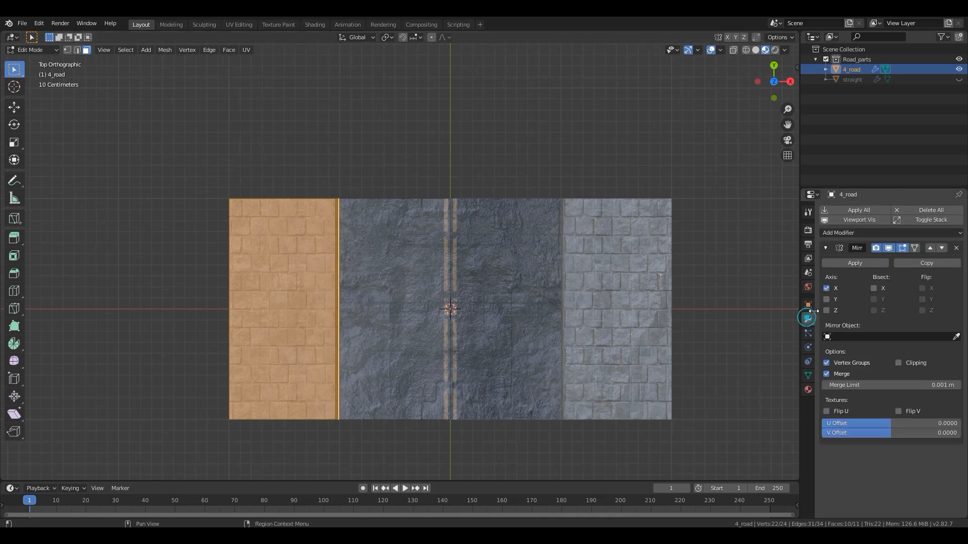
left_click(956, 247)
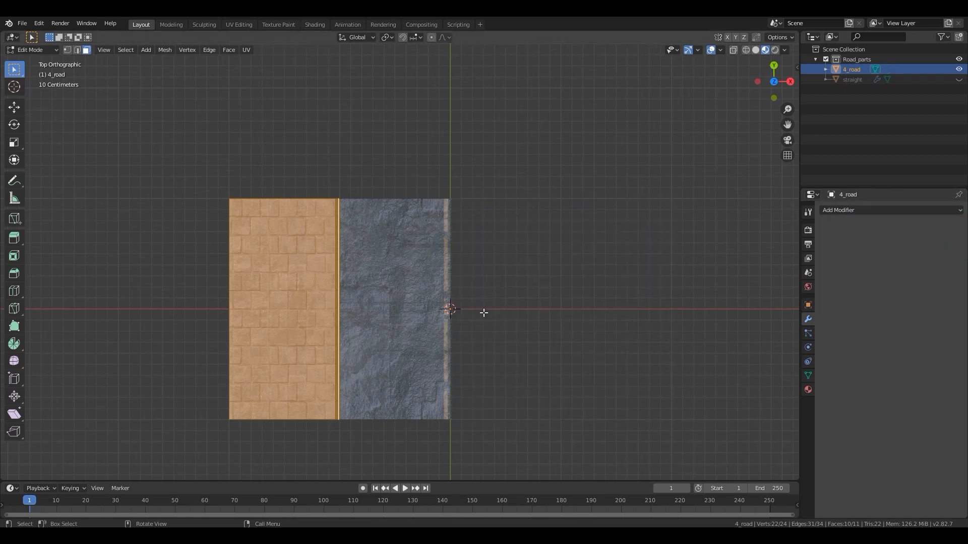
key("ctrl+r")
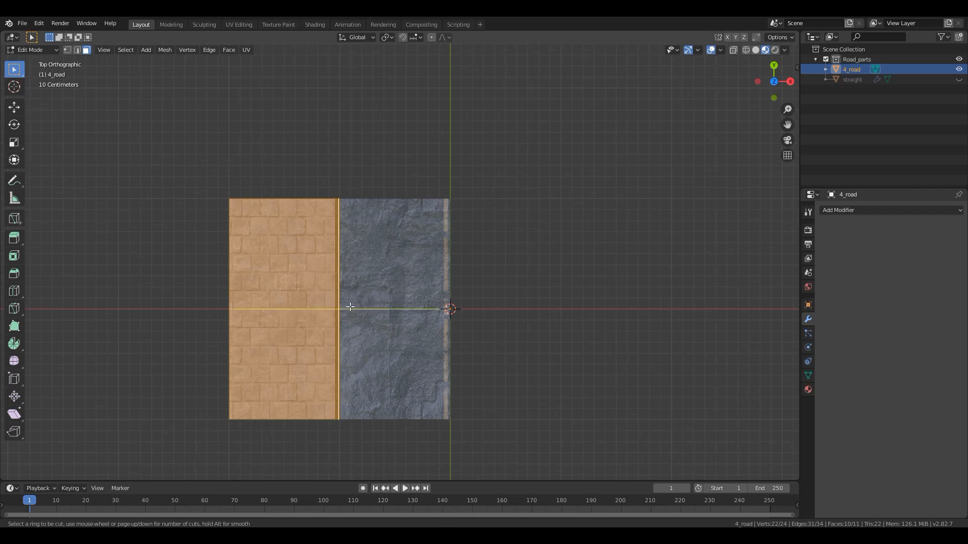
left_click(340, 309)
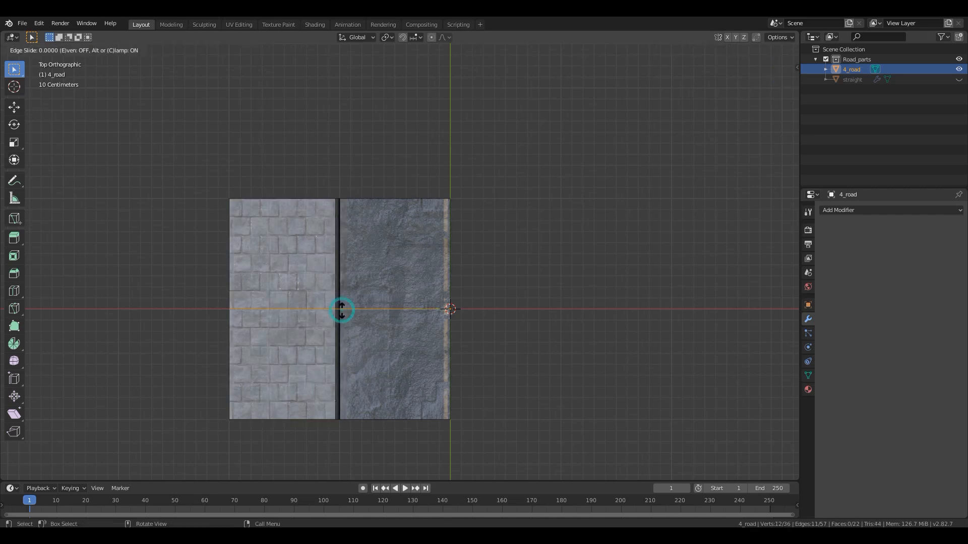
right_click(341, 310)
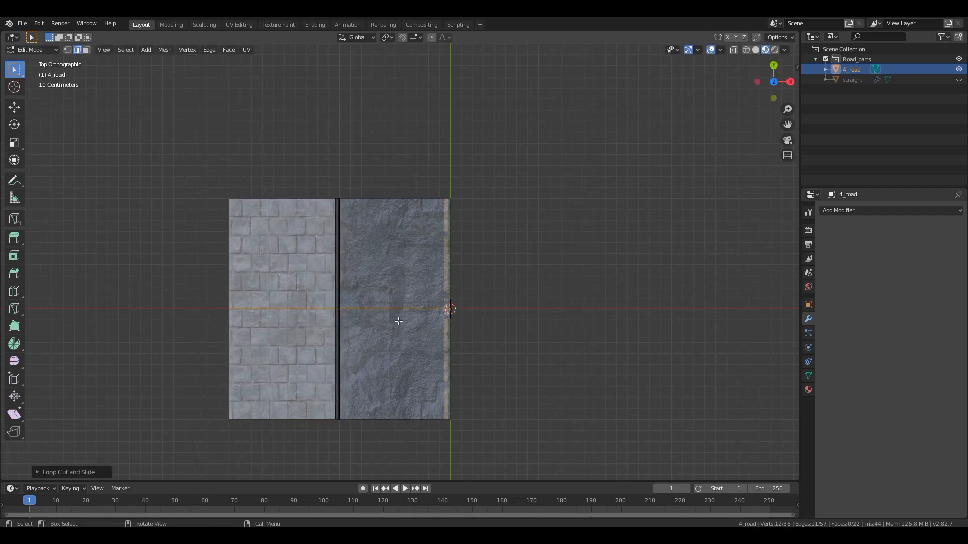
- Delete all faces of the half below the new loop cut, selecting them in wireframe, and return to Material Preview shading
key("z")
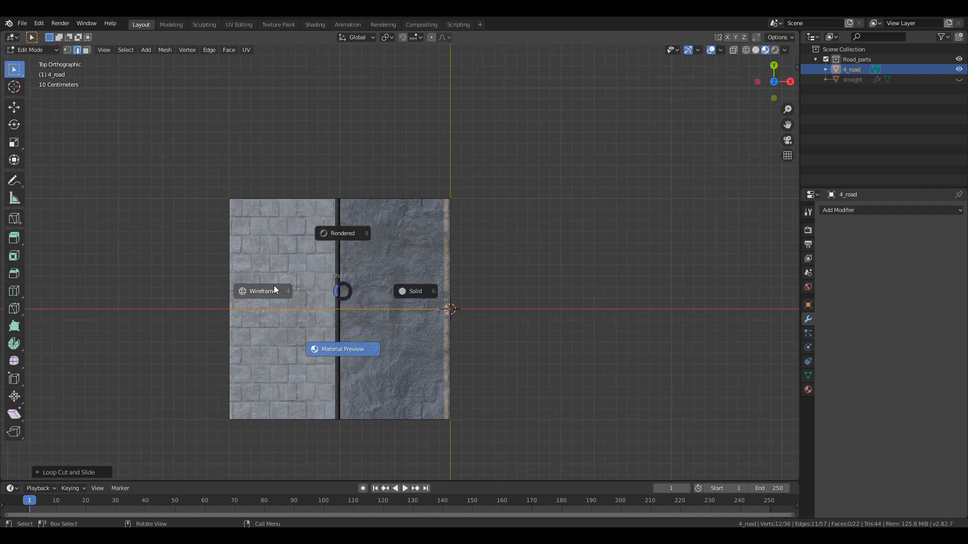
left_click(269, 291)
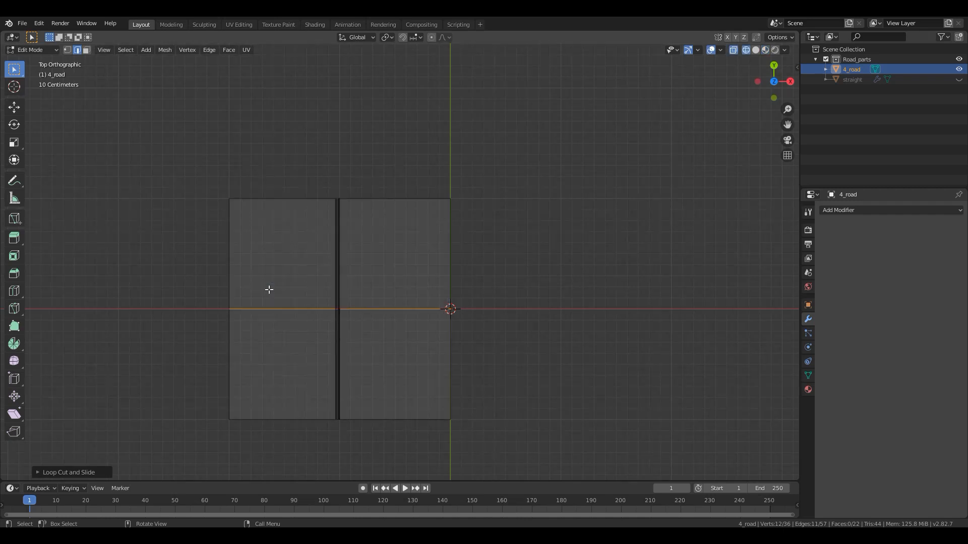
left_click(87, 50)
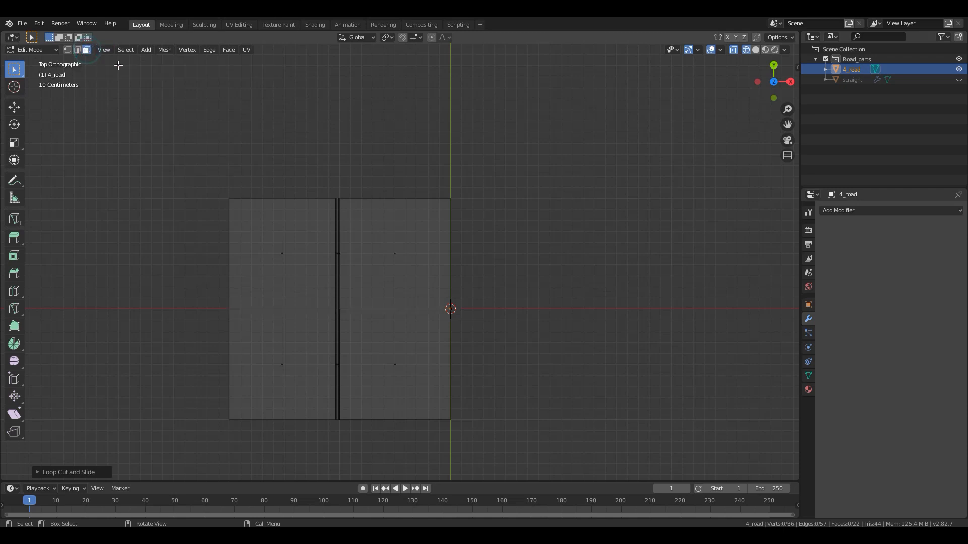
key("c")
scroll(238, 379, "down", 5)
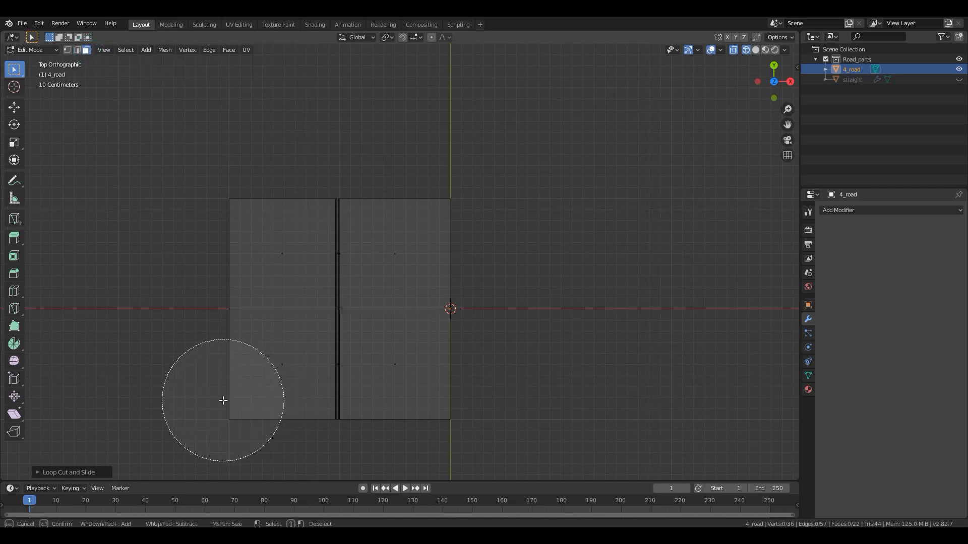
left_click_drag(223, 400, 402, 391)
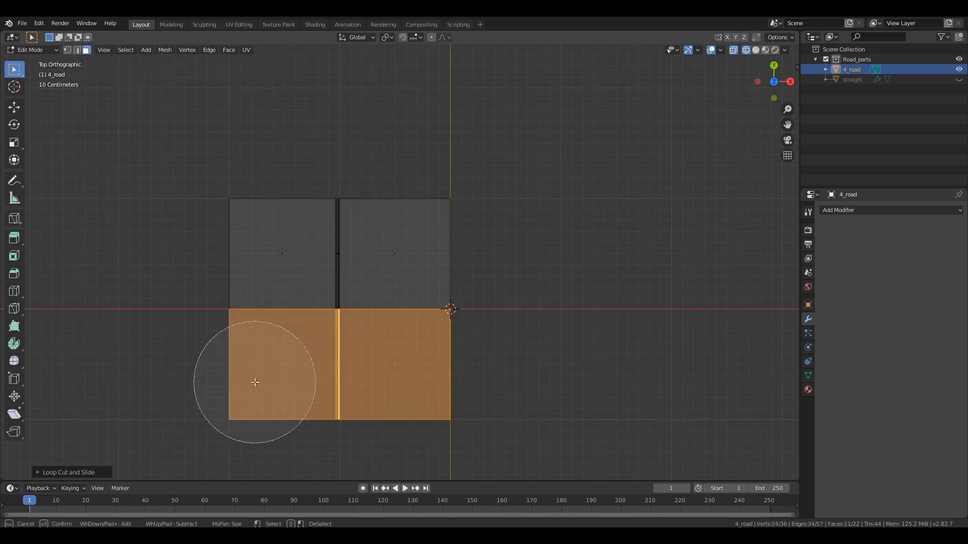
right_click(399, 388)
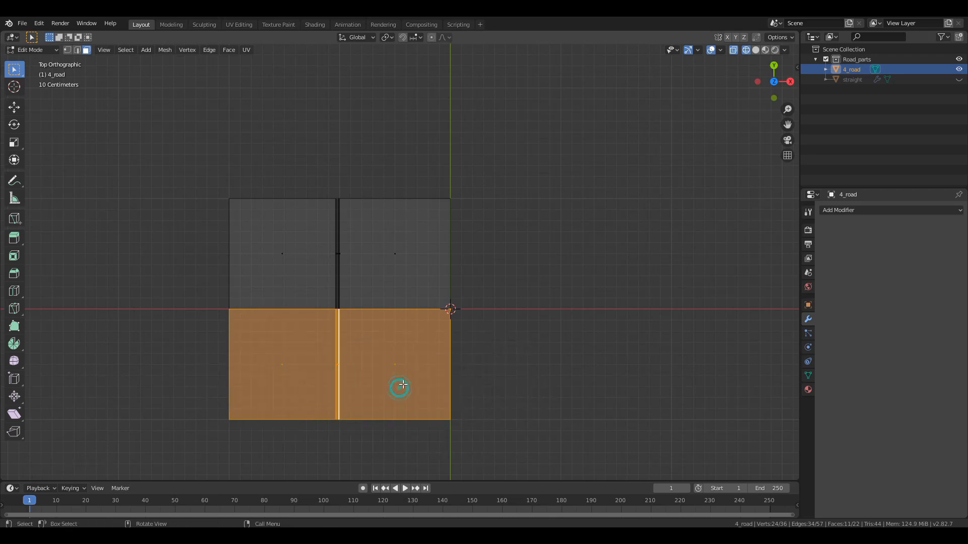
key("x")
left_click(385, 304)
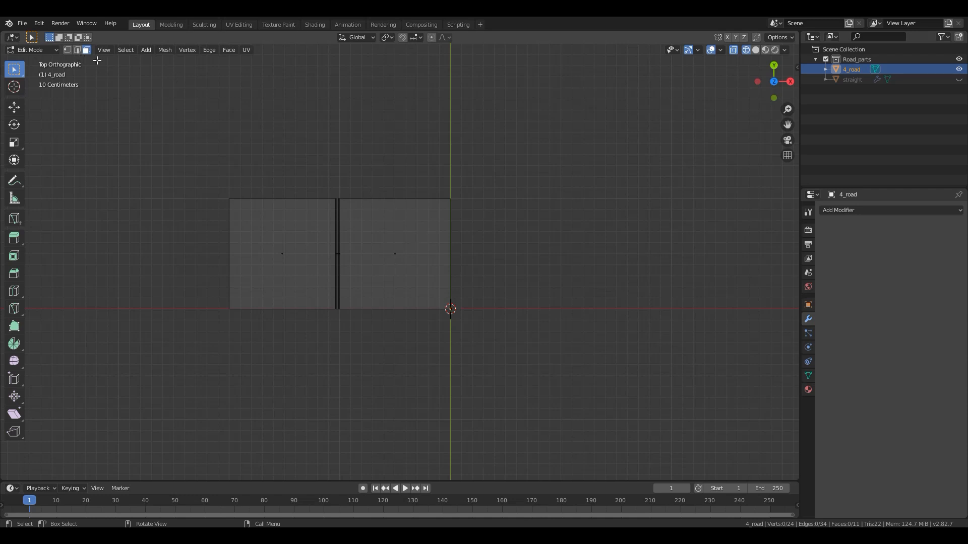
key("z")
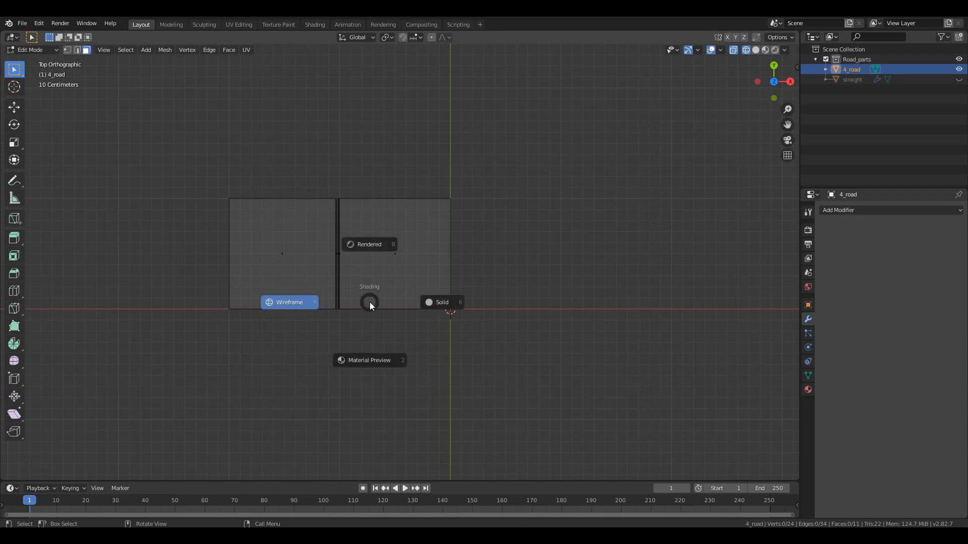
left_click(370, 360)
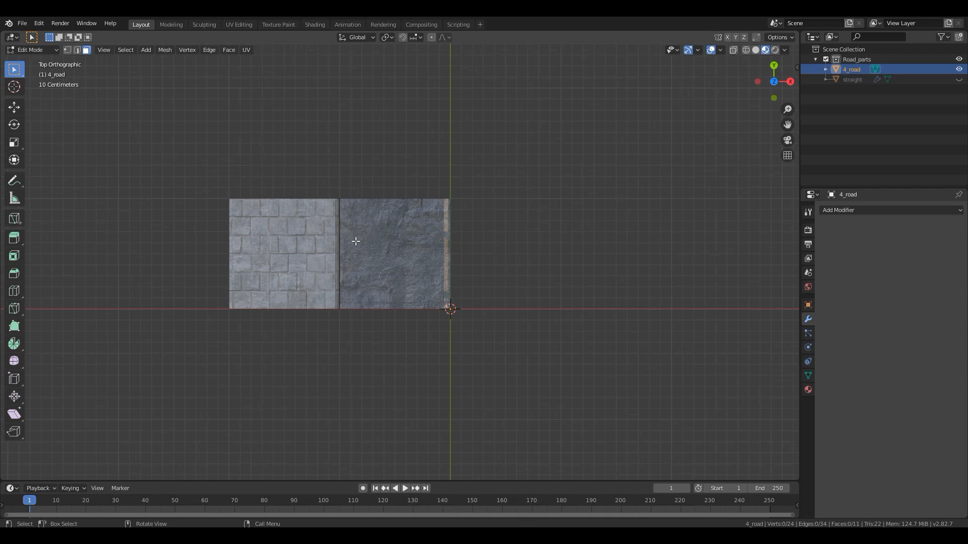
- Rotate the 4_road object -90° about the global Z axis in Object Mode
key("Tab")
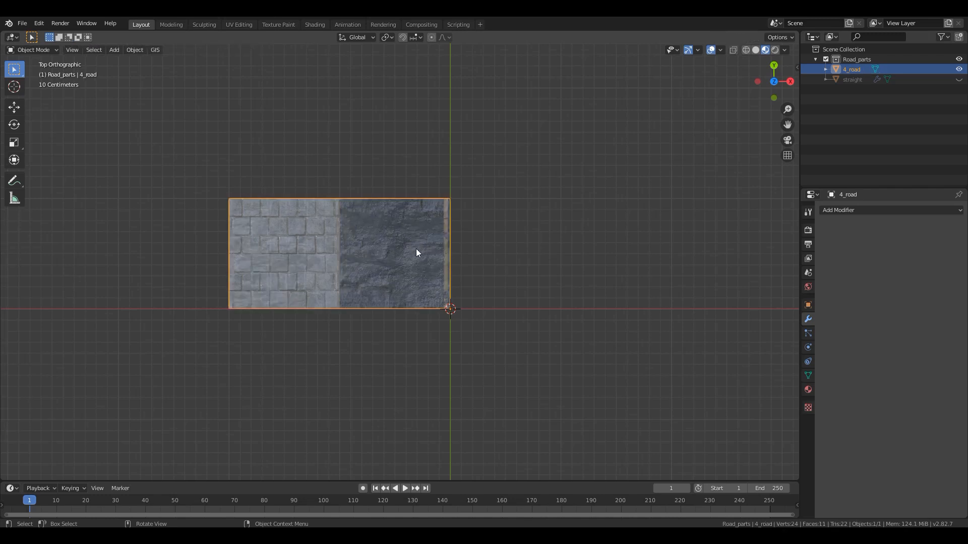
key("r")
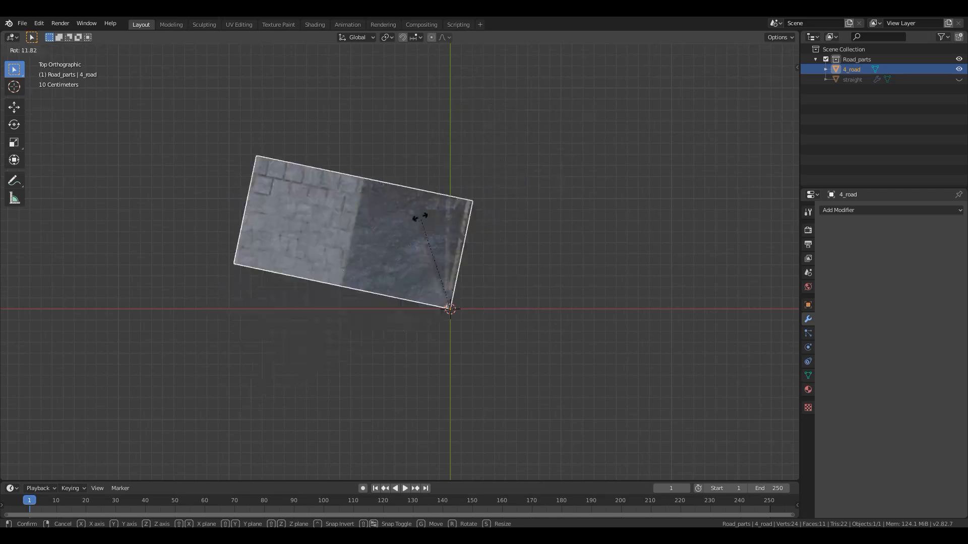
type("z")
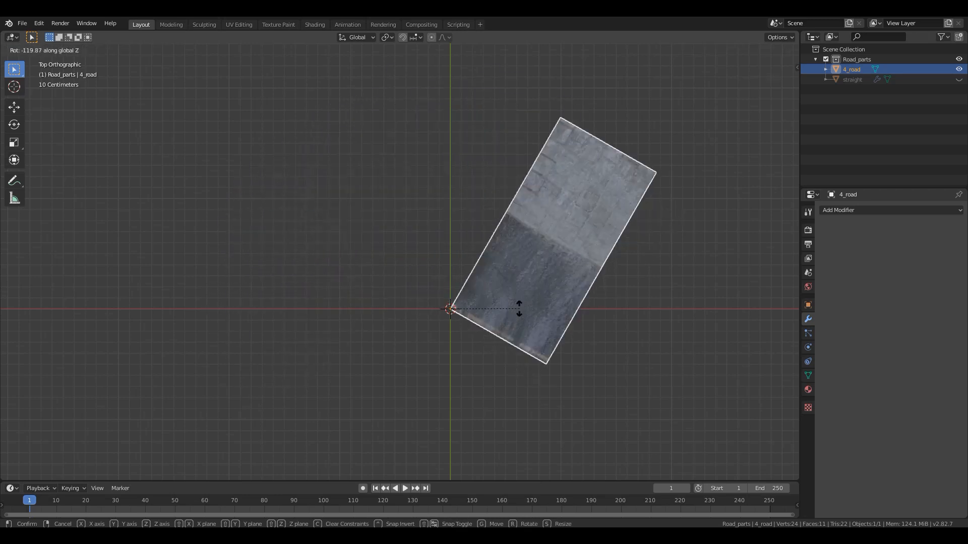
type("90")
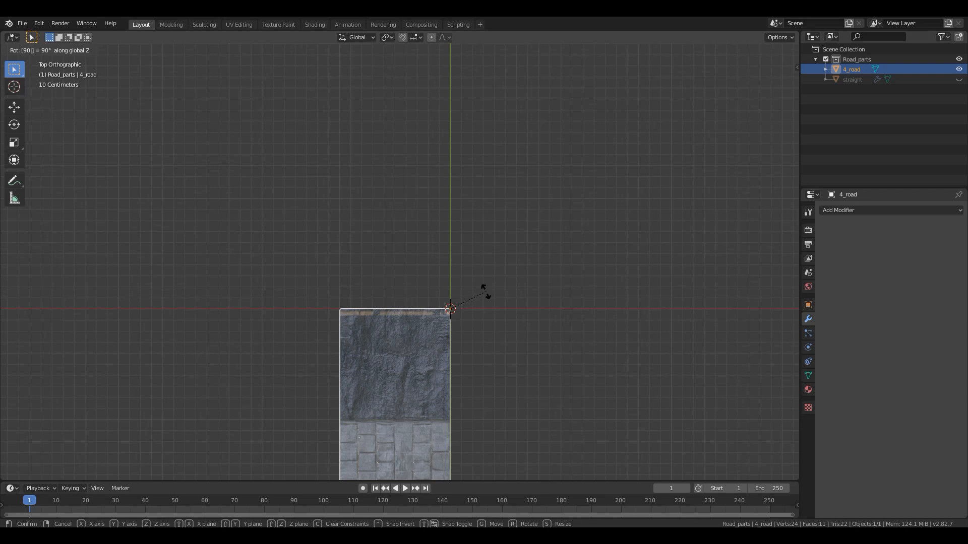
key("minus")
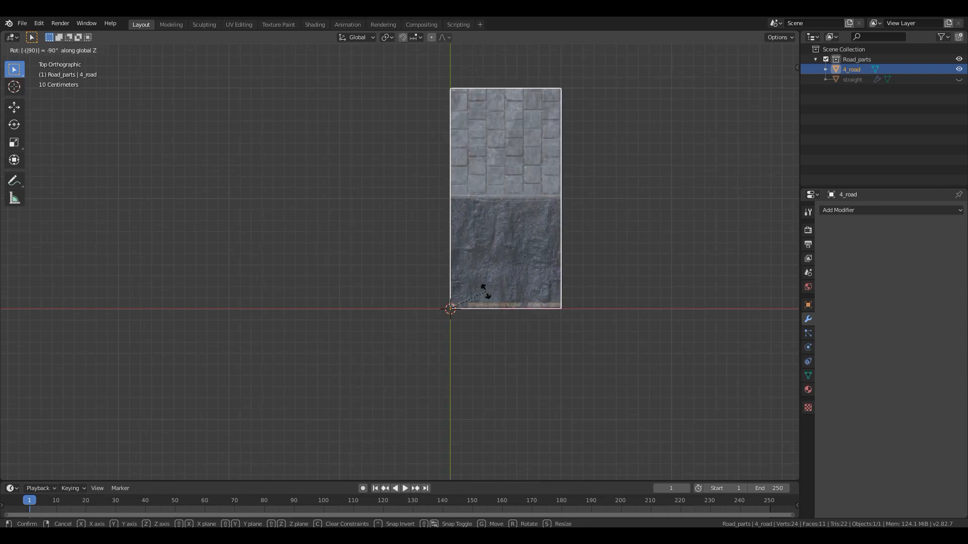
key("Return")
- Snap the 3D cursor to the outer sidewalk corner vertex on the side facing away from the Y axis
middle_click_drag(504, 253, 385, 319, "shift")
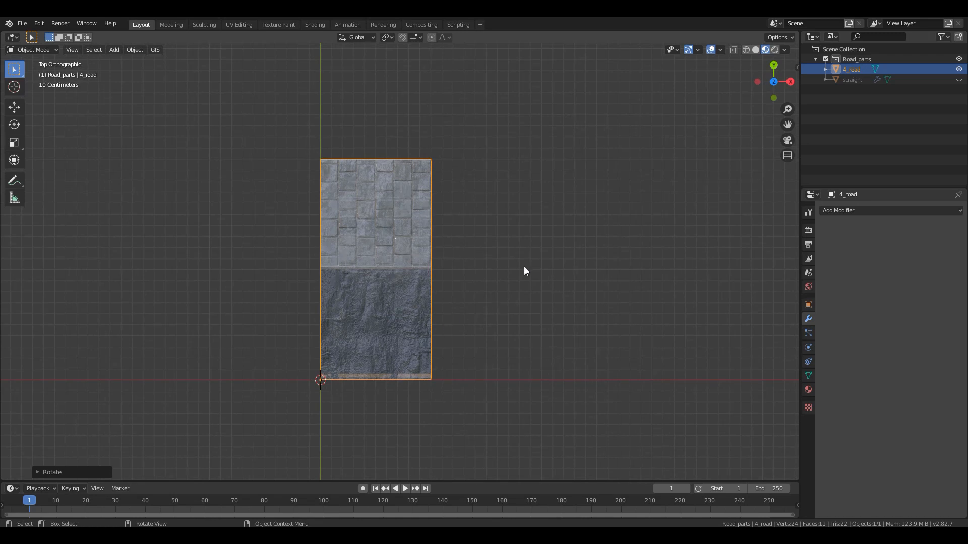
middle_click_drag(396, 273, 363, 348, "shift")
key("Tab")
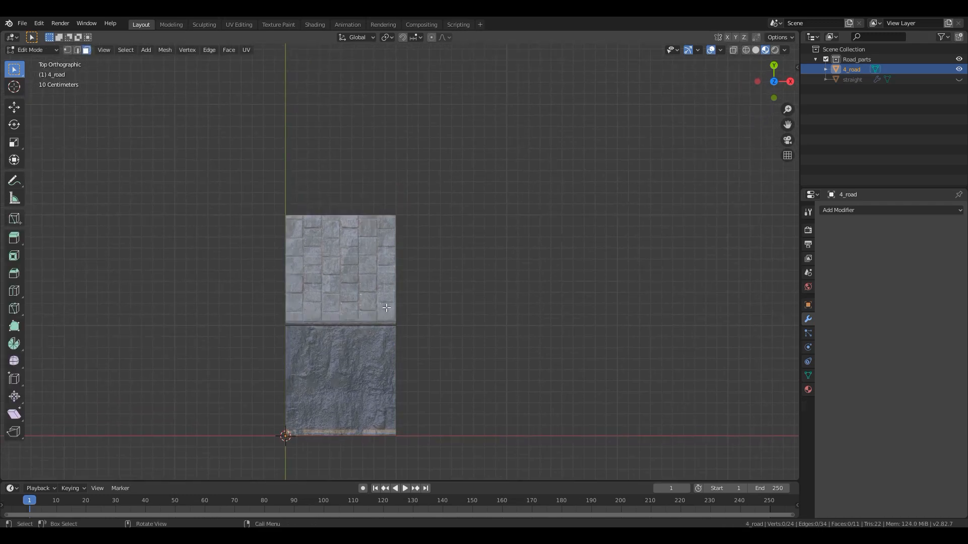
middle_click_drag(386, 294, 316, 204)
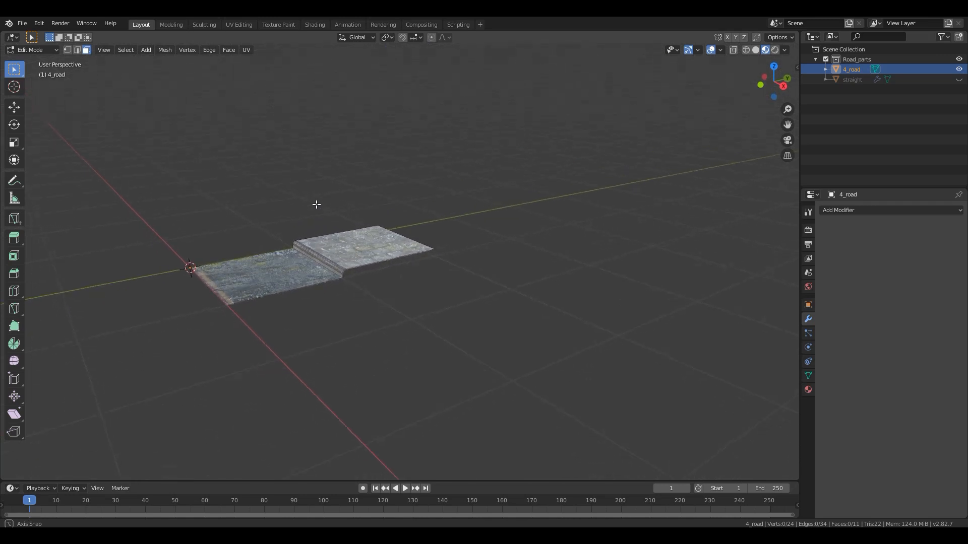
scroll(413, 262, "up", 8)
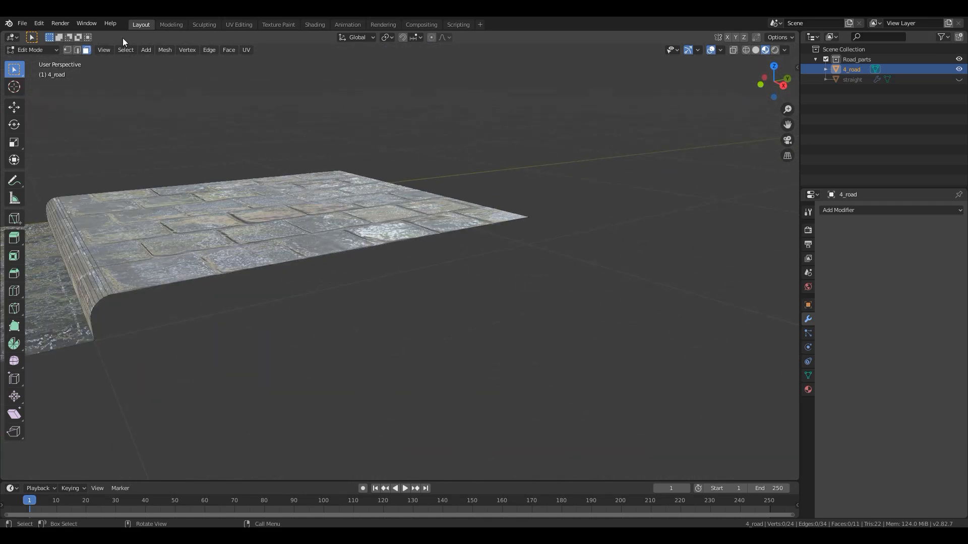
left_click(534, 230)
key("shift+s")
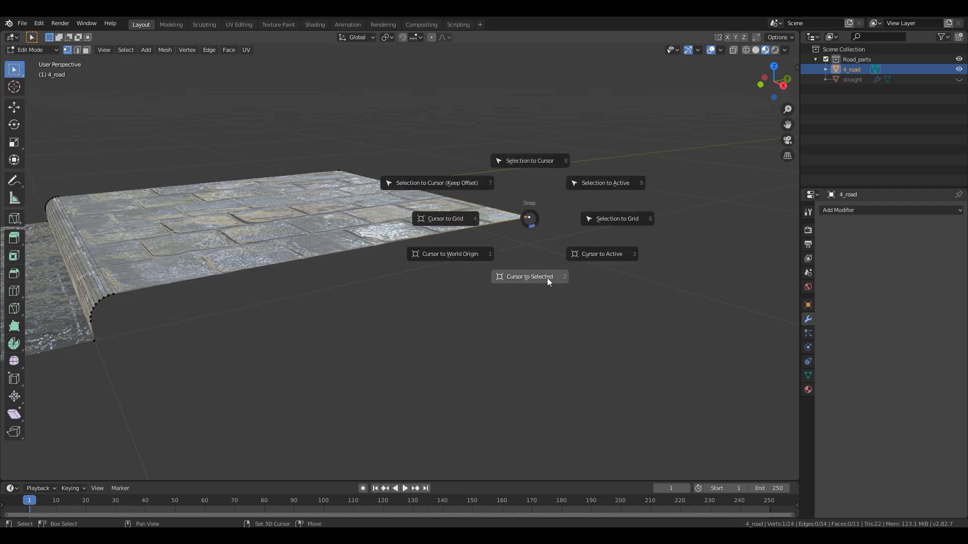
left_click(537, 277)
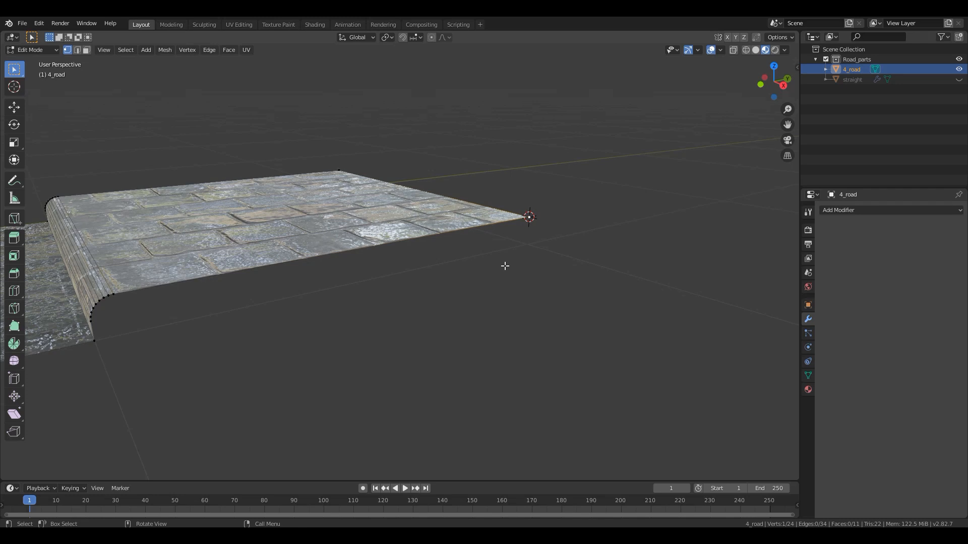
- Spin the edge profile running through the 3D cursor a quarter turn around it about Z with 9 steps, forming a curved road corner
key("Tab")
middle_click_drag(346, 273, 383, 290)
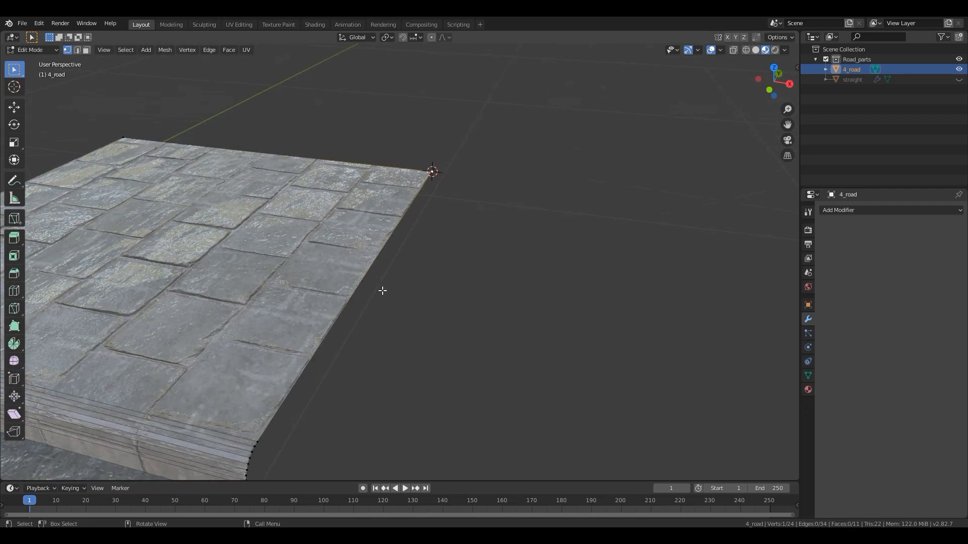
left_click(358, 280)
left_click(386, 232, "alt")
key("KP_Decimal")
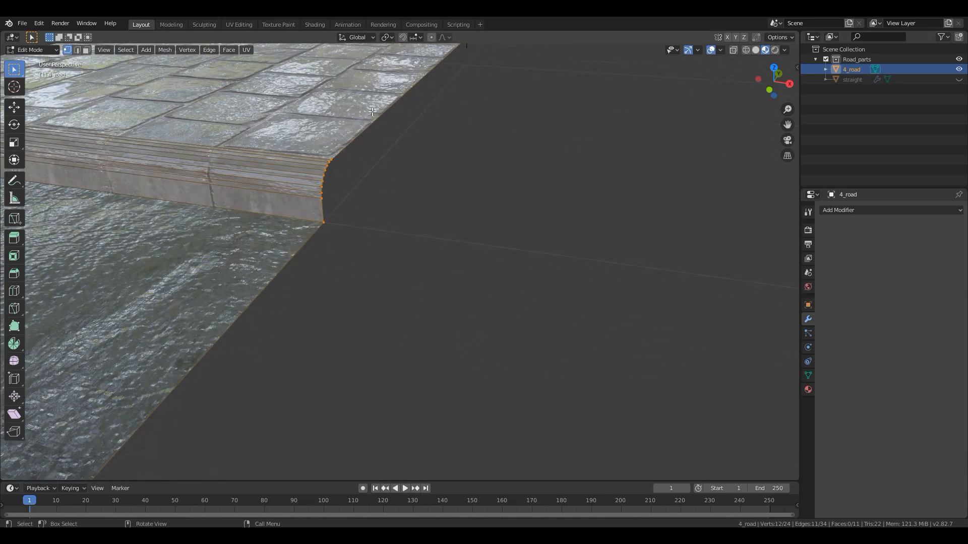
scroll(323, 292, "down", 7)
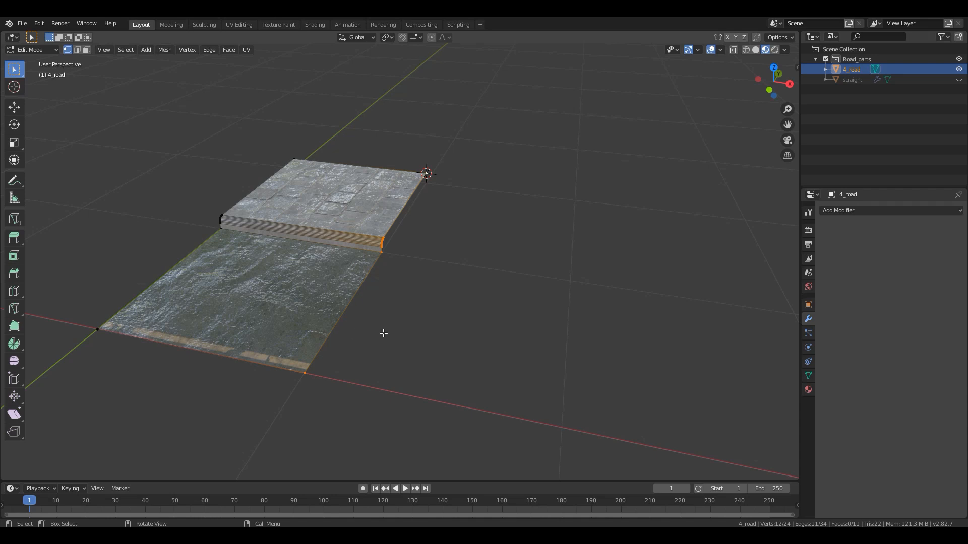
key("KP_7")
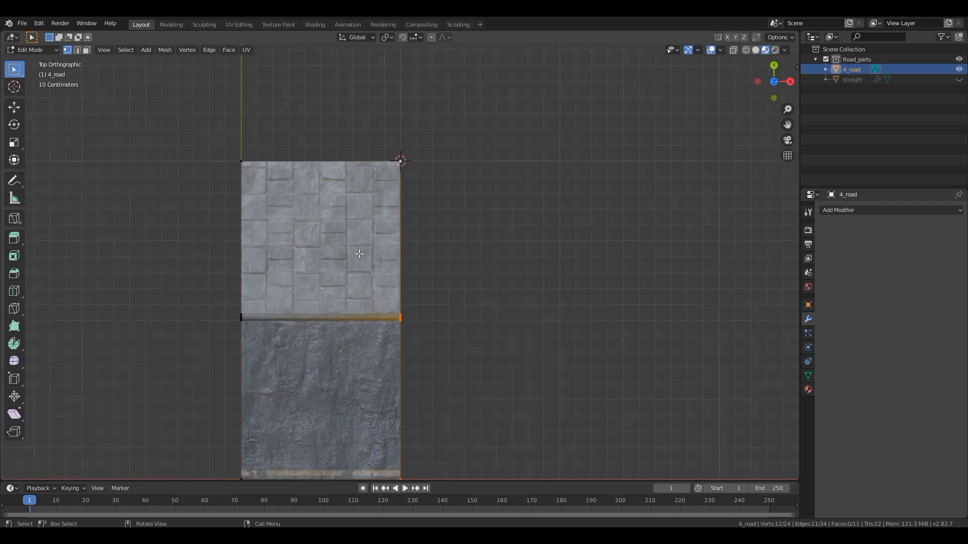
middle_click_drag(398, 323, 311, 268, "shift")
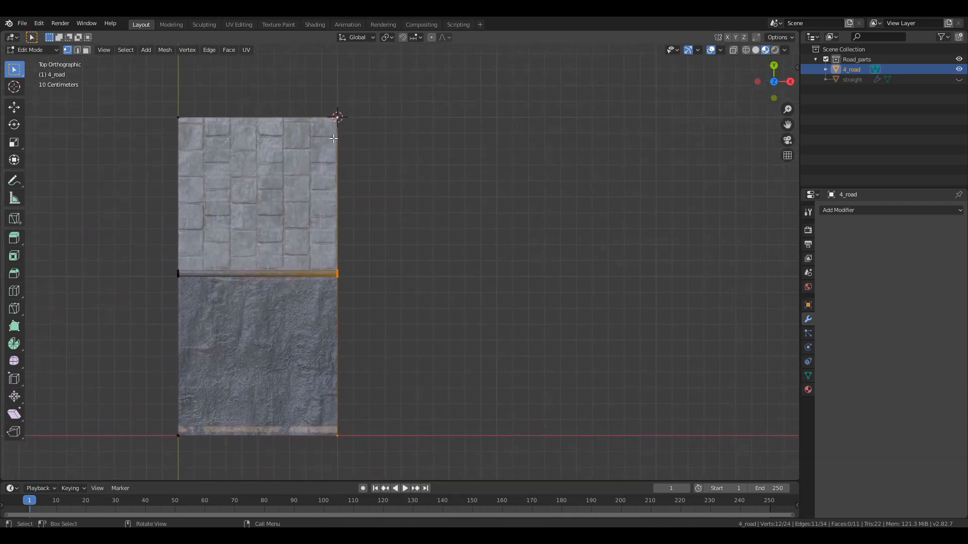
left_click(15, 343)
scroll(235, 259, "down", 5)
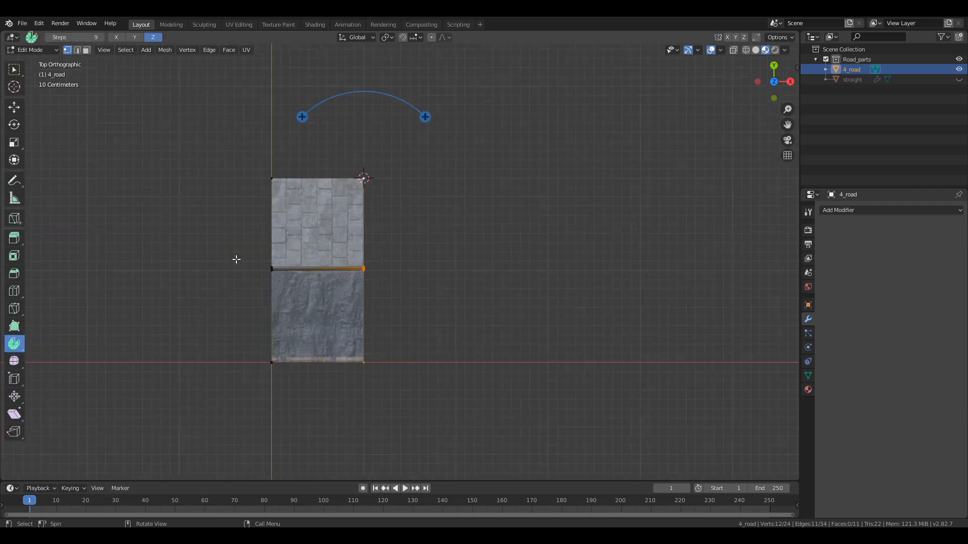
left_click_drag(436, 143, 321, 149)
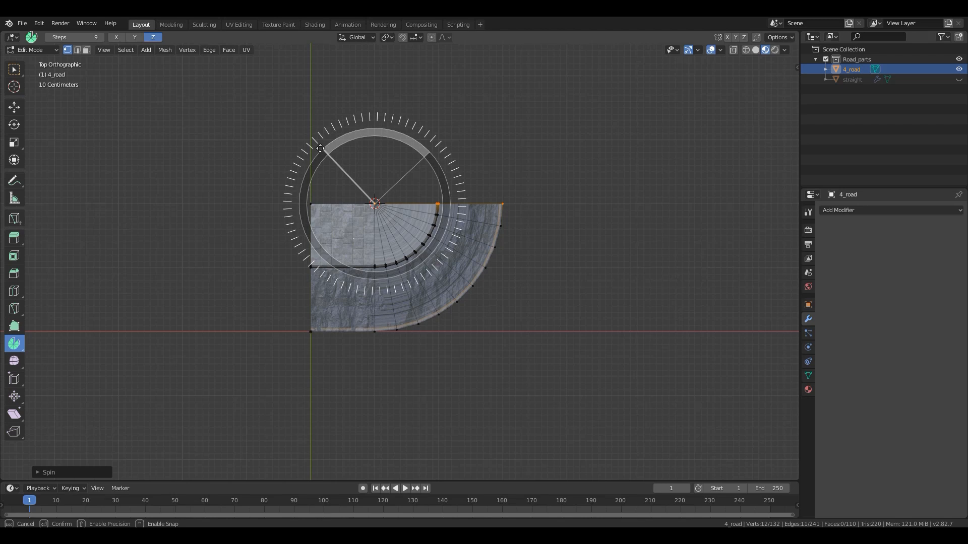
left_click_drag(321, 148, 321, 149)
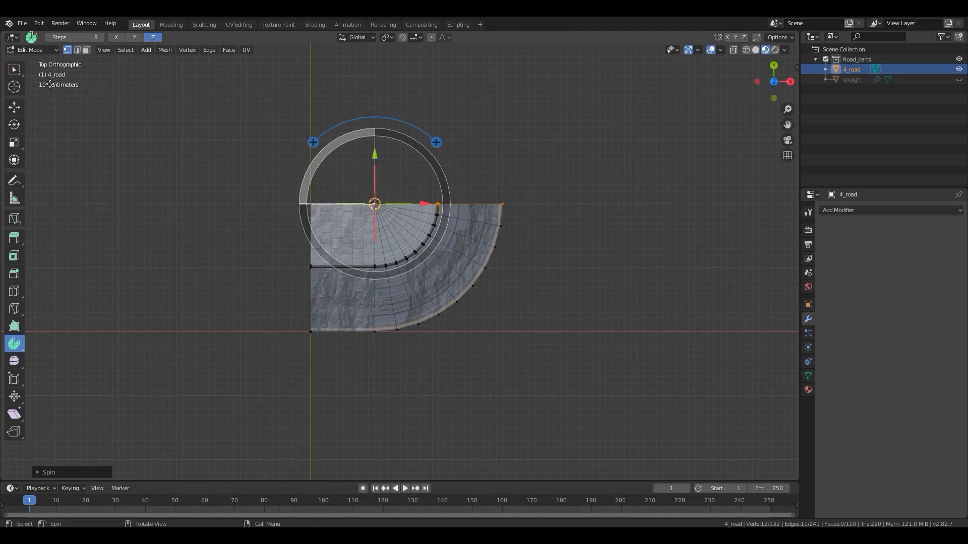
- Return to the Select Box tool and inspect the curved corner in perspective
left_click(19, 73)
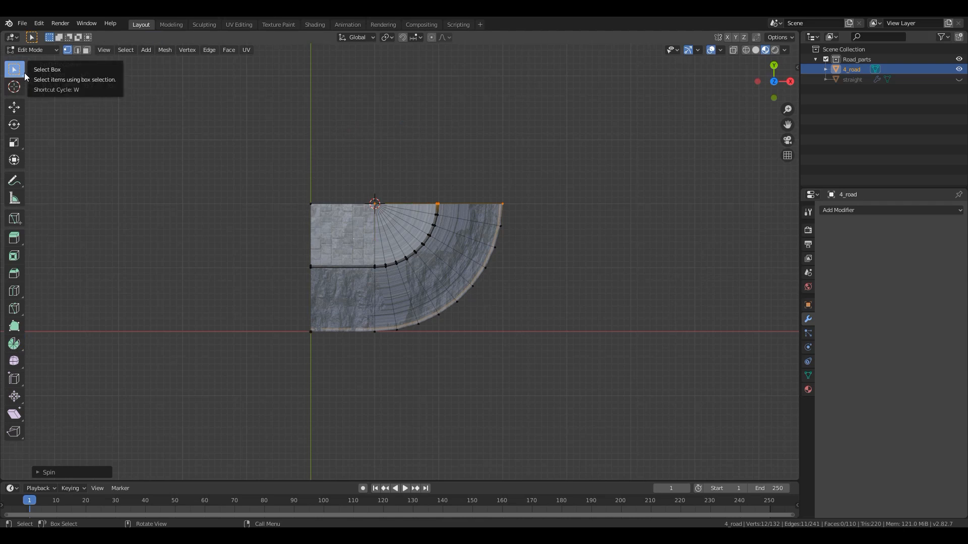
middle_click_drag(493, 298, 440, 268)
middle_click_drag(414, 231, 537, 216)
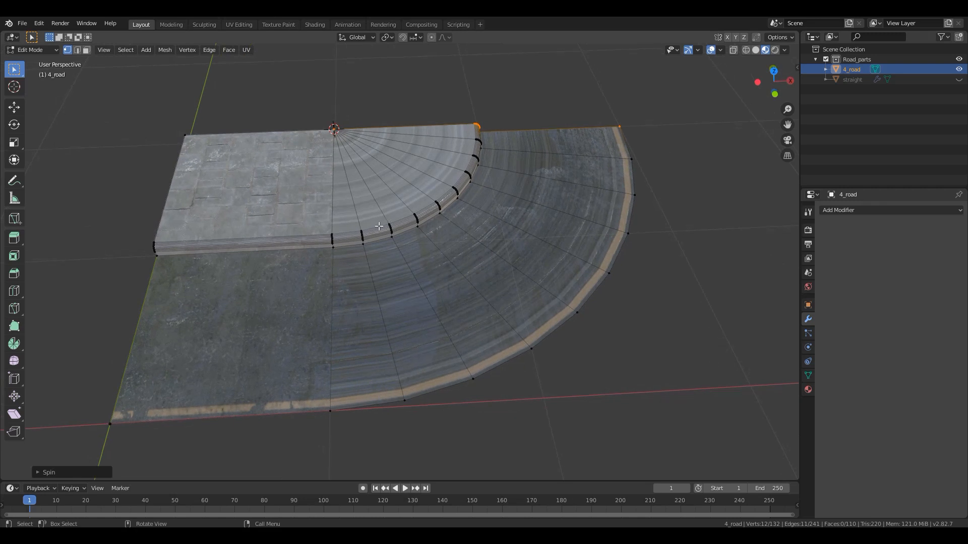
- Switch to face selection, show 4_road in wireframe from straight above, and clear the face selection
left_click(389, 304)
left_click(86, 51)
left_click(387, 327)
left_click(445, 314)
left_click(558, 265)
left_click(603, 179)
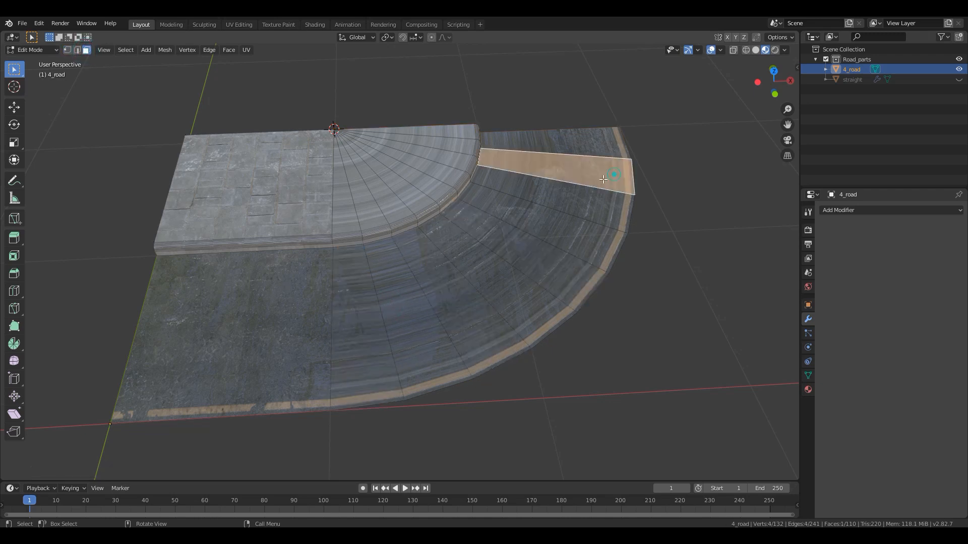
key("KP_7")
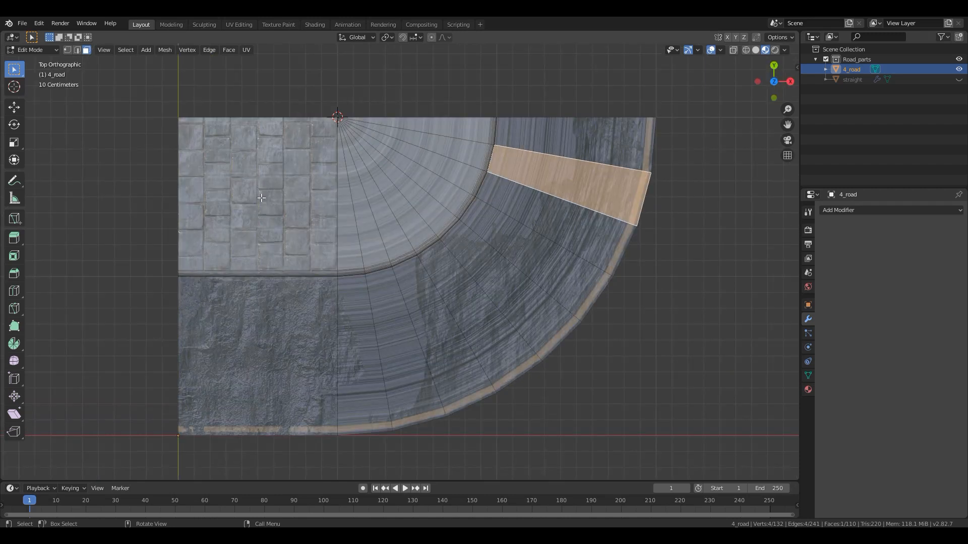
key("z")
left_click(229, 224)
key("a")
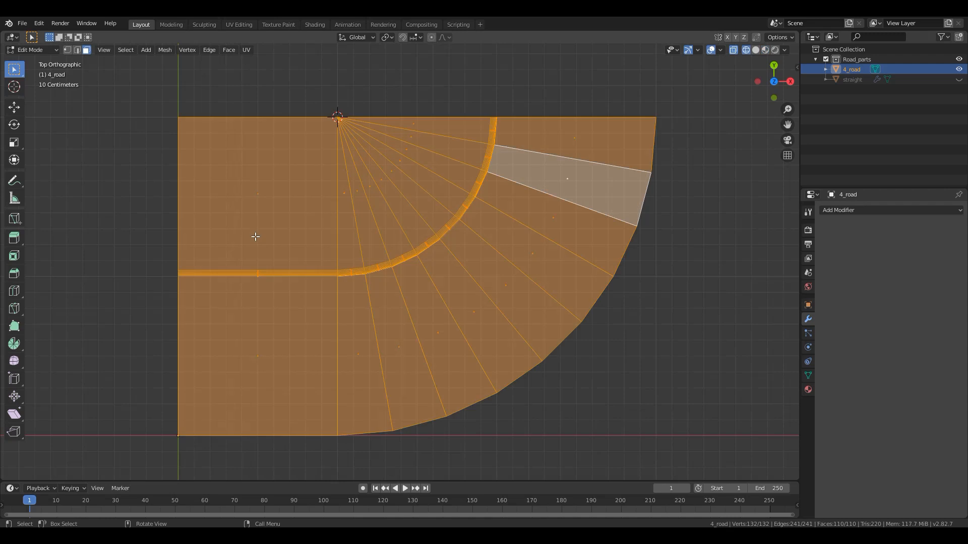
key("alt+a")
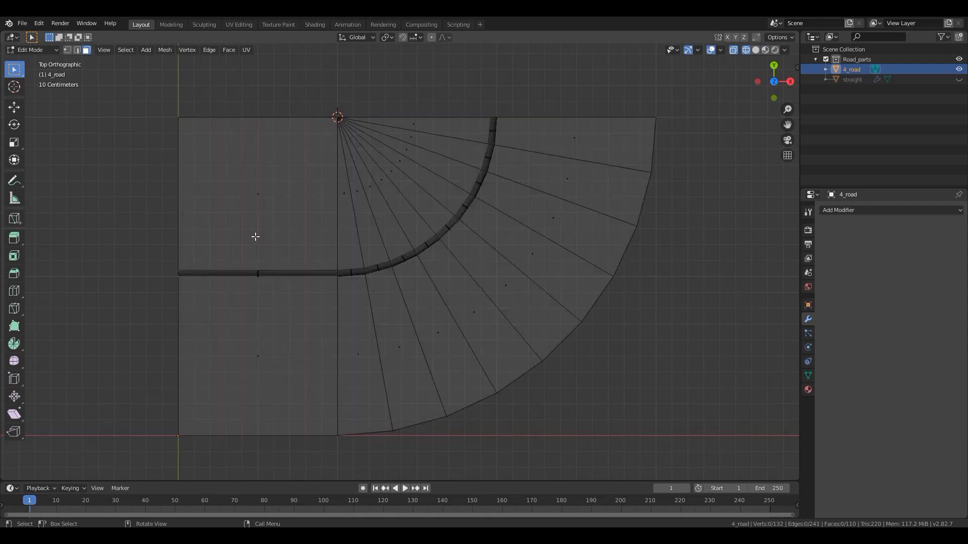
- Circle-select all faces of the straight sidewalk and road section beside the curved corner and delete them
key("c")
scroll(214, 231, "down", 3)
scroll(215, 234, "down", 3)
left_click_drag(215, 233, 198, 341)
key("Escape")
key("x")
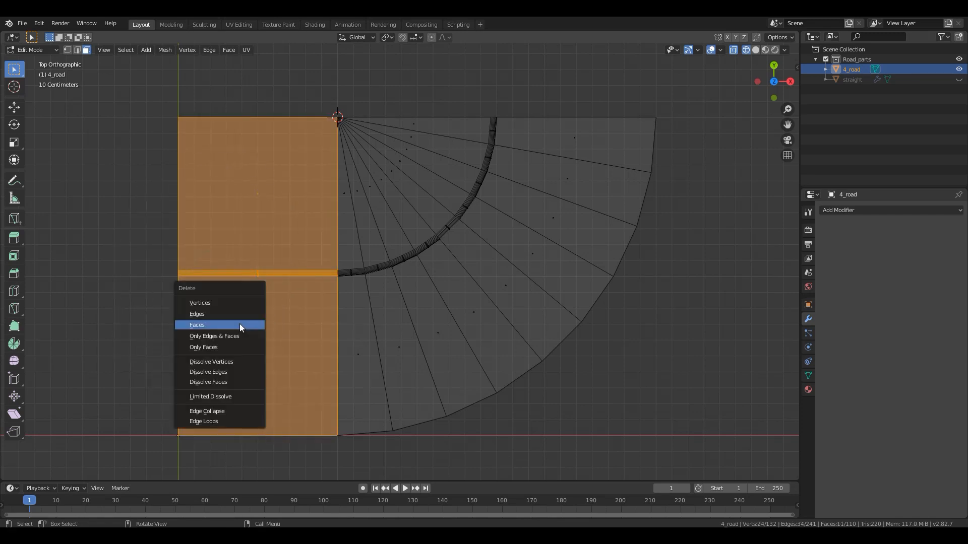
left_click(247, 326)
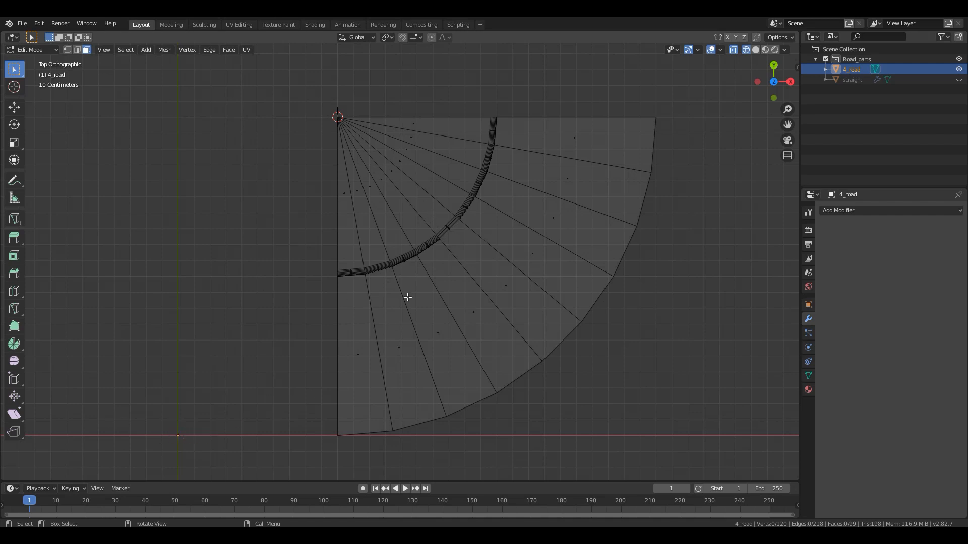
- Return to Object Mode and display the remaining curved corner in Material Preview shading
key("Tab")
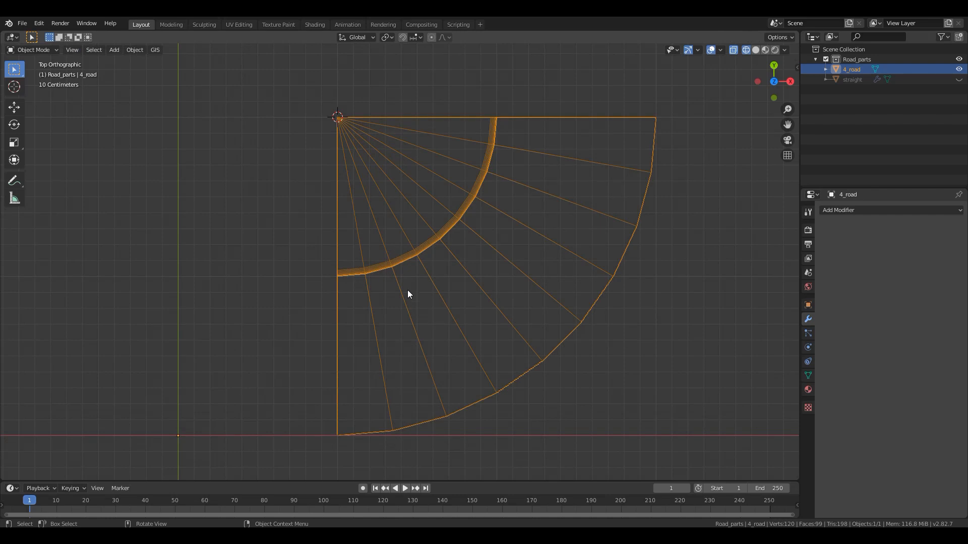
key("z")
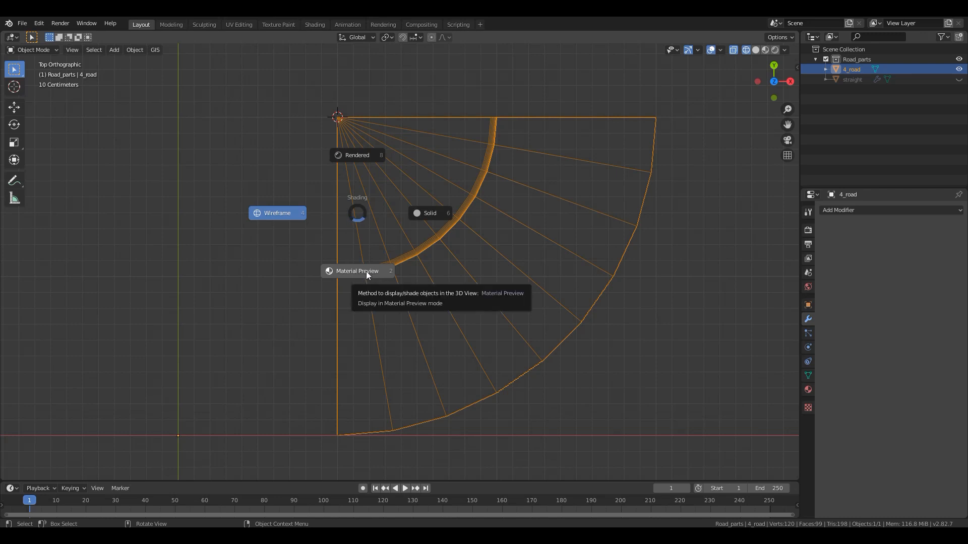
left_click(365, 272)
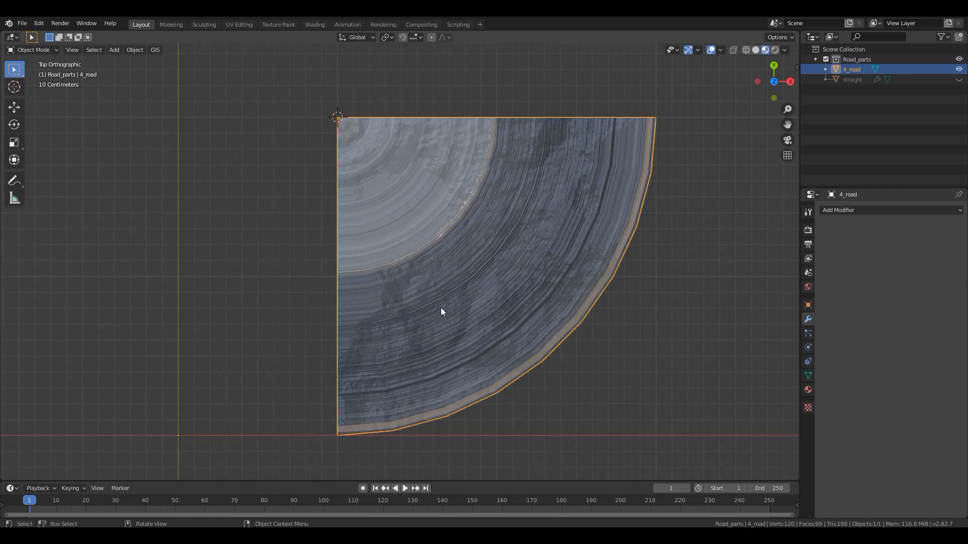
- Reset the 3D cursor to the world origin
scroll(441, 312, "down", 4)
key("shift+s")
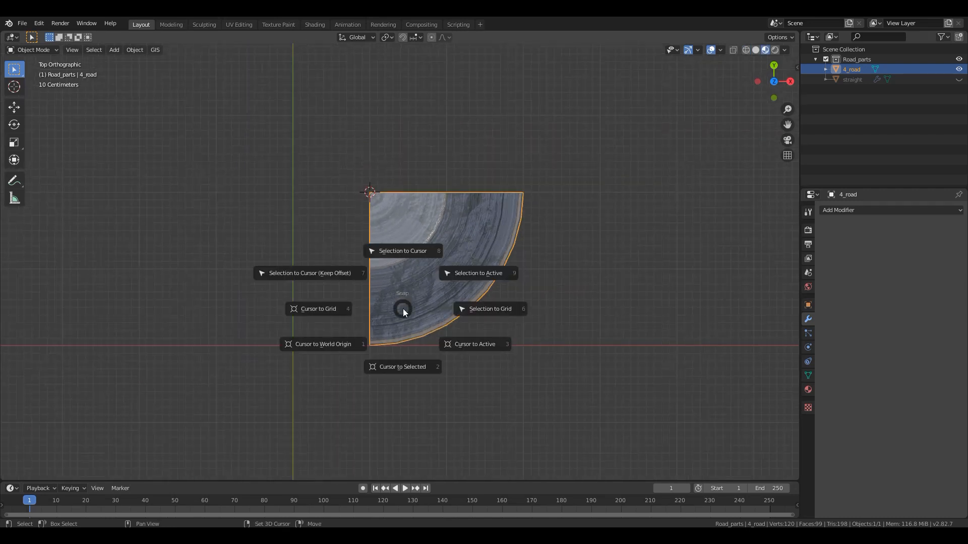
left_click(334, 347)
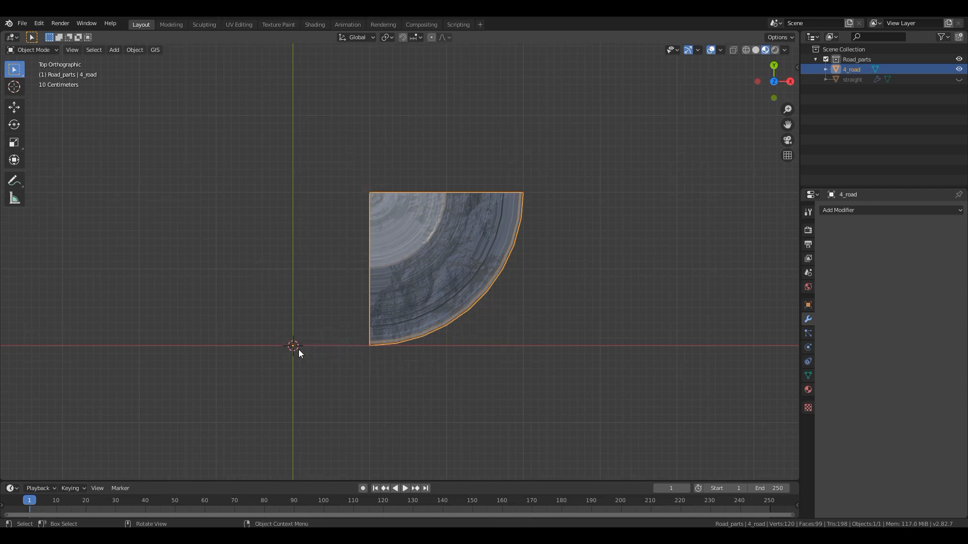
middle_click_drag(380, 321, 425, 274, "shift")
- In Edit Mode with vertex selection, snap the 3D cursor to the vertex where all the corner's wedge faces meet
key("Tab")
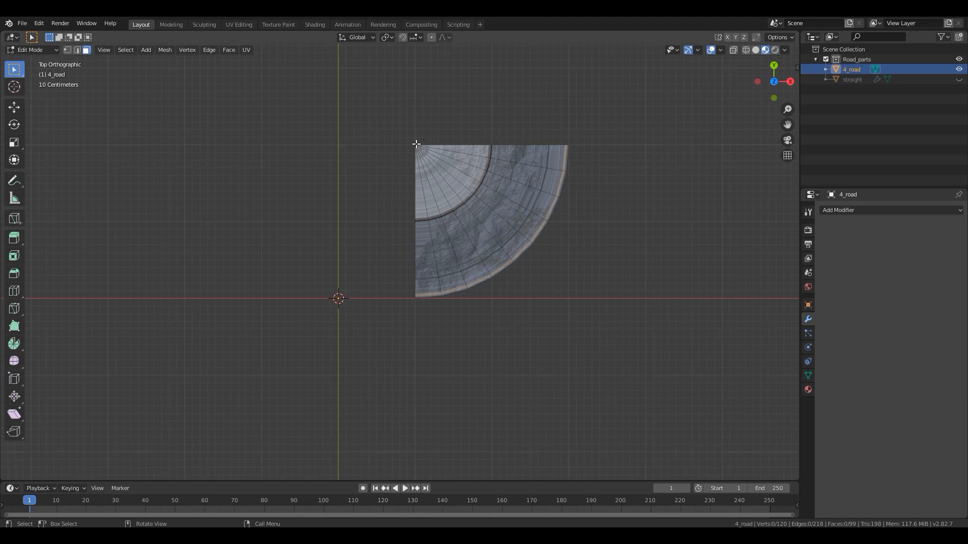
left_click(417, 148)
key("Tab")
key("Tab")
scroll(158, 91, "up", 3)
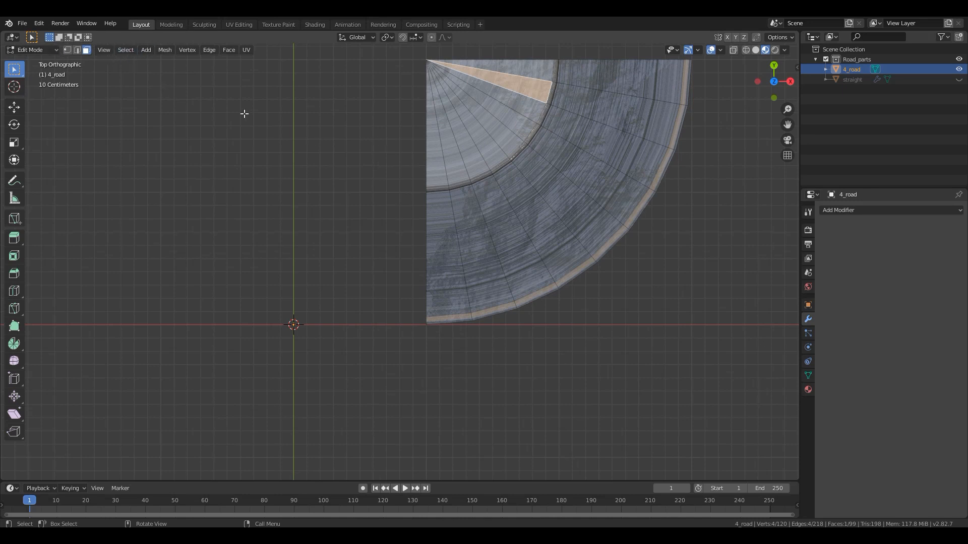
middle_click_drag(533, 199, 504, 277, "shift")
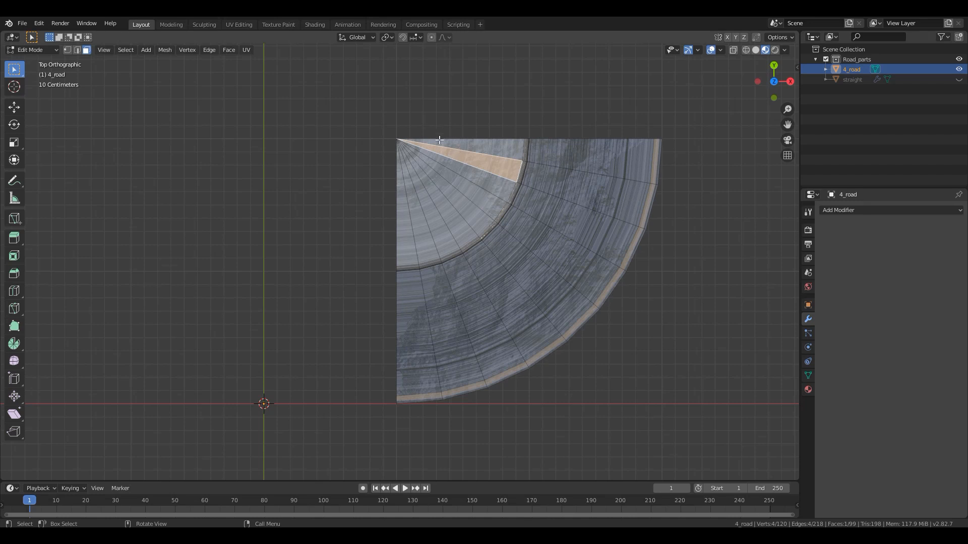
left_click(68, 49)
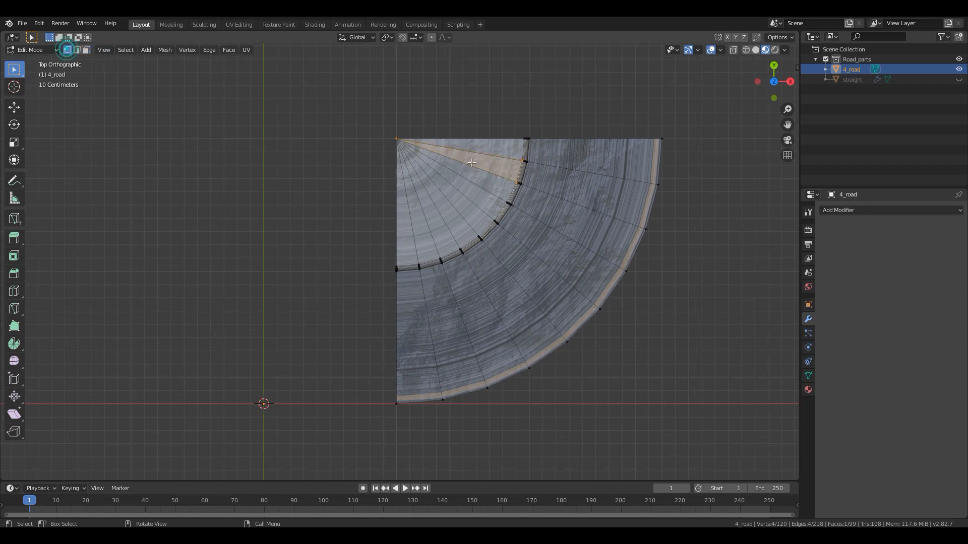
left_click(396, 139)
key("shift+s")
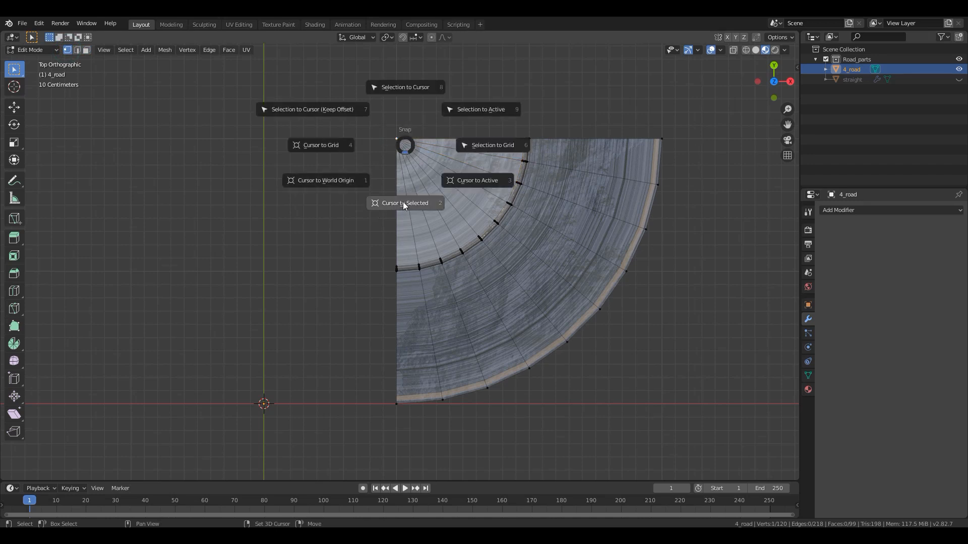
left_click(394, 205)
right_click(397, 139)
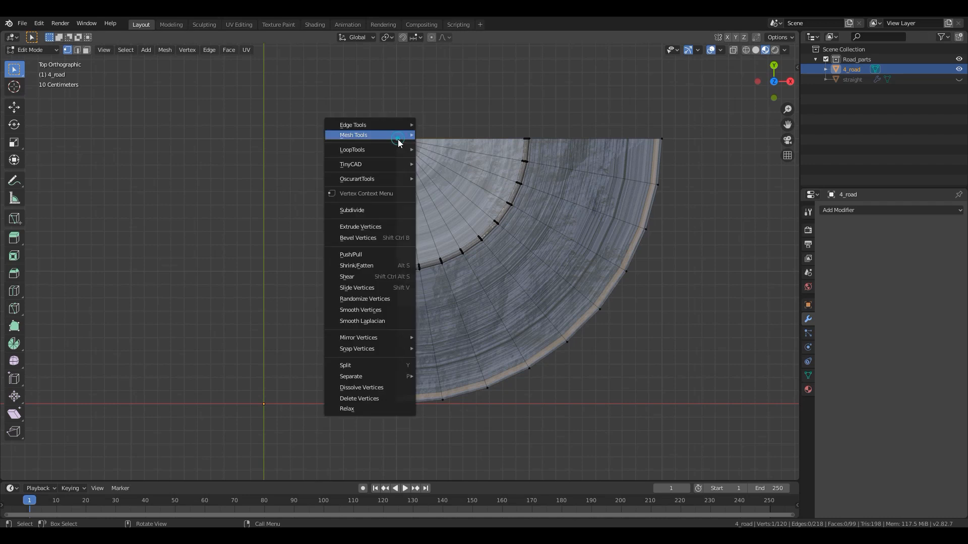
mouse_move(398, 140)
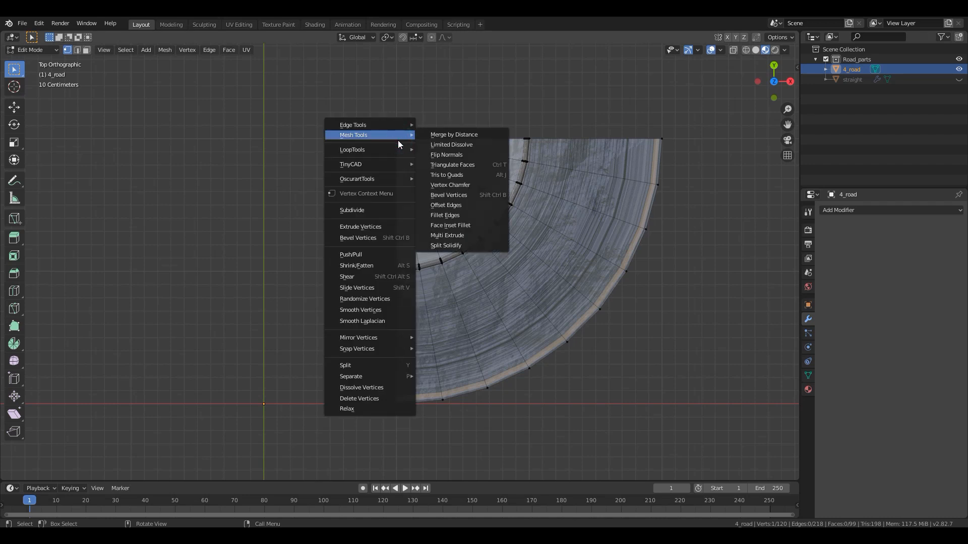
left_click(430, 90)
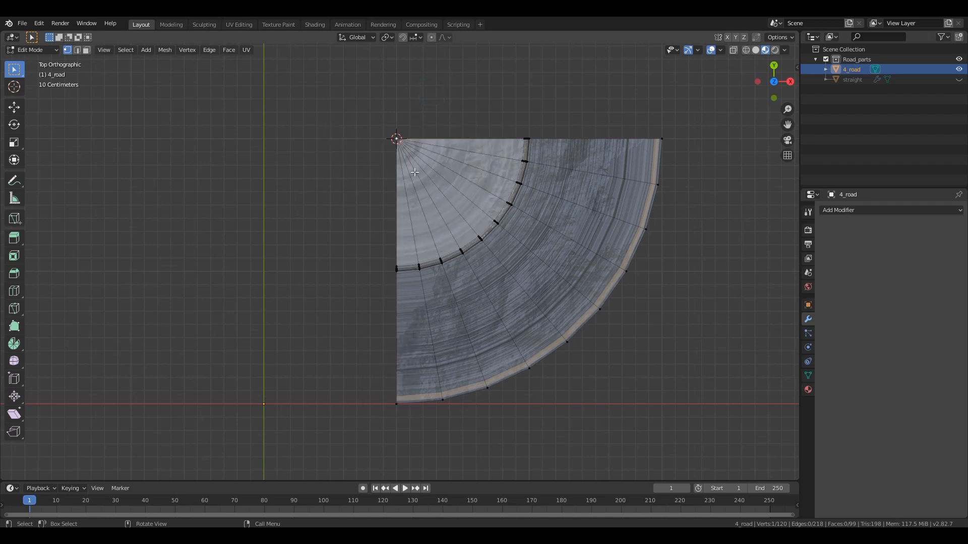
- Set the 4_road object's origin to the 3D cursor in Object Mode
key("Tab")
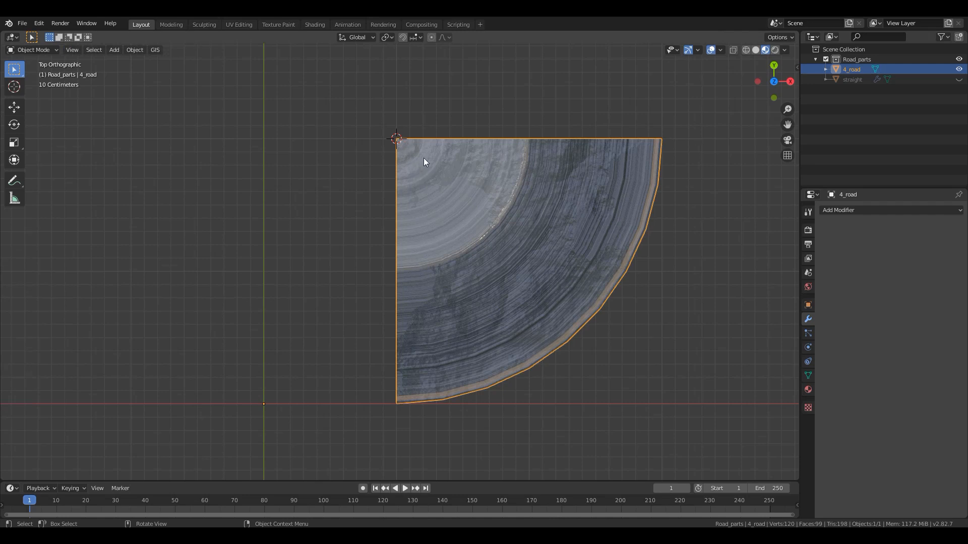
right_click(423, 159)
mouse_move(417, 158)
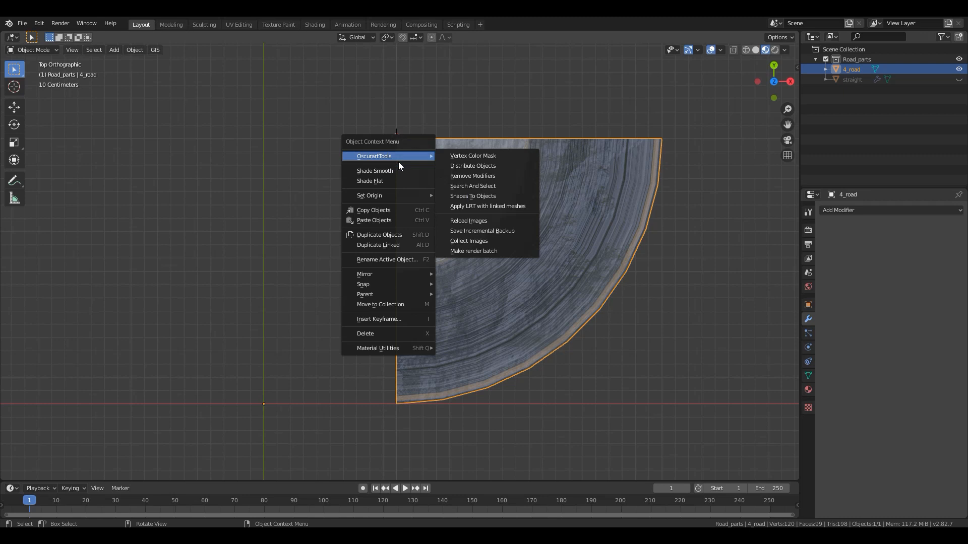
mouse_move(367, 195)
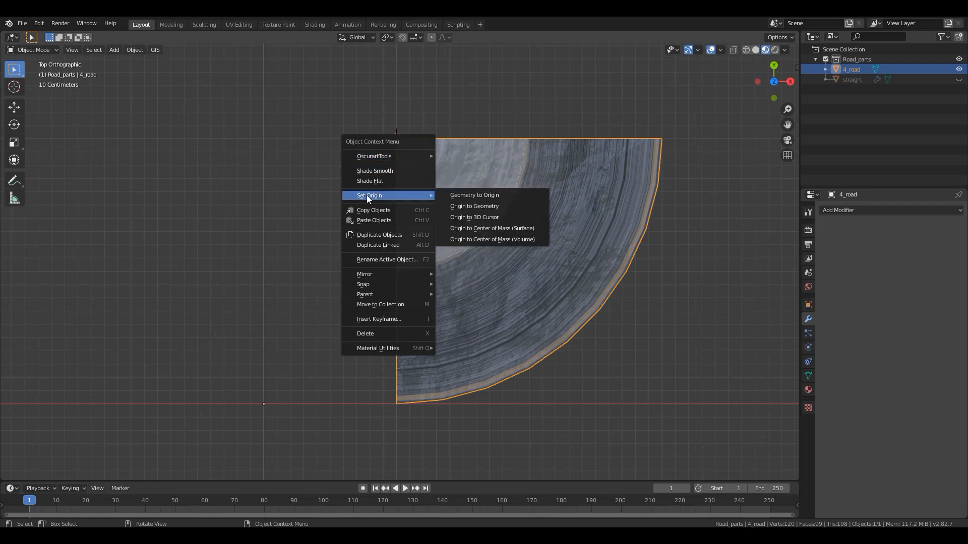
left_click(471, 217)
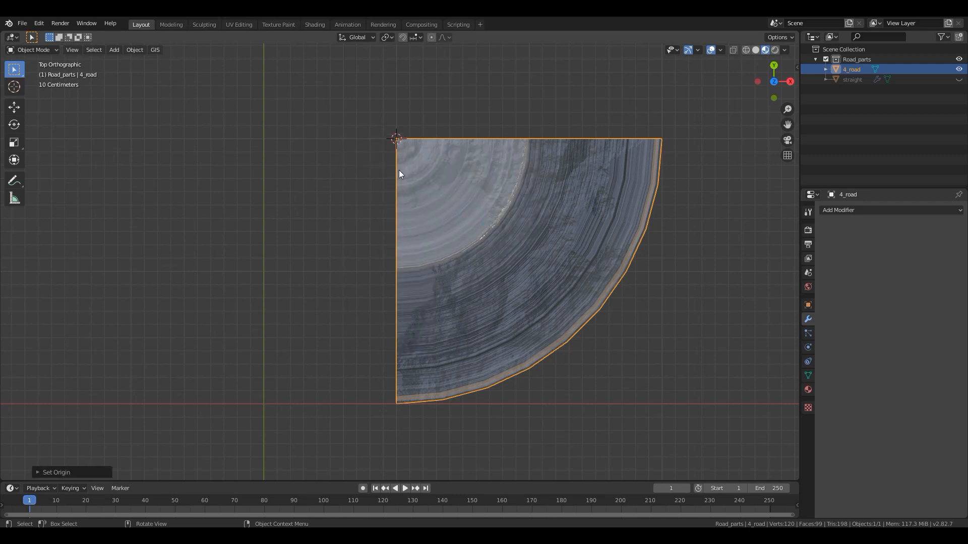
- Send the 3D cursor to the world origin and snap the 4_road object onto it
key("shift+s")
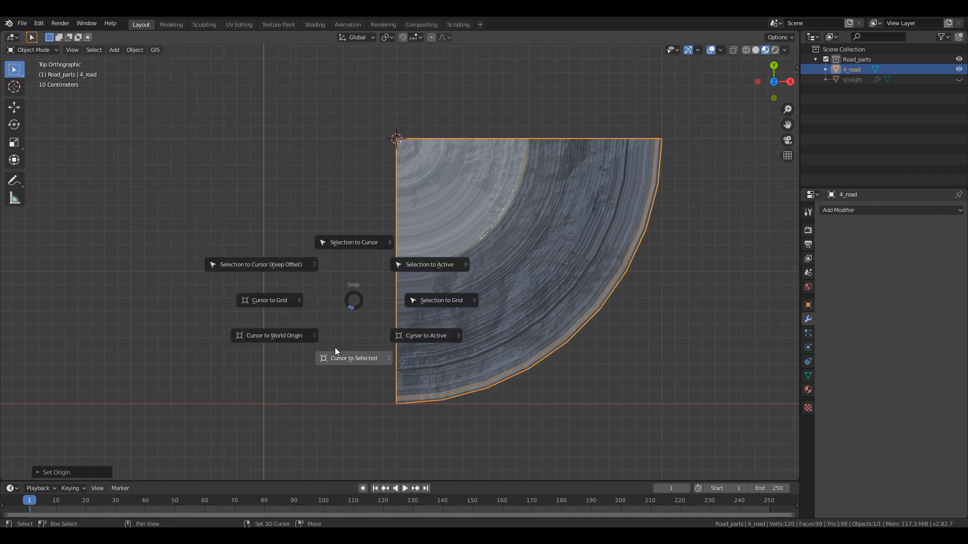
left_click(281, 336)
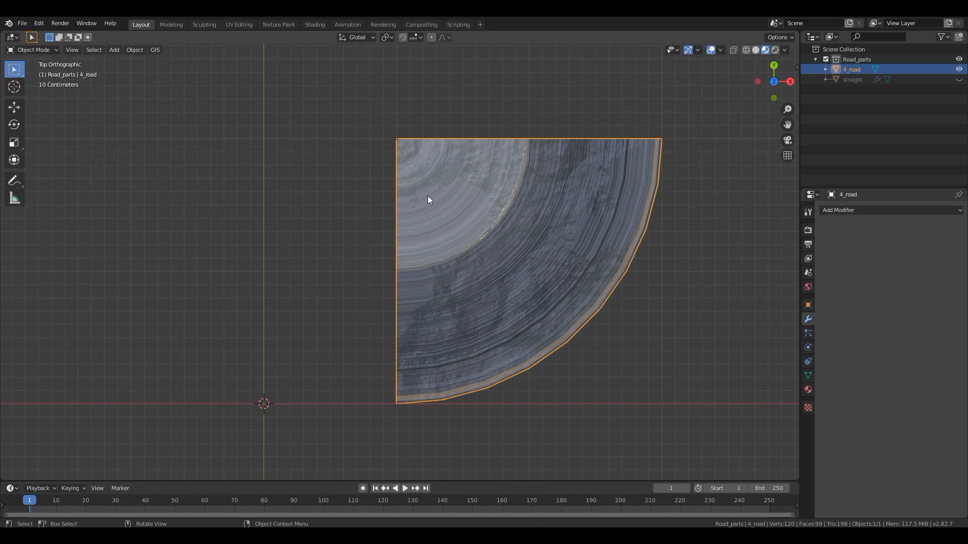
key("shift+s")
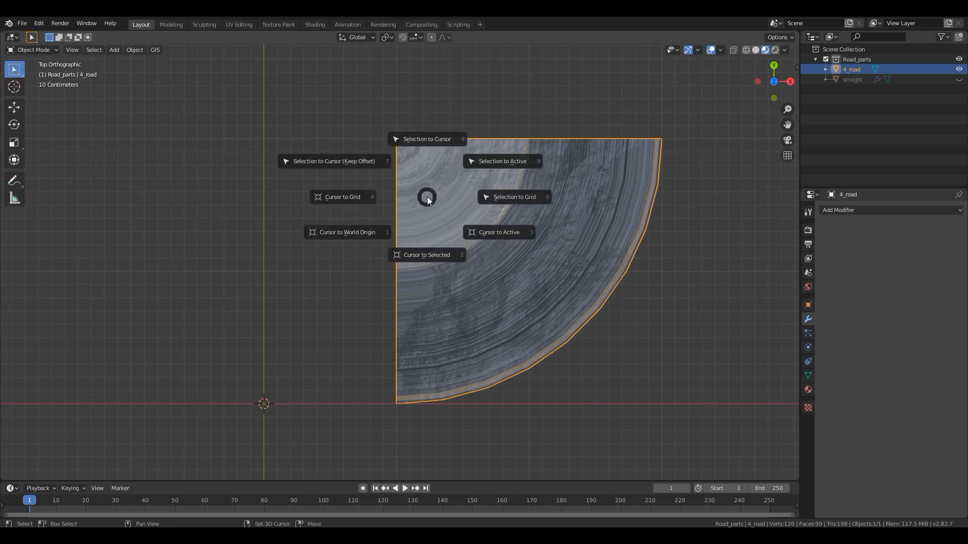
left_click(426, 141)
scroll(401, 398, "down", 3)
middle_click_drag(401, 398, 449, 232, "shift")
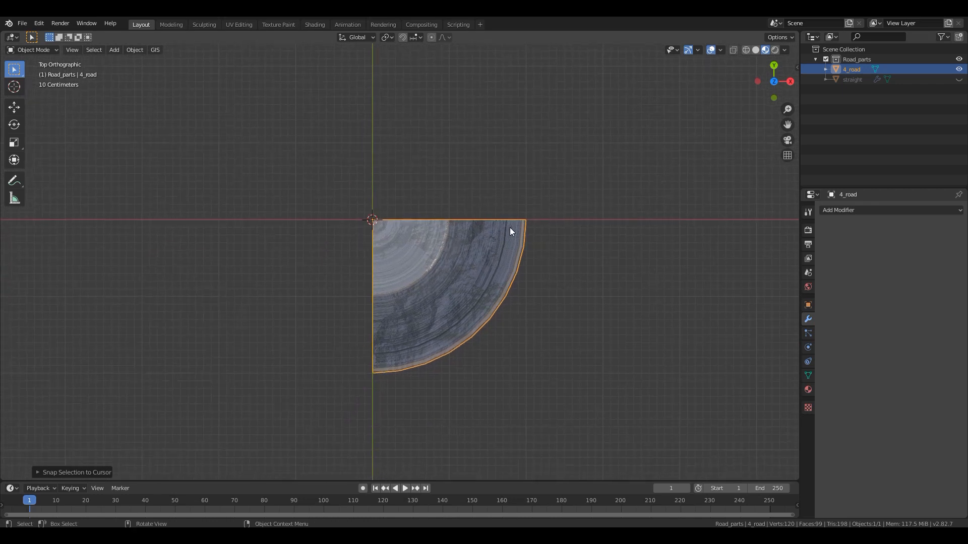
scroll(338, 273, "up", 6)
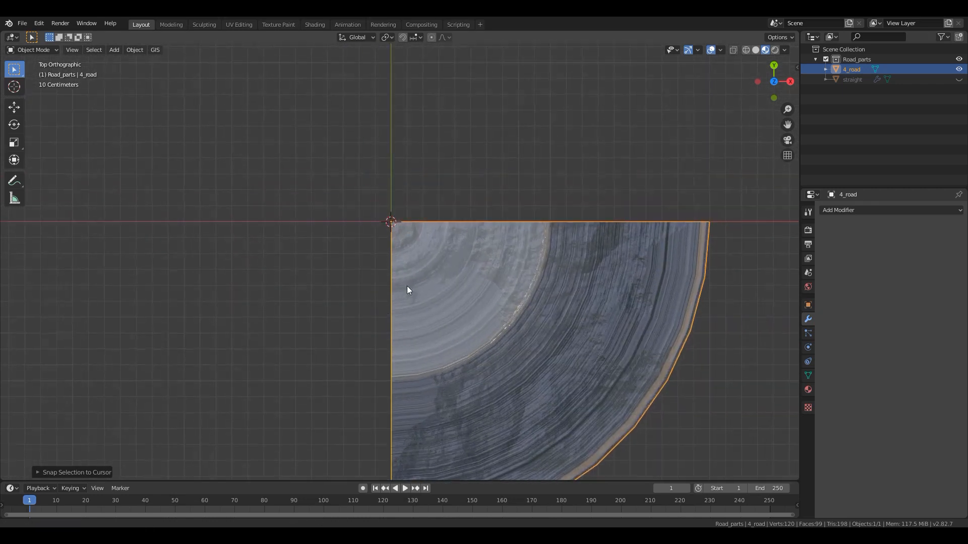
scroll(421, 280, "down", 5)
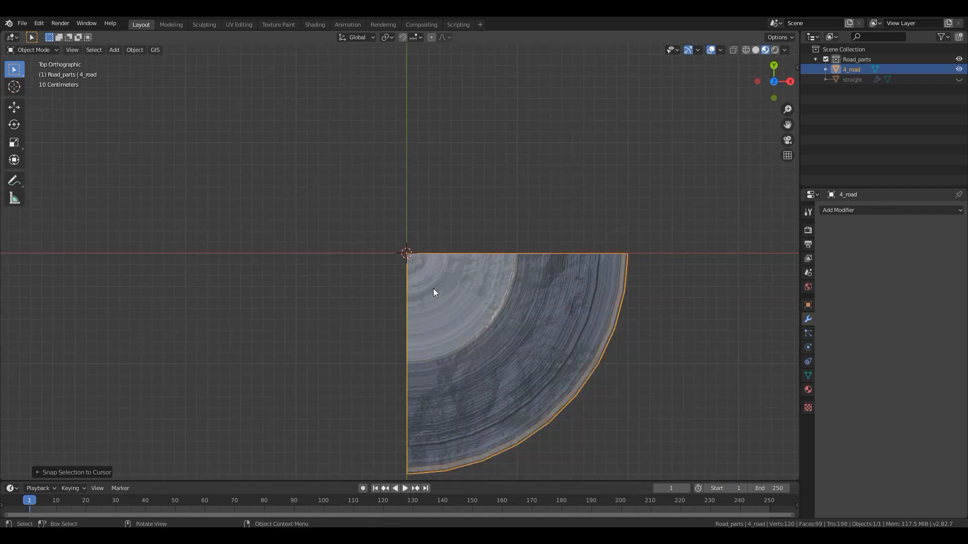
- Select all 4_road faces that use the sidewalk material in Edit Mode and open the UV Editing workspace
key("Tab")
scroll(473, 344, "down", 1)
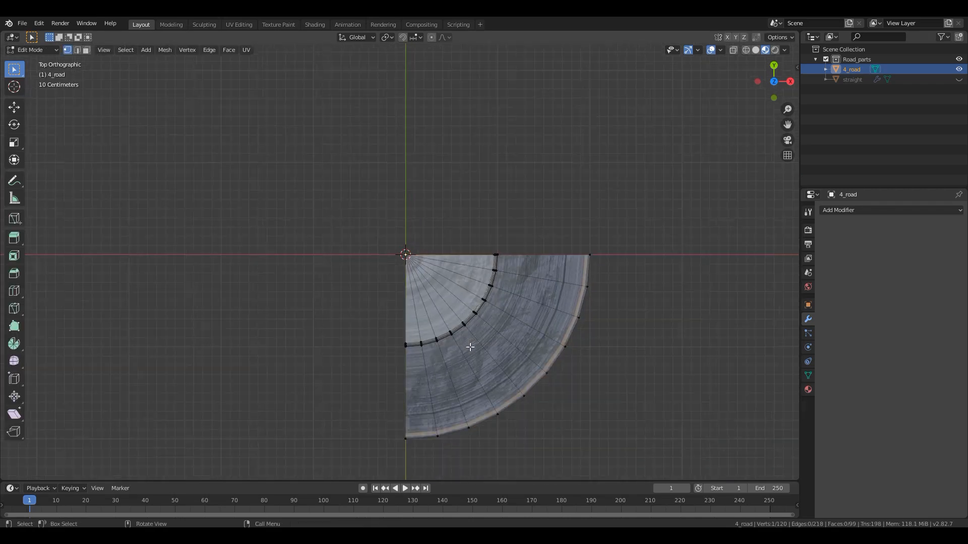
middle_click_drag(436, 293, 364, 212, "shift")
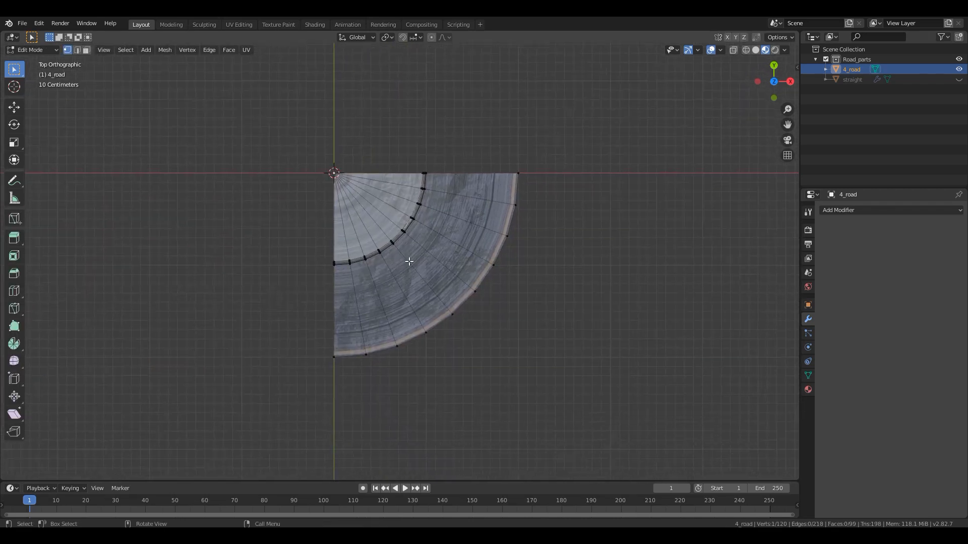
left_click(807, 388)
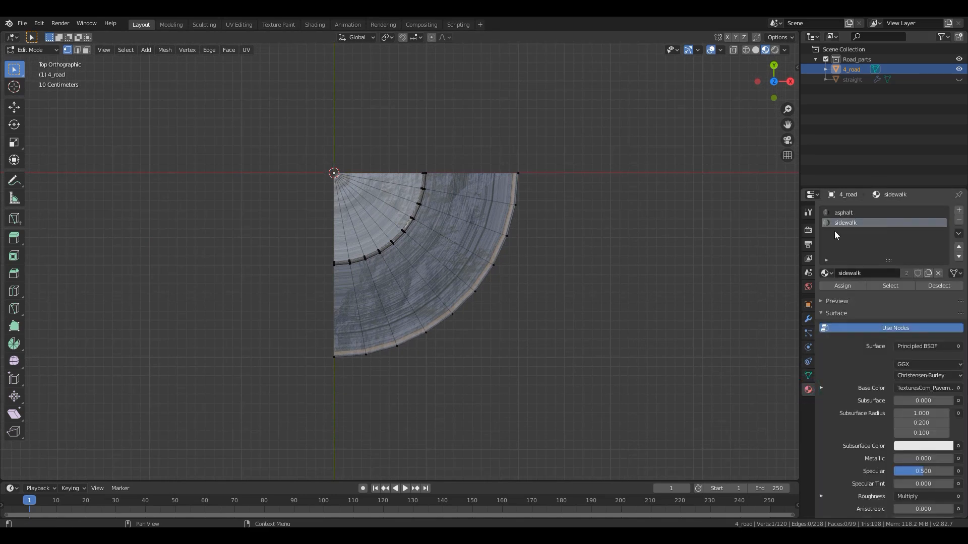
left_click(890, 286)
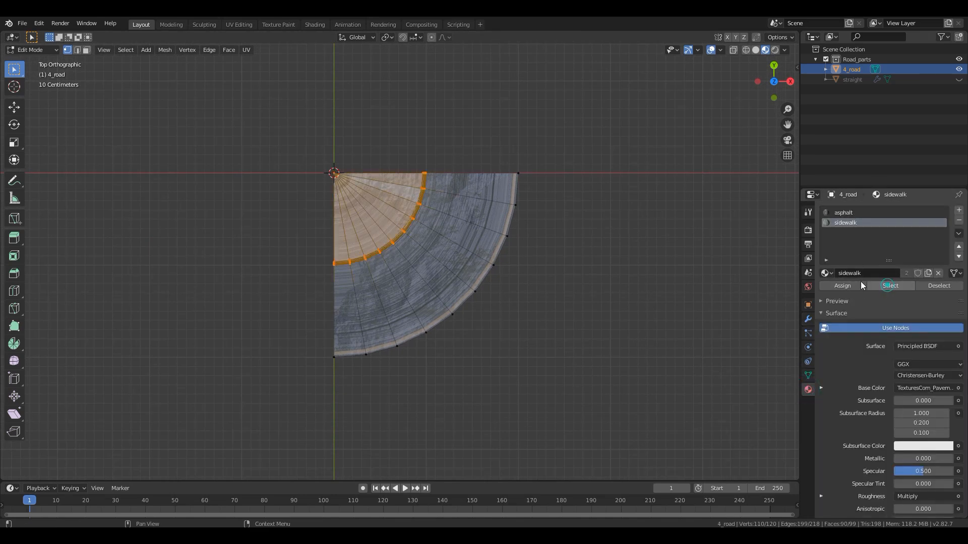
scroll(302, 192, "up", 2)
middle_click_drag(326, 210, 344, 214, "shift")
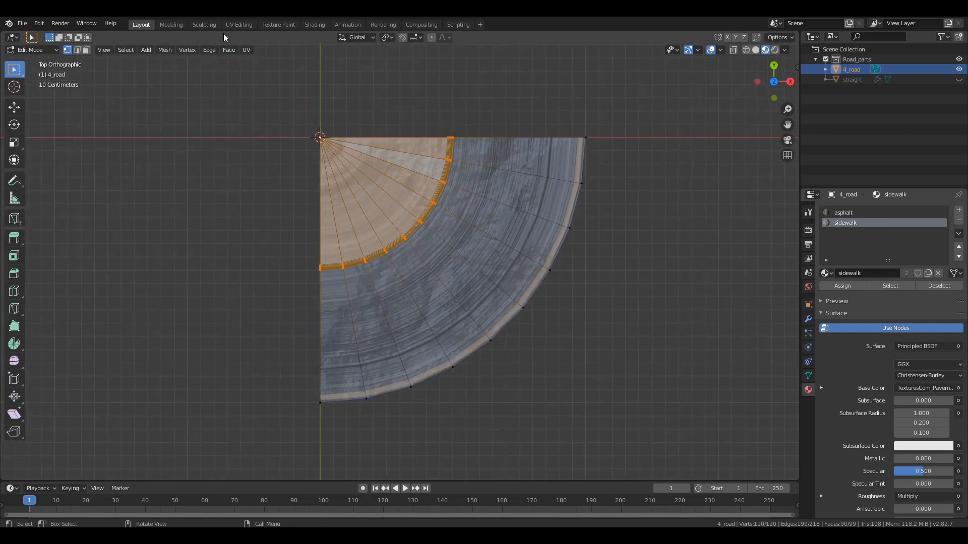
left_click(239, 24)
scroll(681, 293, "down", 4)
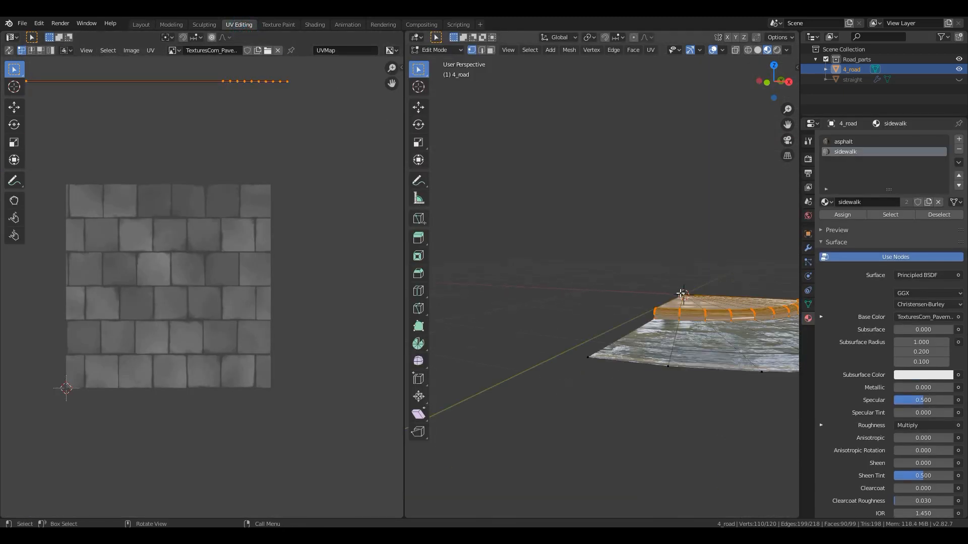
- Unwrap the selected sidewalk faces of 4_road from the top orthographic view
key("KP_7")
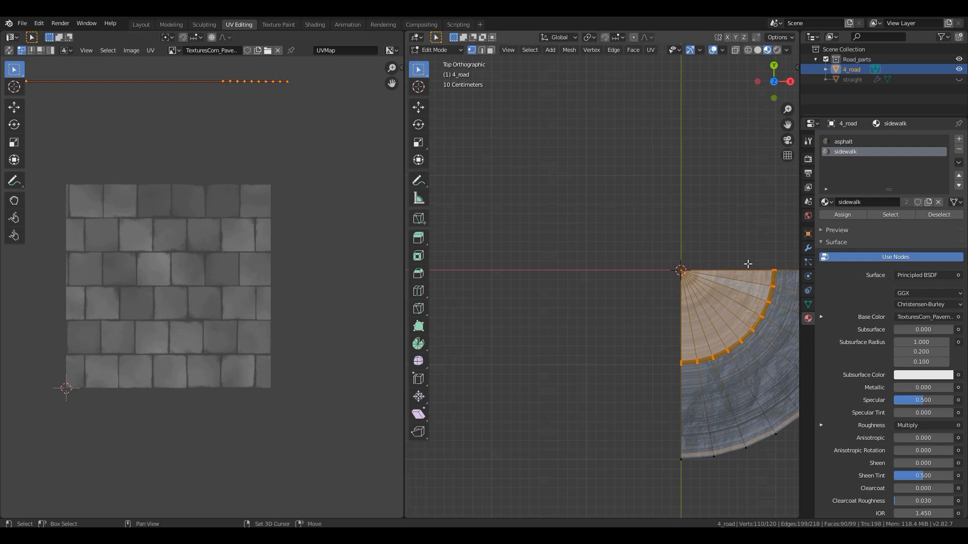
key("KP_Decimal")
scroll(581, 195, "down", 2)
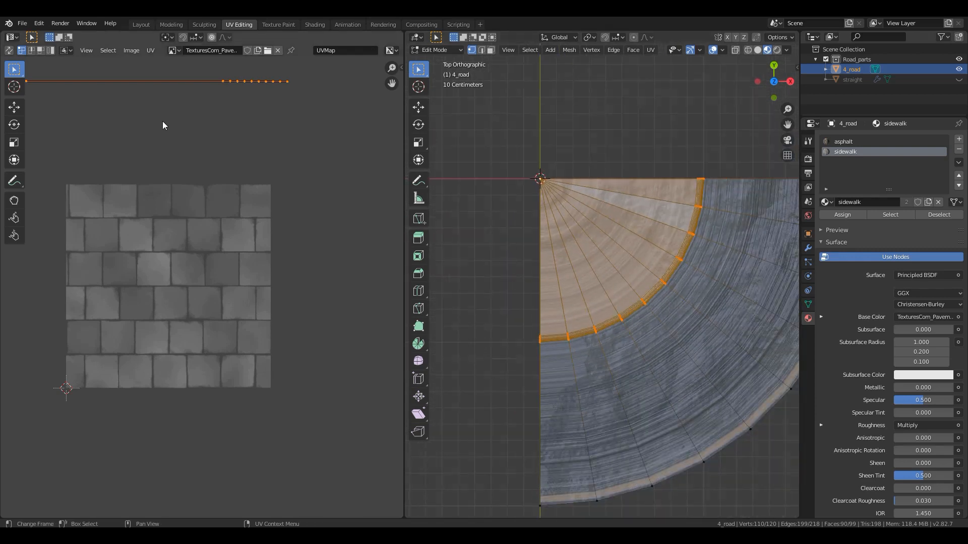
scroll(160, 237, "down", 5)
scroll(159, 244, "up", 3)
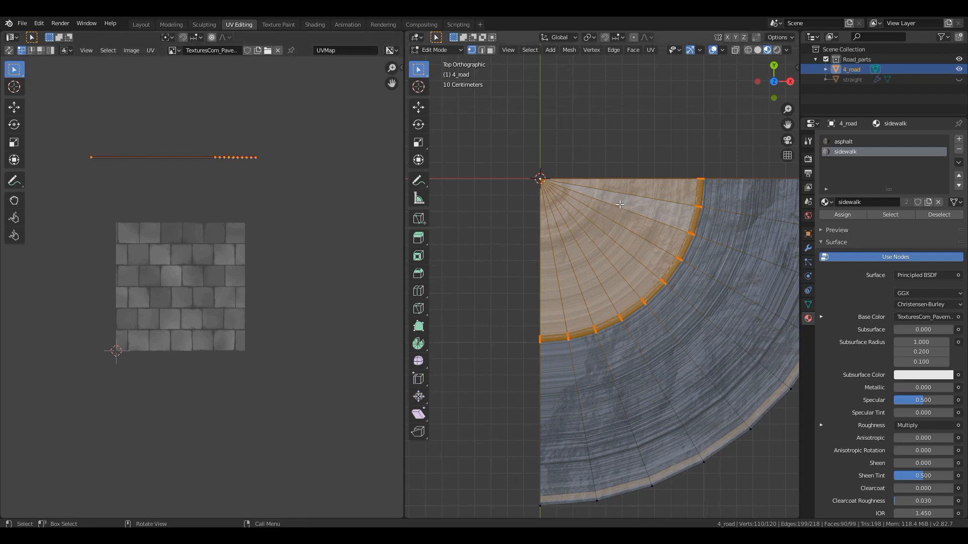
key("u")
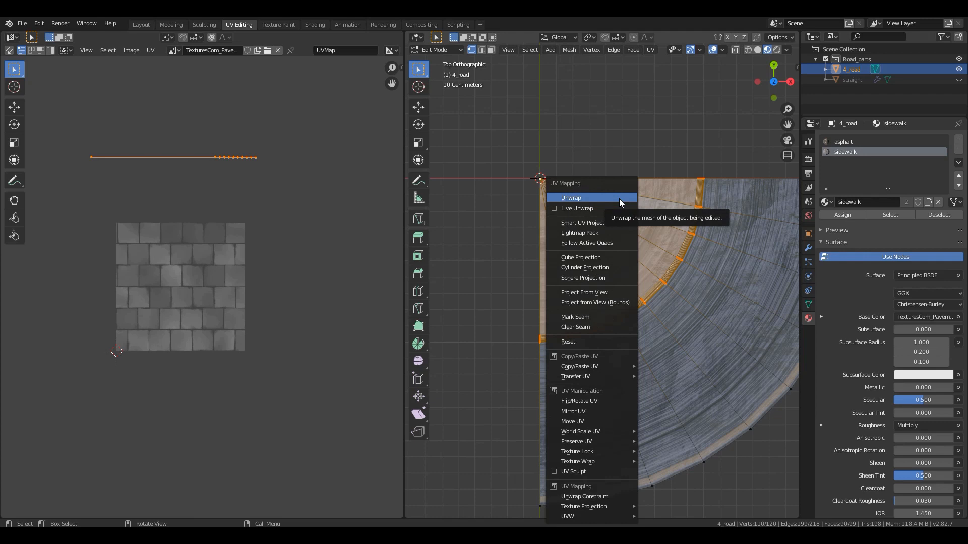
left_click(619, 198)
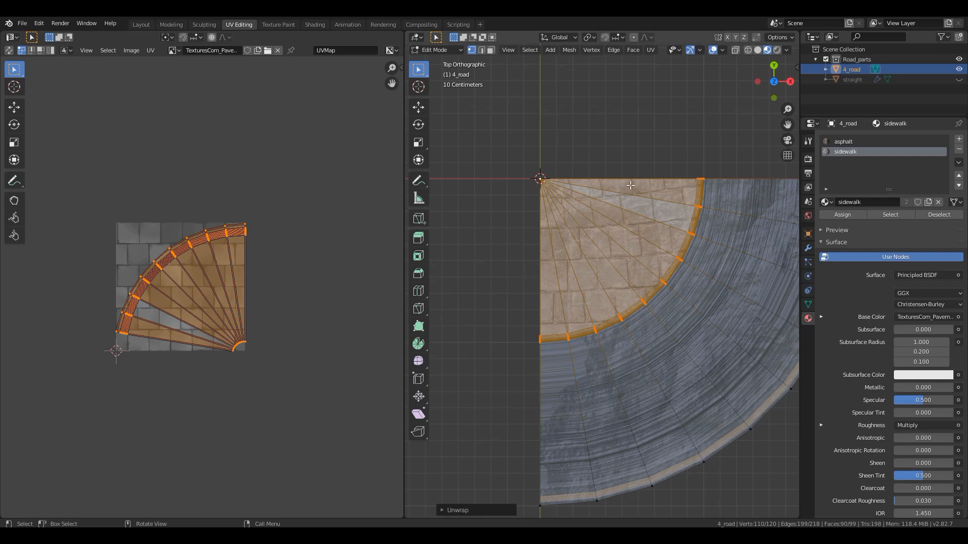
middle_click_drag(252, 321, 288, 301)
scroll(196, 274, "up", 4)
scroll(278, 314, "down", 4)
scroll(205, 329, "up", 2)
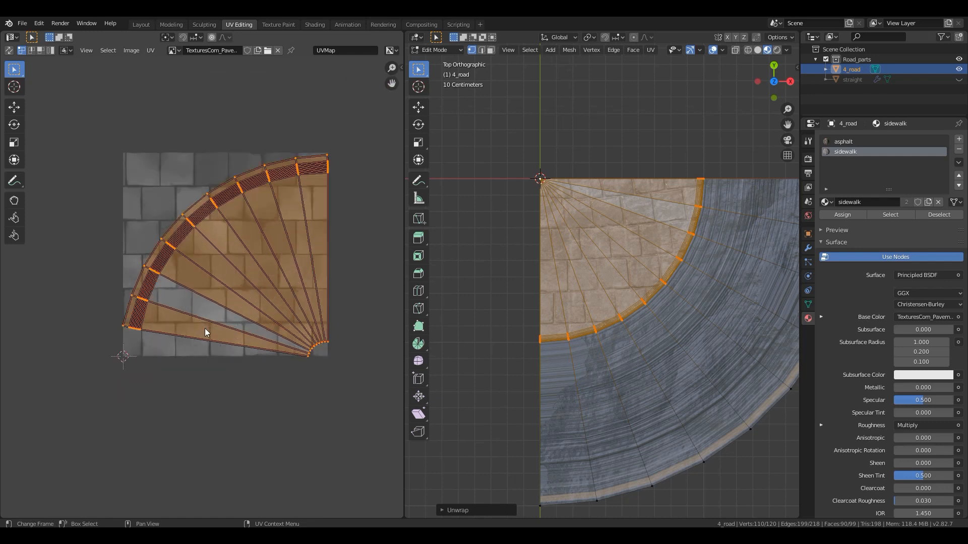
- Flatten the UV points at the fan's inner tip into a horizontal row by scaling them to 0 along Y
left_click(193, 338)
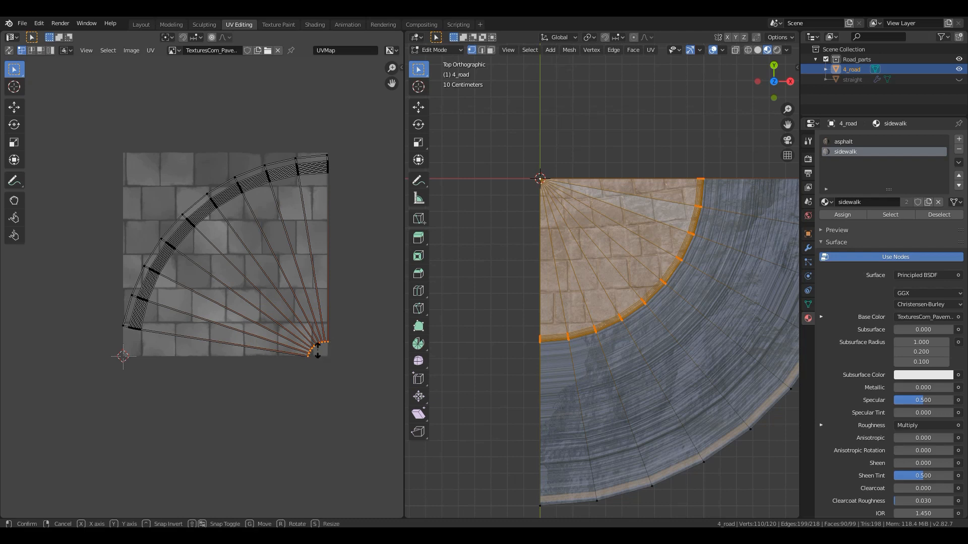
key("s")
type("y")
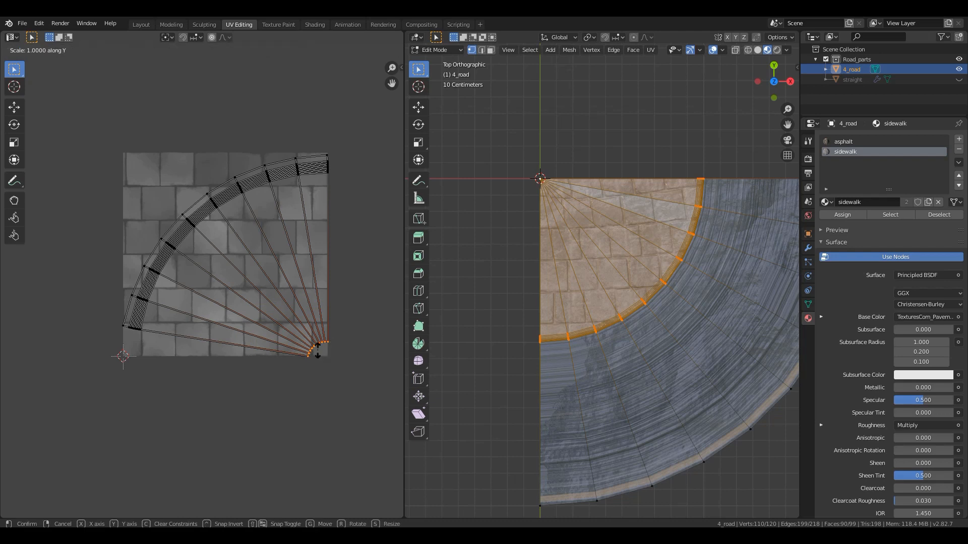
type("0")
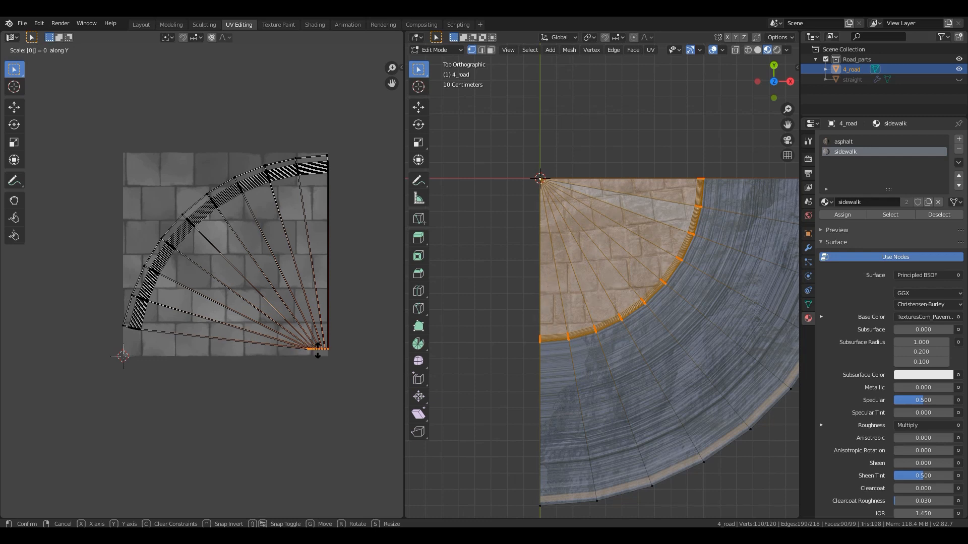
key("Return")
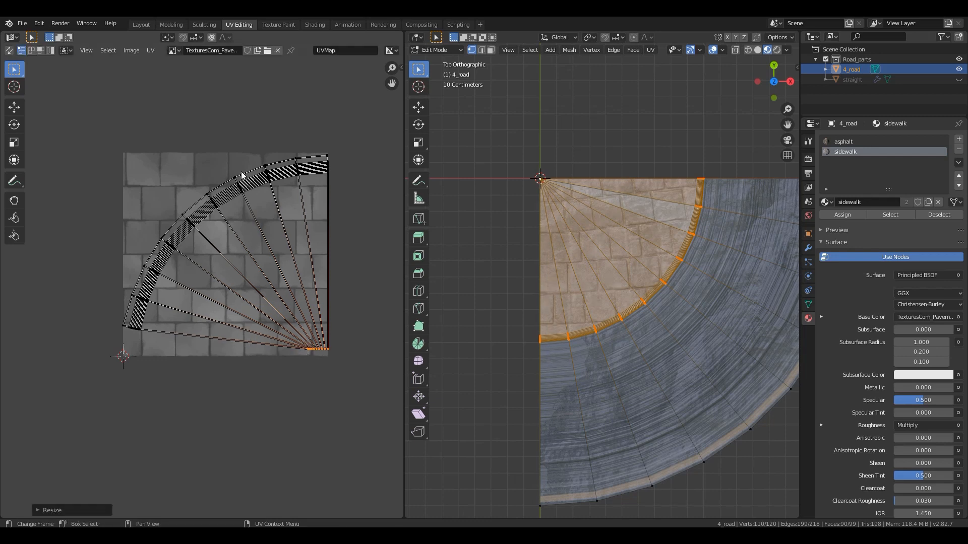
- Flatten the outermost curb UV arc to 0 along Y and move the row up to the texture's upper edge
left_click(224, 179)
key("s")
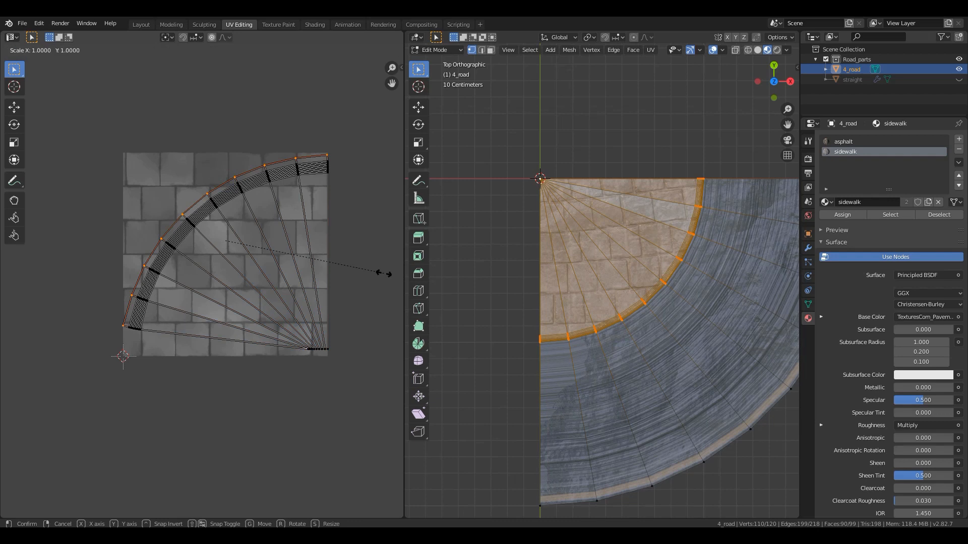
key("y")
key("0")
key("Return")
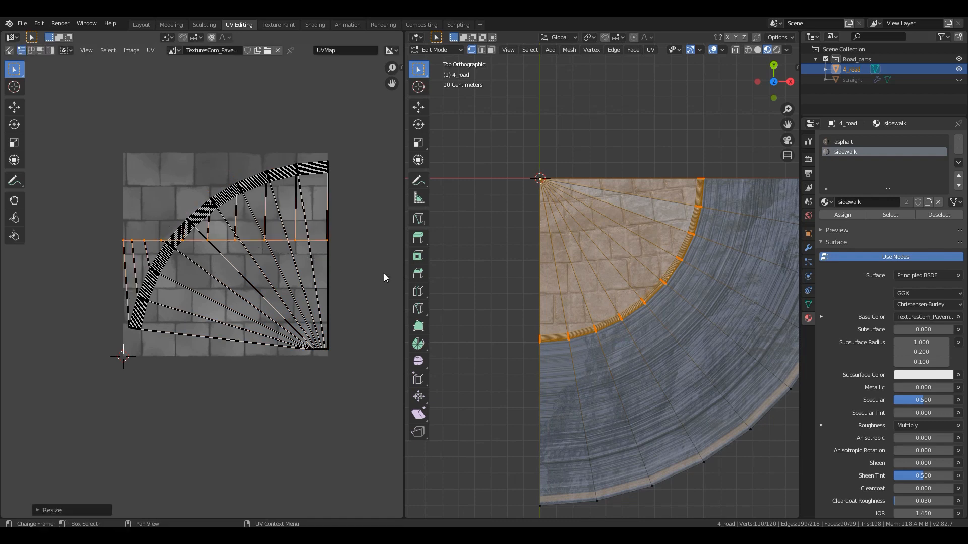
key("g")
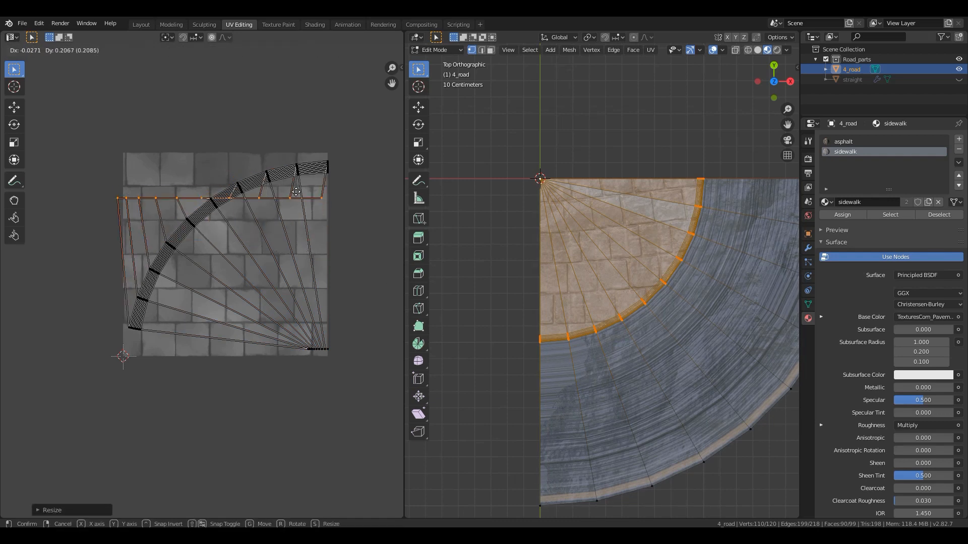
key("y")
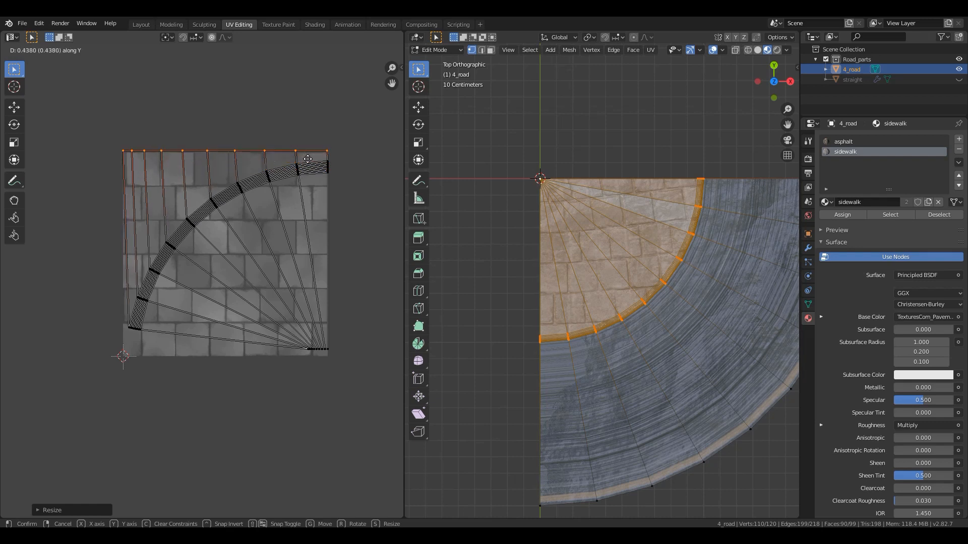
left_click(308, 161)
- Flatten the second curb UV arc to 0 along Y and raise it to just below the first row
left_click(249, 177, "alt")
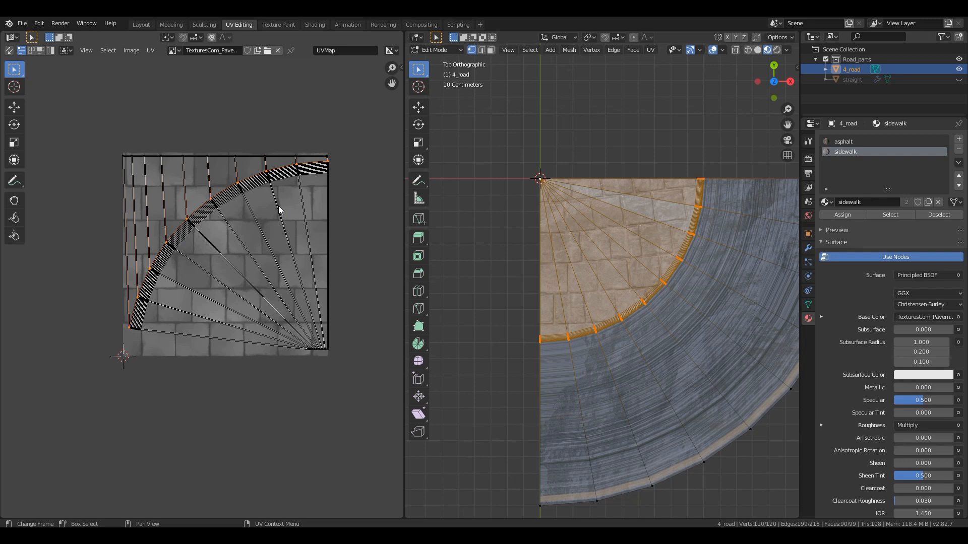
key("s")
key("y")
key("0")
key("Return")
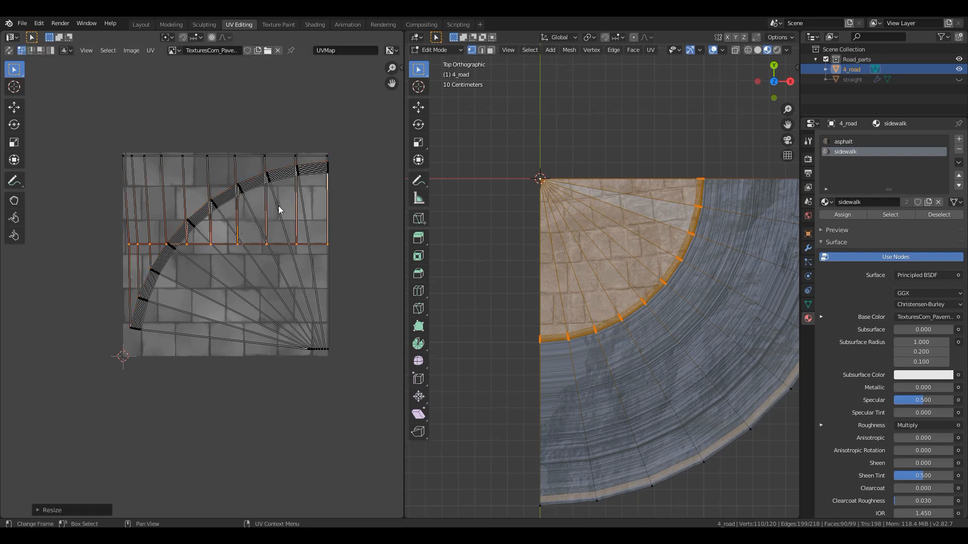
key("g")
key("y")
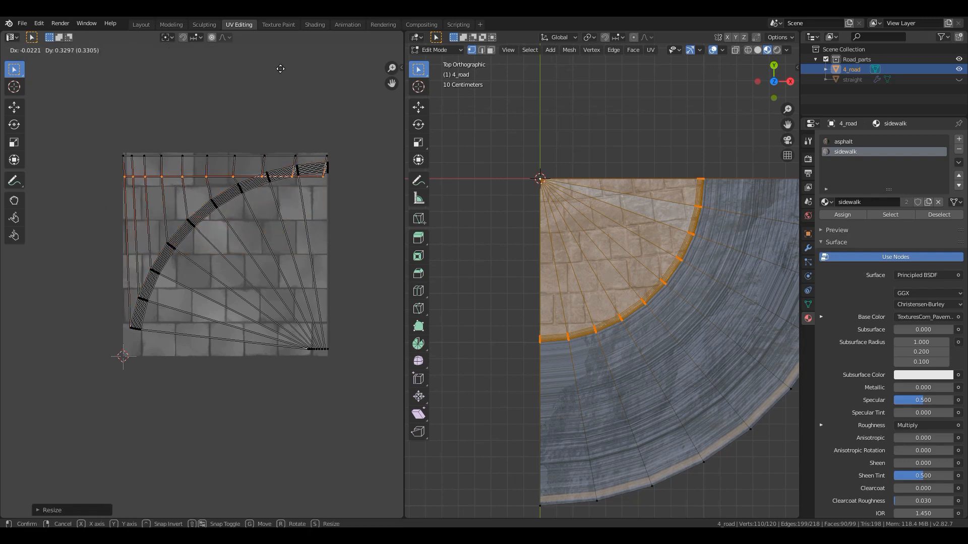
left_click(278, 64)
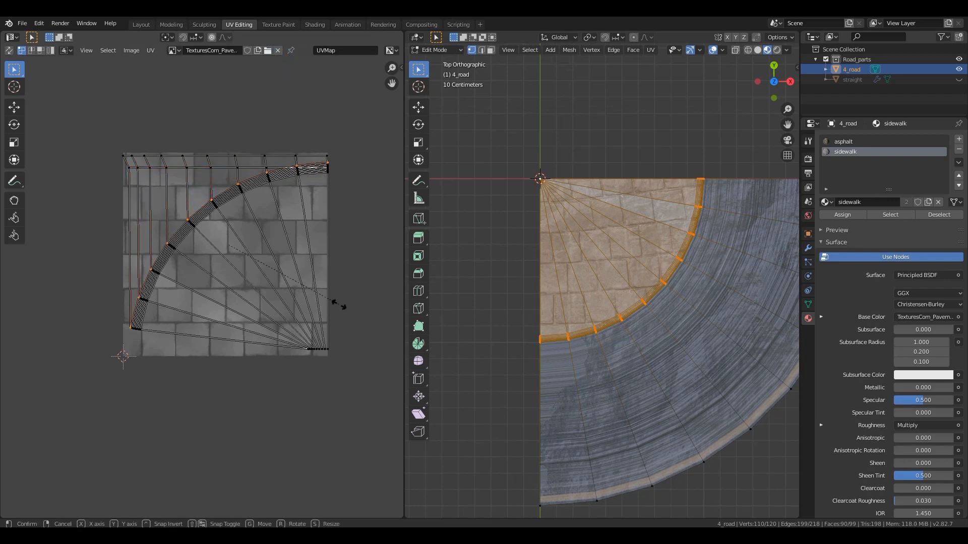
- Straighten the third curb UV arc into a horizontal row by scaling it to 0 along Y
key("ctrl+z")
left_click(159, 261, "alt")
key("s")
key("y")
key("0")
key("Return")
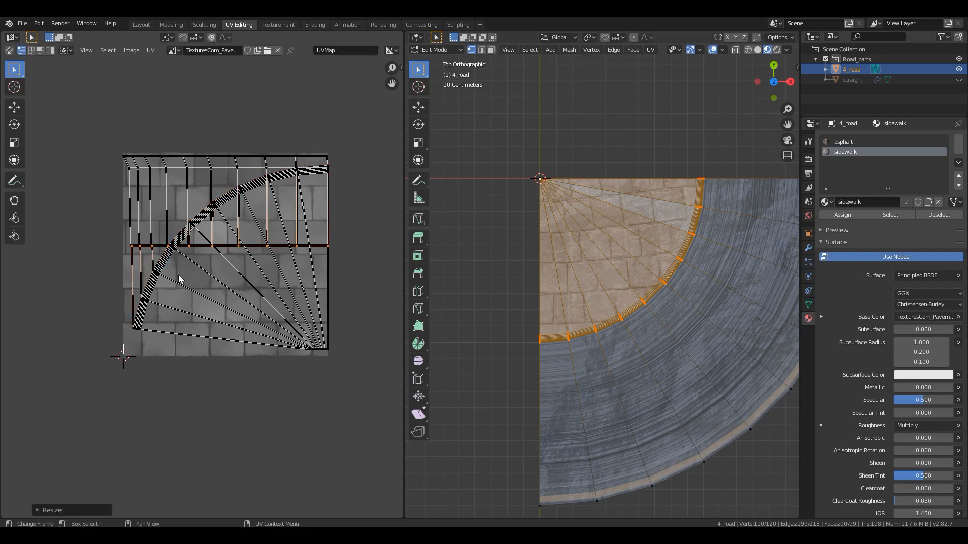
- Shift one flattened curb UV row slightly down along Y to separate it from the row lying near it
key("g")
left_click(197, 259)
left_click(212, 254)
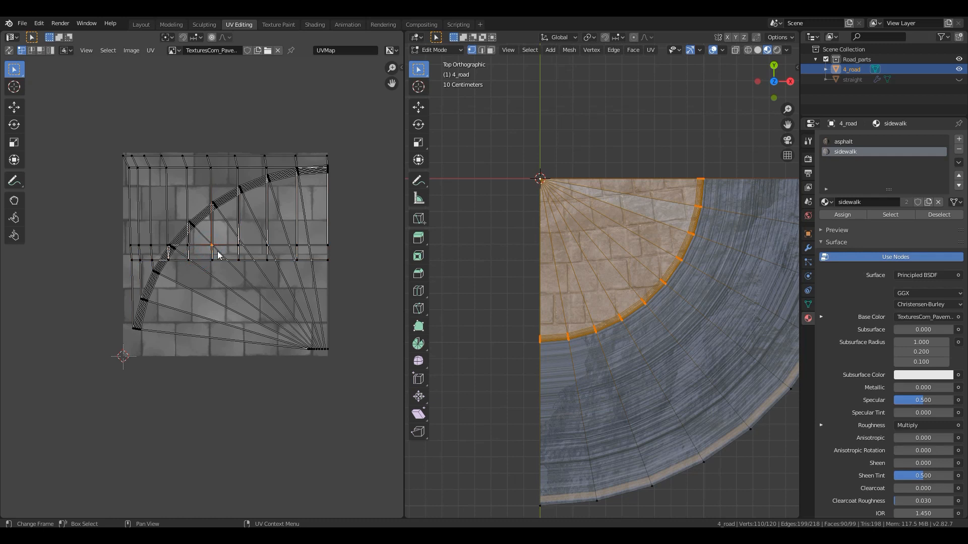
left_click(222, 260, "alt")
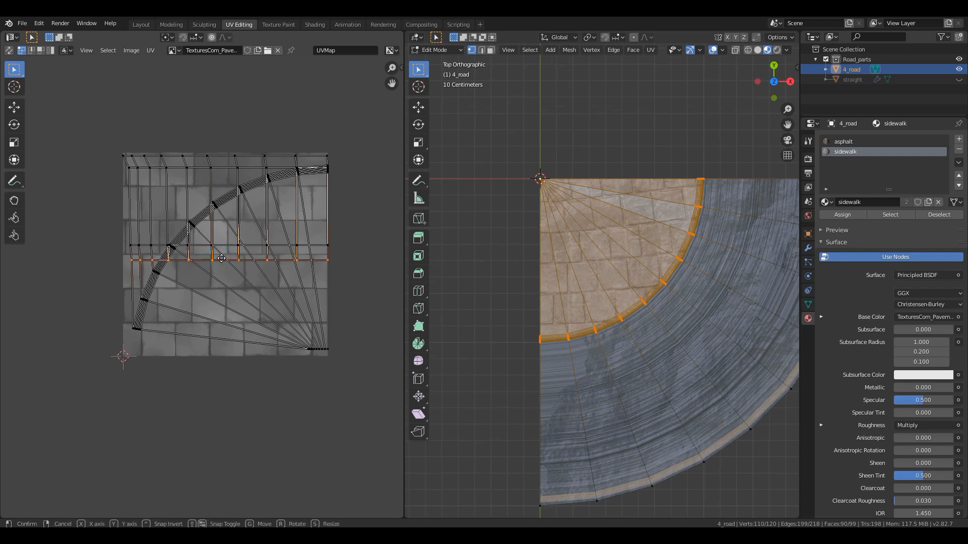
key("g")
key("y")
left_click(224, 261)
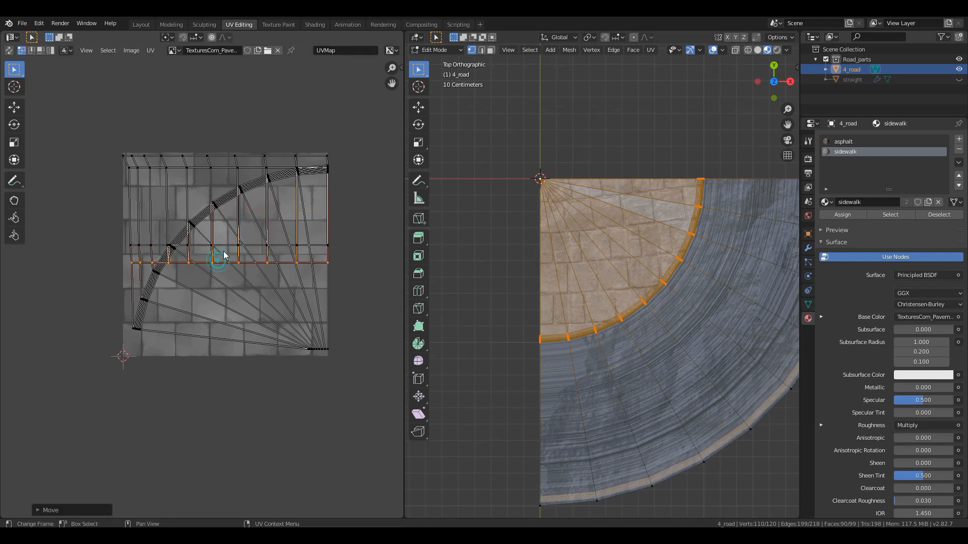
- Select the higher of the two separated UV rows and move it up along Y to just below the second row
left_click(245, 244, "shift")
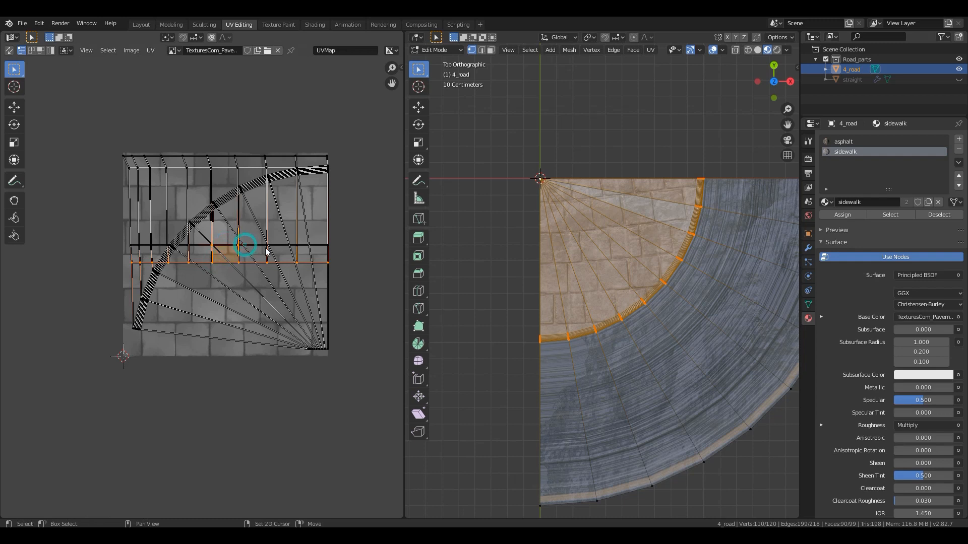
mouse_move(337, 233)
left_mouse_down()
mouse_move(143, 277)
mouse_move(261, 268)
left_mouse_up()
left_click(280, 248, "alt")
key("g")
key("y")
left_click(276, 177)
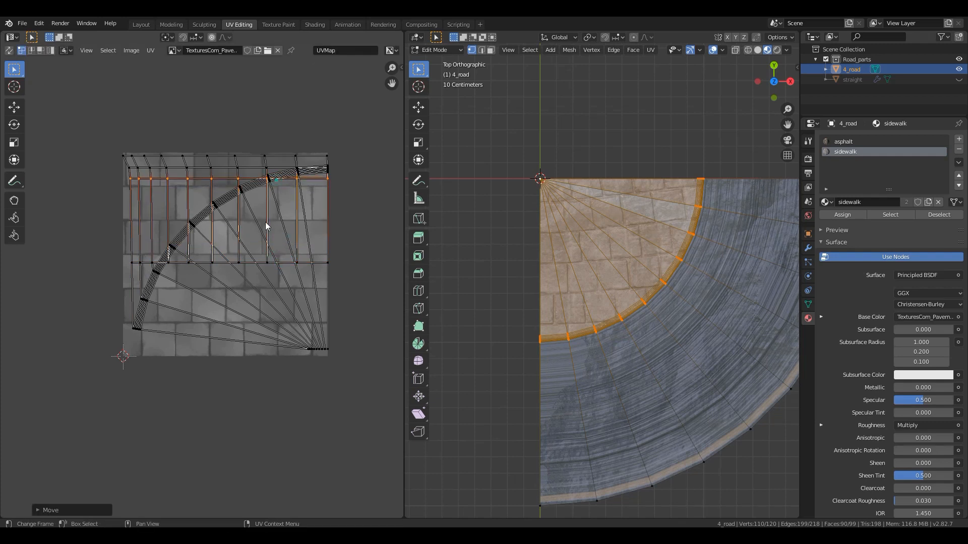
- Move the remaining separated UV row up along Y to sit directly below the third row
left_click(258, 261, "alt")
key("g")
key("y")
left_click(256, 188)
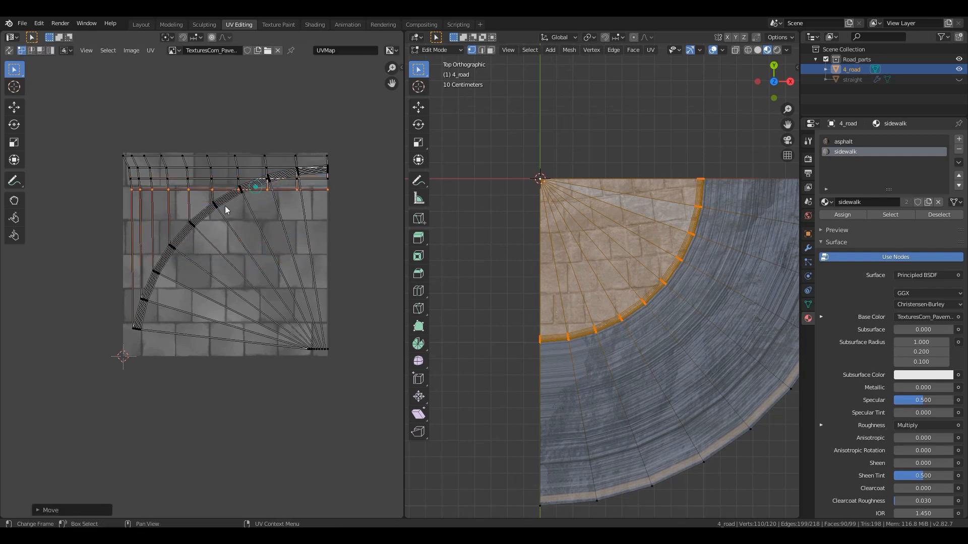
- Flatten the fifth curb UV arc to 0 along Y and raise it to just below the fourth row
left_click(200, 207, "alt")
key("s")
key("y")
key("0")
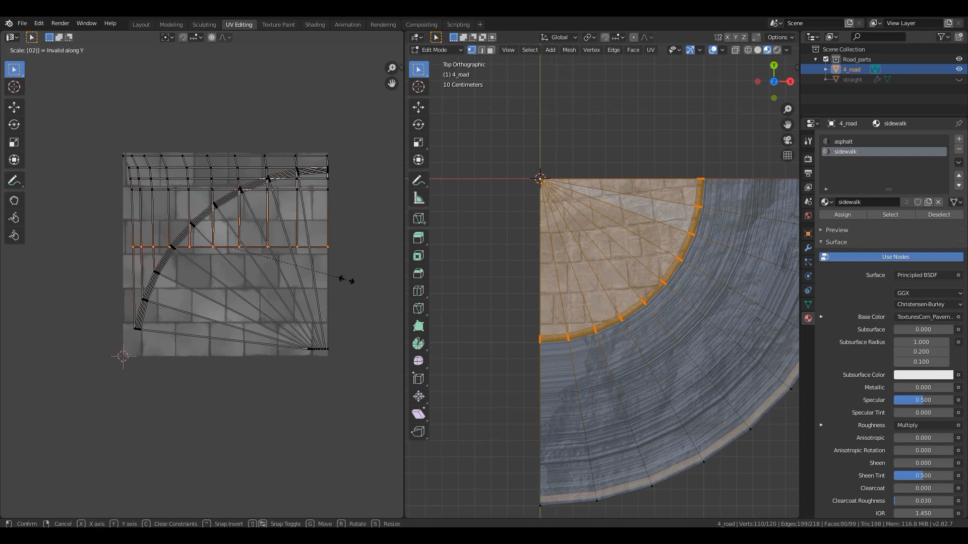
key("Return")
key("g")
key("y")
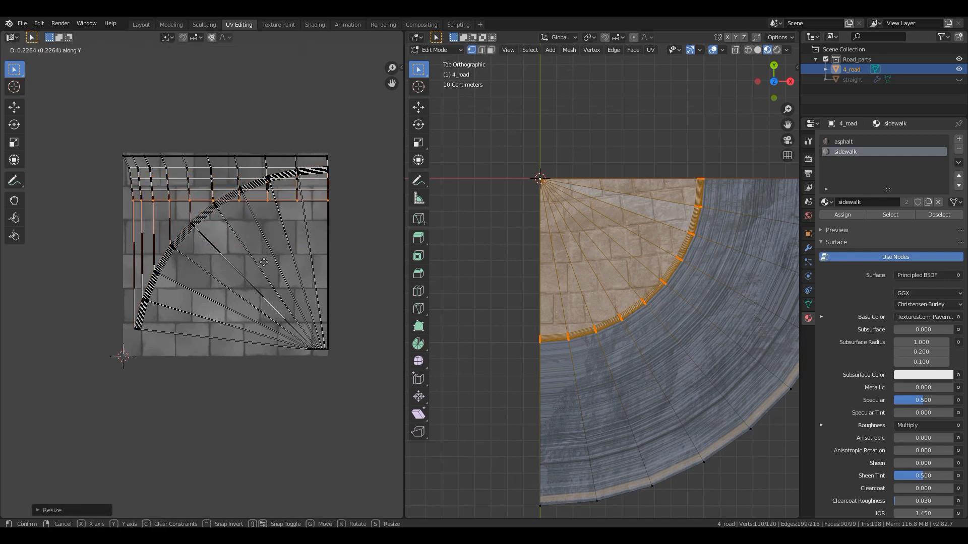
left_click(264, 262)
- Flatten the sixth curb UV arc to 0 along Y and place it just below the fifth row
left_click(174, 235, "alt")
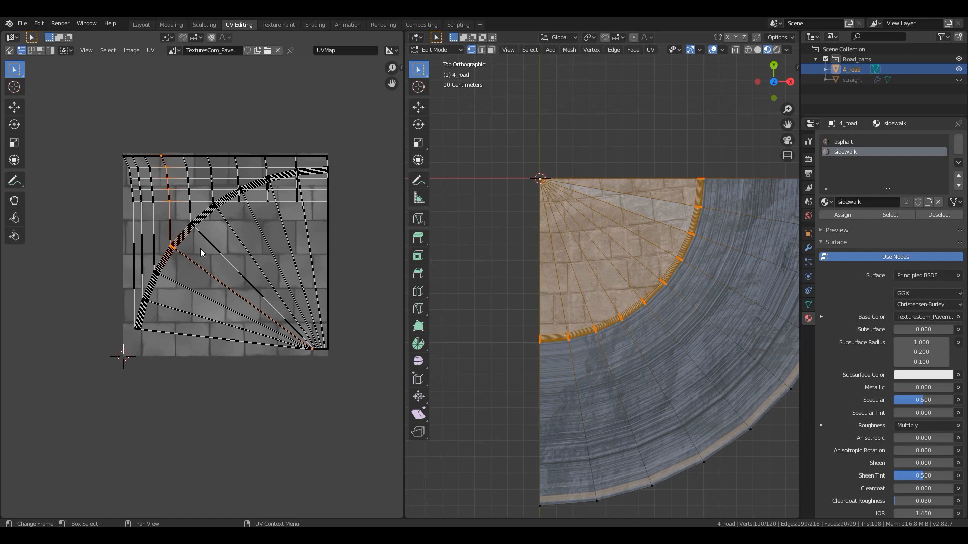
left_click(182, 232, "alt")
key("s")
key("y")
key("0")
key("Return")
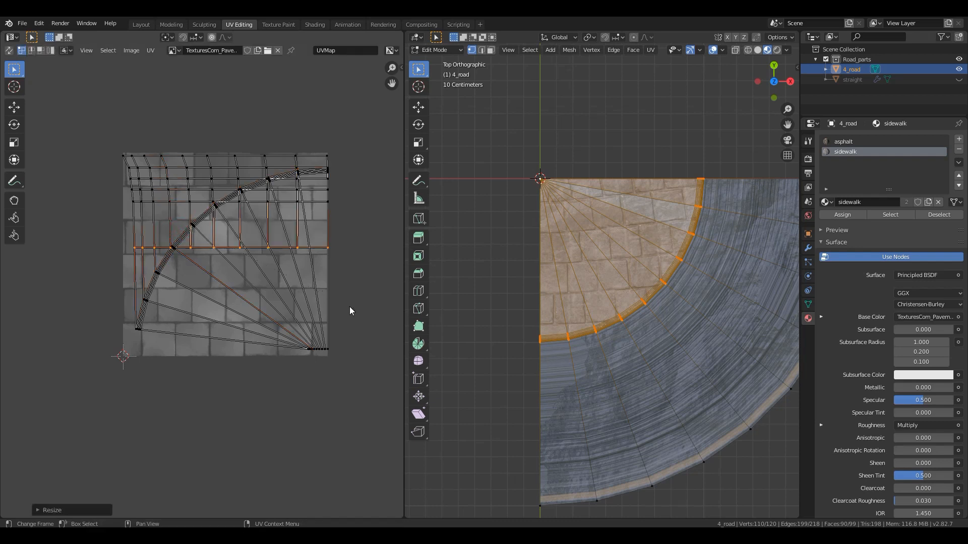
key("g")
key("y")
left_click(326, 264)
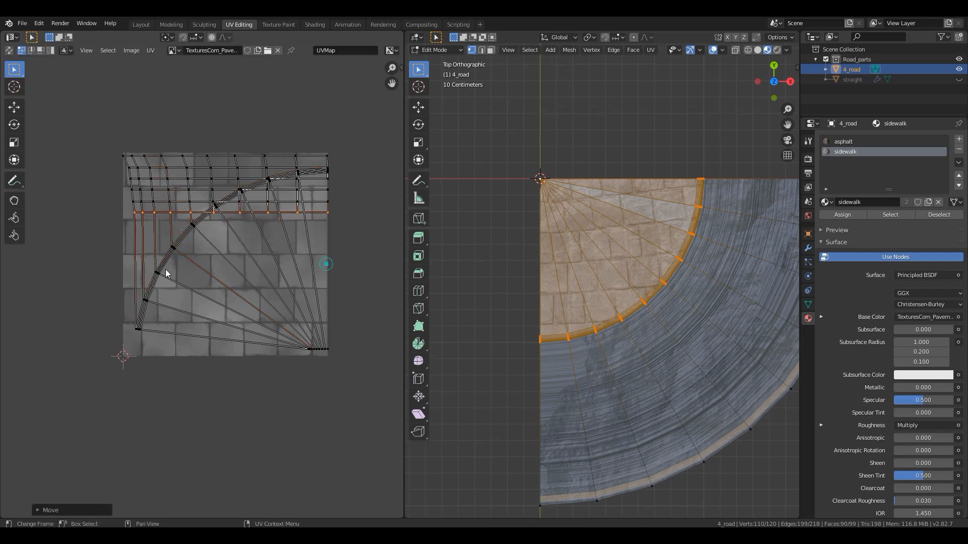
- Flatten the seventh curb UV arc to 0 along Y and place it below the sixth row
left_click(172, 241, "alt")
left_click(181, 231, "alt")
key("s")
key("y")
key("0")
key("Return")
key("g")
key("y")
left_click(281, 253)
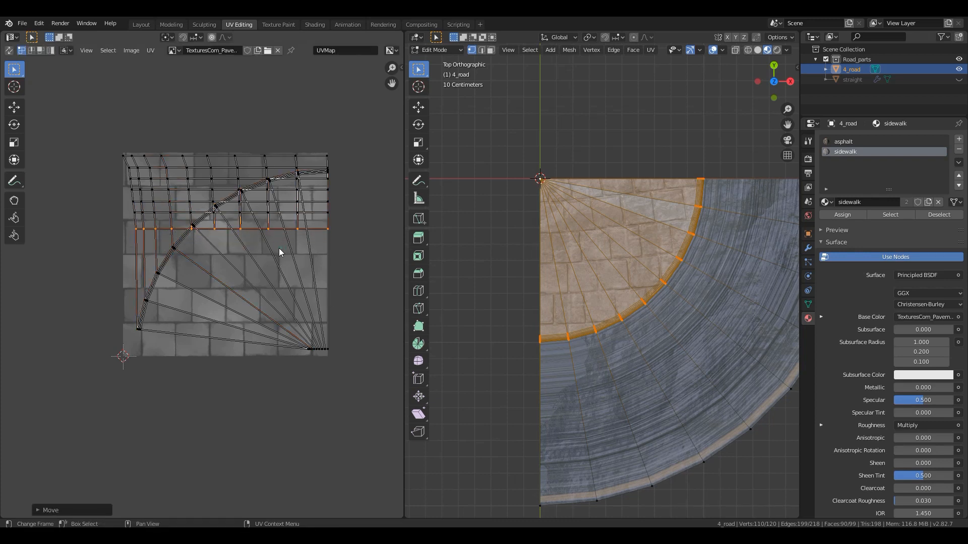
- Reposition the flattened curb UV row along Y so that it sits closely beneath the stacked rows
key("ctrl+z")
key("g")
key("y")
left_click(293, 333)
- Flatten the next remaining curb UV arc into a horizontal row by scaling it to 0 along Y
left_click(165, 258, "alt")
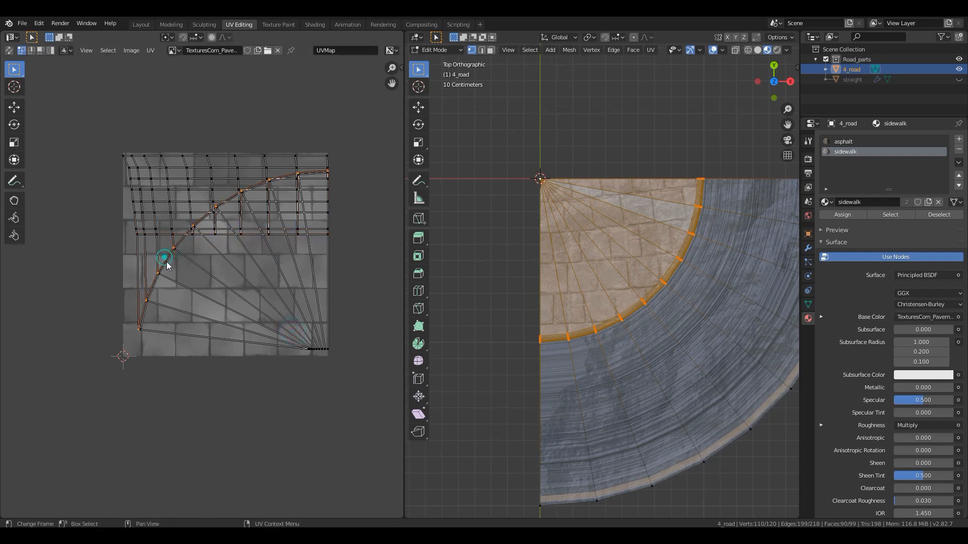
type("sy0")
key("Return")
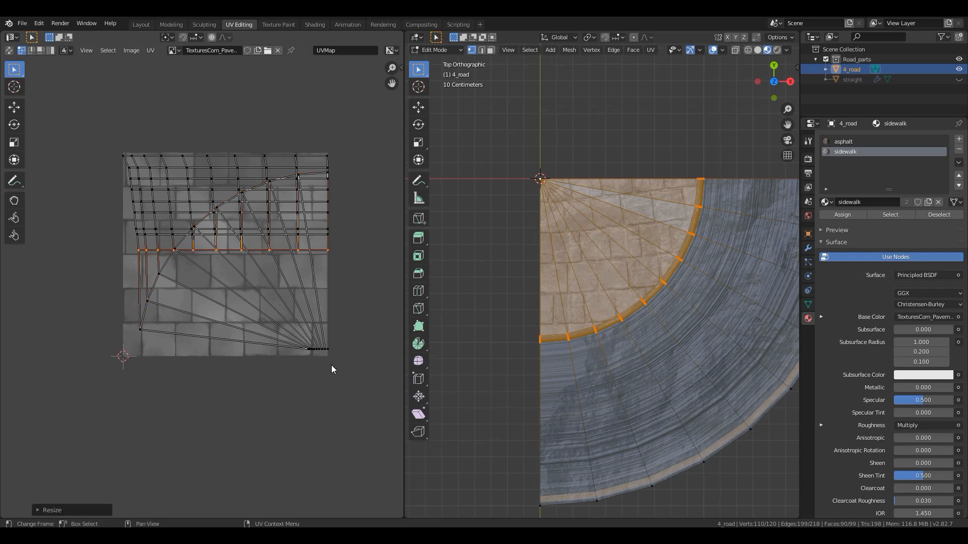
- Flatten the innermost UV arc bordering the fan to 0 along Y and lower it beneath all the stacked rows
left_click(155, 284, "alt")
type("sy0")
key("Return")
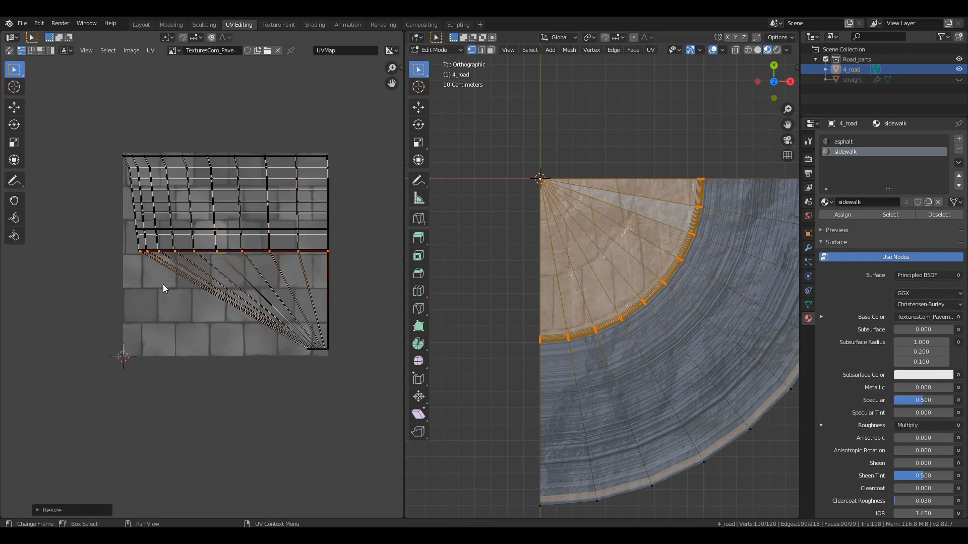
key("g")
key("y")
left_click(188, 312)
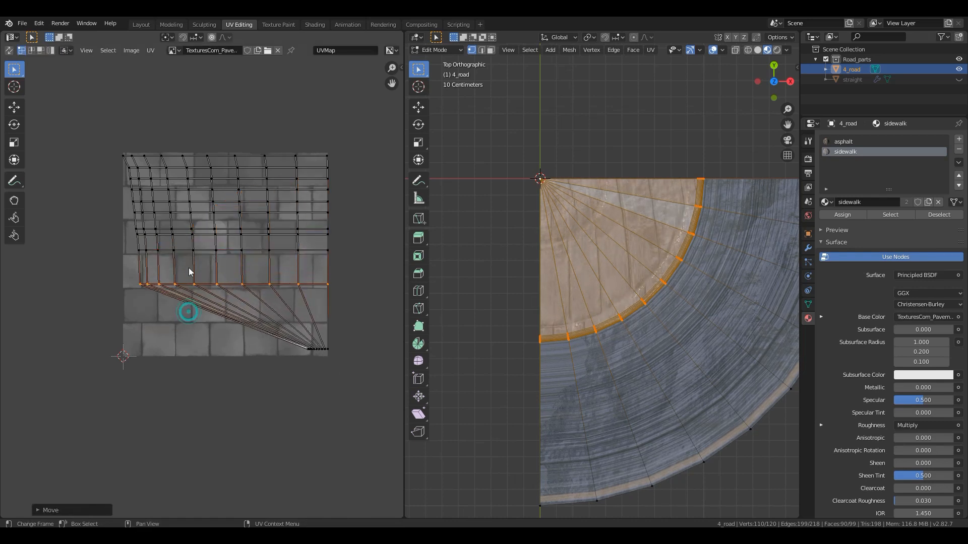
- Flatten the leftmost column of sidewalk UV vertices to 0 along X and place it near the texture's left edge
left_click(134, 199, "alt")
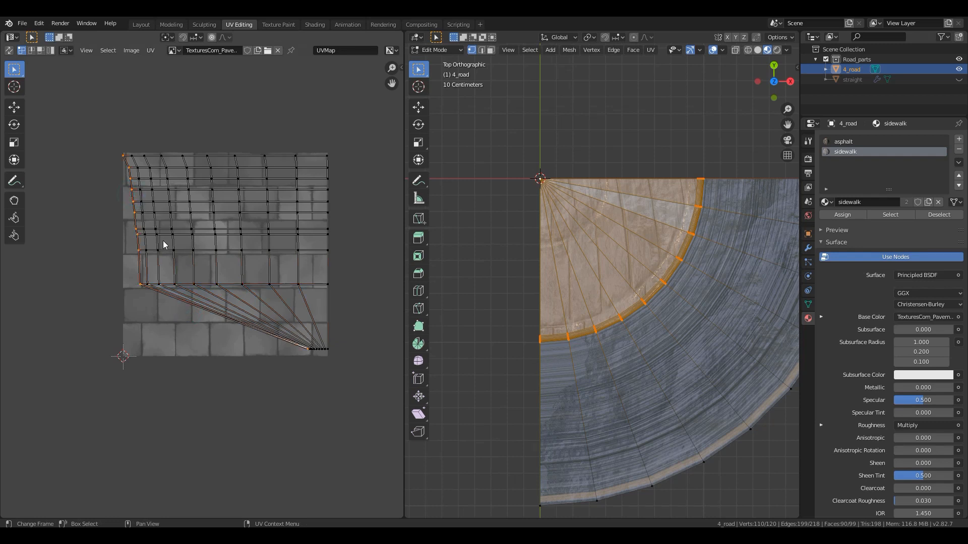
type("sx0")
key("Return")
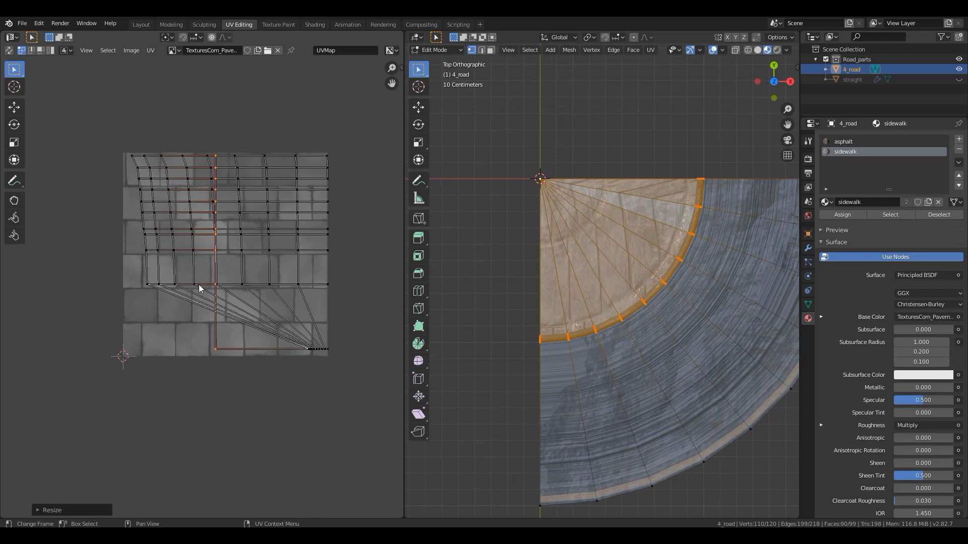
key("g")
key("x")
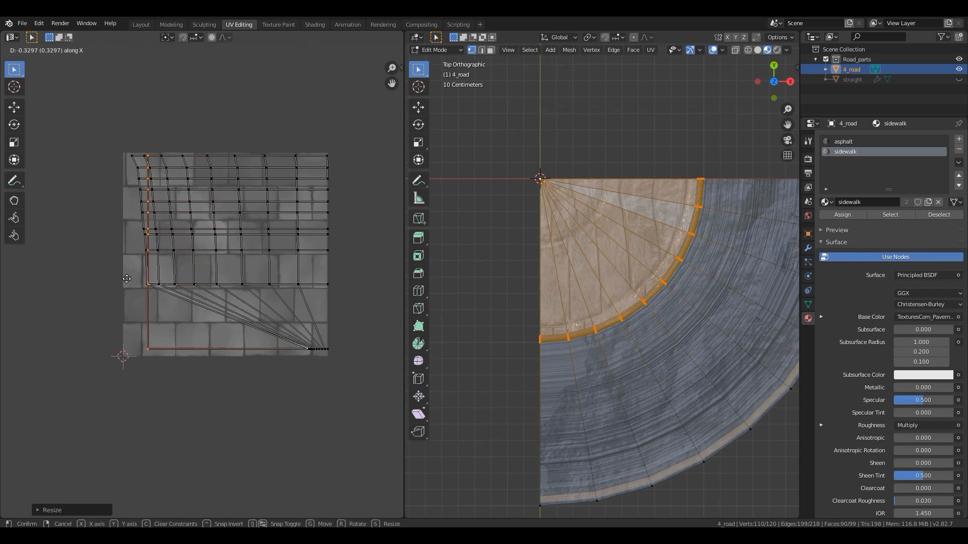
left_click(114, 277)
- Flatten the second sidewalk UV column to 0 along X and place it just right of the first column
left_click(146, 261, "alt")
type("s")
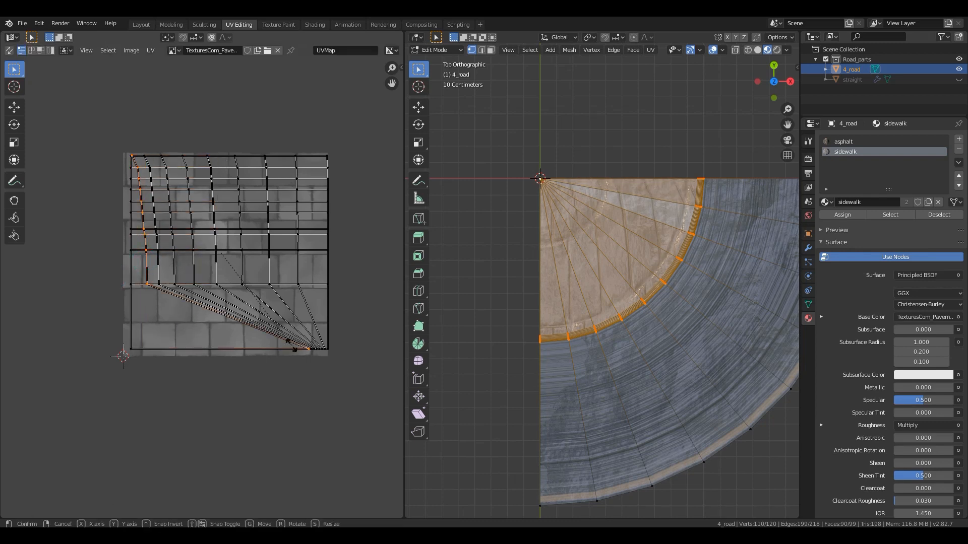
type("x0")
key("Return")
key("g")
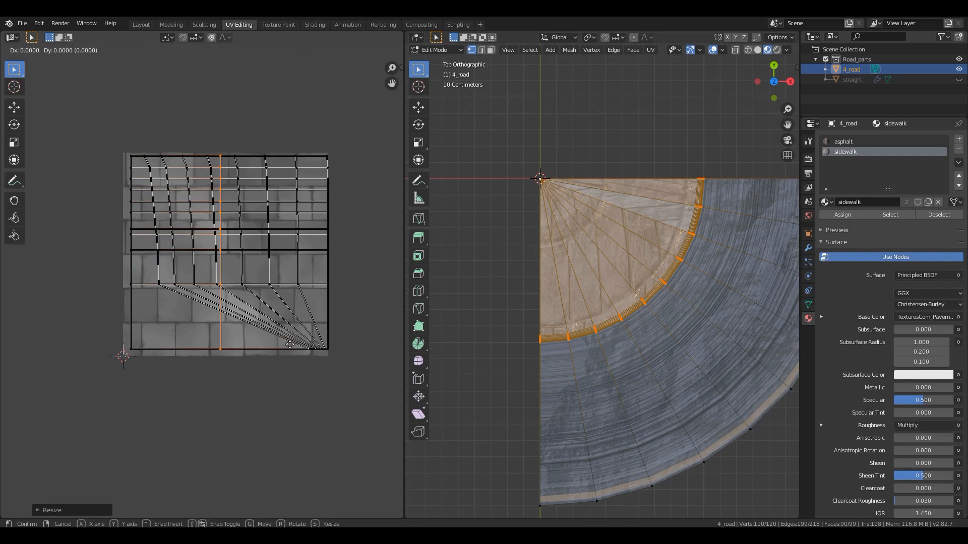
key("x")
left_click(214, 331)
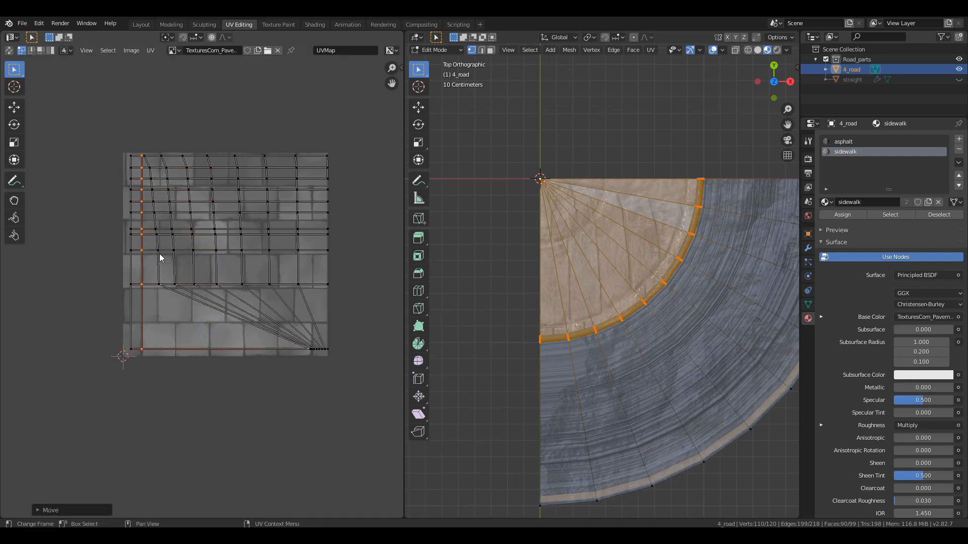
- Straighten the third sidewalk UV column by scaling it to 0 along X, and set it beside the second column
left_click(159, 253, "alt")
type("sx0")
key("Return")
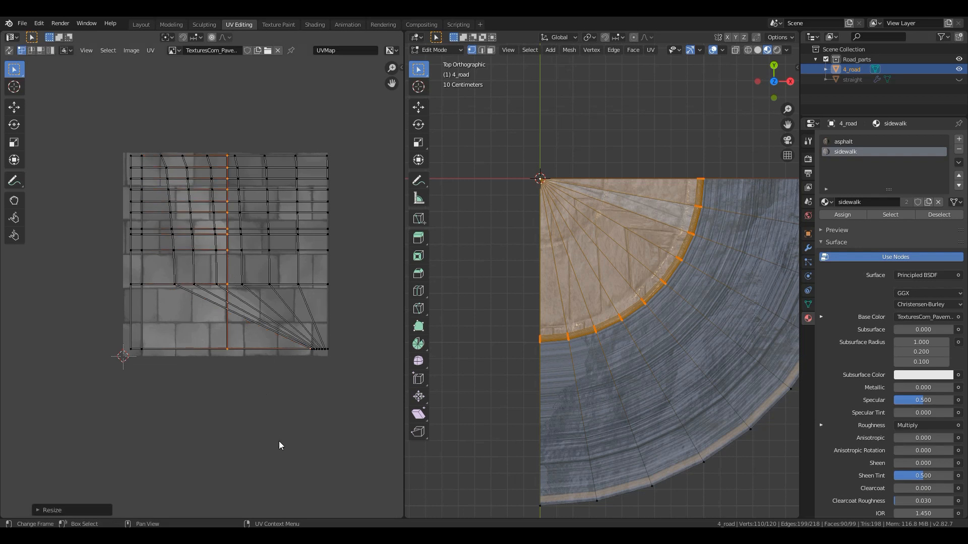
key("g")
key("x")
left_click(210, 429)
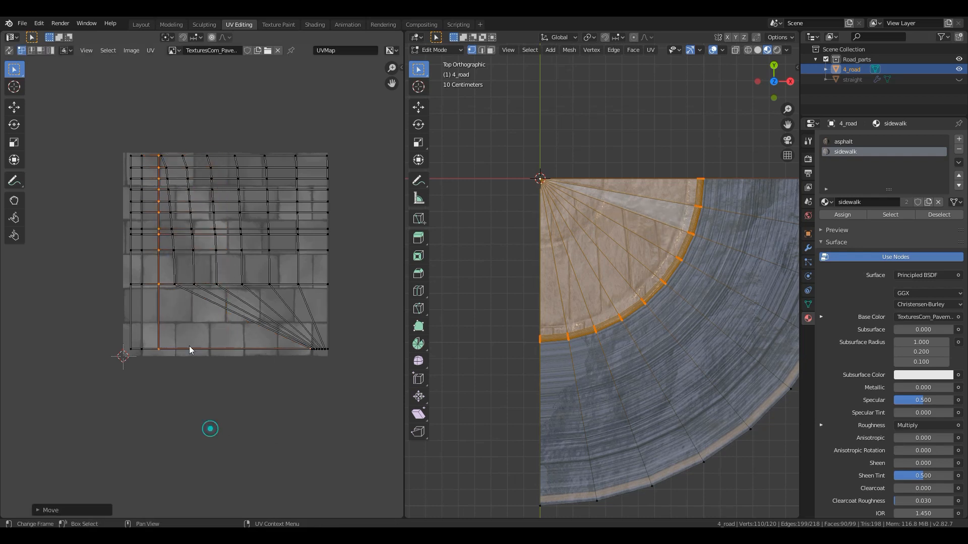
- Scale the fourth sidewalk UV column to 0 along X and shift it along X to sit right of the third
left_click(173, 267, "alt")
type("sx")
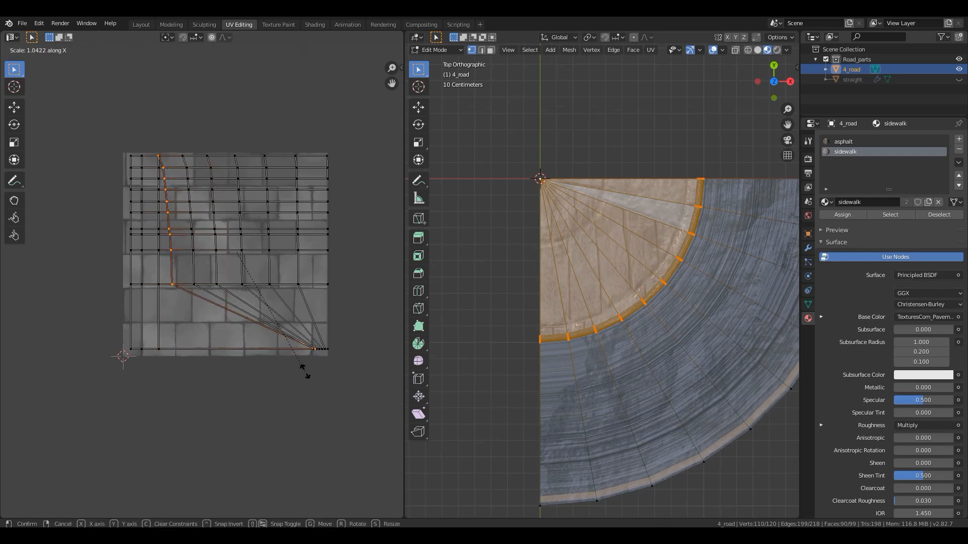
type("0")
key("Return")
scroll(304, 371, "up", 2)
key("g")
key("x")
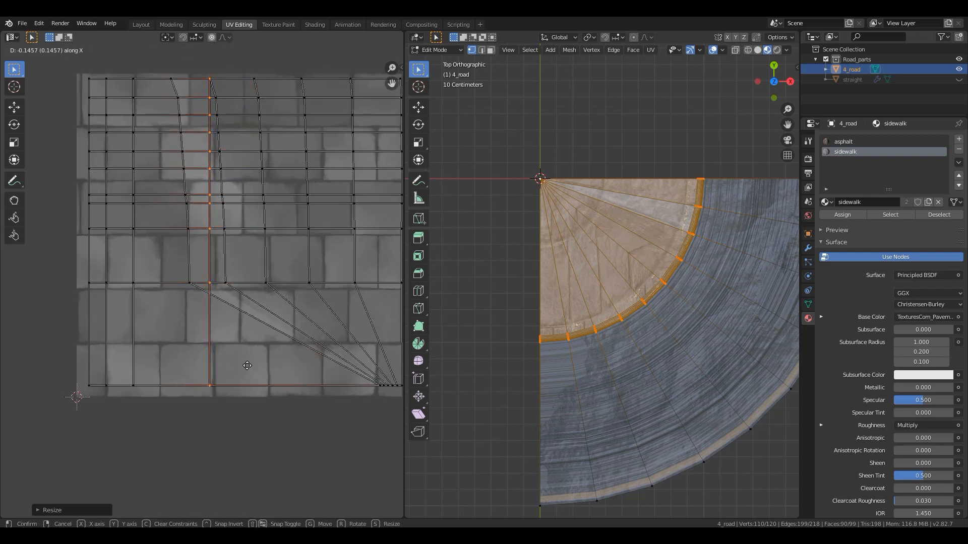
left_click(195, 367)
scroll(235, 215, "down", 4)
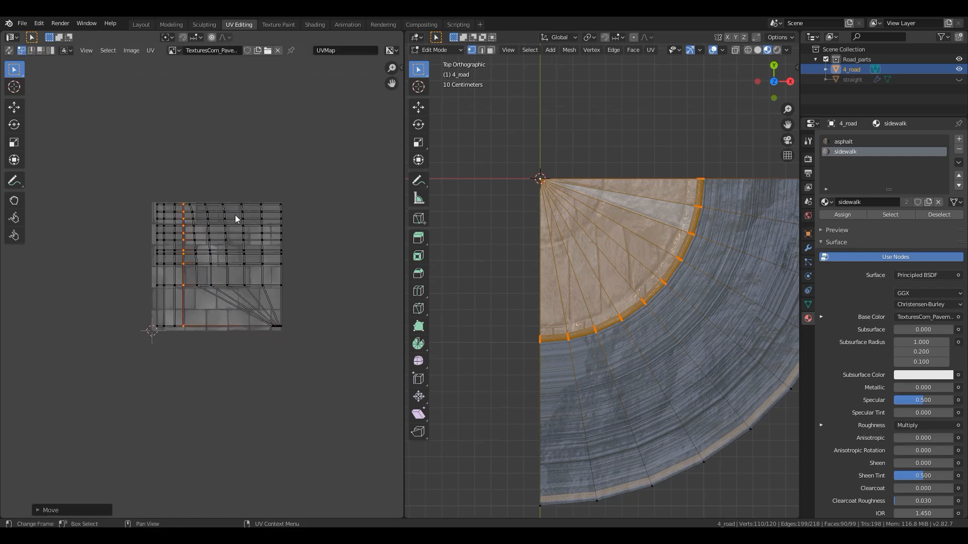
- Flatten the fifth sidewalk UV column along X and move it about 0.32 left along X, next to the fourth
left_click(198, 263, "alt")
key("s")
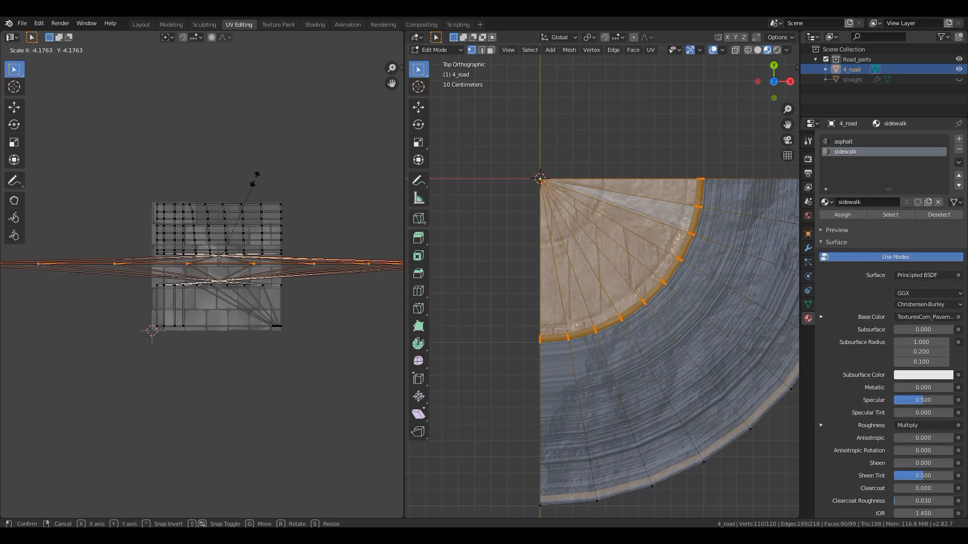
left_click(194, 242)
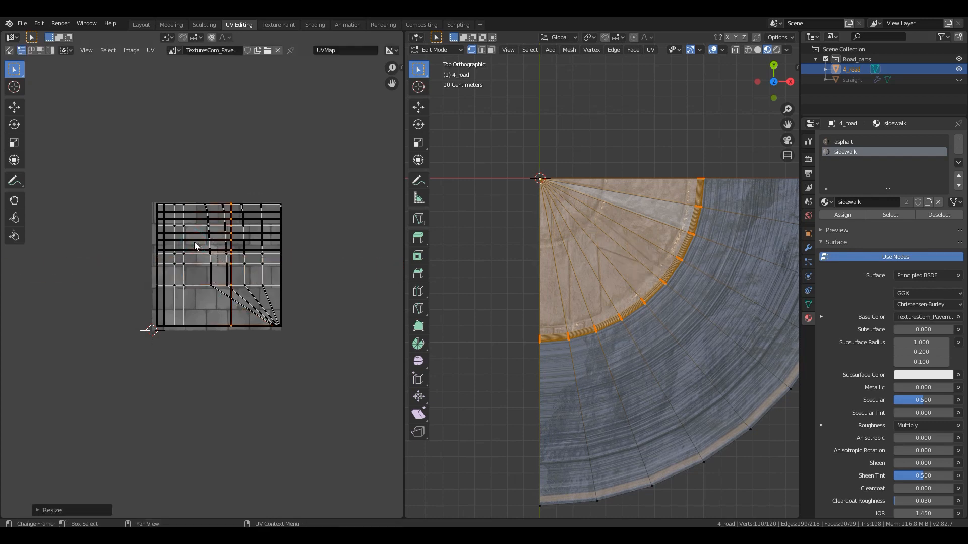
key("g")
key("x")
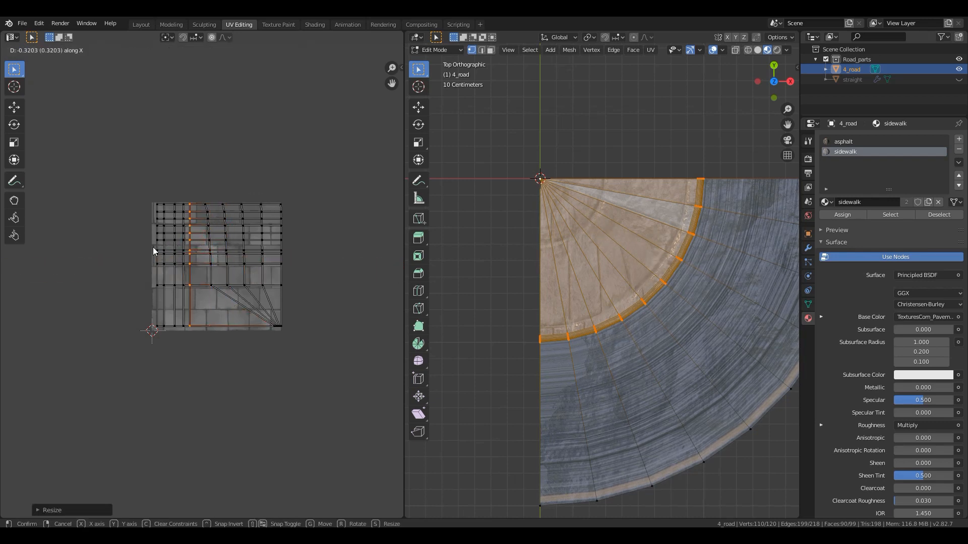
left_click(153, 247)
- Flatten the sixth sidewalk UV column to 0 along X and move it left, leaving a wider gap after the fifth
left_click(209, 230, "alt")
key("s")
key("x")
key("0")
key("Return")
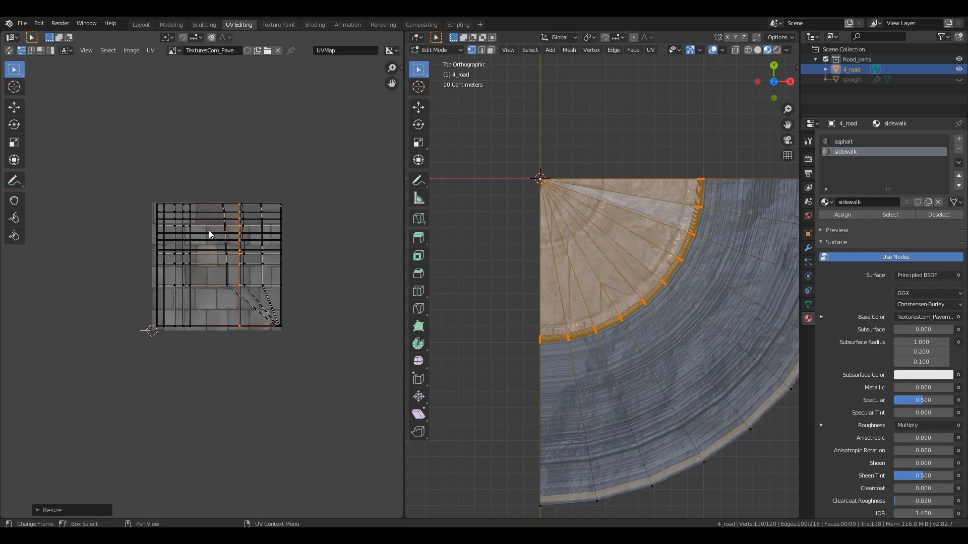
key("g")
key("x")
left_click(179, 232)
- Straighten the seventh sidewalk UV column by scaling it to 0 along X, and place it close beside the sixth
left_click(223, 226, "alt")
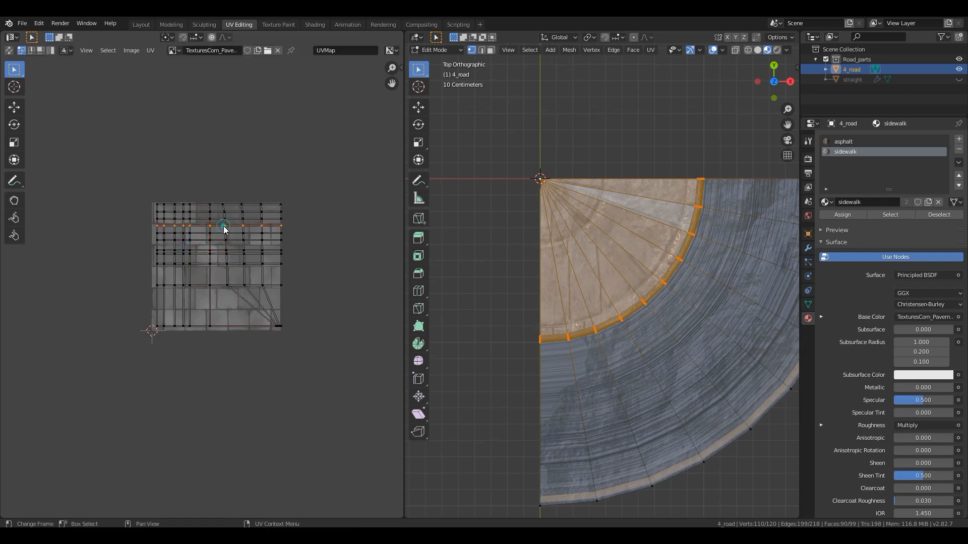
left_click(224, 236, "alt")
key("s")
key("x")
key("0")
key("Return")
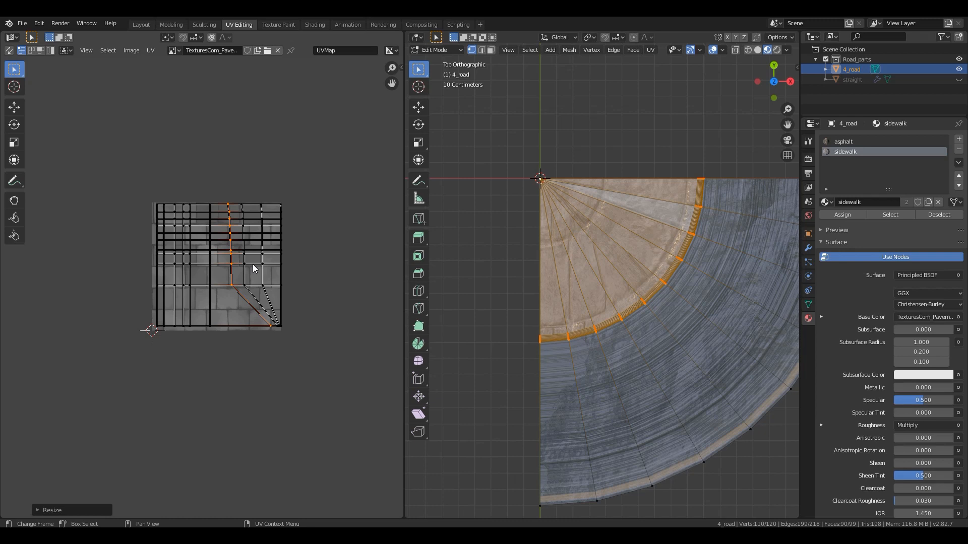
key("g")
key("x")
left_click(216, 237)
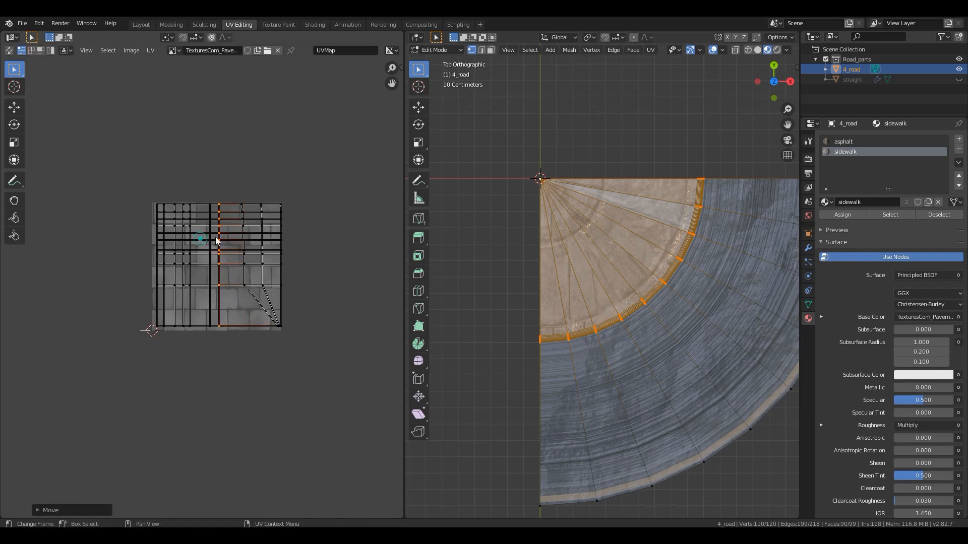
- Scale the eighth sidewalk UV column to 0 along X and slide it left along X to follow the seventh
left_click(241, 226, "alt")
key("s")
left_click(235, 213)
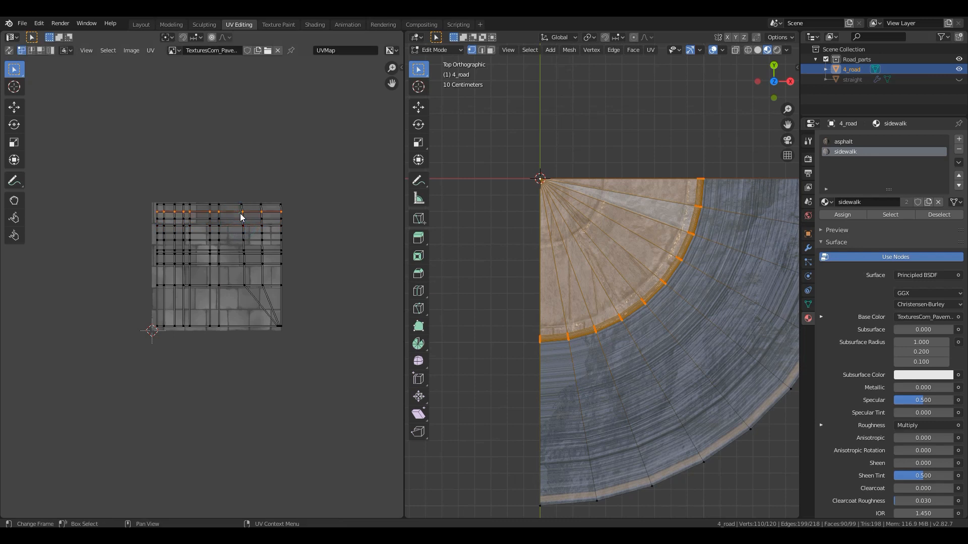
left_click(243, 220, "alt")
key("s")
key("x")
key("0")
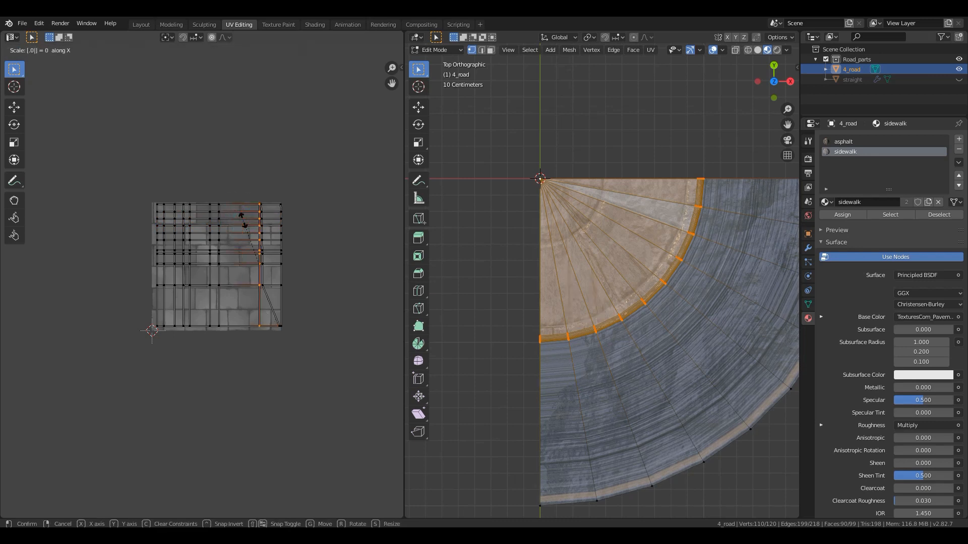
key("Return")
key("g")
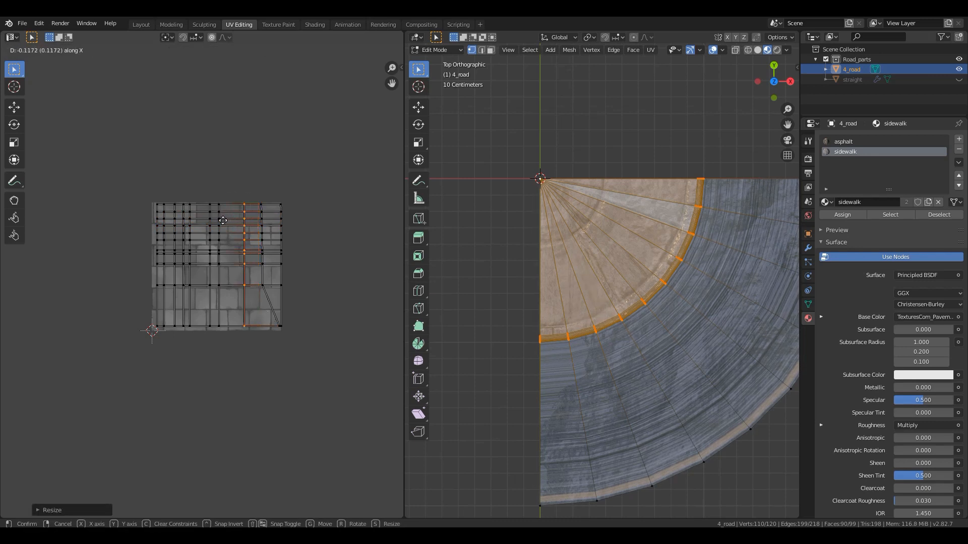
left_click(216, 221)
- Flatten the last slanted sidewalk UV column before the right edge by scaling it to 0 along X
left_click(264, 227, "alt")
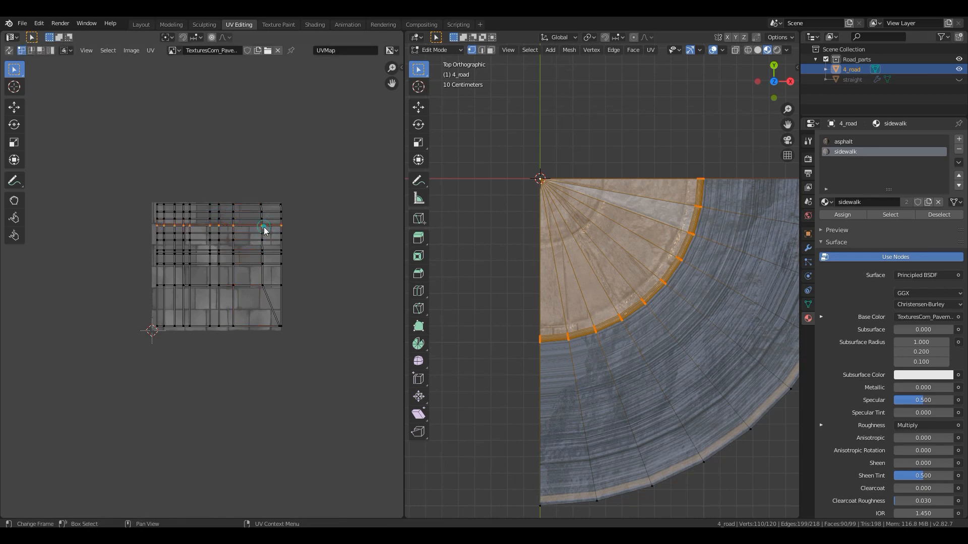
scroll(204, 270, "up", 2)
left_click(295, 180, "alt")
left_click(299, 262, "alt")
key("s")
key("x")
key("0")
key("Return")
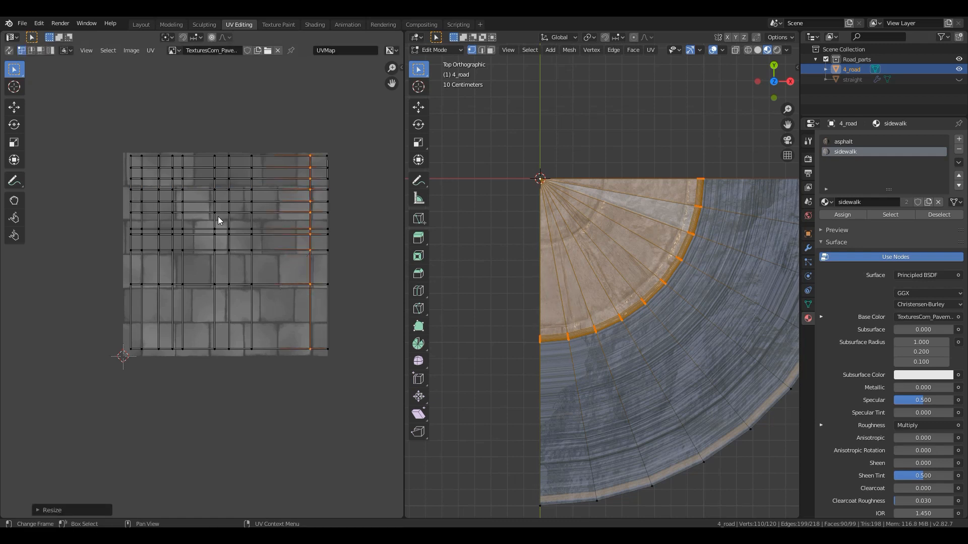
- Select a rectangular face in the top UV row and unwrap with Follow Active Quads using the Length Average edge length mode
left_click(41, 50)
left_click(201, 163)
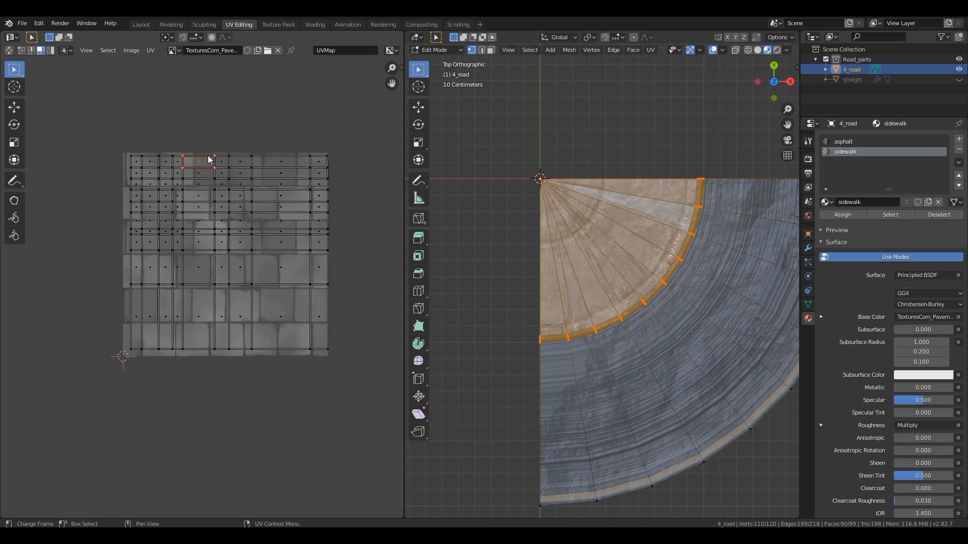
key("F3")
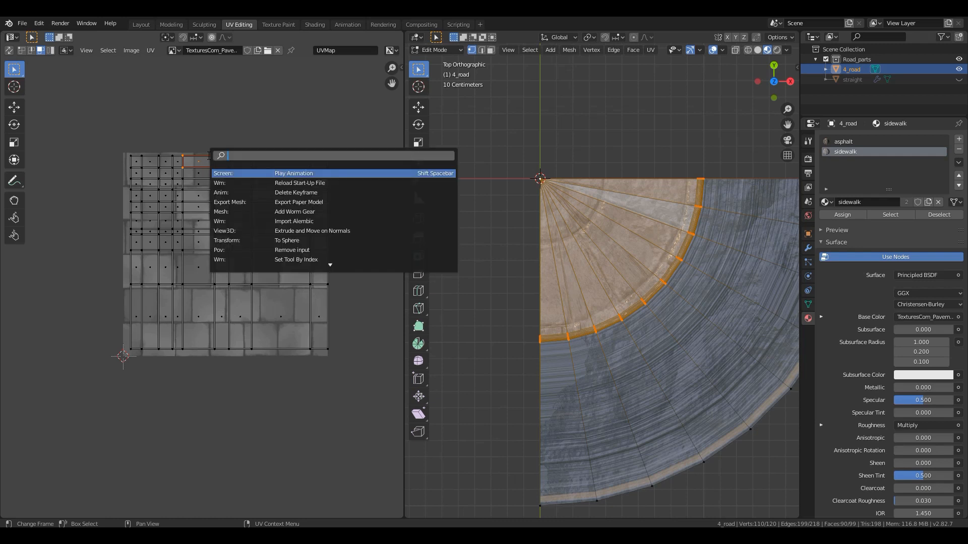
type("folo")
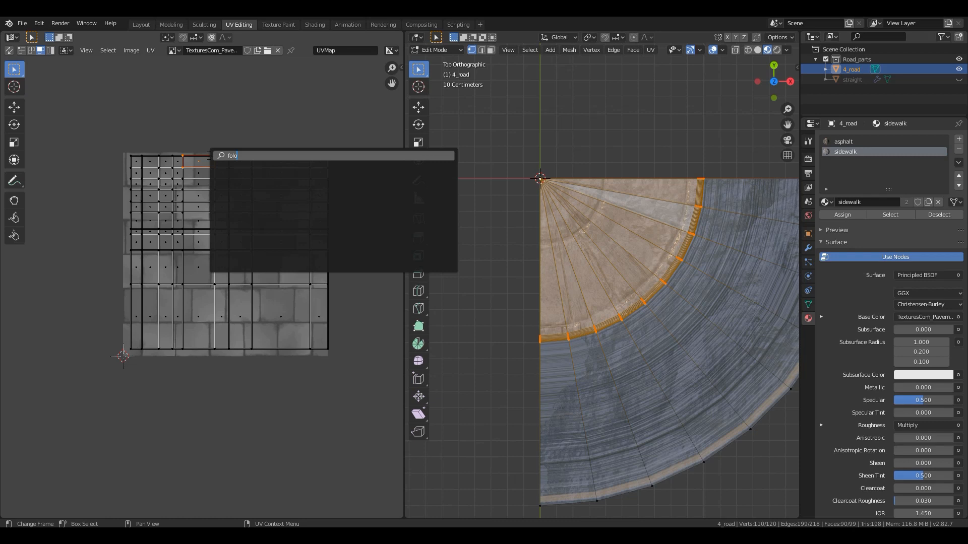
key("BackSpace")
type("llow")
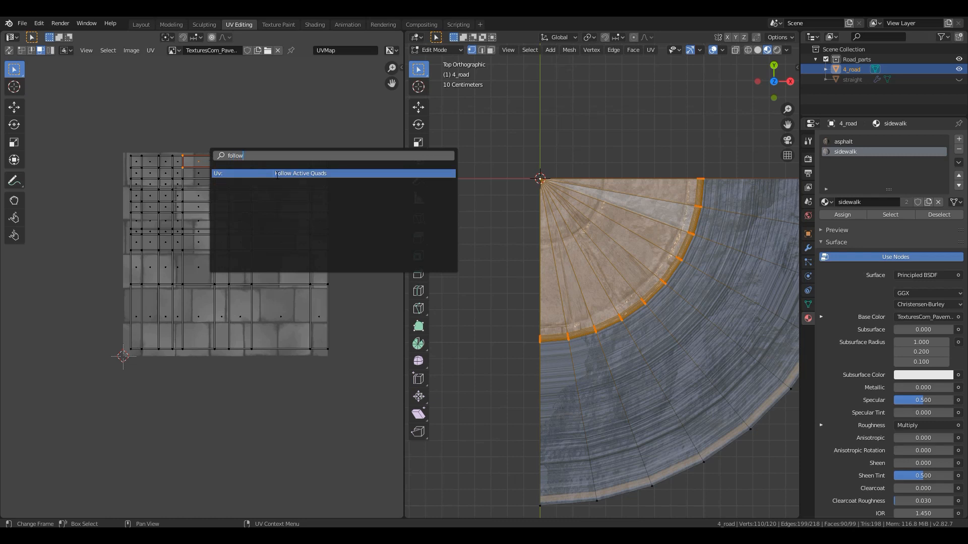
left_click(277, 174)
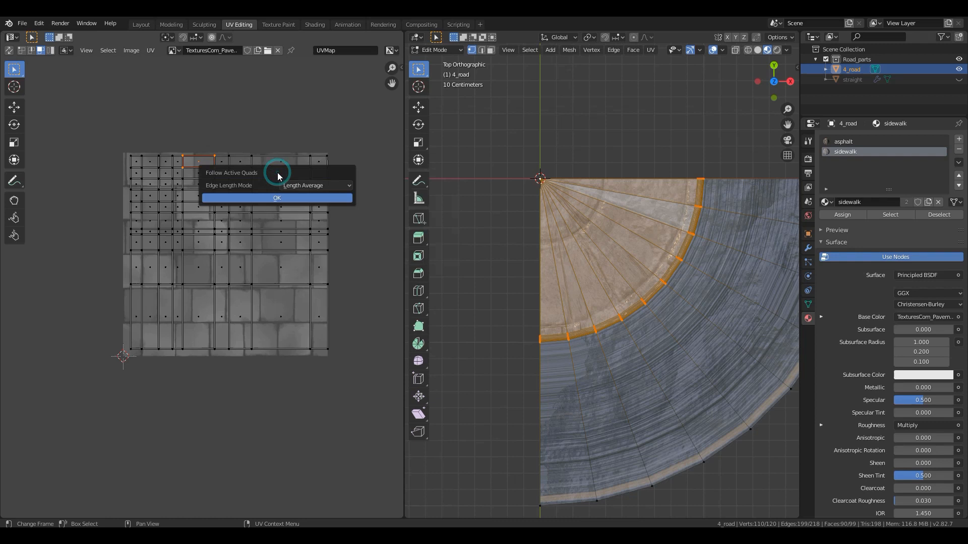
left_click(278, 200)
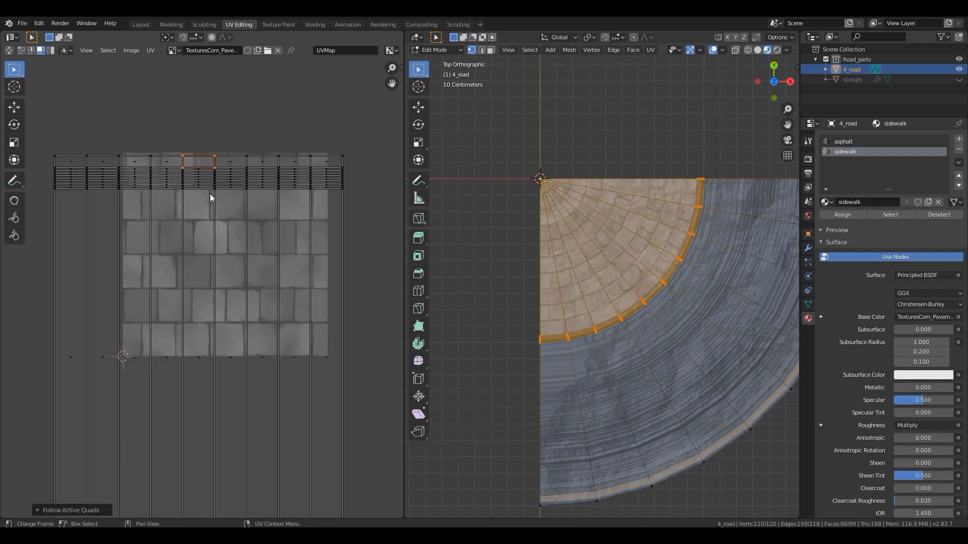
scroll(204, 264, "down", 2)
scroll(206, 268, "up", 1)
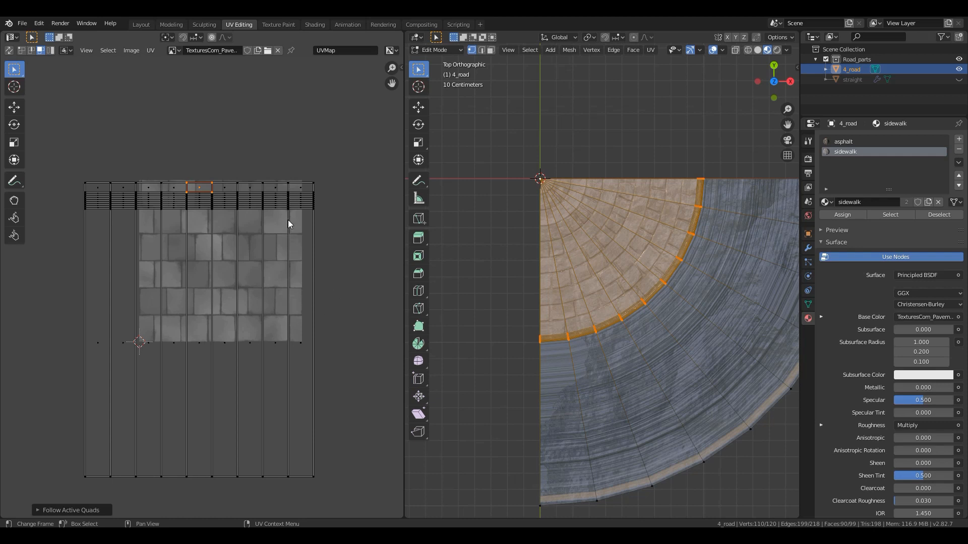
- Raise the bottom row of sidewalk UV vertices about 0.86 along Y to the texture's lower edge, and return to Object Mode
left_click(96, 346)
left_click(116, 346)
left_click(148, 344)
left_click(173, 341)
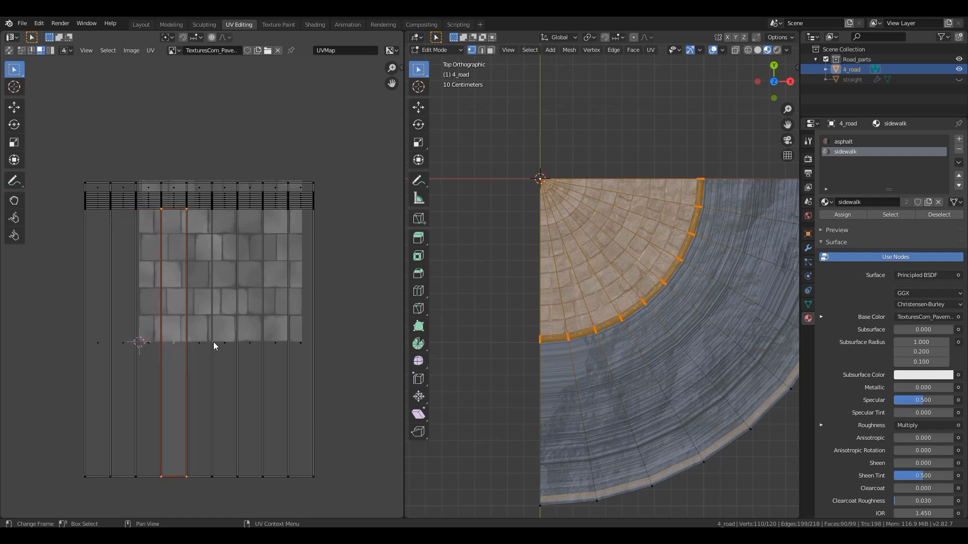
left_click(214, 347)
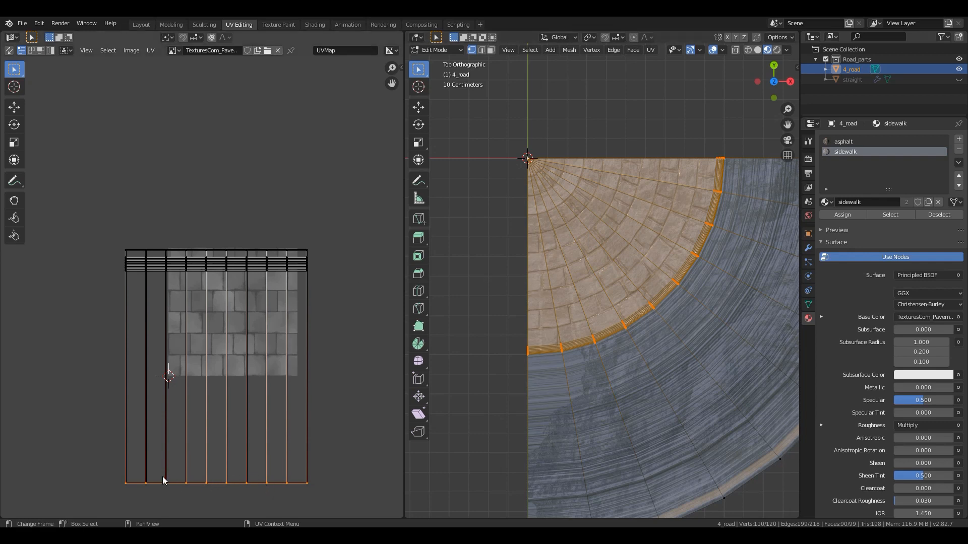
key("g")
key("y")
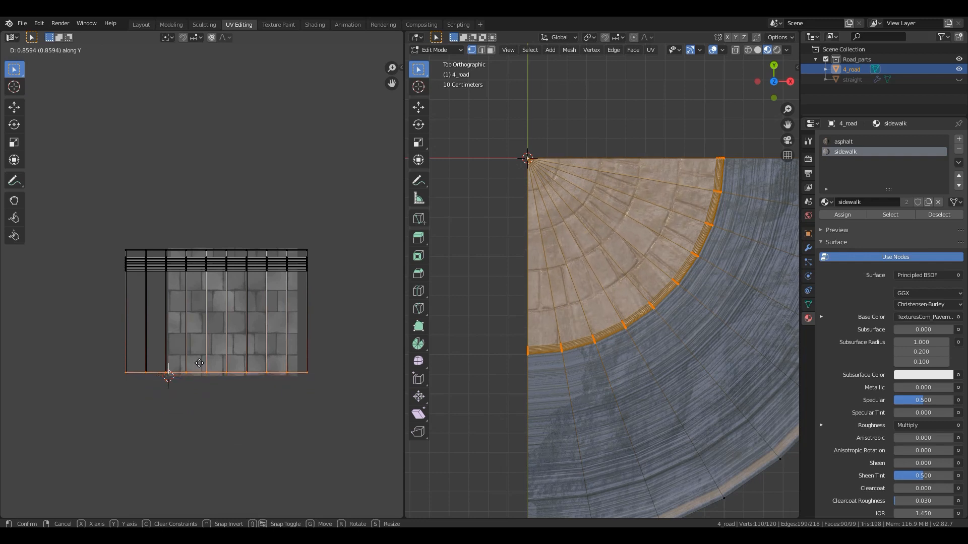
left_click(199, 363)
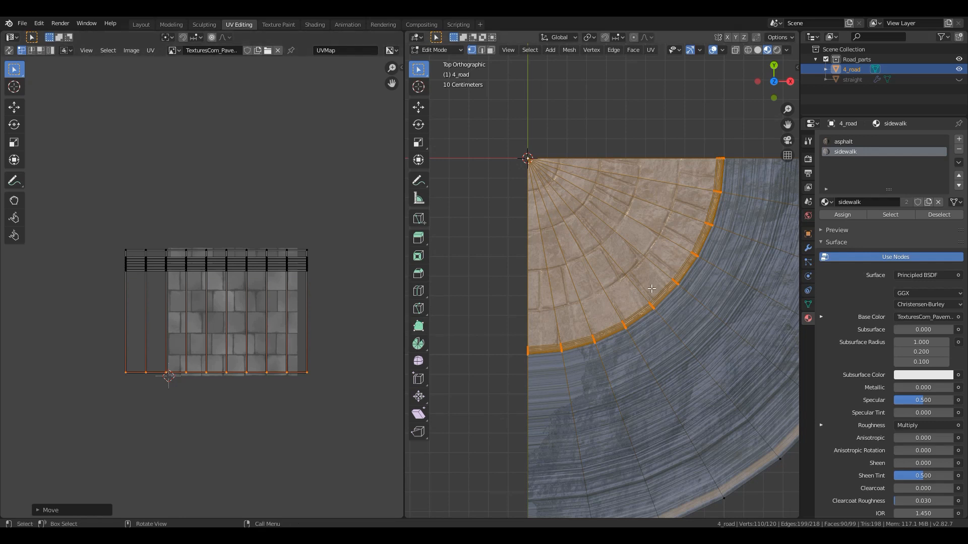
key("Tab")
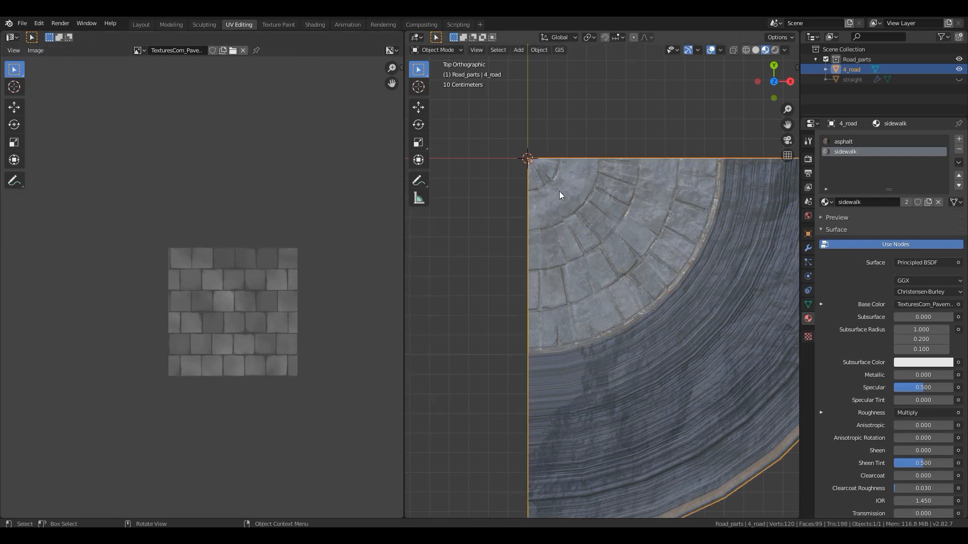
- Select all faces carrying the asphalt material in face select mode and unwrap them
middle_click_drag(623, 304, 609, 322)
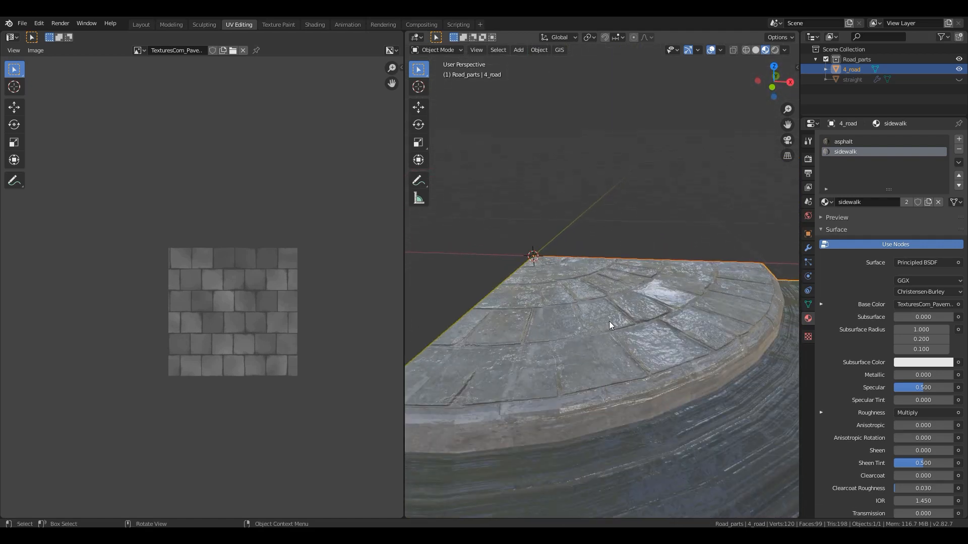
middle_click_drag(585, 383, 627, 376)
key("Tab")
left_click(597, 369)
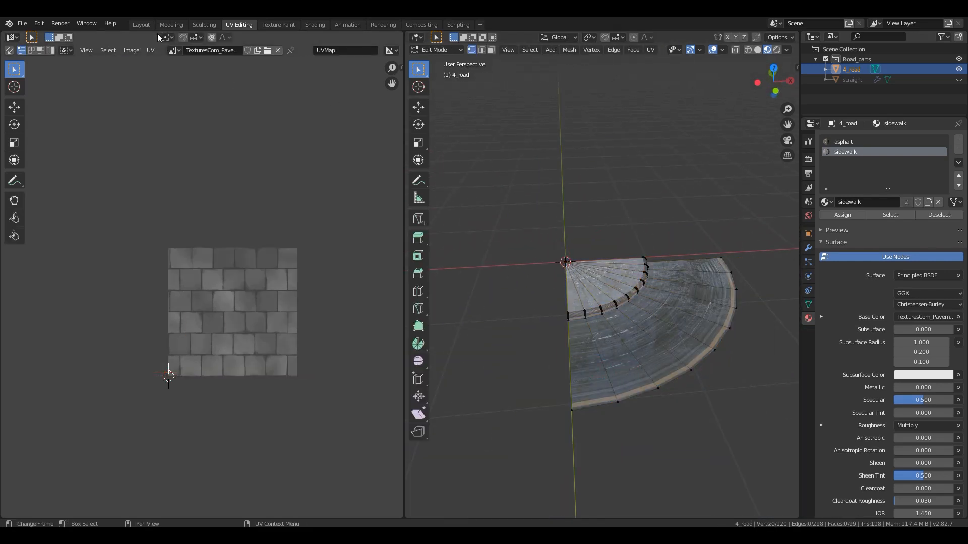
left_click(490, 49)
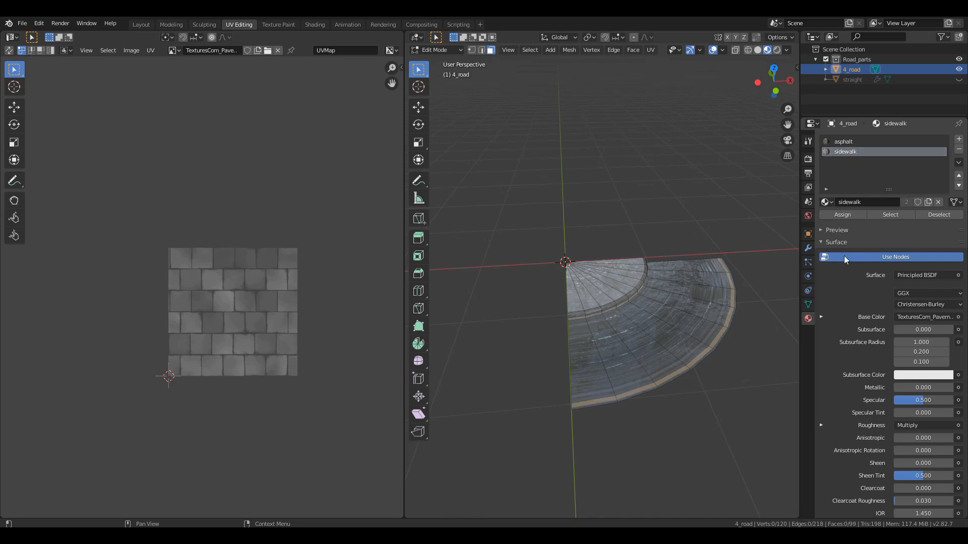
left_click(851, 143)
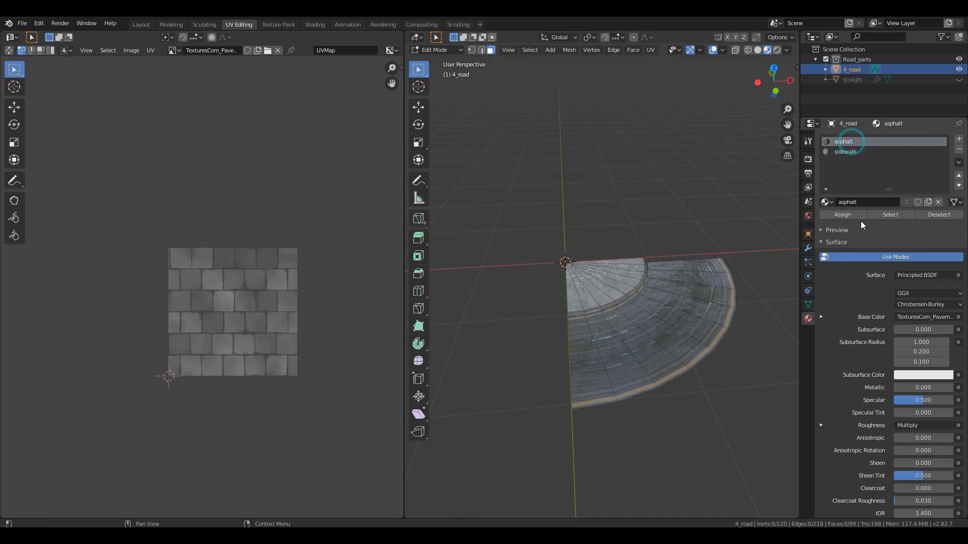
left_click(888, 214)
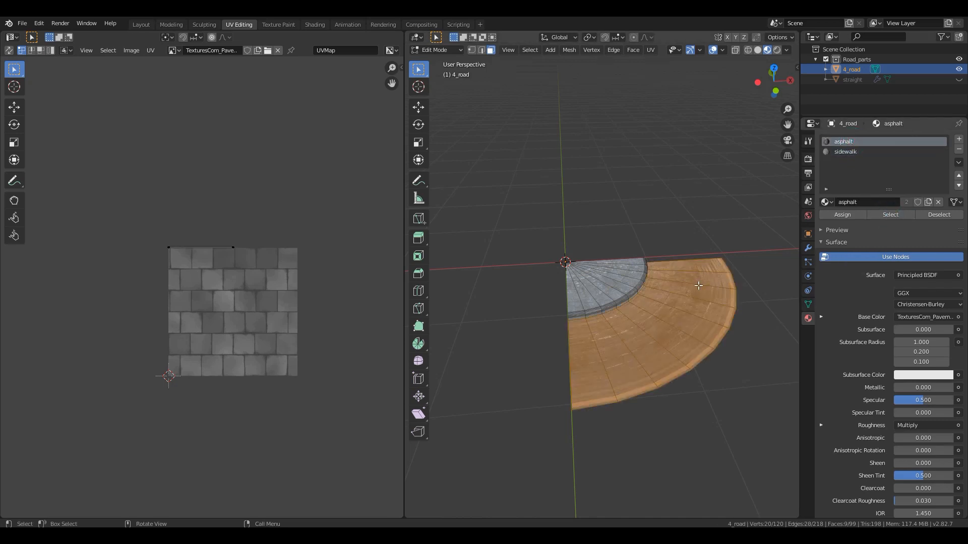
key("u")
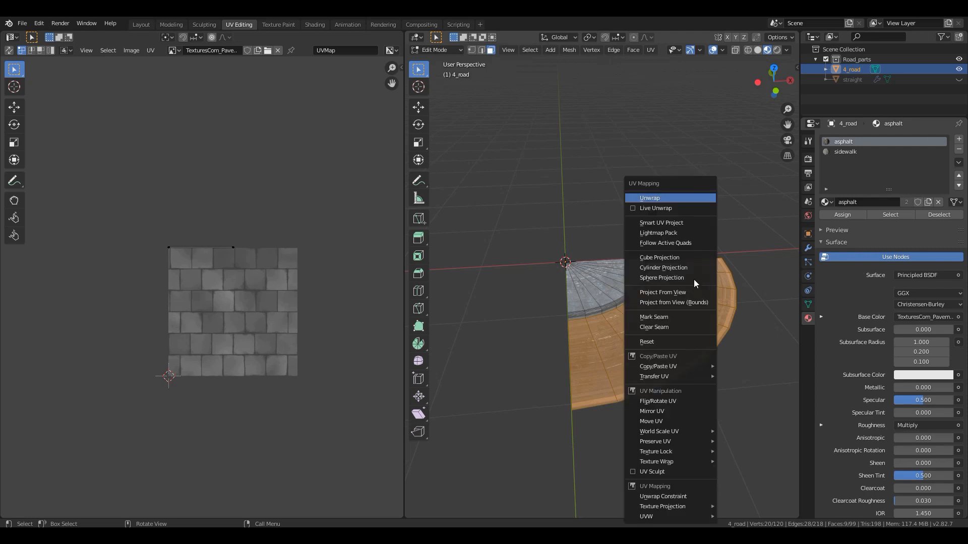
left_click(667, 207)
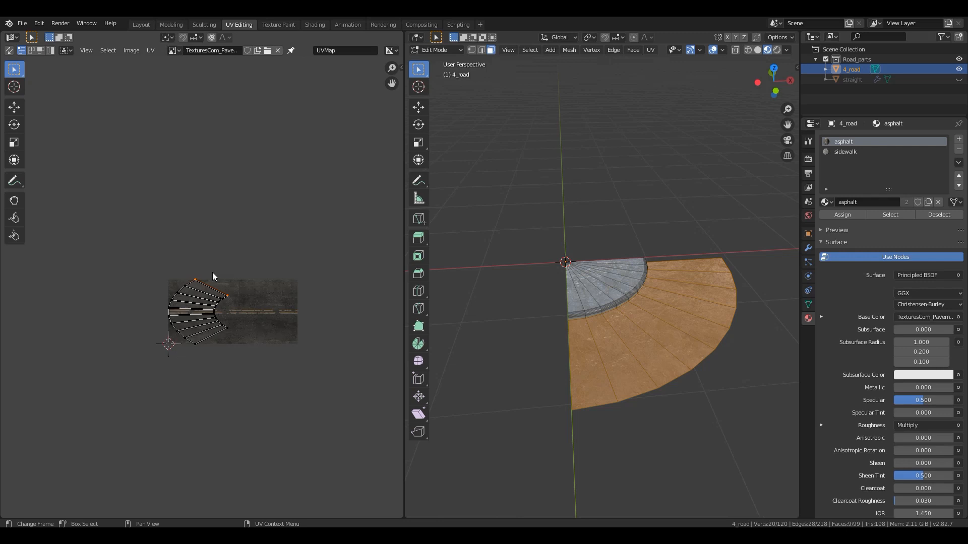
- Inspect the asphalt UV layout over the road texture and check the corner's asphalt surface in Object Mode
scroll(213, 274, "up", 3)
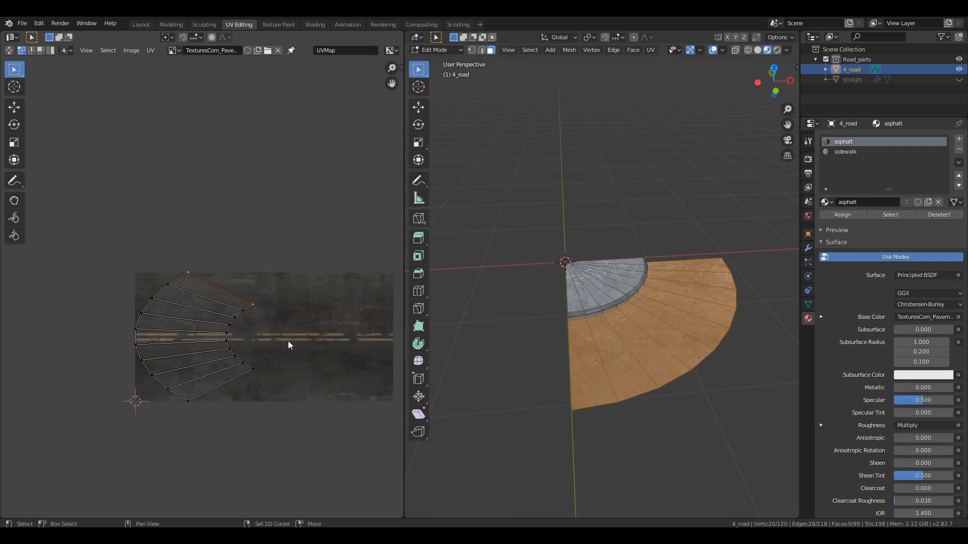
middle_click_drag(288, 345, 262, 301)
scroll(260, 300, "up", 3)
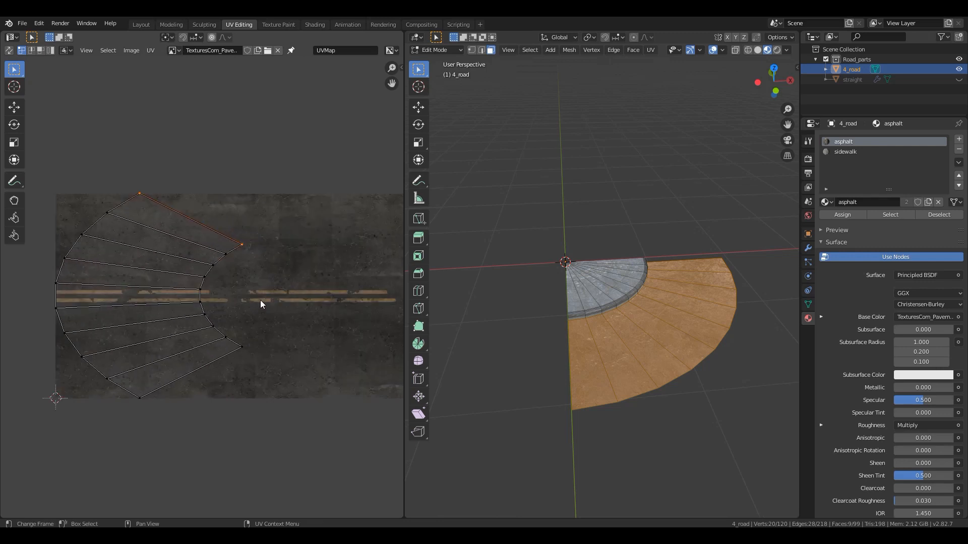
left_click(635, 348)
key("Tab")
mouse_move(649, 355)
middle_mouse_down()
mouse_move(655, 392)
mouse_move(655, 349)
middle_mouse_up()
scroll(655, 348, "up", 3)
scroll(655, 349, "down", 3)
key("Tab")
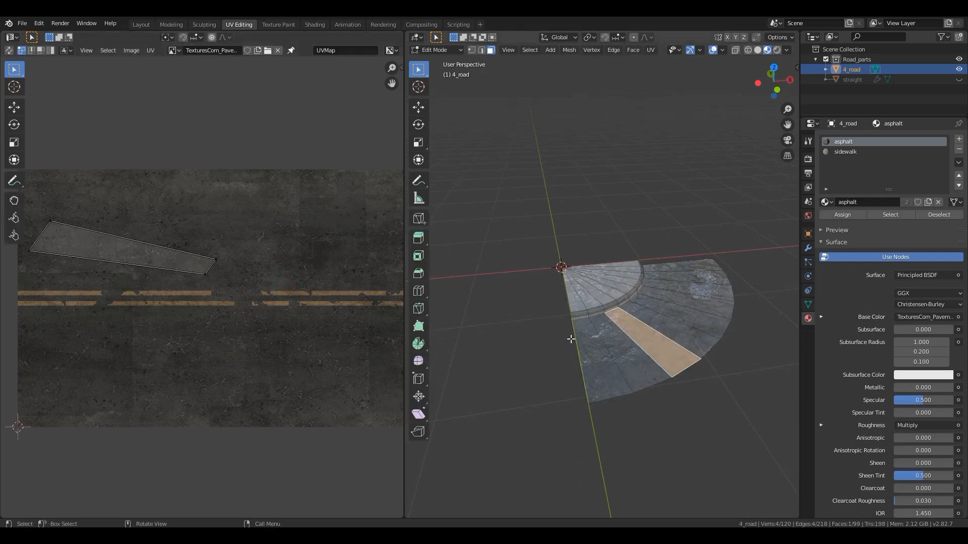
- Select all asphalt-material faces again and scale all their UVs up about 1.5 times
left_click(890, 214)
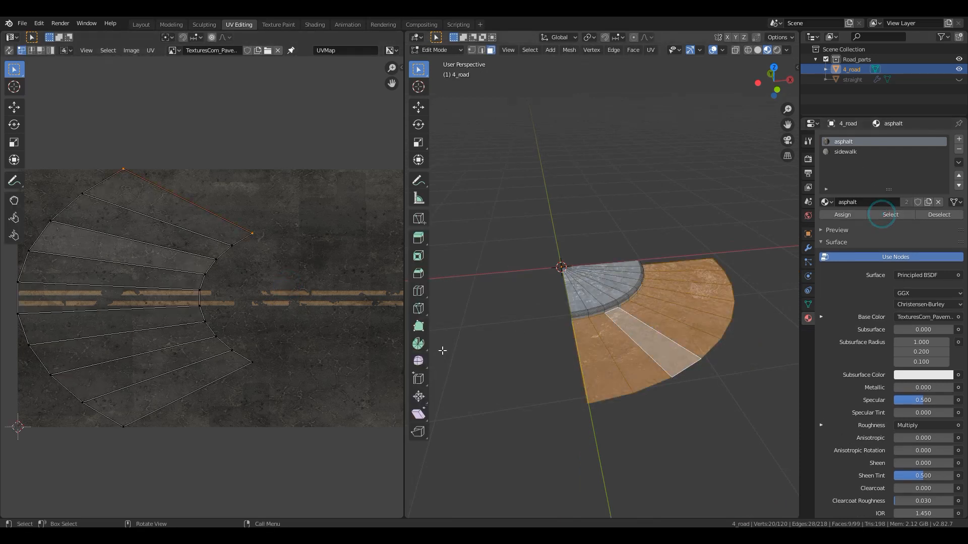
scroll(212, 298, "down", 3)
scroll(212, 297, "up", 1)
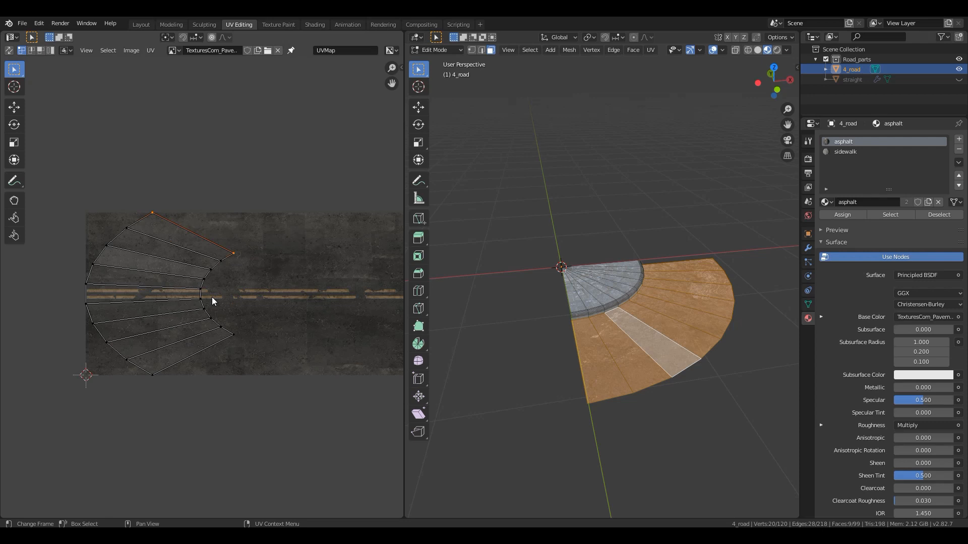
key("a")
key("s")
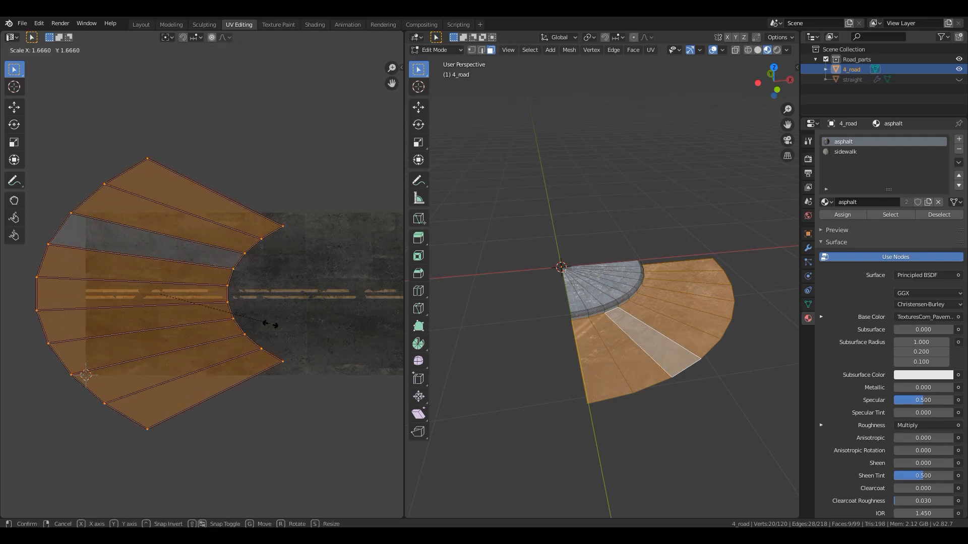
left_click(264, 324)
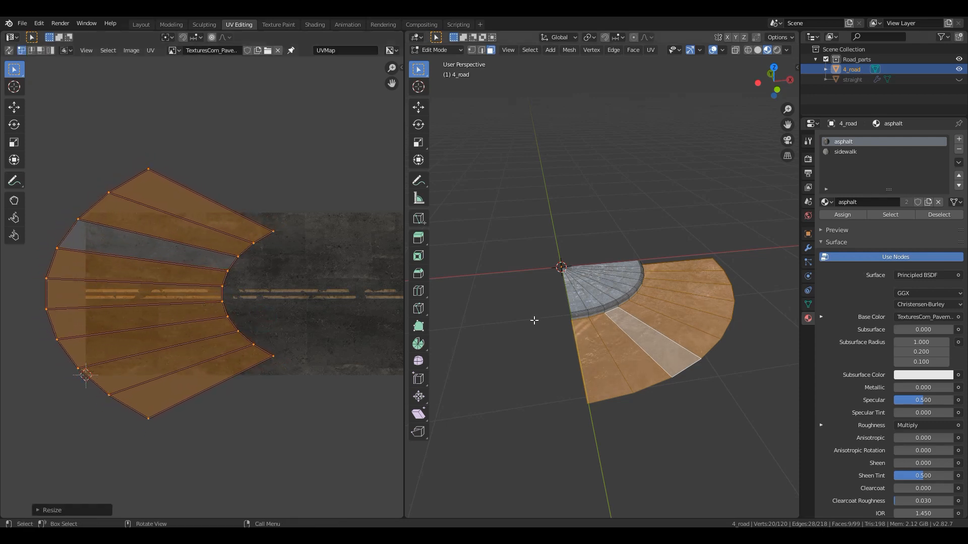
- Shrink the asphalt UV island, position it over the lower part of the road texture's left end, and return to Object Mode
key("g")
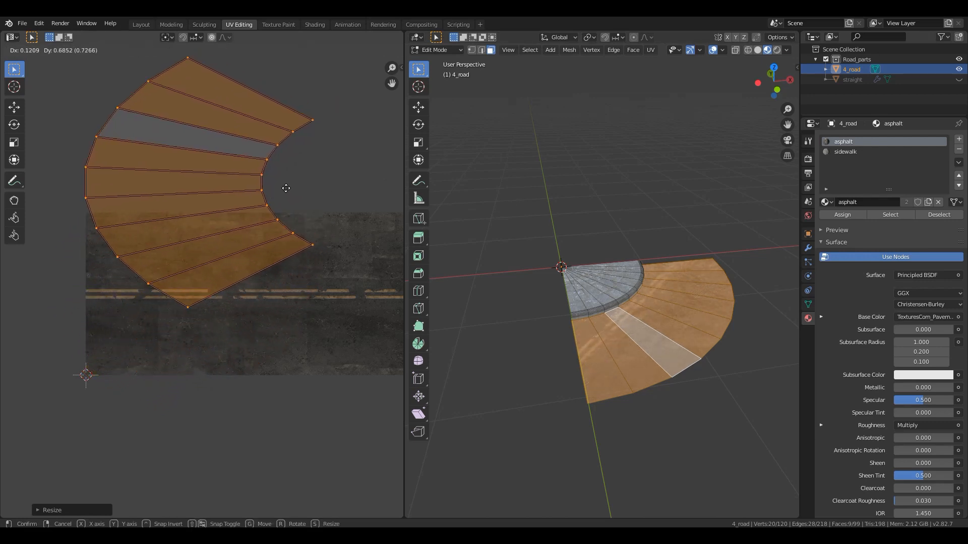
left_click(309, 177)
key("s")
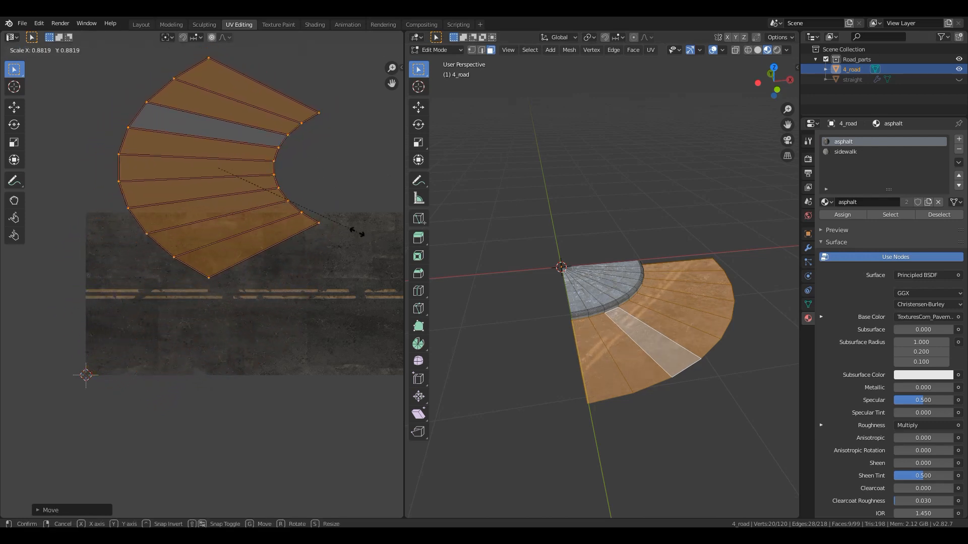
left_click(304, 212)
key("g")
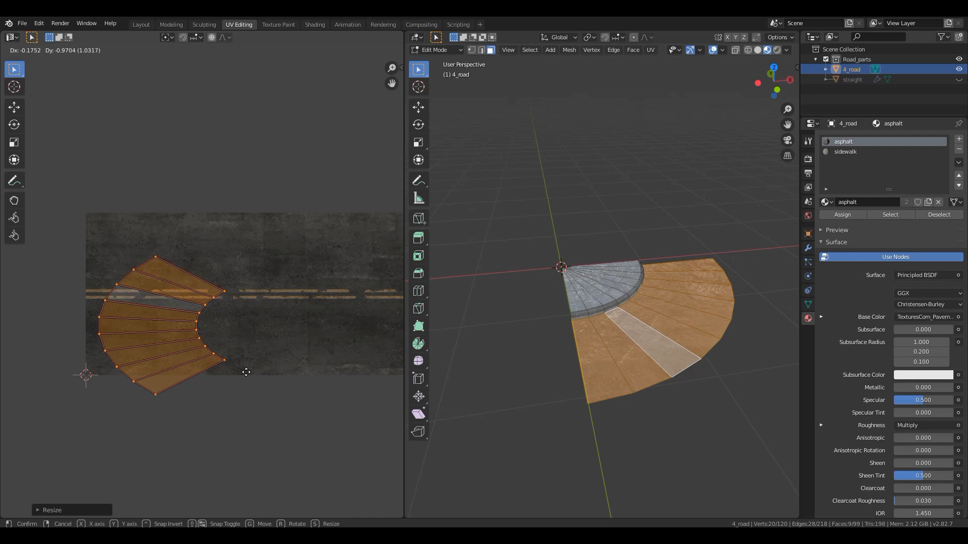
left_click(245, 371)
key("Tab")
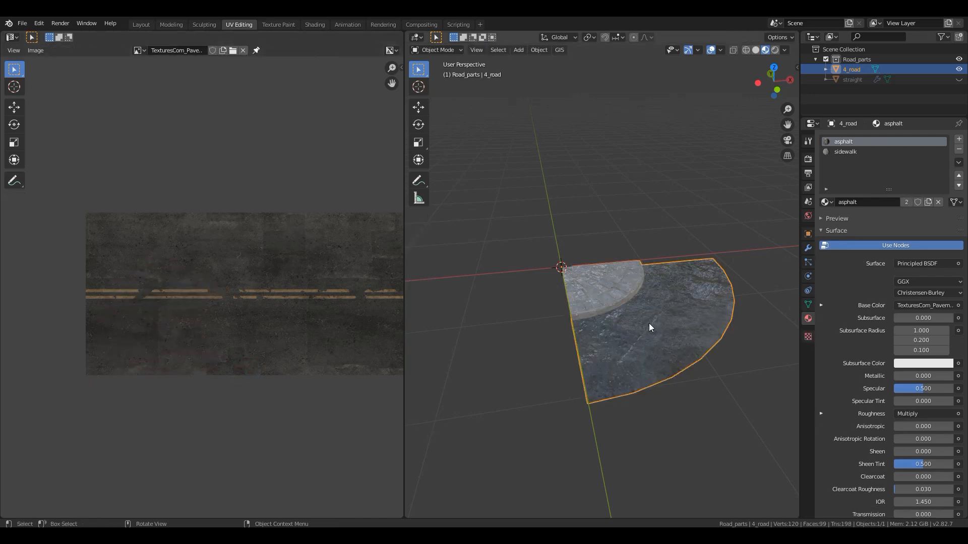
- Examine the textured corner's sidewalk and asphalt in the orthographic top view
middle_click_drag(649, 322, 606, 388)
key("KP_7")
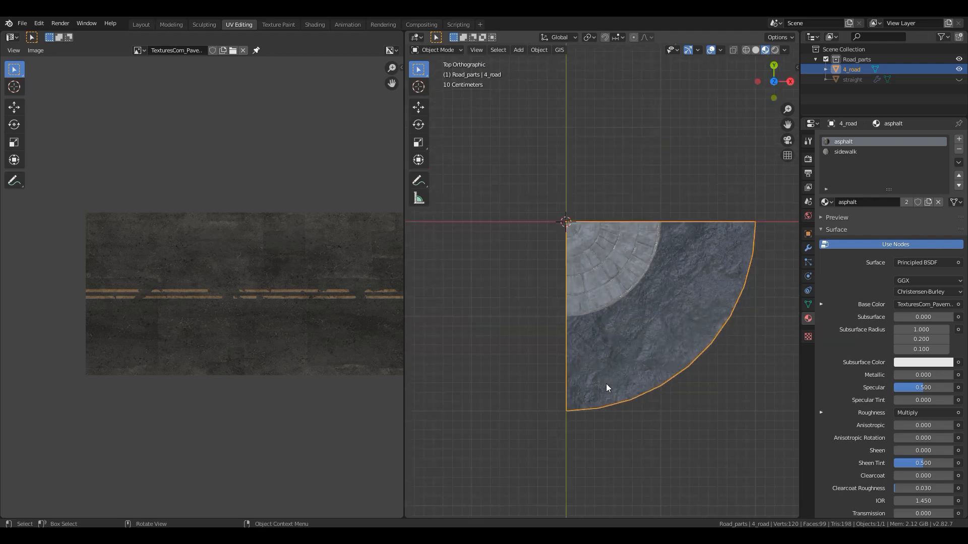
middle_click_drag(622, 347, 493, 298, "shift")
scroll(545, 305, "down", 5)
scroll(566, 302, "down", 4)
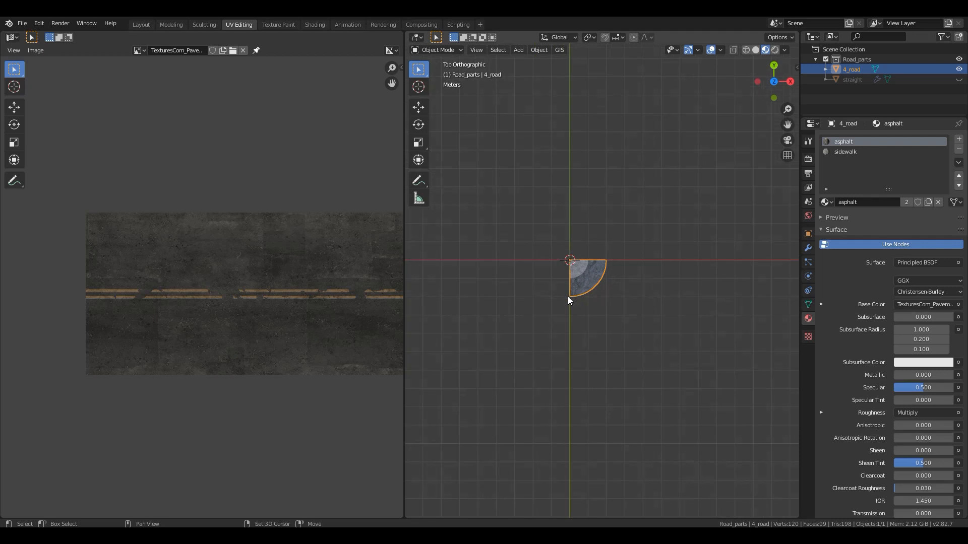
middle_click_drag(567, 296, 610, 361, "shift")
scroll(610, 361, "up", 3)
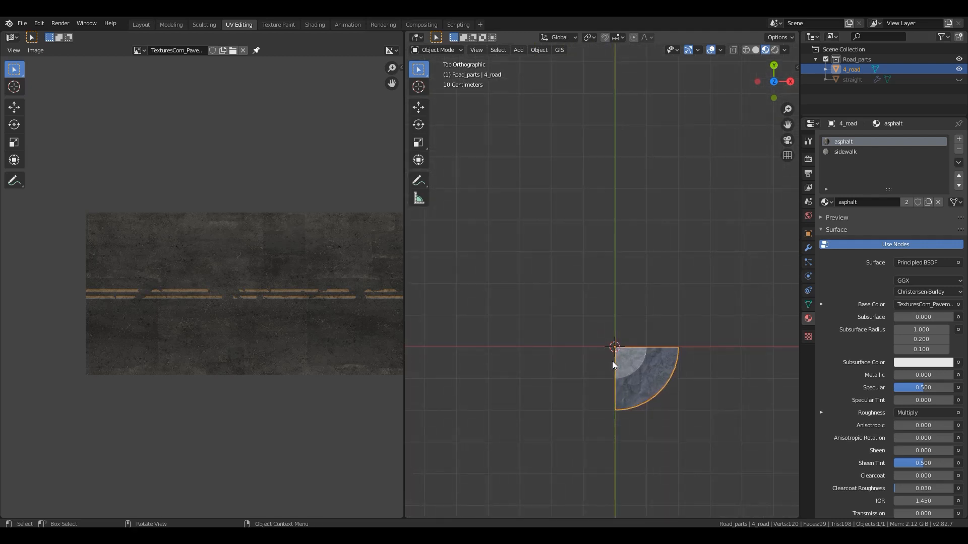
scroll(612, 361, "up", 1)
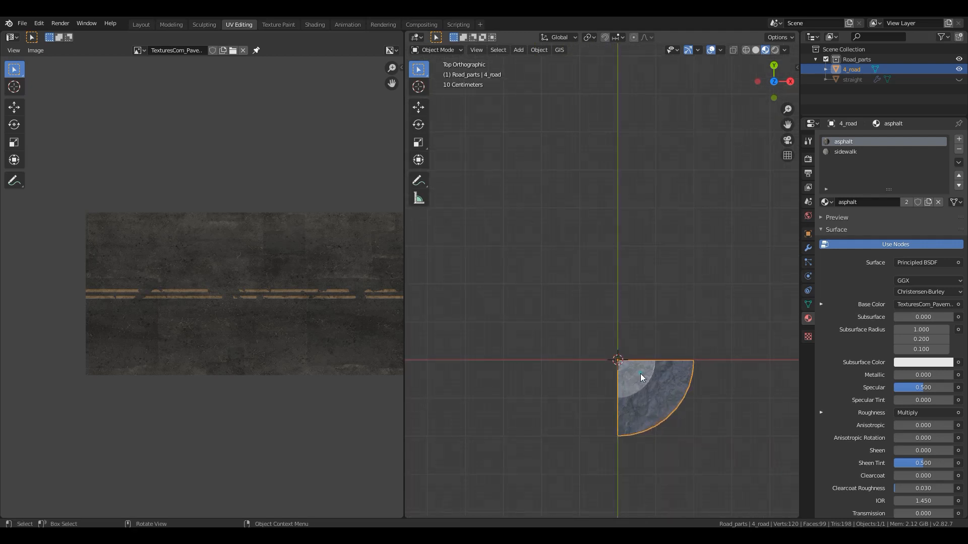
- Move the 4_road corner -2 m along the global X axis
key("g")
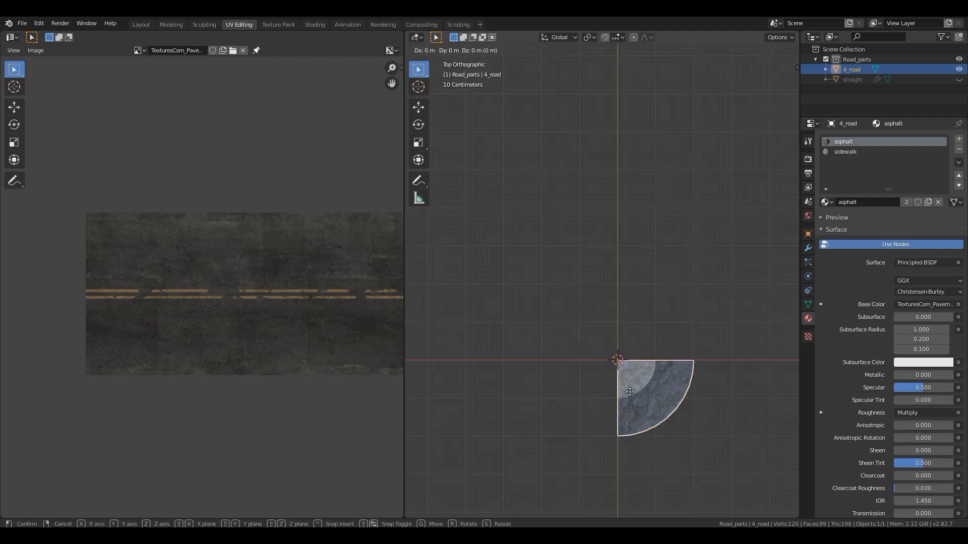
key("x")
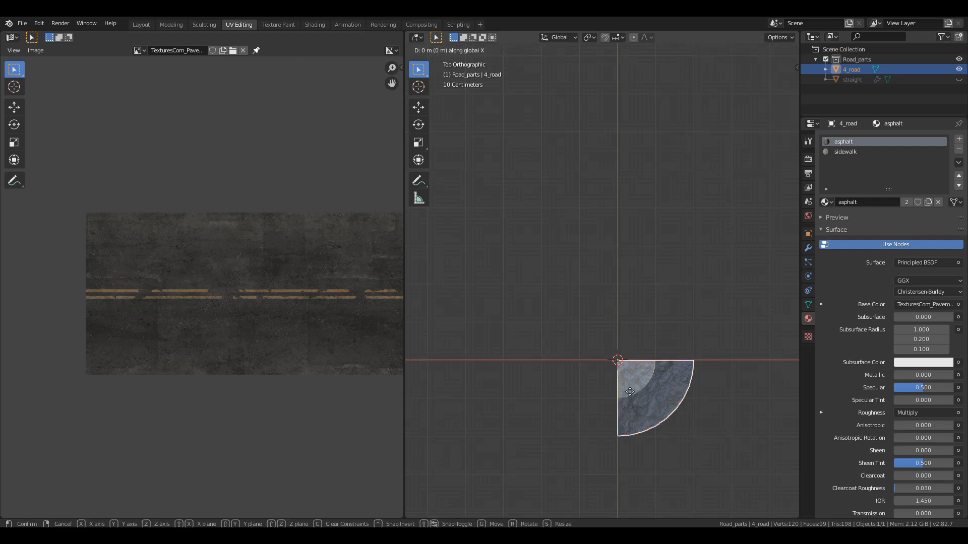
type("2")
key("minus")
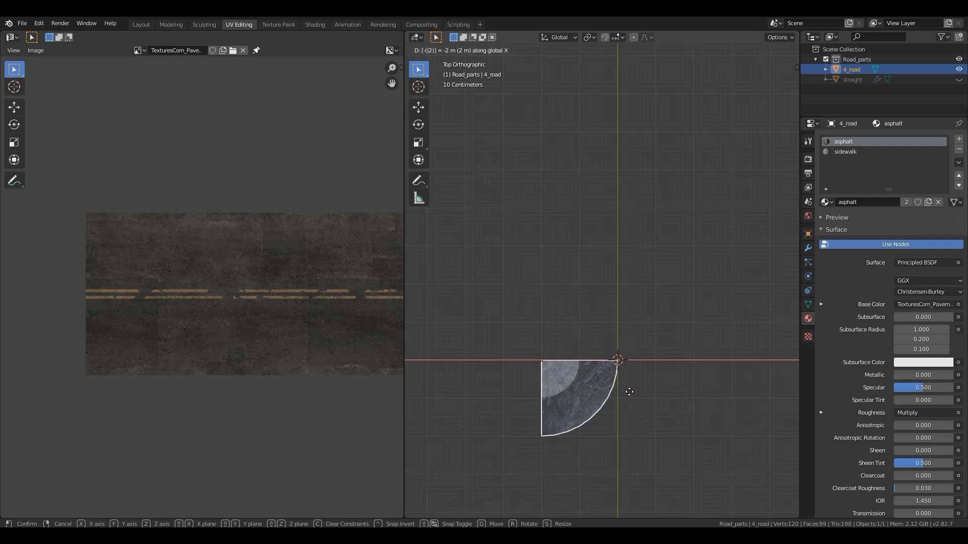
key("Return")
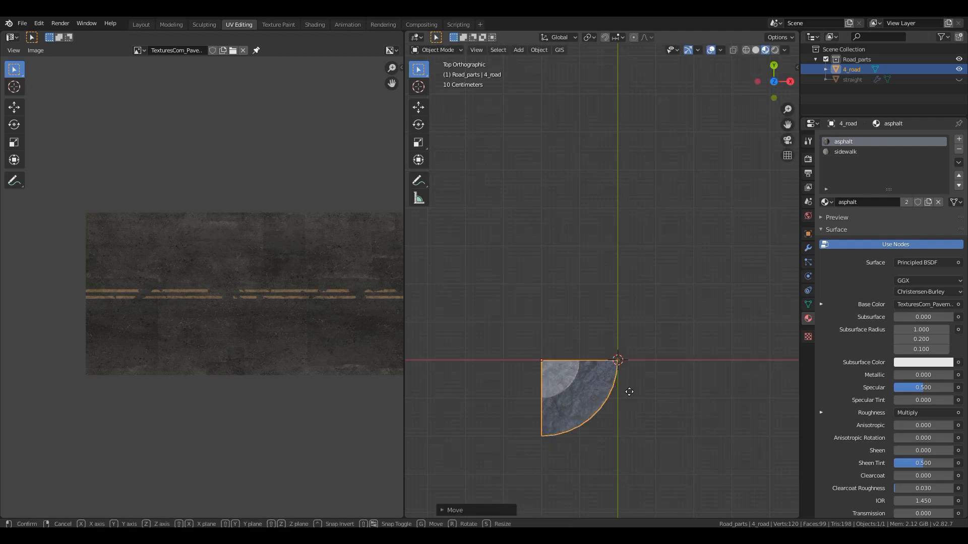
- Move the 4_road corner 2 m along the global Y axis
key("g")
key("y")
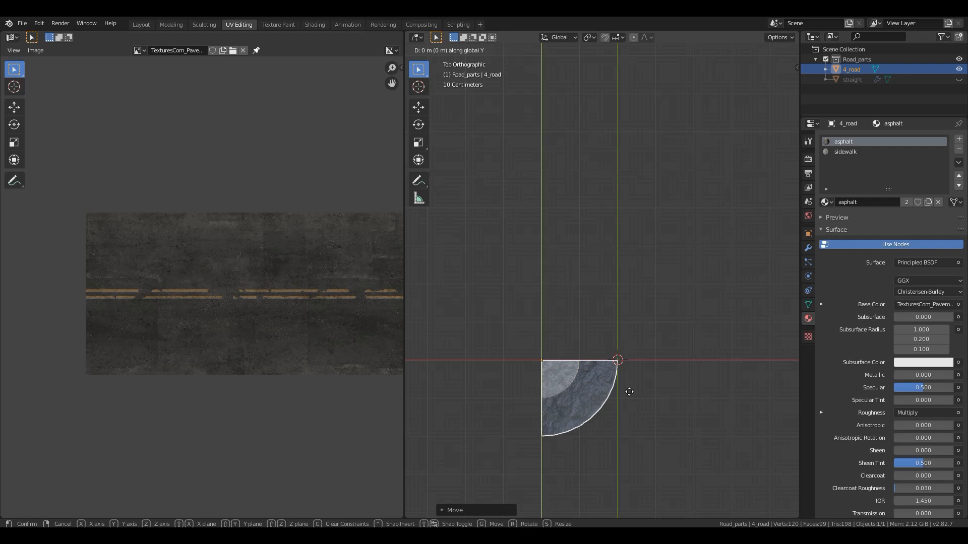
key("2")
key("minus")
key("minus")
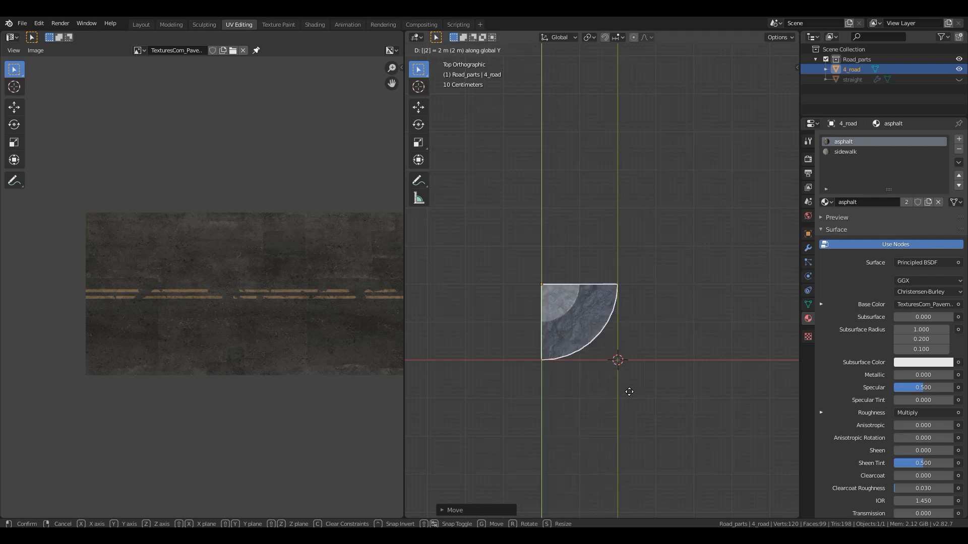
key("Return")
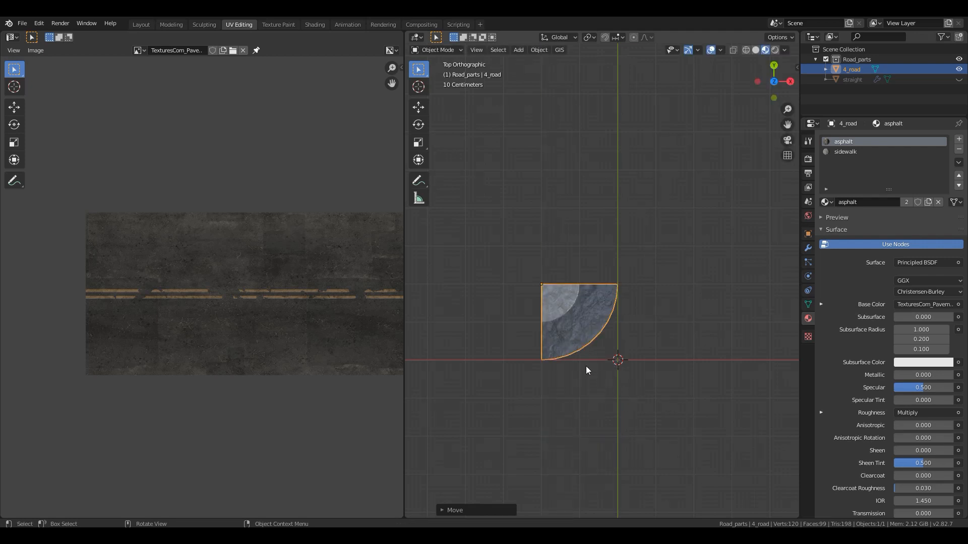
- Set the 4_road corner's origin to the 3D cursor and test the pivot by rotating the corner freely around it
middle_click_drag(585, 321, 508, 315, "shift")
scroll(523, 364, "up", 1)
middle_click_drag(522, 366, 586, 346, "shift")
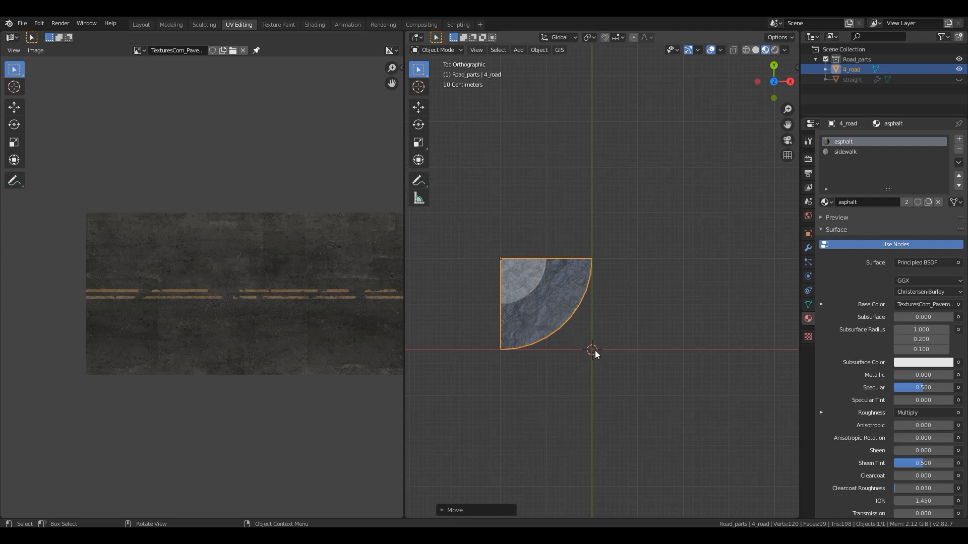
right_click(520, 284)
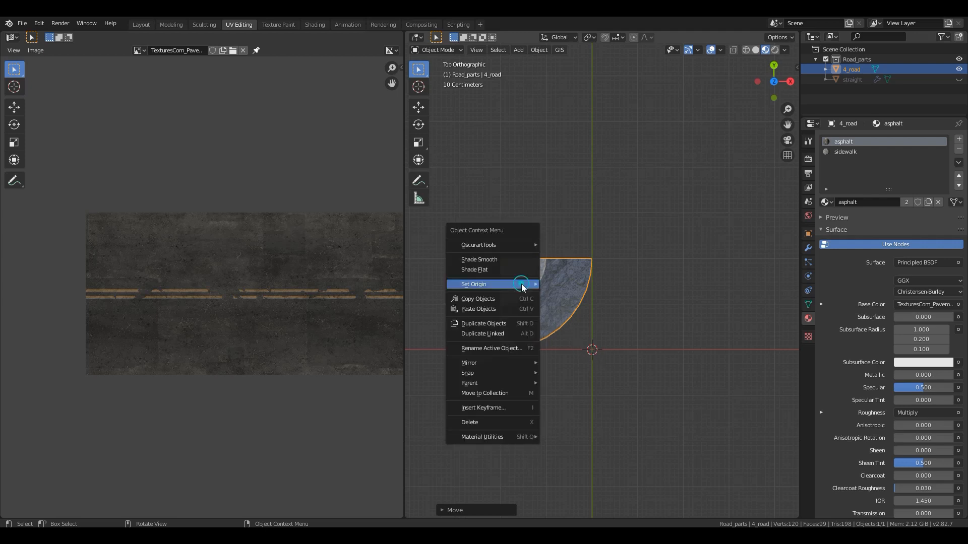
mouse_move(519, 283)
left_click(573, 310)
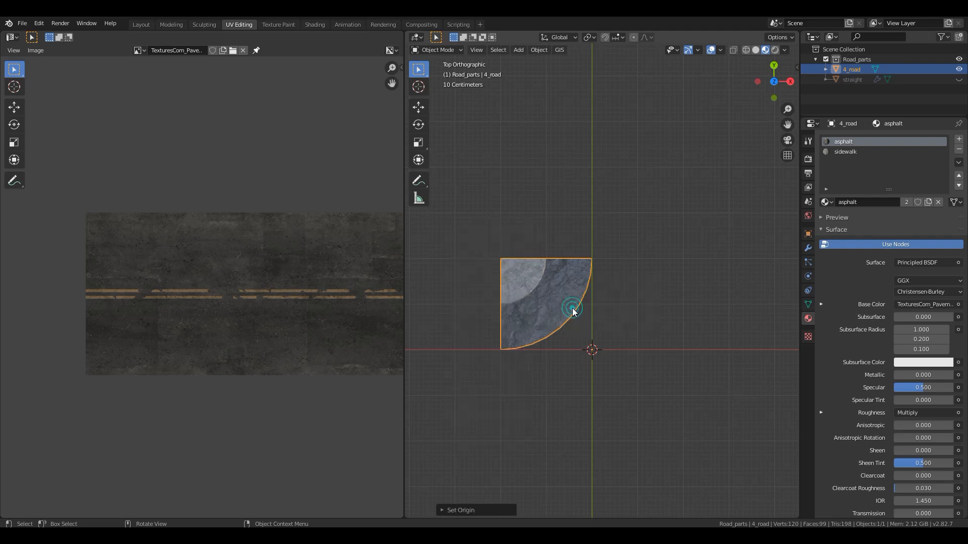
key("r")
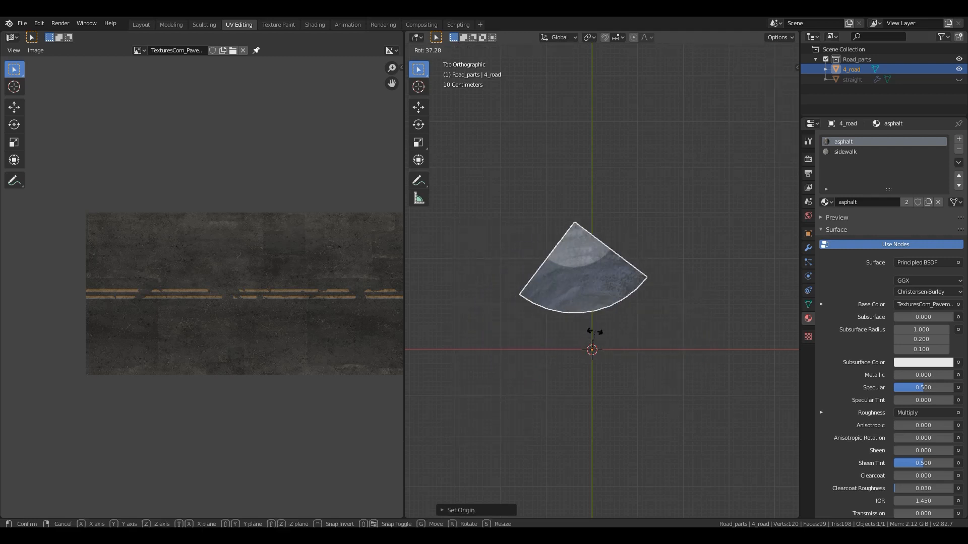
left_click(578, 328)
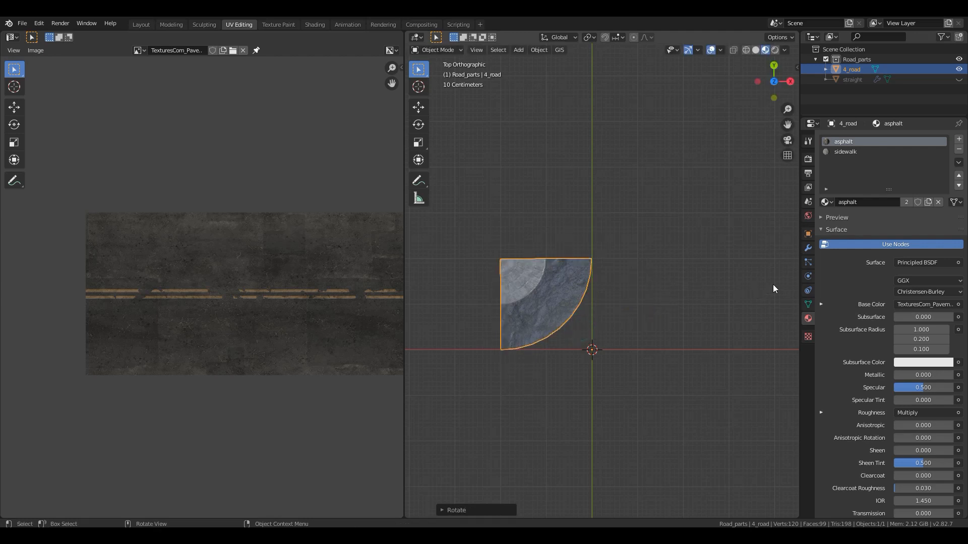
- Add a Mirror modifier to the 4_road corner with both the X and Y axes enabled
left_click(808, 250)
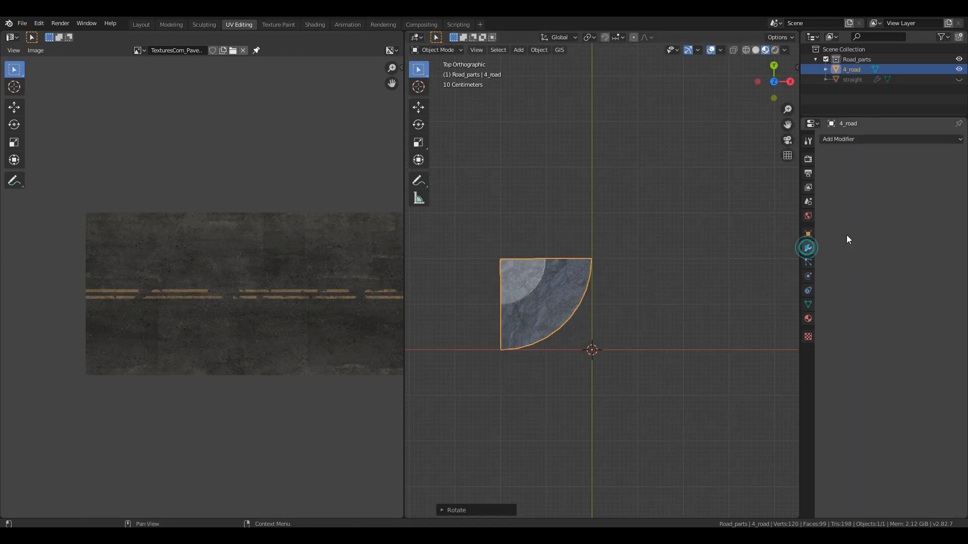
left_click(860, 142)
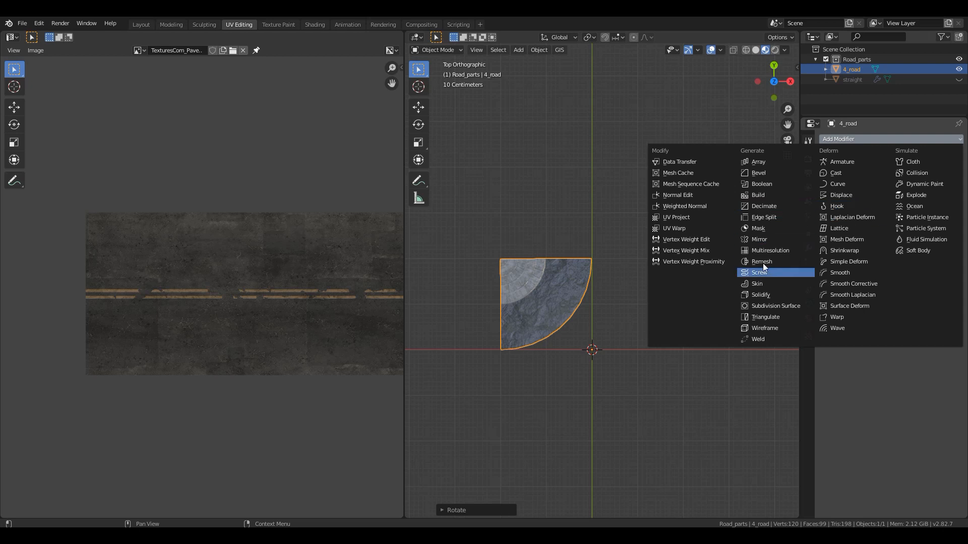
left_click(767, 240)
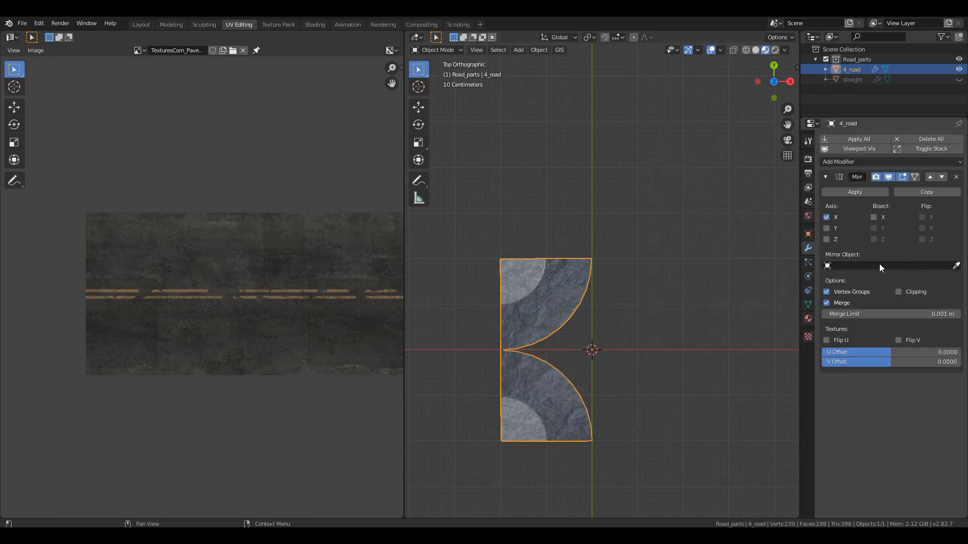
left_click(827, 228)
middle_click_drag(633, 352, 630, 286, "shift")
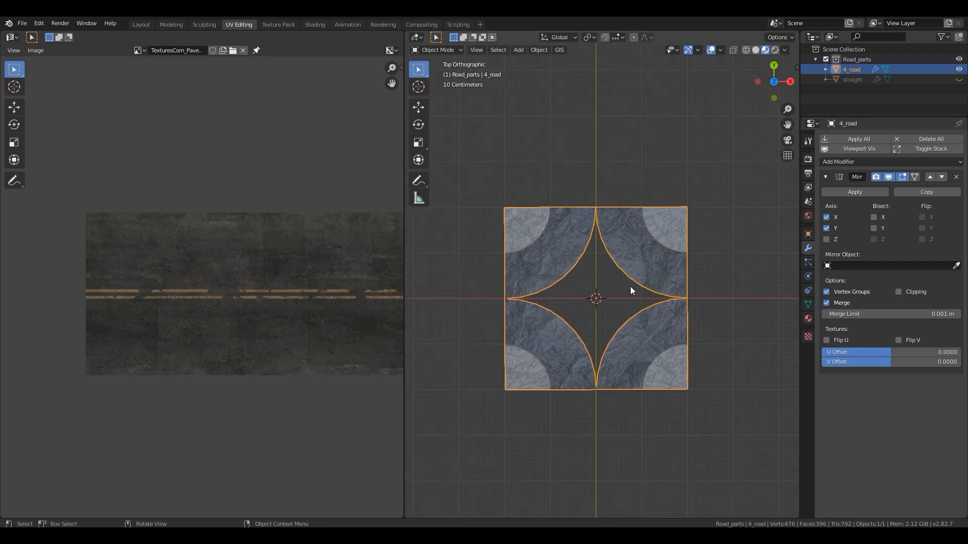
scroll(630, 287, "up", 3)
scroll(662, 297, "down", 2)
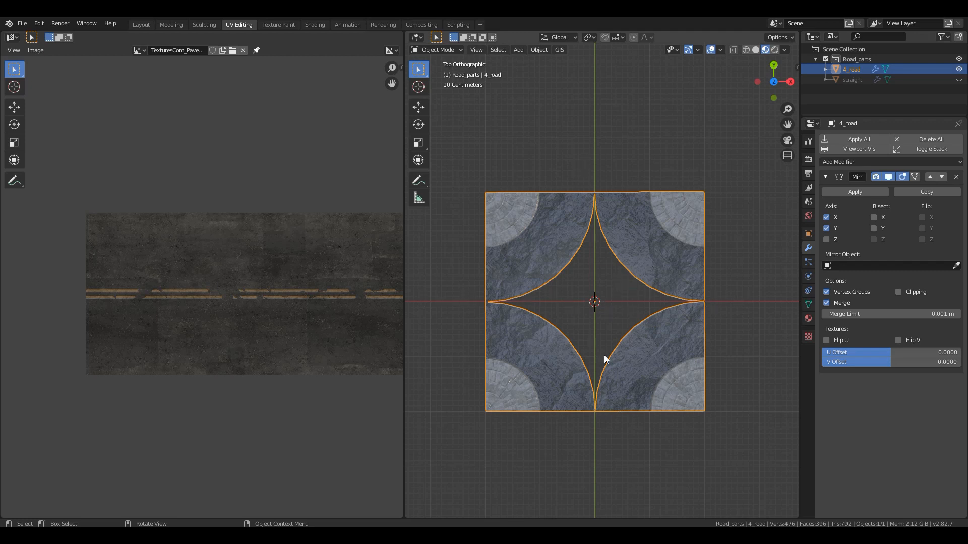
- Apply the Mirror modifier to the 4_road object
left_click(855, 192)
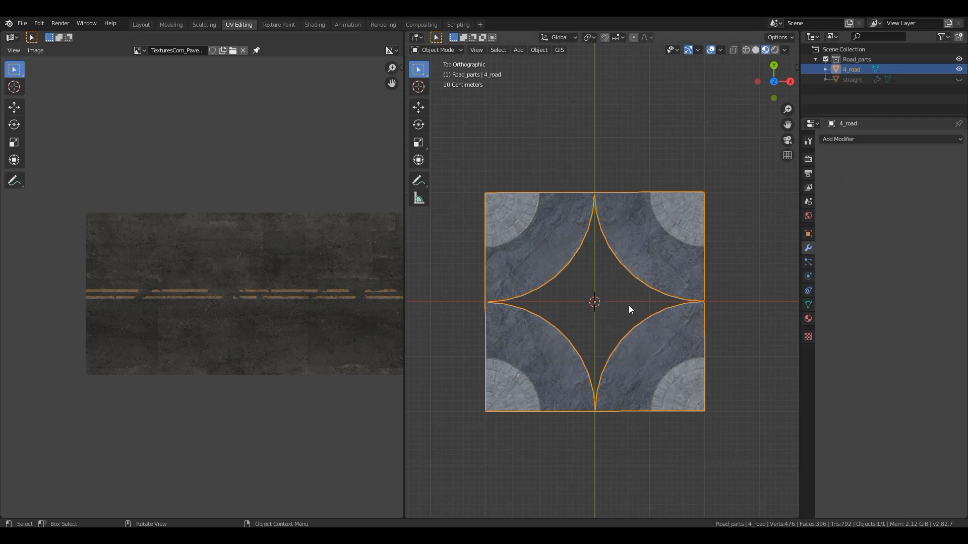
middle_click_drag(616, 315, 586, 343, "shift")
scroll(584, 335, "up", 3)
scroll(578, 327, "down", 4)
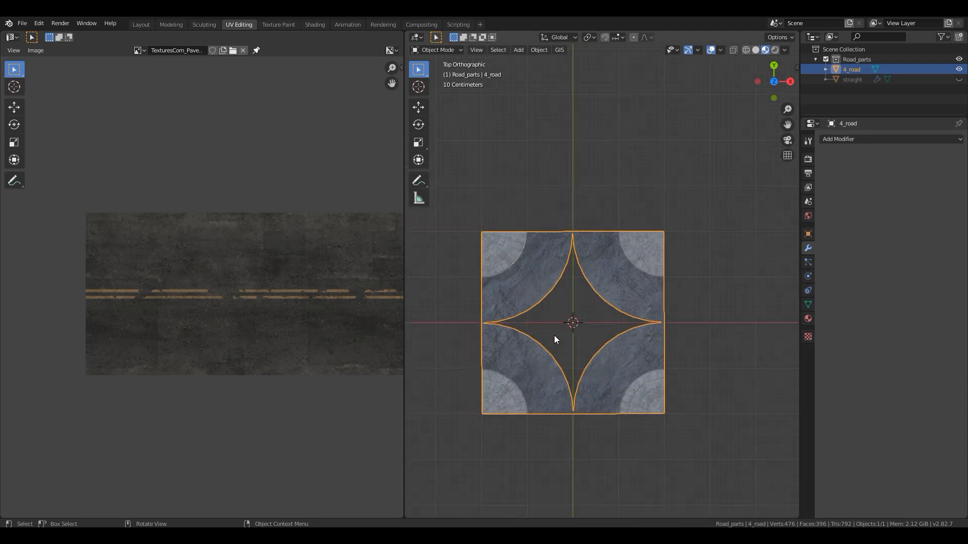
scroll(590, 332, "up", 2)
- Switch to the Layout workspace and set up 4_road's mesh for vertex editing
key("Tab")
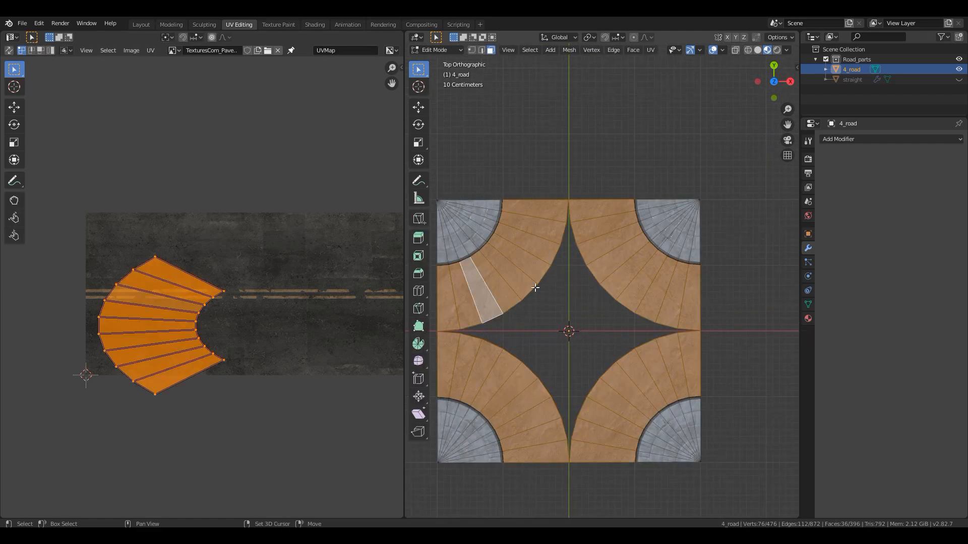
middle_click_drag(559, 293, 638, 316, "shift")
scroll(633, 317, "up", 4)
scroll(632, 316, "down", 3)
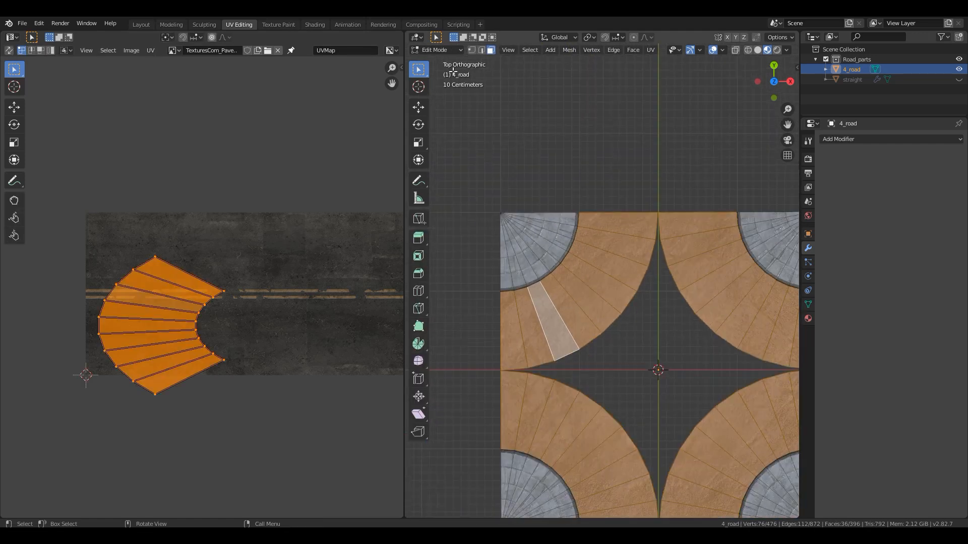
left_click(145, 24)
middle_click_drag(339, 165, 519, 307, "shift")
key("Tab")
scroll(519, 307, "down", 3)
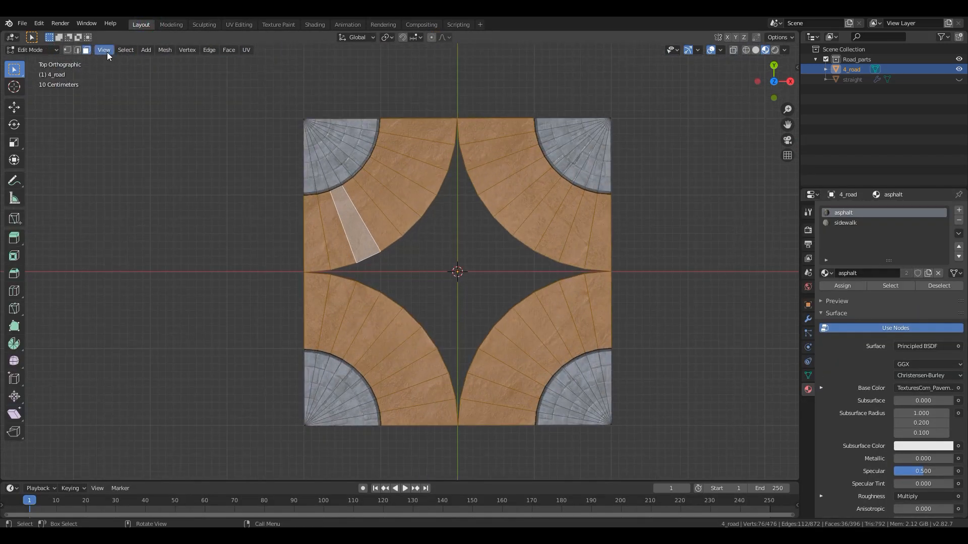
left_click(67, 49)
scroll(363, 303, "up", 2)
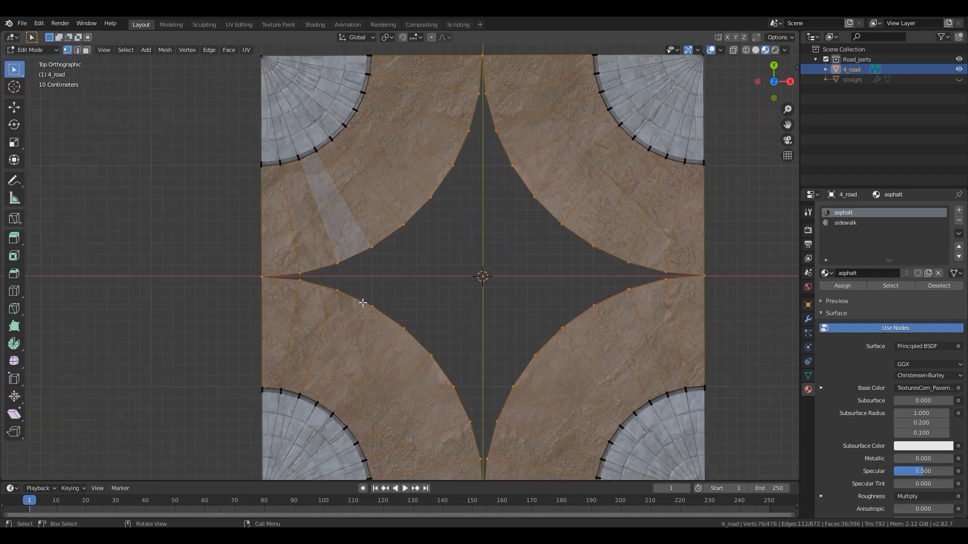
- Try moving the vertex where the two corners meet at the negative X edge
left_click(443, 279)
left_click(248, 269)
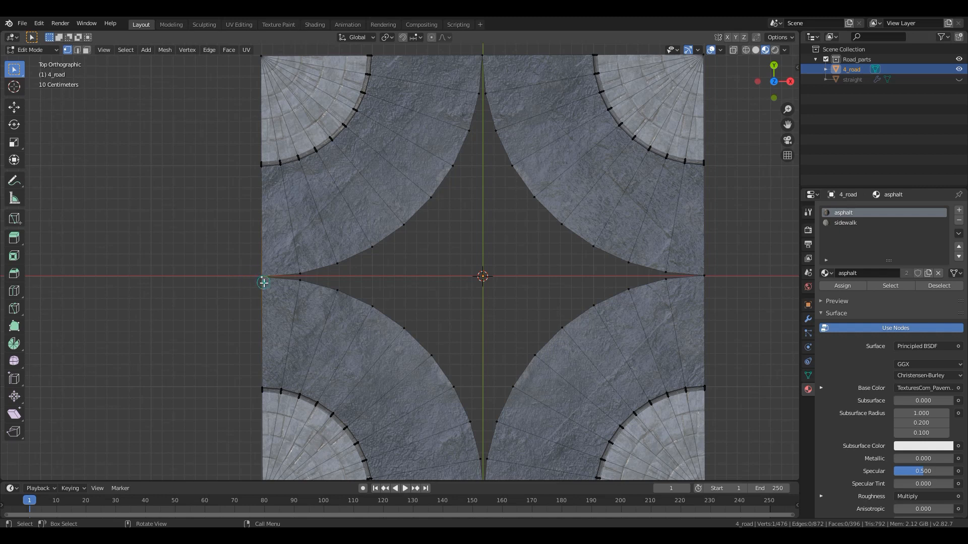
key("g")
left_click(269, 282)
left_click(297, 274)
- Merge at center the two outermost facing asphalt vertex pairs along the negative X axis
scroll(432, 282, "down", 2)
scroll(302, 285, "up", 2)
left_click(308, 293)
left_click(294, 282)
left_click_drag(294, 281, 282, 305)
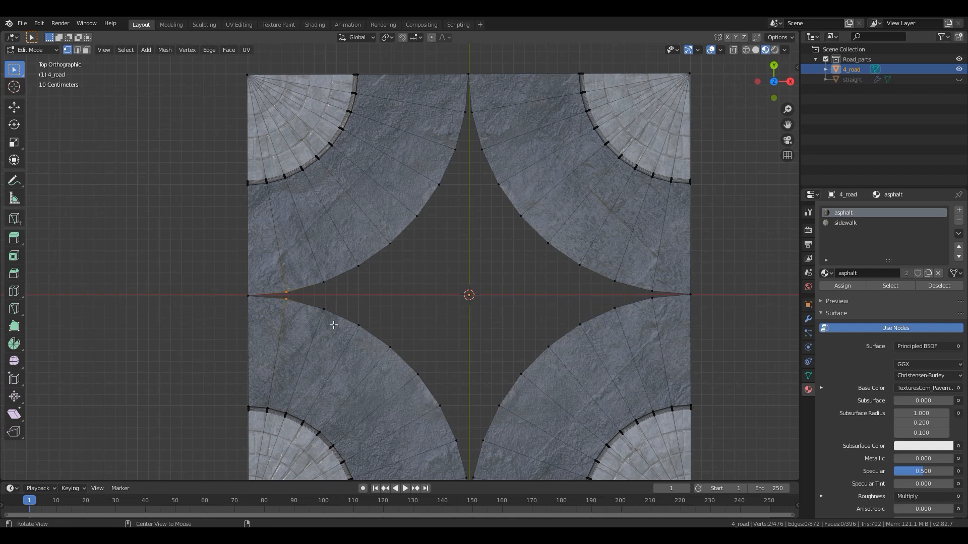
key("m")
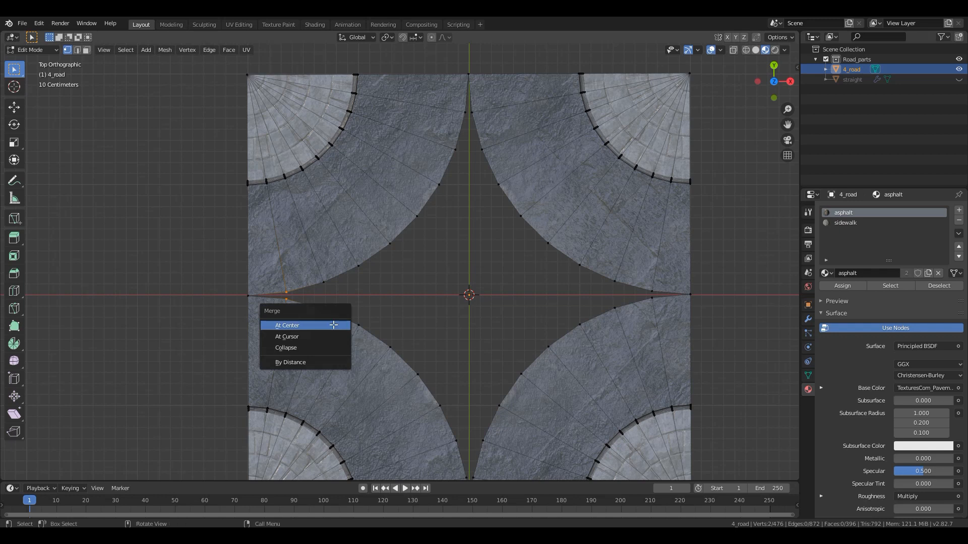
left_click(334, 325)
key("ctrl+z")
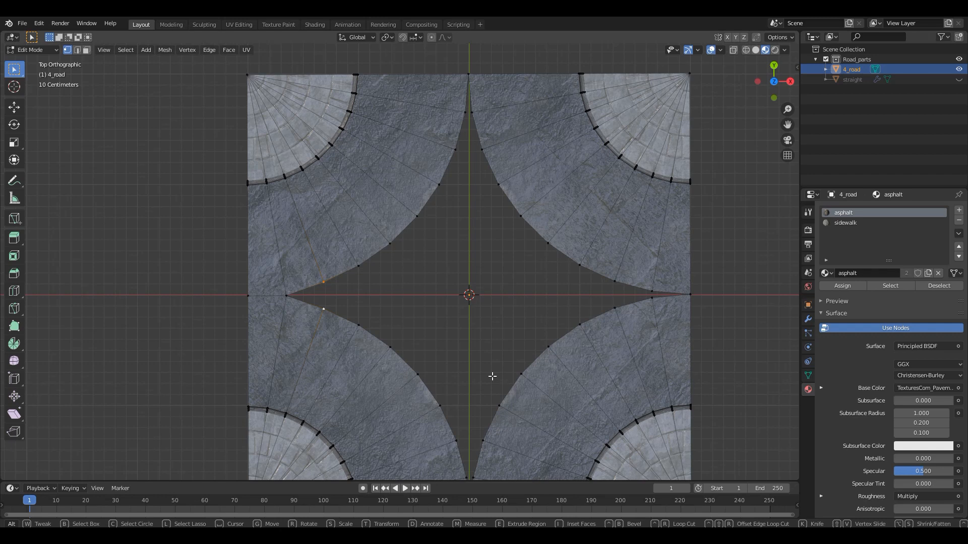
right_click(395, 303)
left_click(373, 282)
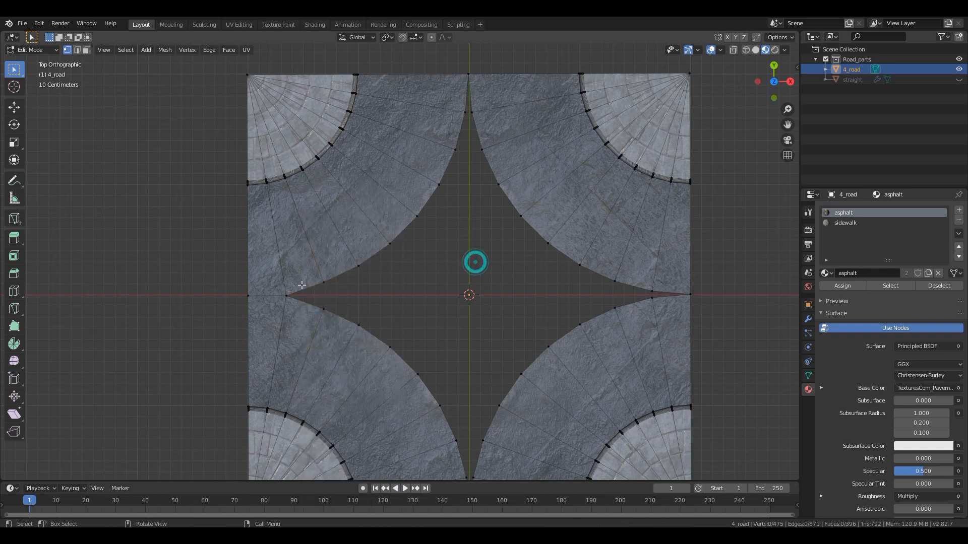
key("m")
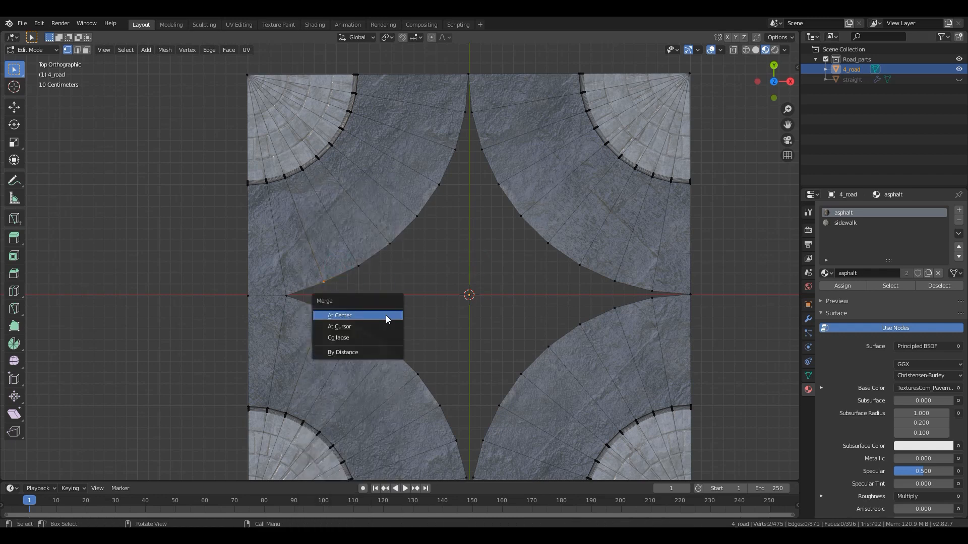
left_click(386, 316)
- Merge at center the next three facing vertex pairs along the negative X axis, working inward
left_click(397, 292)
left_click_drag(365, 250, 349, 336)
key("m")
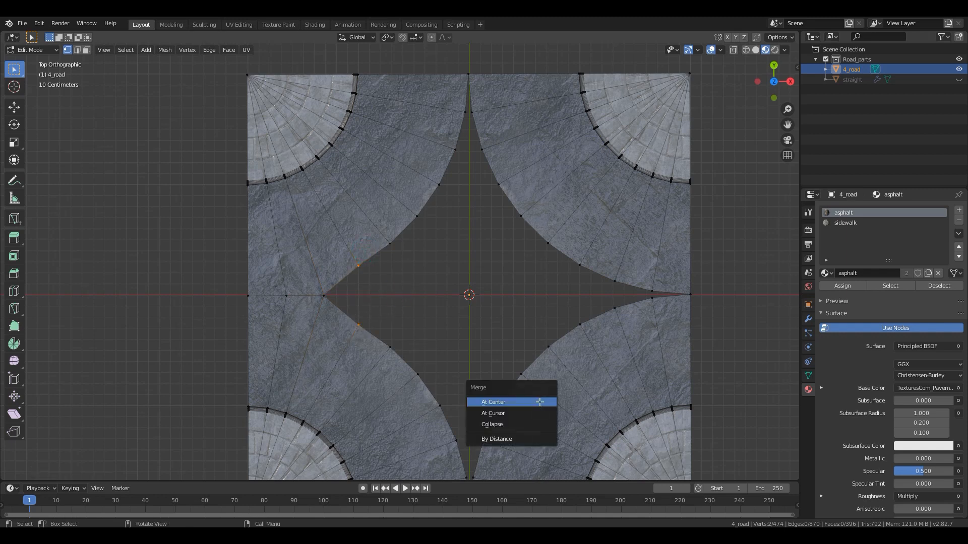
left_click(539, 402)
left_click_drag(409, 229, 374, 358)
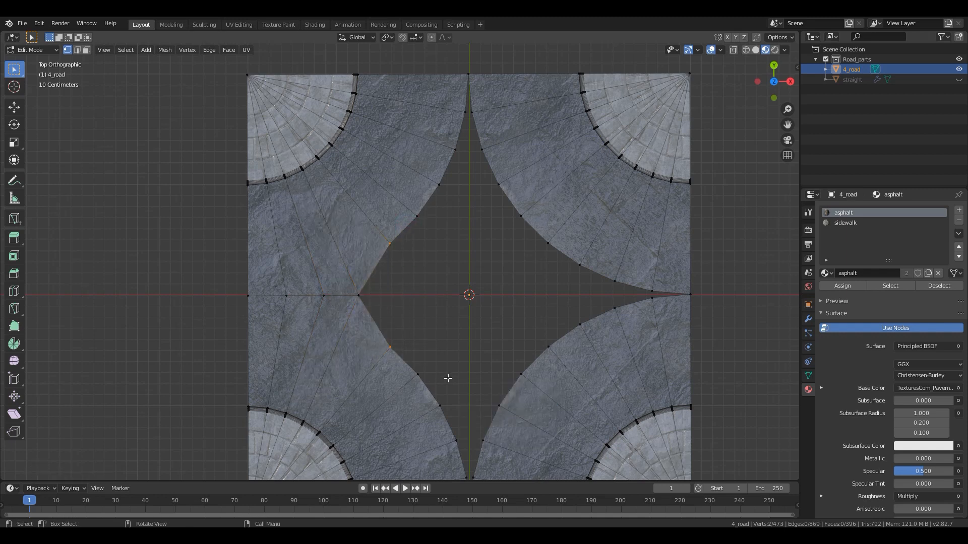
key("m")
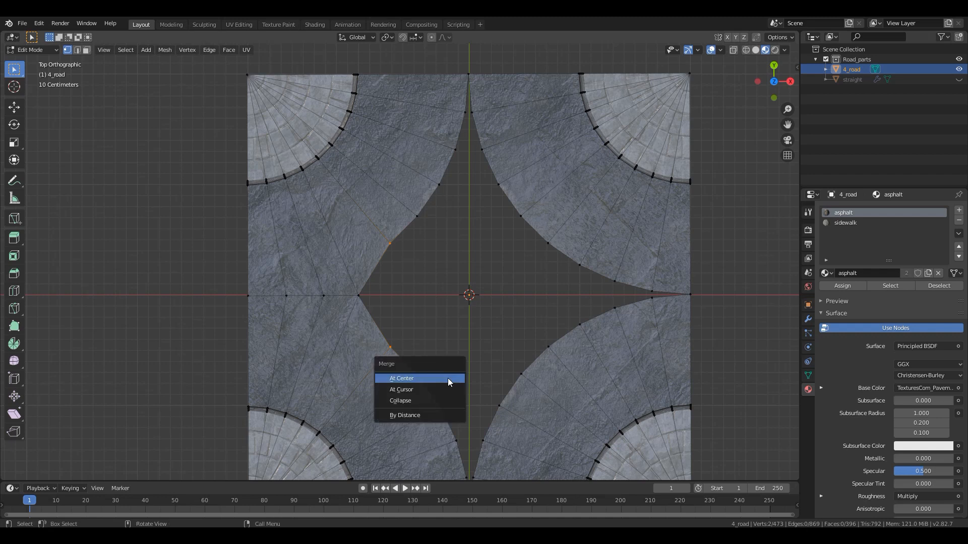
left_click(447, 378)
left_click_drag(414, 206, 438, 386)
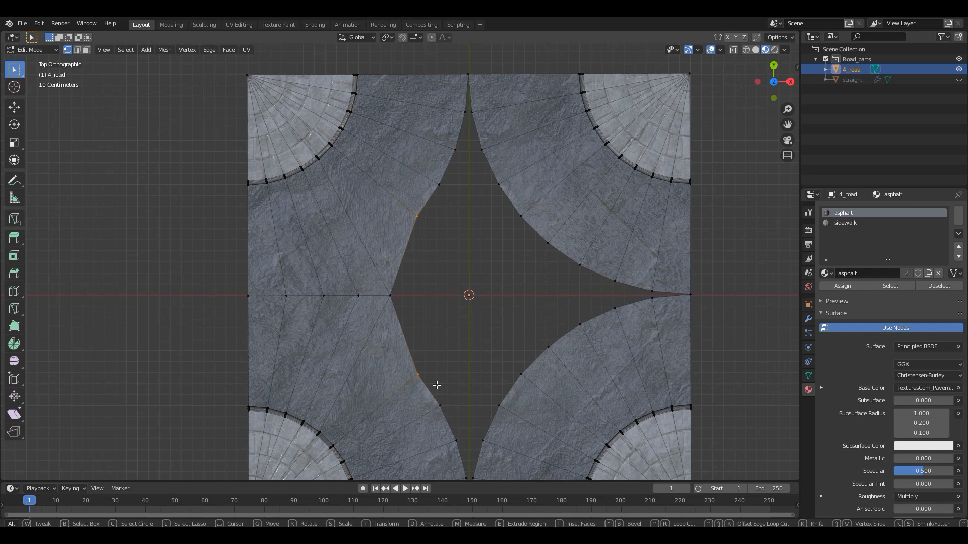
key("m")
left_click(436, 385)
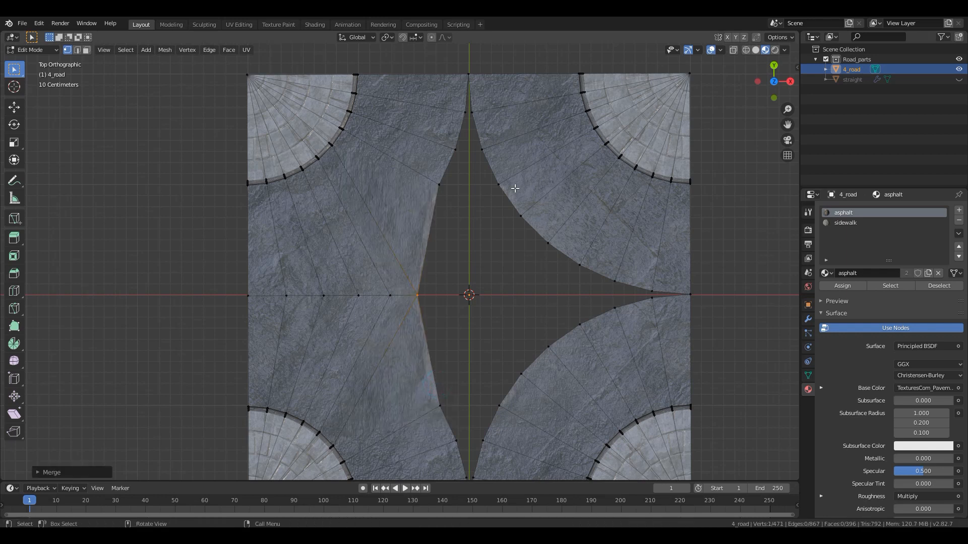
- Merge at center the three outermost facing asphalt vertex pairs along the positive X axis
left_click_drag(658, 277, 647, 309)
key("m")
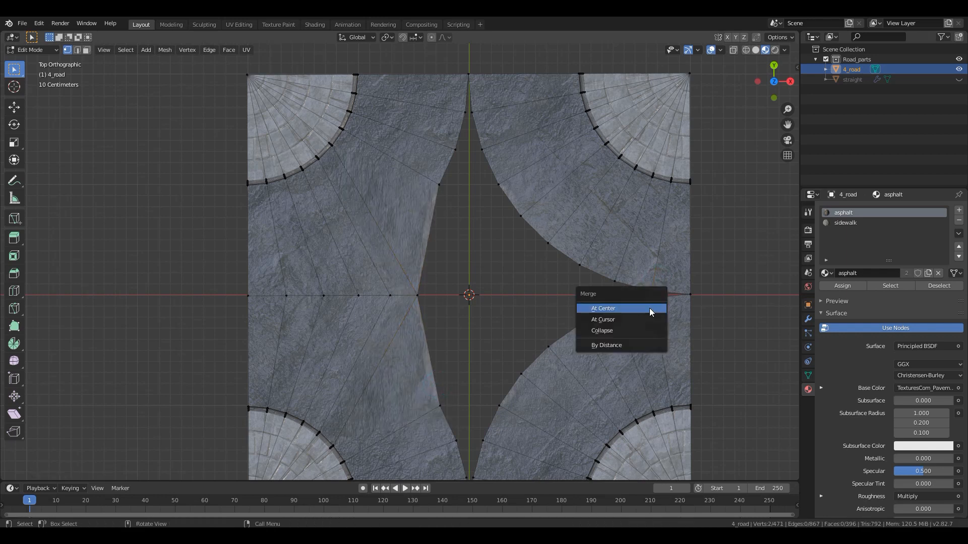
left_click(650, 309)
left_click_drag(632, 272, 603, 325)
key("m")
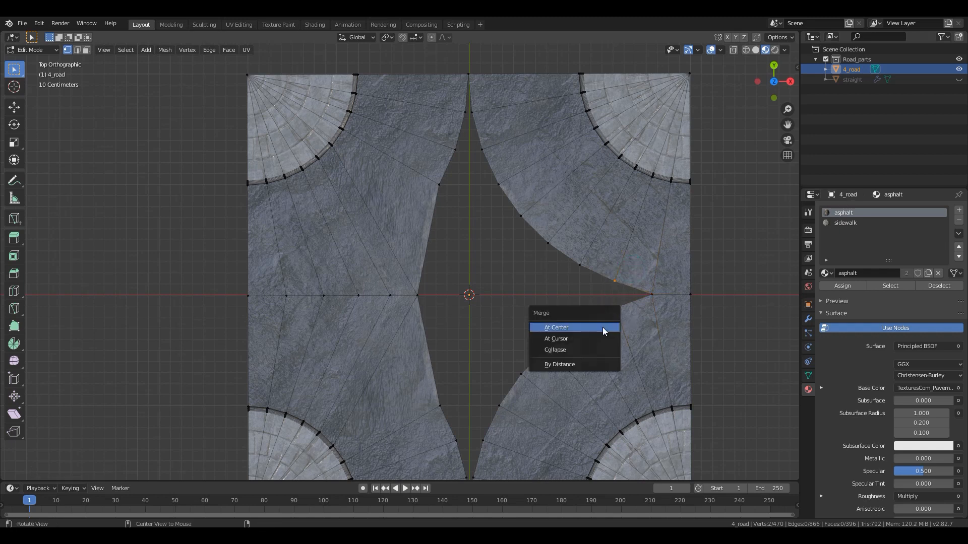
left_click(603, 327)
left_click_drag(597, 253, 566, 345)
key("m")
left_click(566, 344)
- Merge at center the next two facing vertex pairs along the positive X axis, toward the middle
left_click_drag(557, 231, 524, 373)
key("m")
left_click(539, 363)
left_click_drag(545, 202, 504, 390)
key("m")
left_click(507, 396)
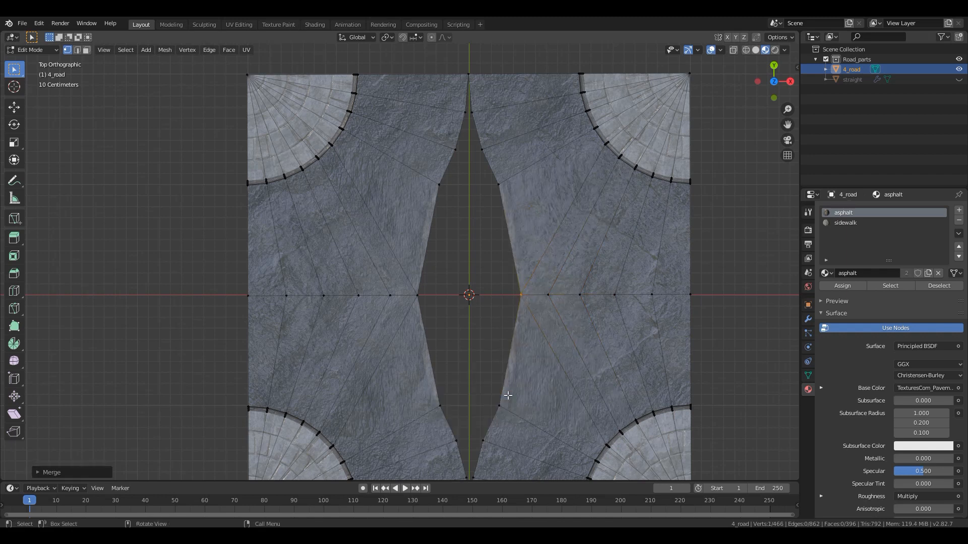
- Merge at center the three facing asphalt vertex pairs along the positive Y axis
left_click_drag(495, 98, 456, 121)
key("m")
left_click(722, 192)
left_click_drag(510, 137, 429, 175)
key("m")
left_click(439, 154)
key("alt")
key("m")
left_click(428, 174)
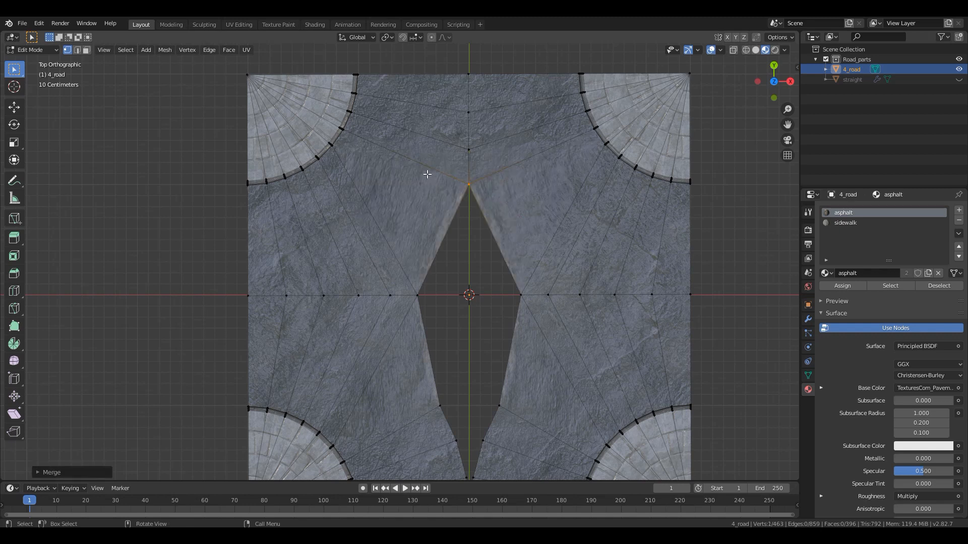
- Merge at center the two vertices flanking the origin, as well as the innermost facing pair on the negative Y side
left_click_drag(405, 274, 522, 317)
key("alt")
key("m")
left_click(540, 315)
left_click_drag(526, 367, 423, 415)
key("m")
left_click(422, 414)
- Merge at center the two remaining facing vertex pairs along the negative Y axis to close the asphalt gap
scroll(422, 414, "down", 2)
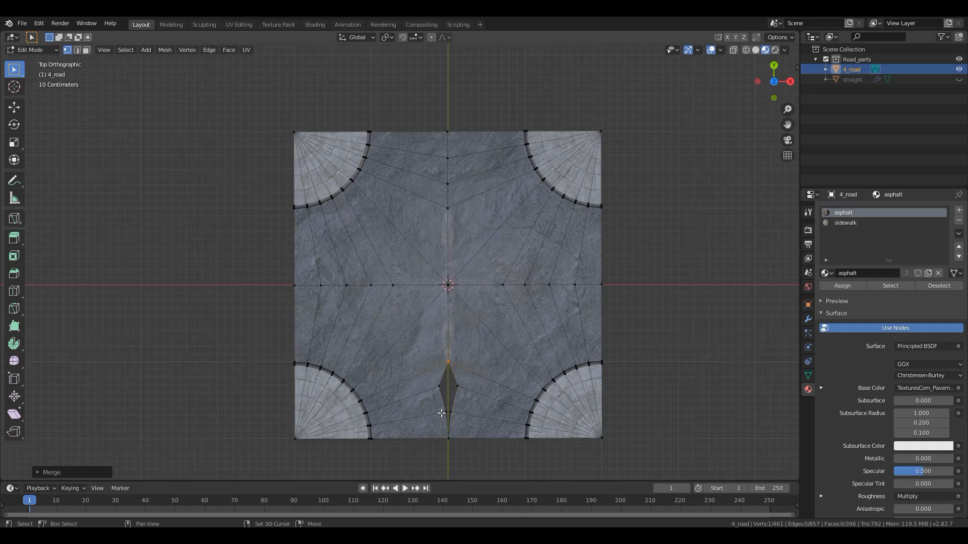
middle_click_drag(441, 411, 444, 356, "shift")
scroll(445, 354, "up", 2)
left_click_drag(435, 343, 454, 396)
key("m")
left_click(496, 364)
key("m")
left_click(454, 399)
scroll(478, 313, "down", 1)
scroll(474, 302, "down", 2)
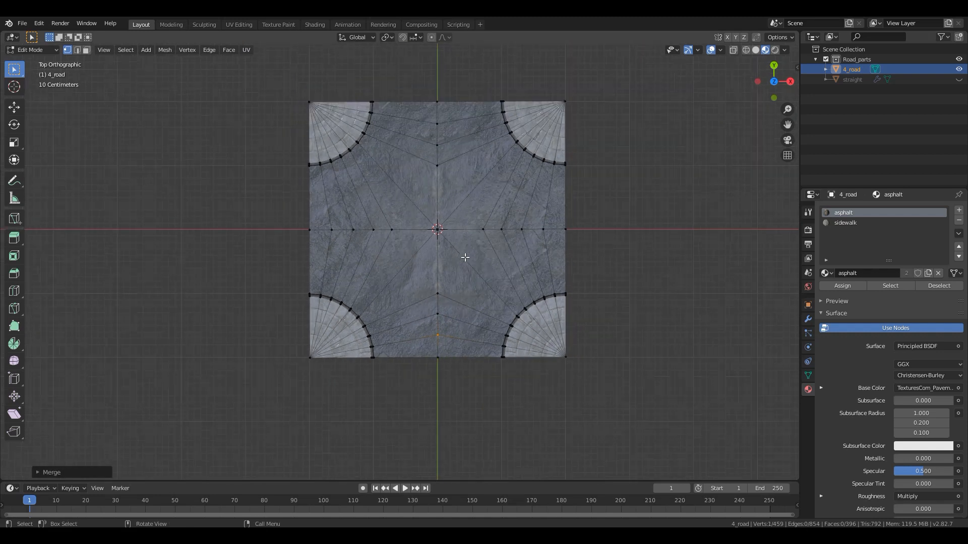
- Select all faces using the asphalt material and unwrap them in the UV Editing workspace
key("Tab")
key("Tab")
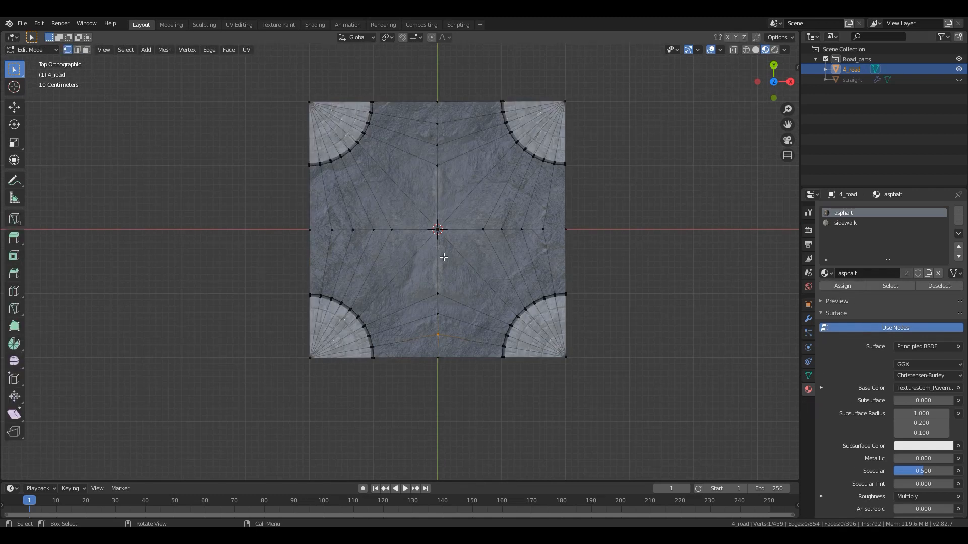
left_click(890, 286)
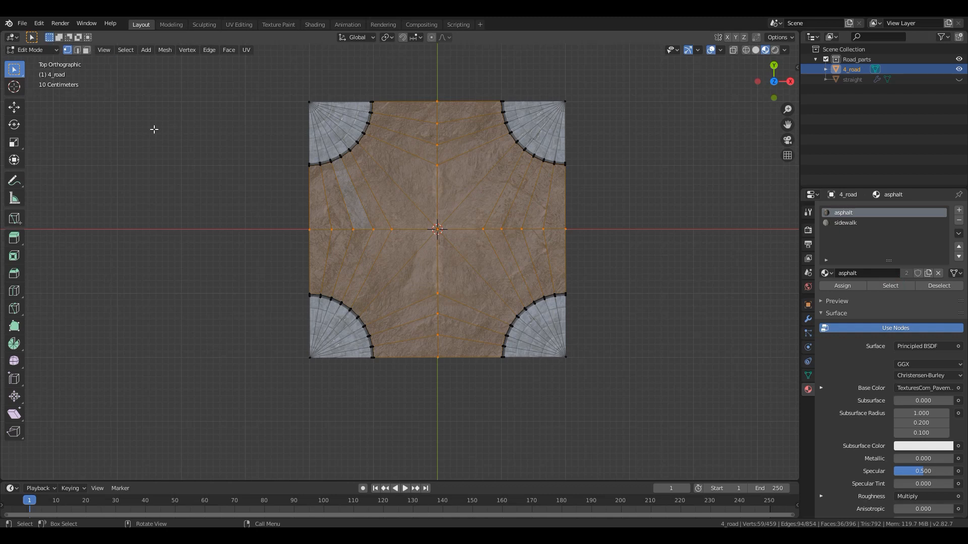
left_click(239, 25)
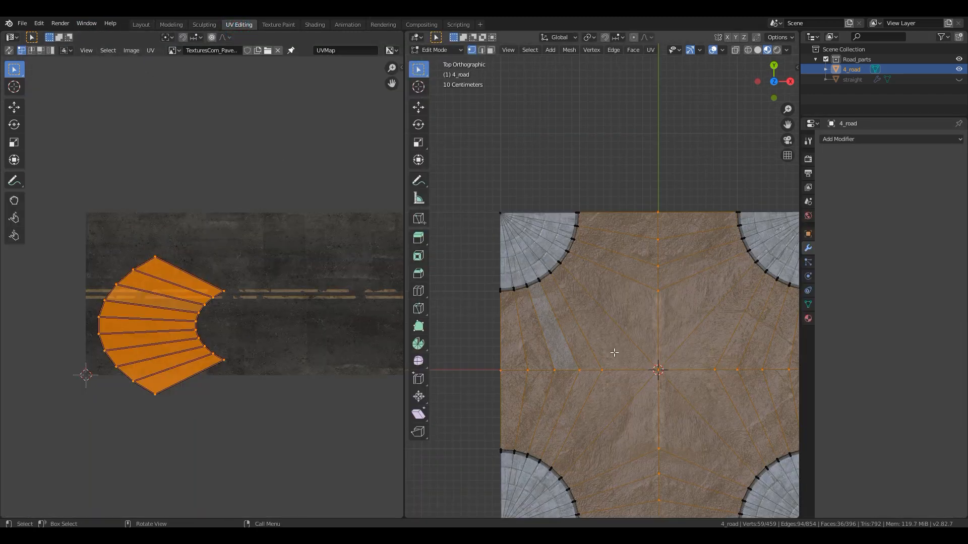
middle_click_drag(216, 325, 189, 330)
scroll(586, 349, "up", 1)
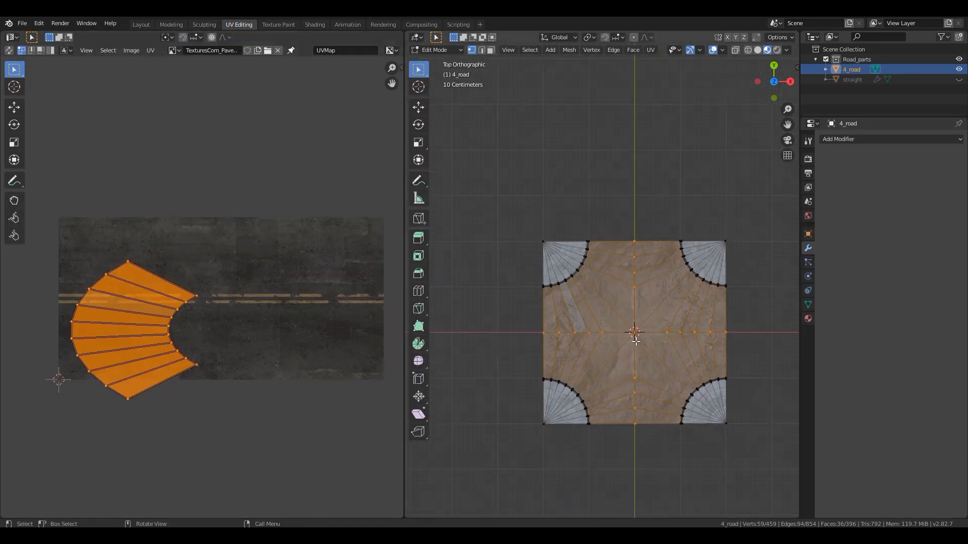
key("u")
left_click(607, 200)
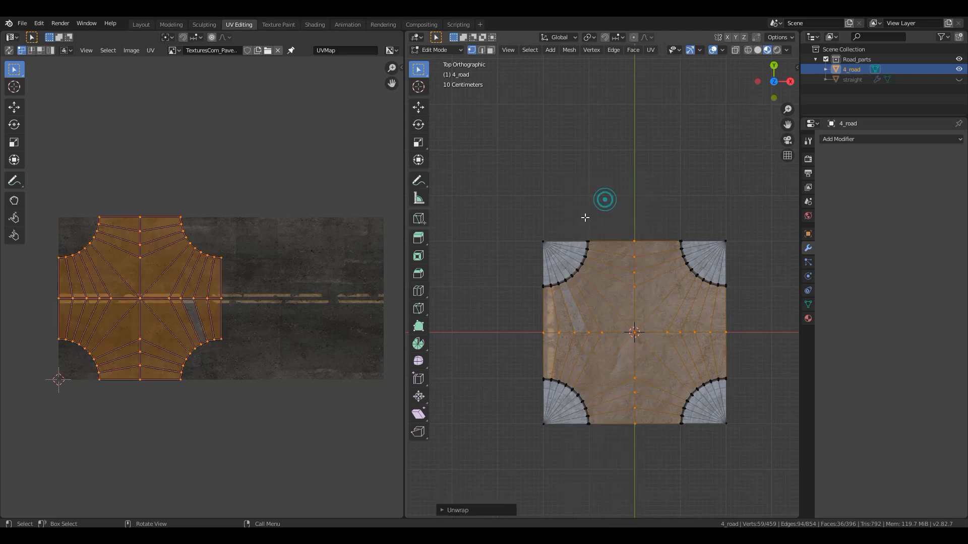
scroll(648, 368, "up", 2)
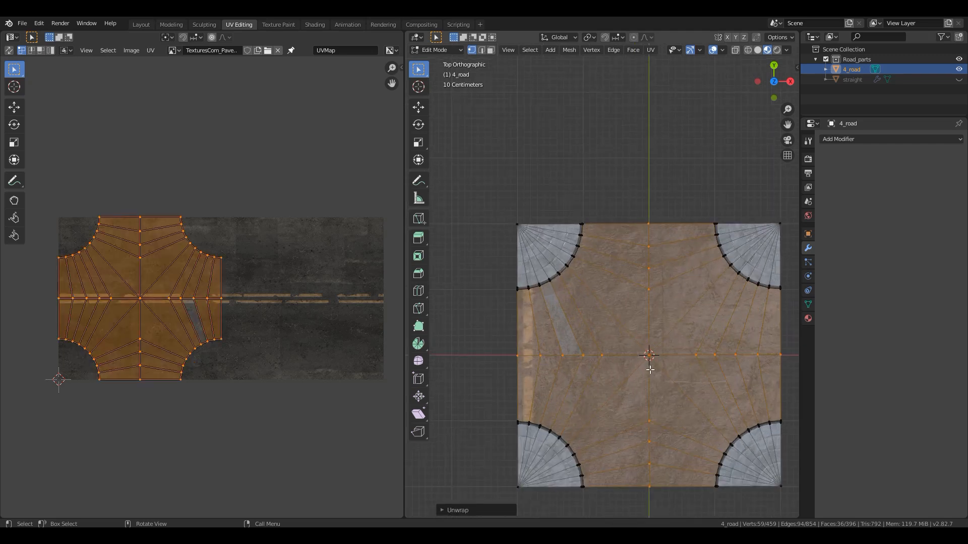
middle_click_drag(622, 358, 601, 351, "shift")
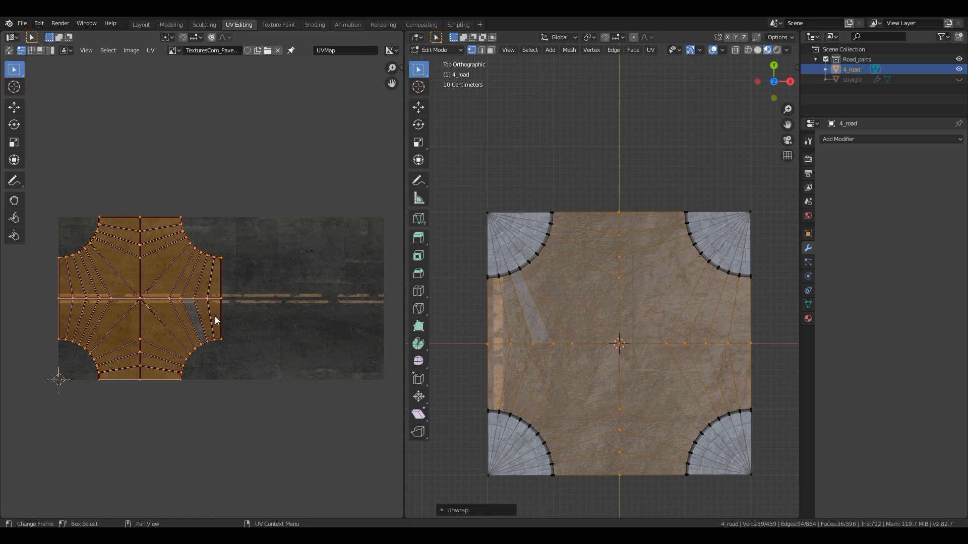
- Move the asphalt UV island off the yellow lane markings, enlarge it to nearly double size, and shift it along X
key("g")
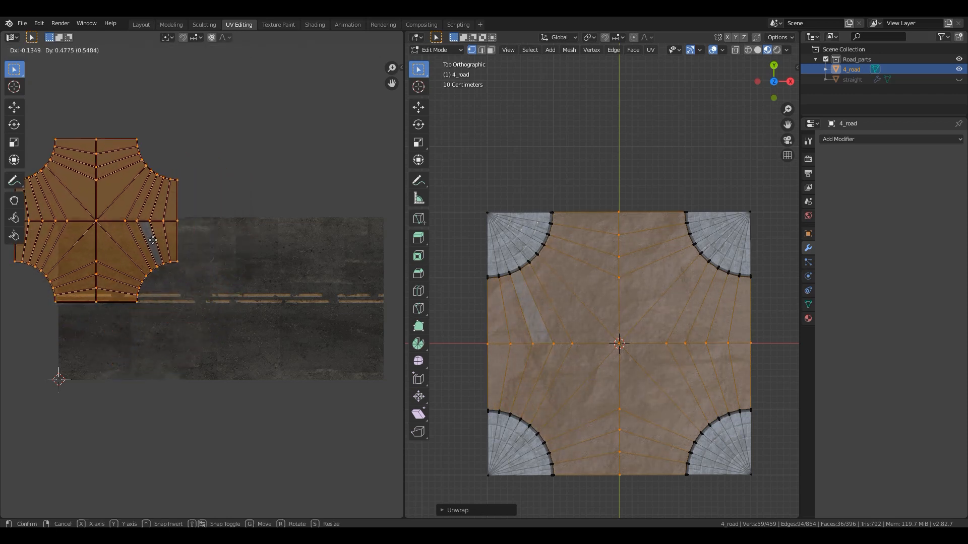
left_click(156, 241)
key("s")
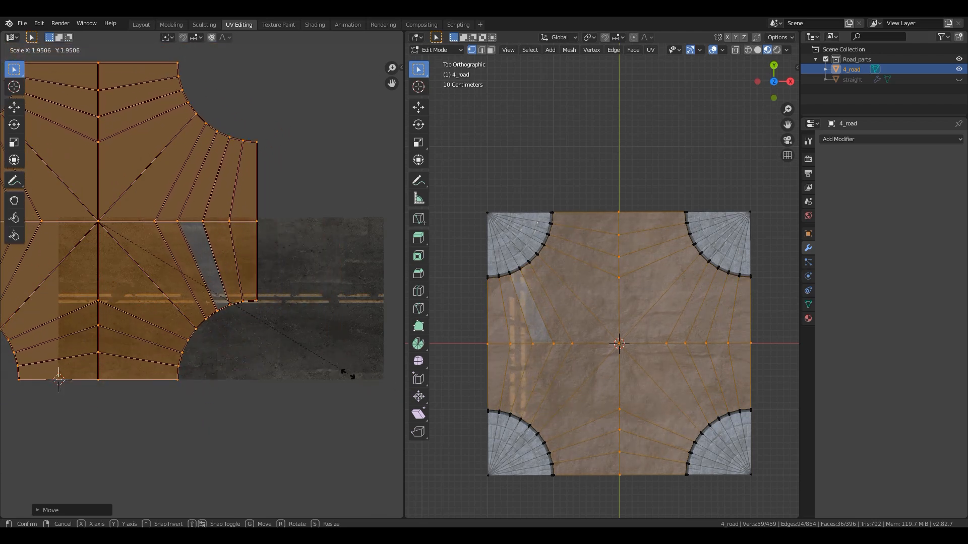
left_click(328, 367)
key("g")
key("x")
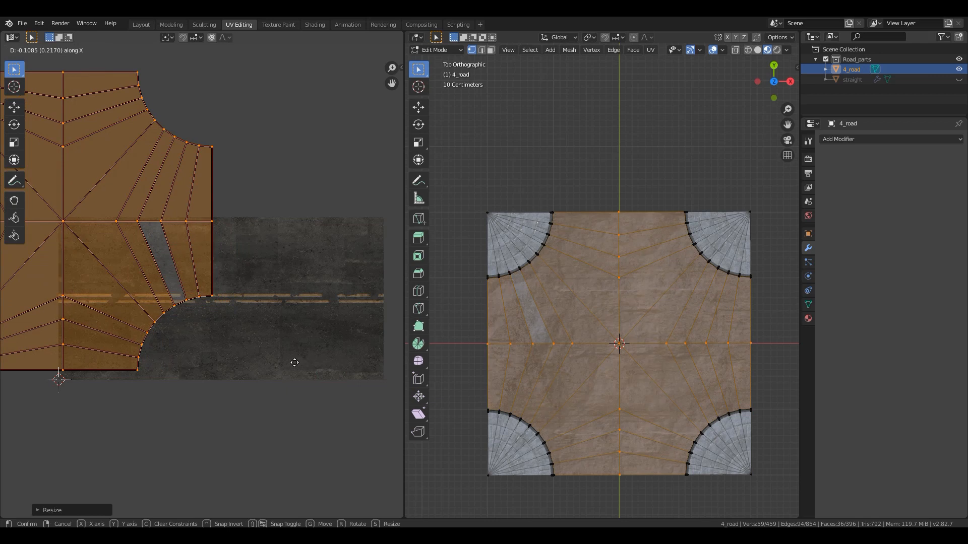
left_click(287, 362)
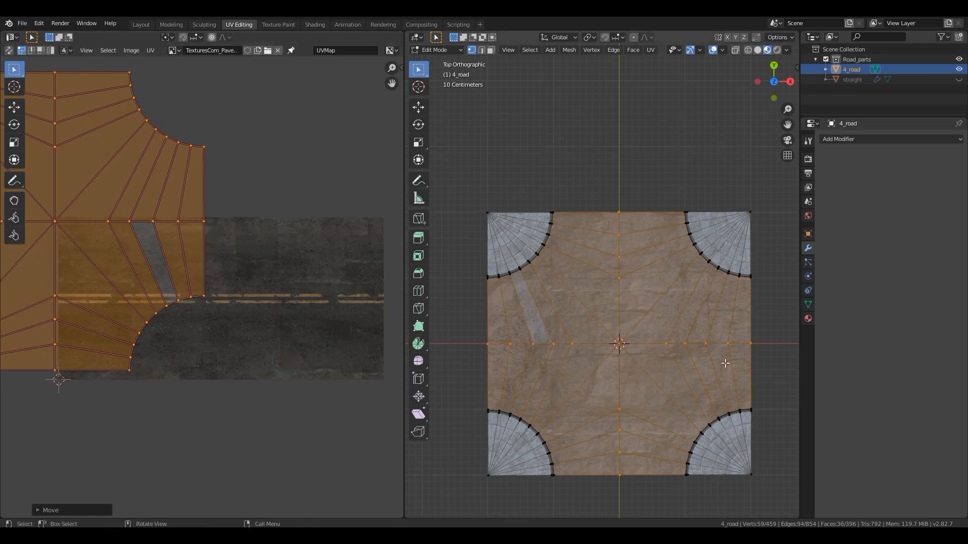
- Return to Object Mode, inspect the textured 4_road intersection from several angles, and save the file
key("Tab")
middle_click_drag(619, 398, 642, 334)
scroll(608, 336, "down", 4)
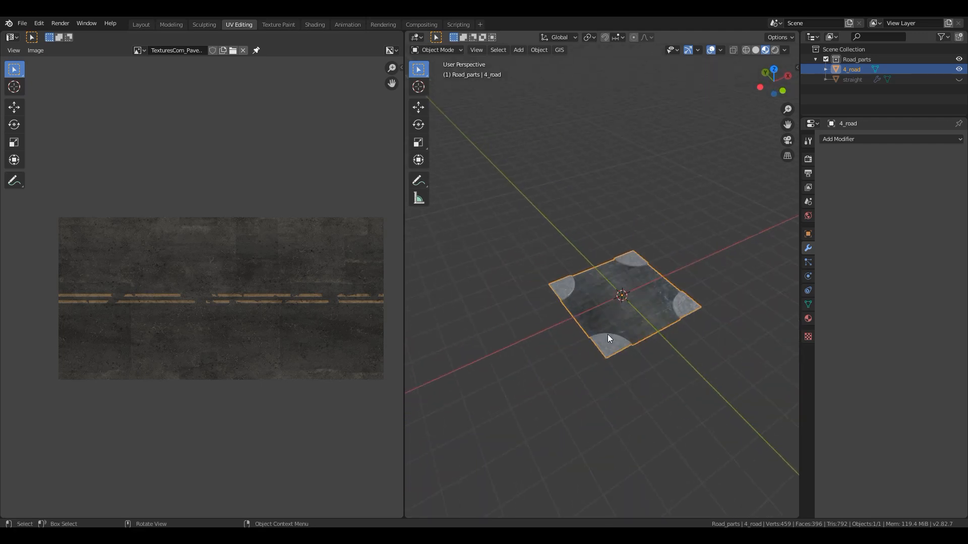
middle_click_drag(584, 320, 522, 341)
scroll(534, 350, "up", 3)
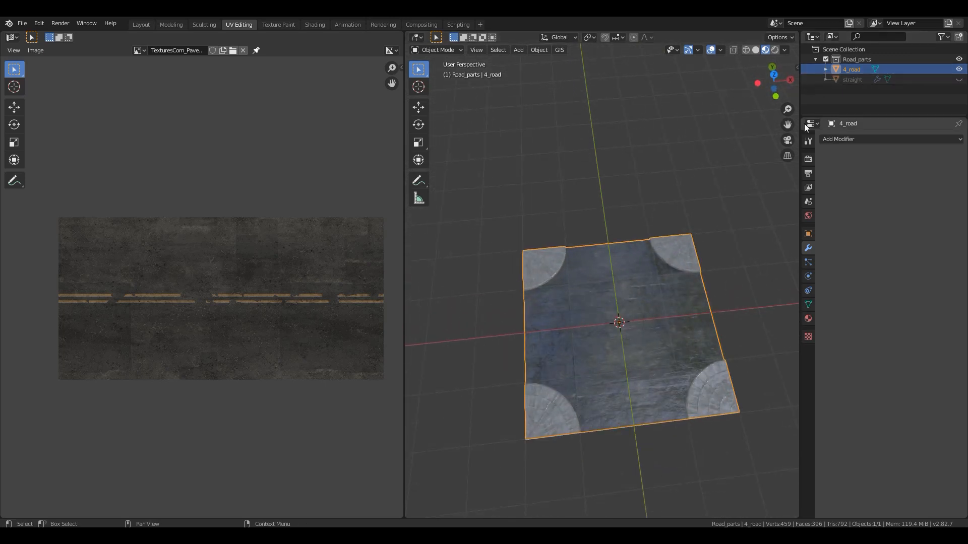
key("ctrl+s")
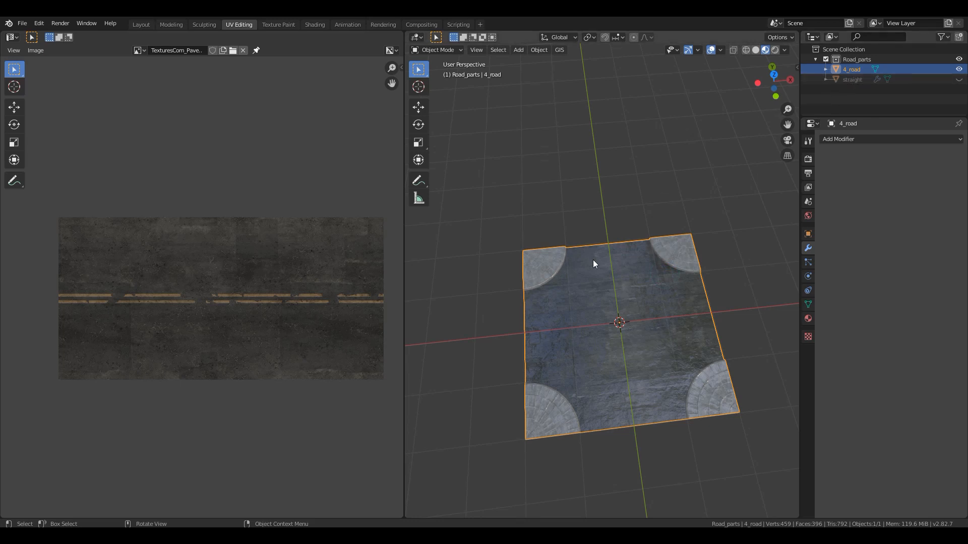
- In the Layout workspace, duplicate 4_road in place and rename the copy 3_road
key("KP_7")
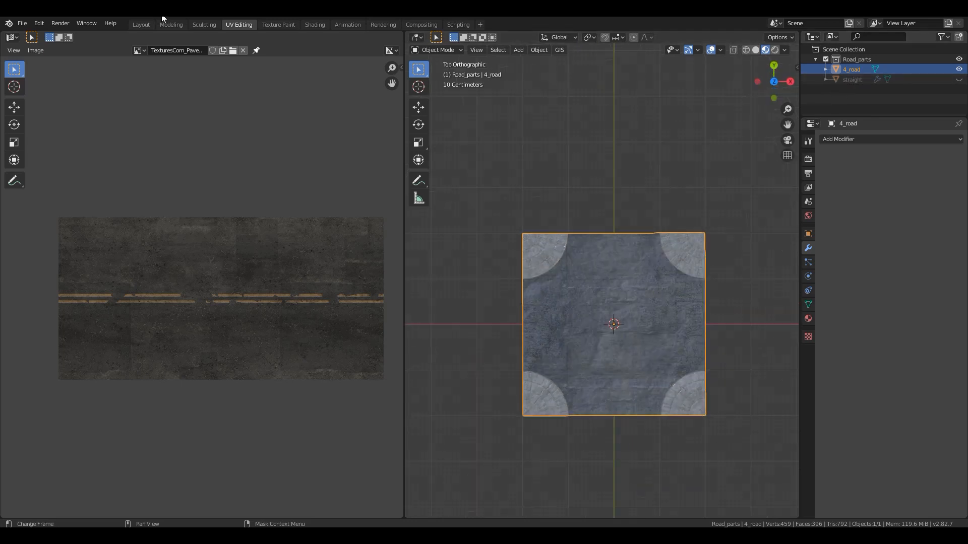
left_click(139, 26)
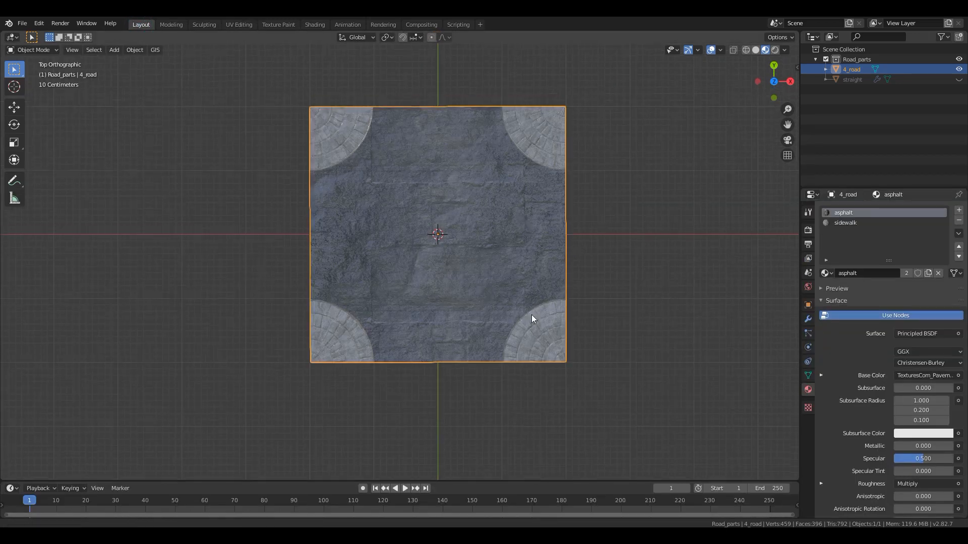
scroll(521, 253, "down", 2)
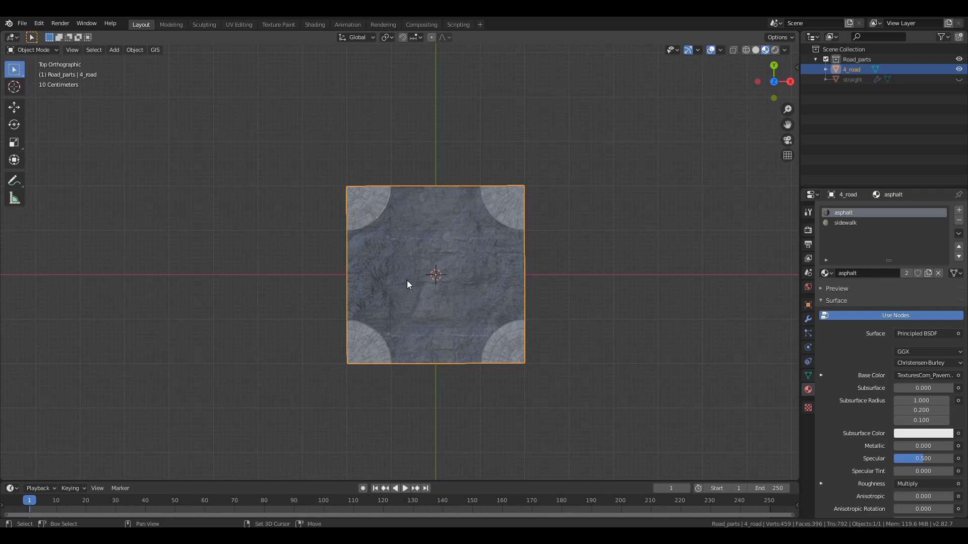
key("shift+d")
key("Escape")
double_click(897, 80)
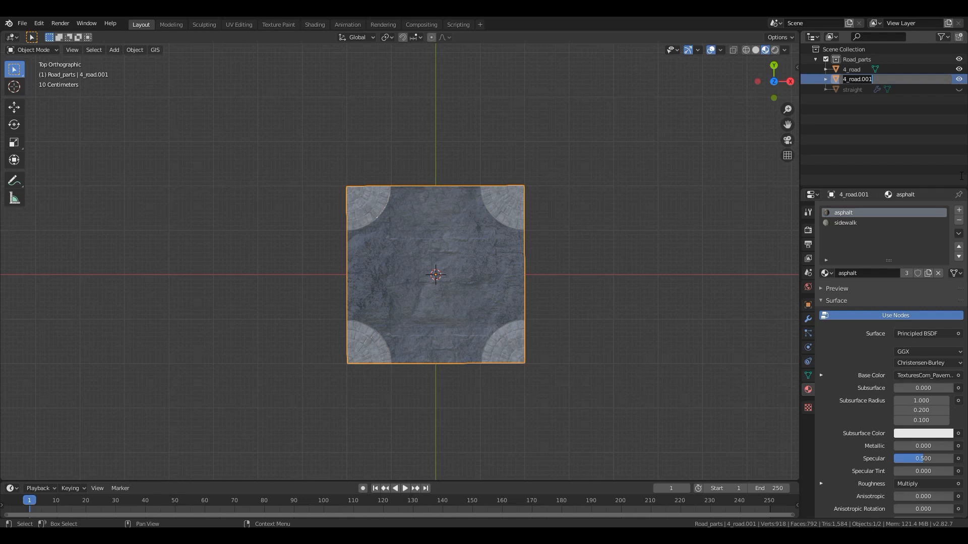
type("3")
key("Return")
left_click(866, 70)
double_click(850, 70)
type("road")
key("Return")
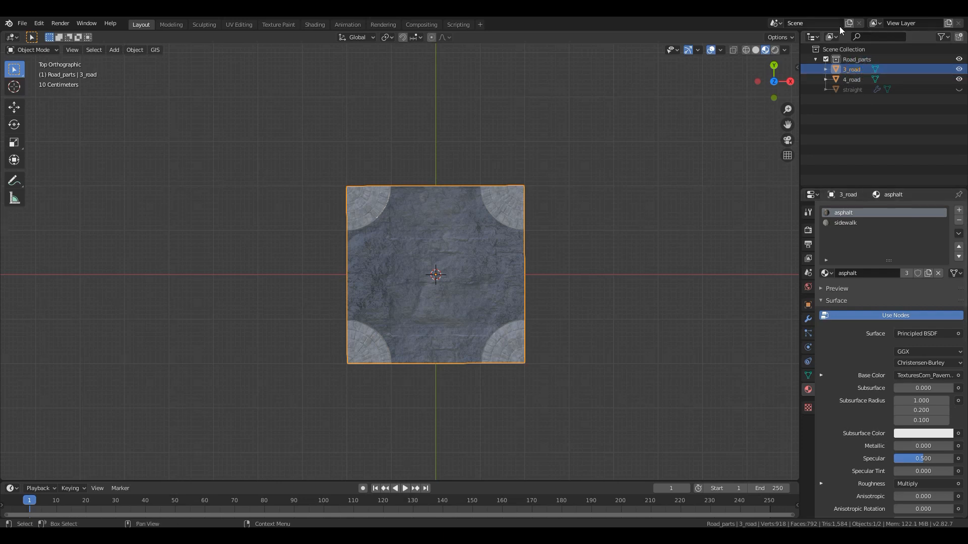
- Hide 4_road and display the 3_road mesh in Edit Mode as wireframe with nothing selected
left_click(858, 79)
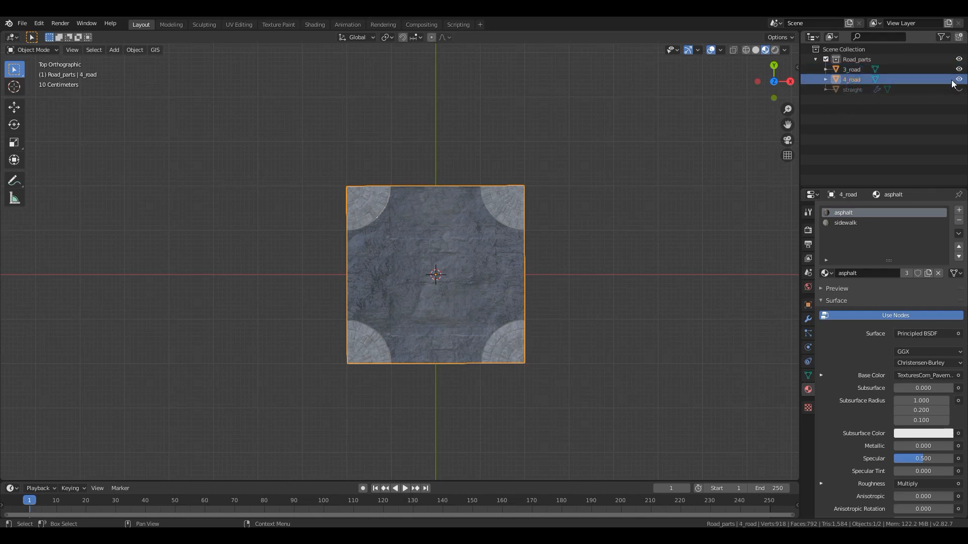
left_click(958, 80)
left_click(851, 70)
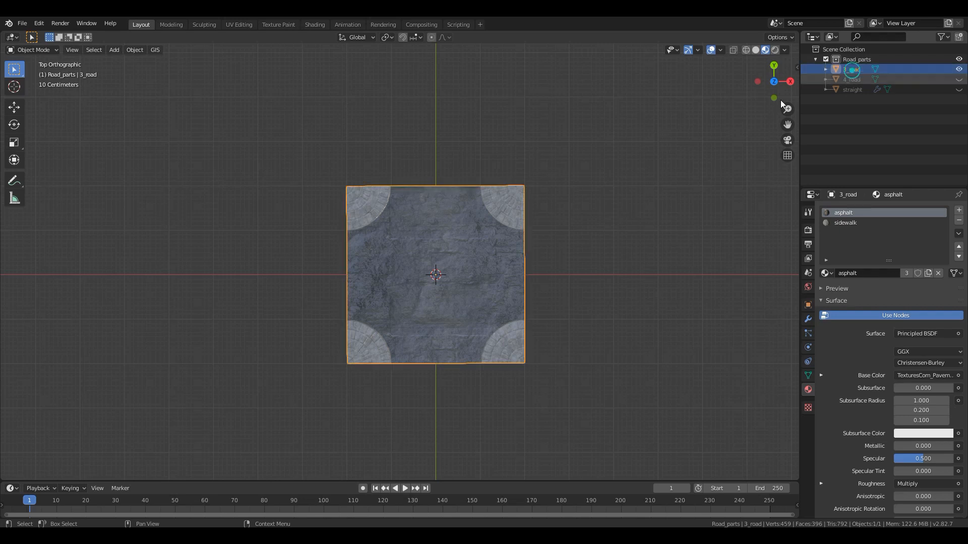
key("Tab")
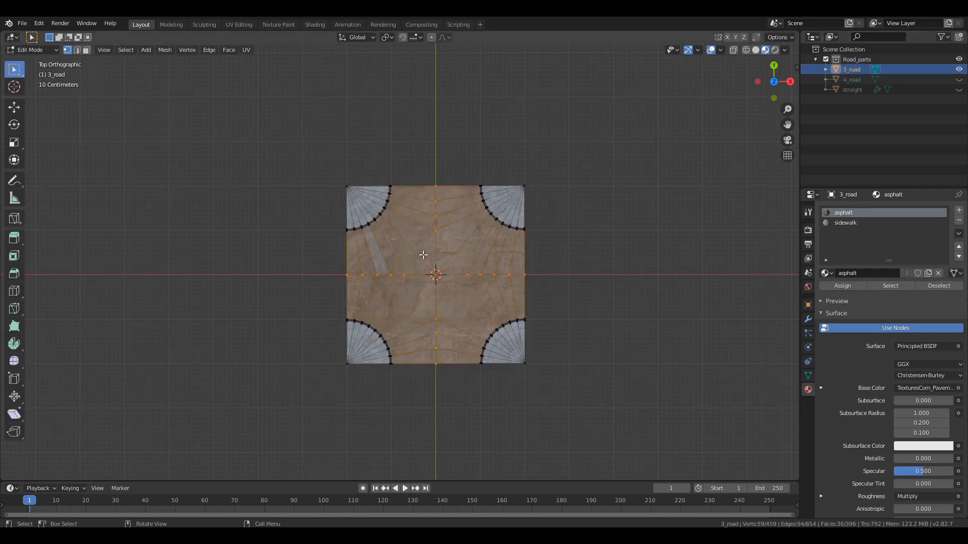
key("alt+a")
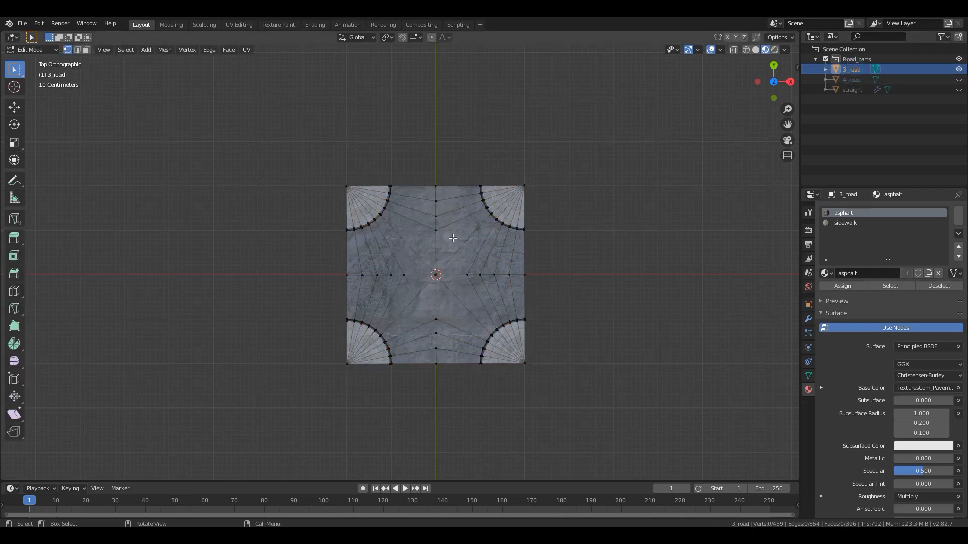
key("z")
left_click(528, 242)
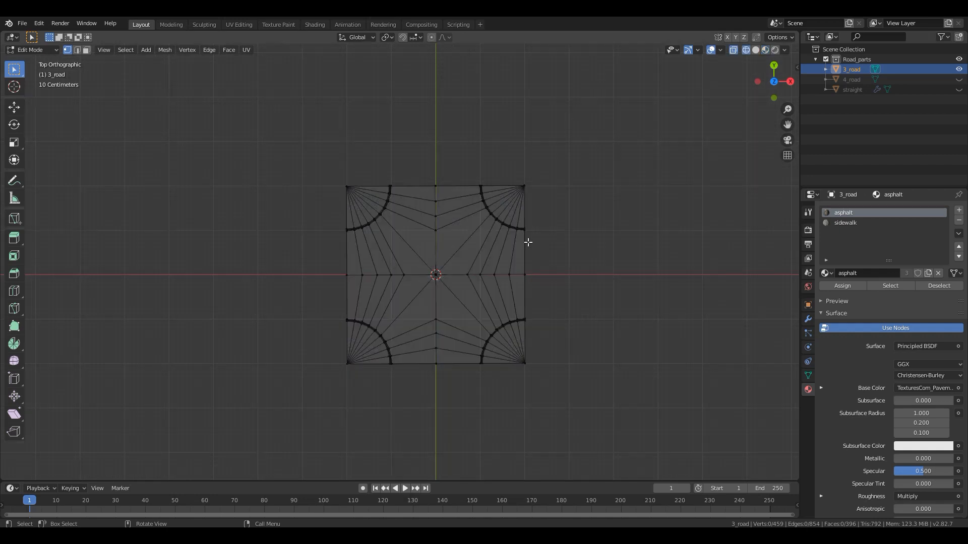
- Delete all faces of 3_road on the positive X side of the origin
key("c")
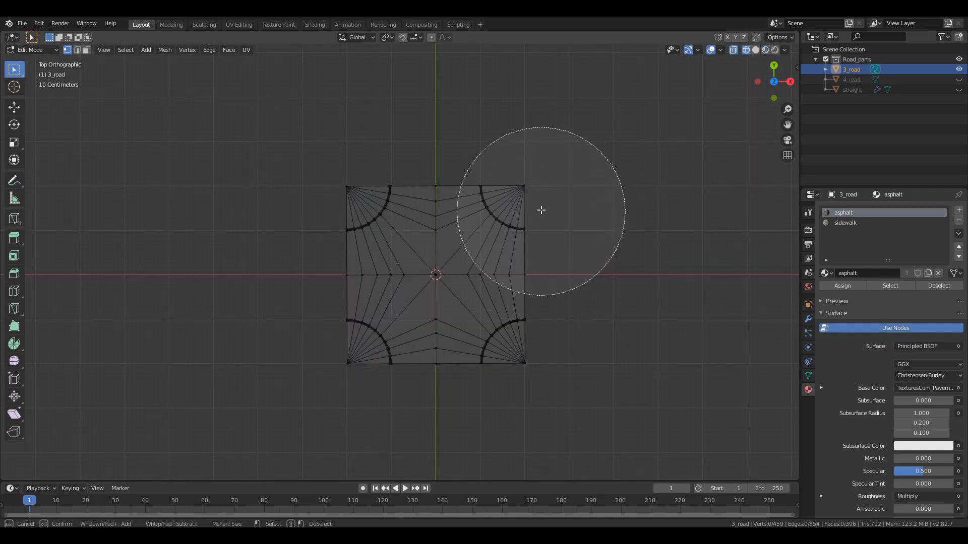
left_click_drag(538, 192, 531, 317)
right_click(531, 317)
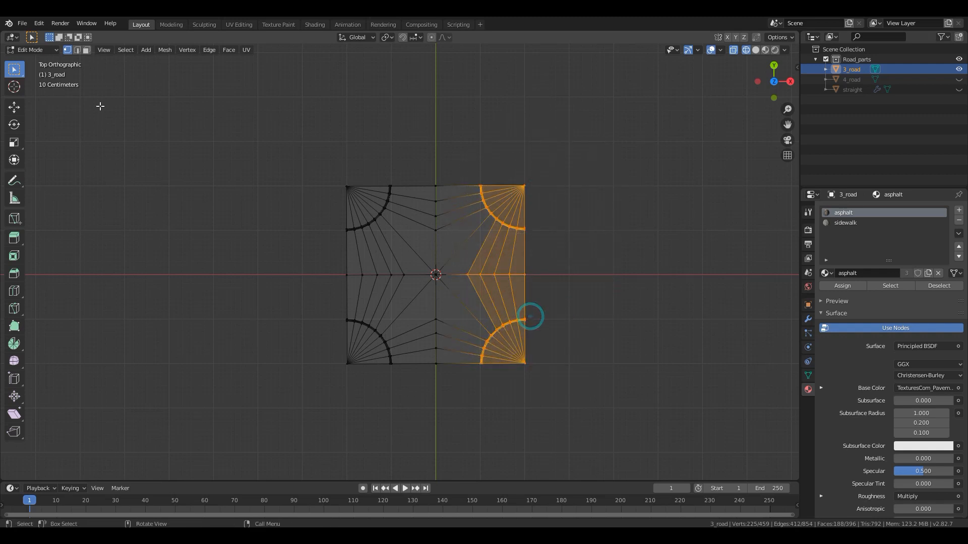
left_click(87, 50)
key("c")
mouse_move(550, 181)
left_mouse_down()
mouse_move(521, 262)
mouse_move(526, 327)
left_mouse_up()
right_click(566, 212)
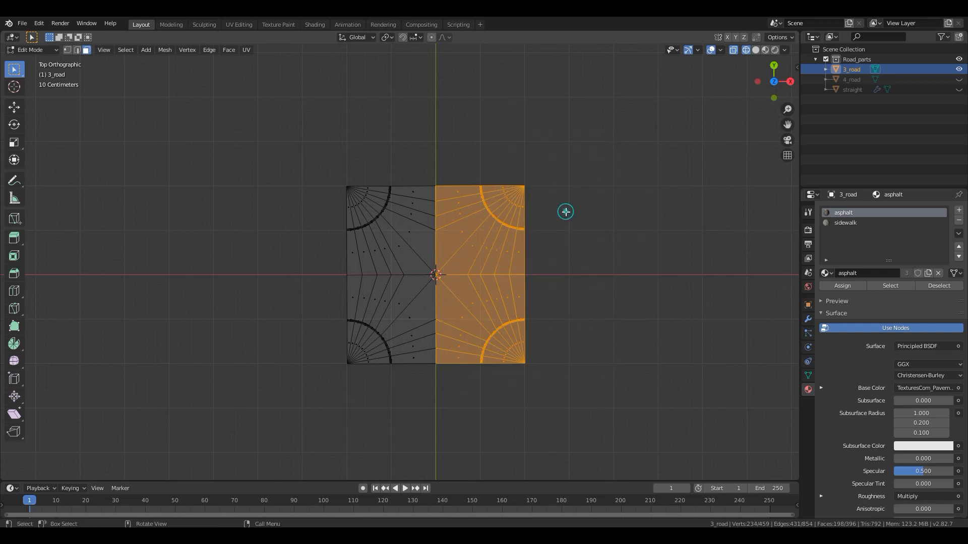
key("x")
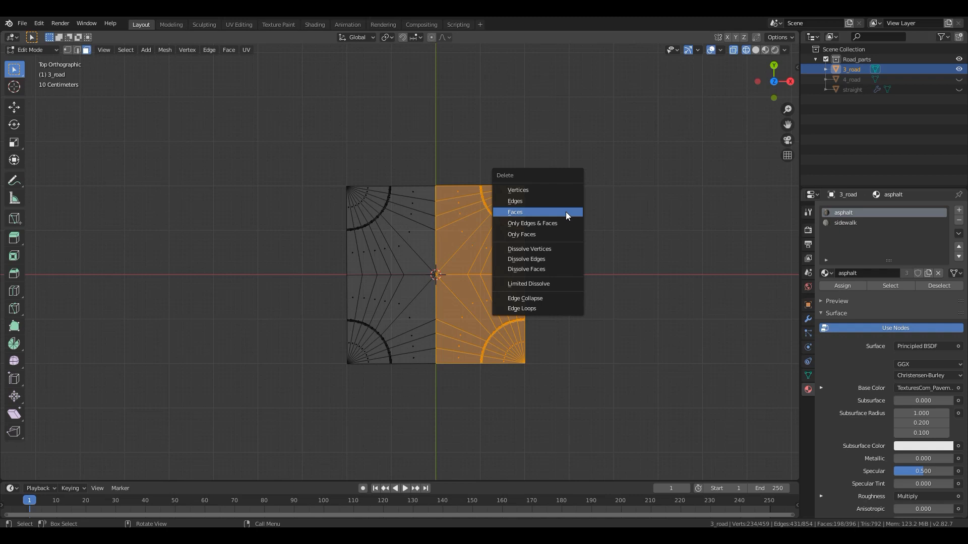
left_click(566, 212)
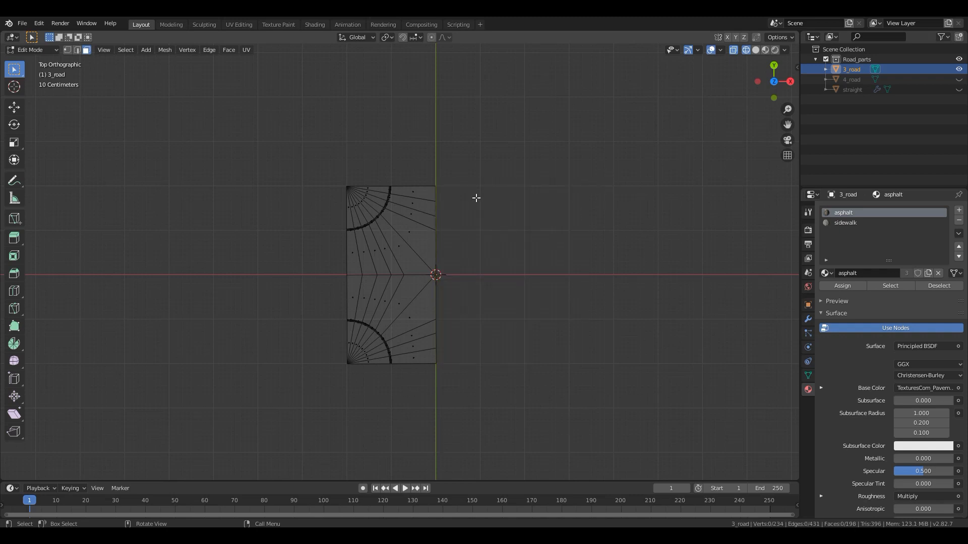
- Unhide the straight road part, duplicate it in place, and hide the original
key("Tab")
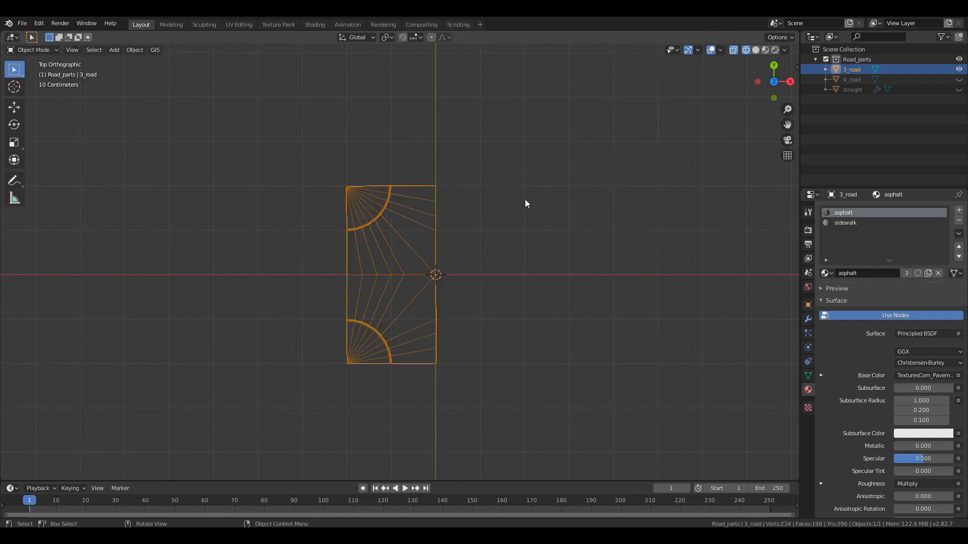
left_click(854, 90)
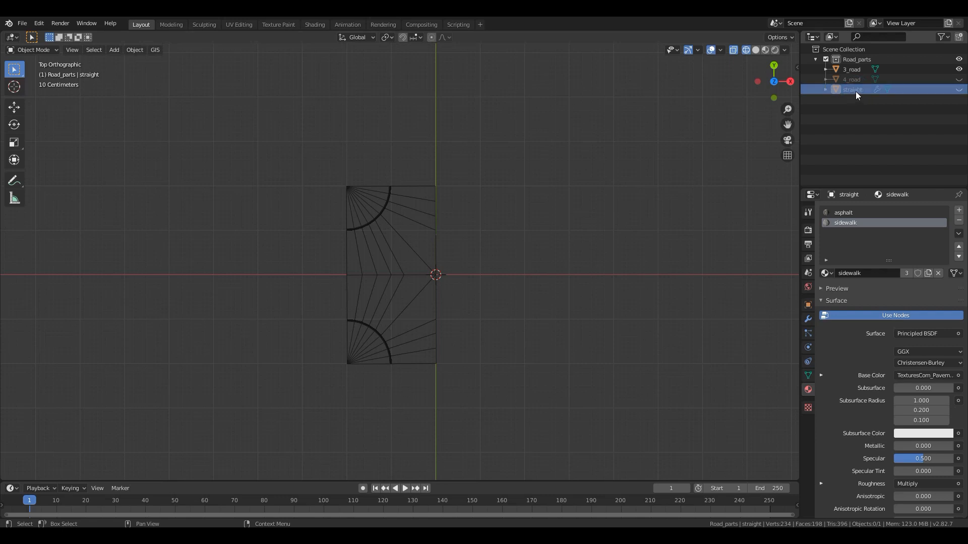
left_click(959, 91)
left_click(488, 269)
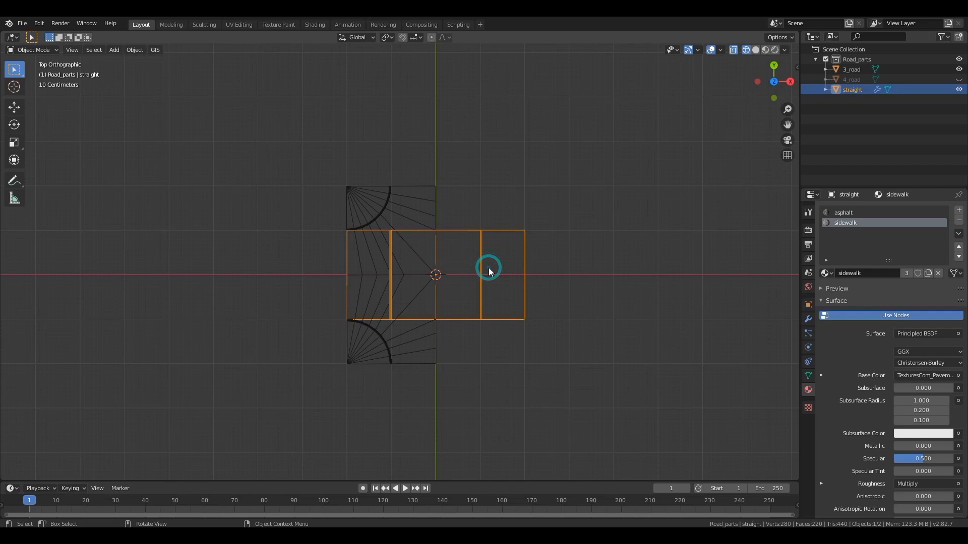
key("shift+d")
left_click(457, 264)
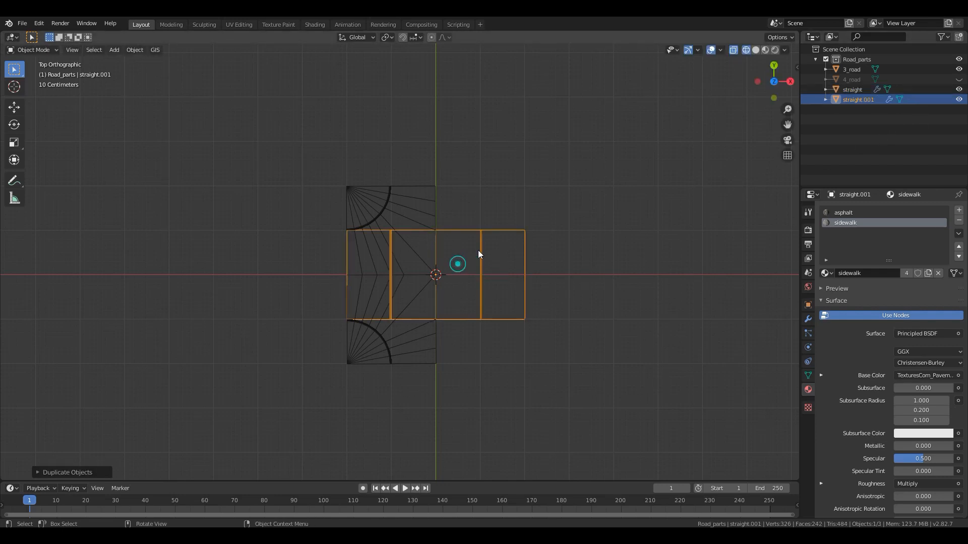
left_click(959, 91)
- Switch the viewport back to Material Preview and remove the Mirror modifier from the straight road copy
key("z")
left_click(585, 250)
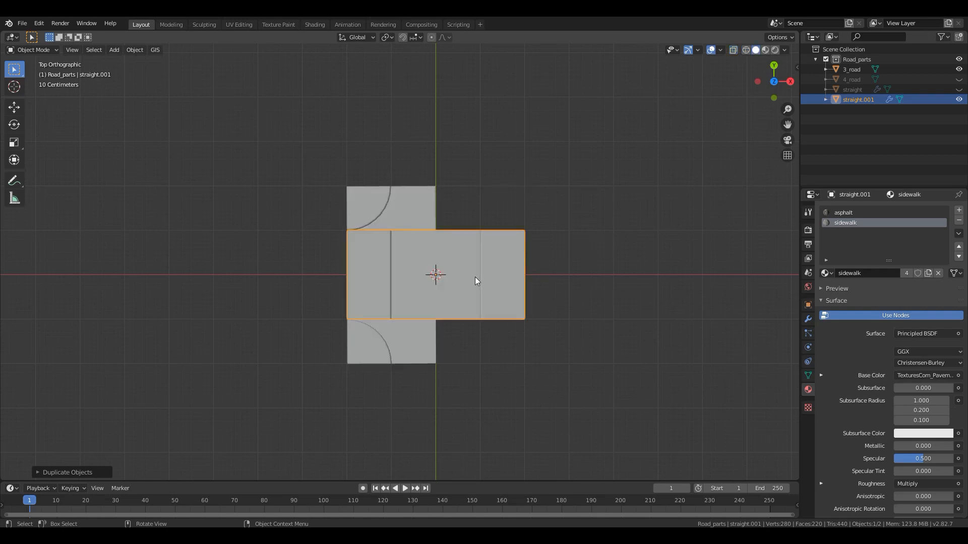
key("z")
left_click(589, 253)
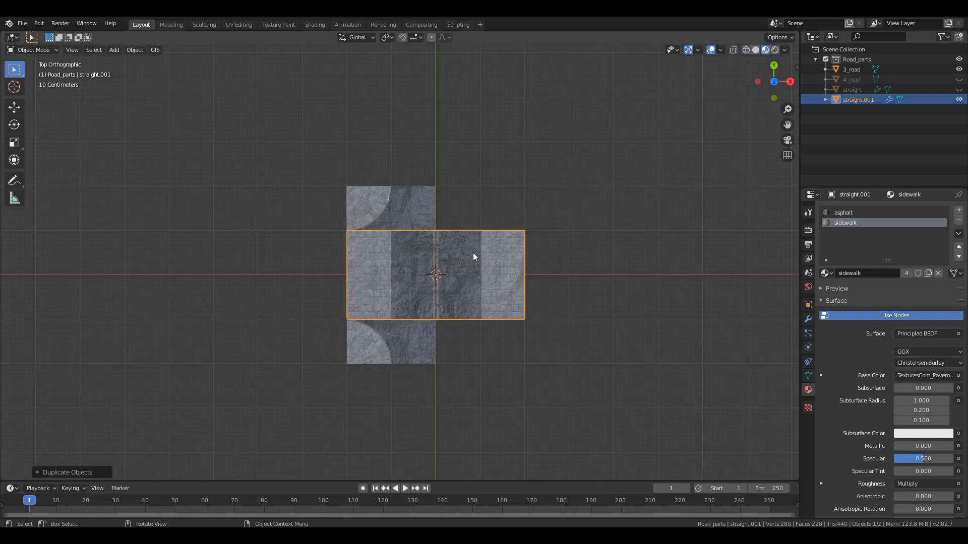
scroll(483, 276, "up", 3)
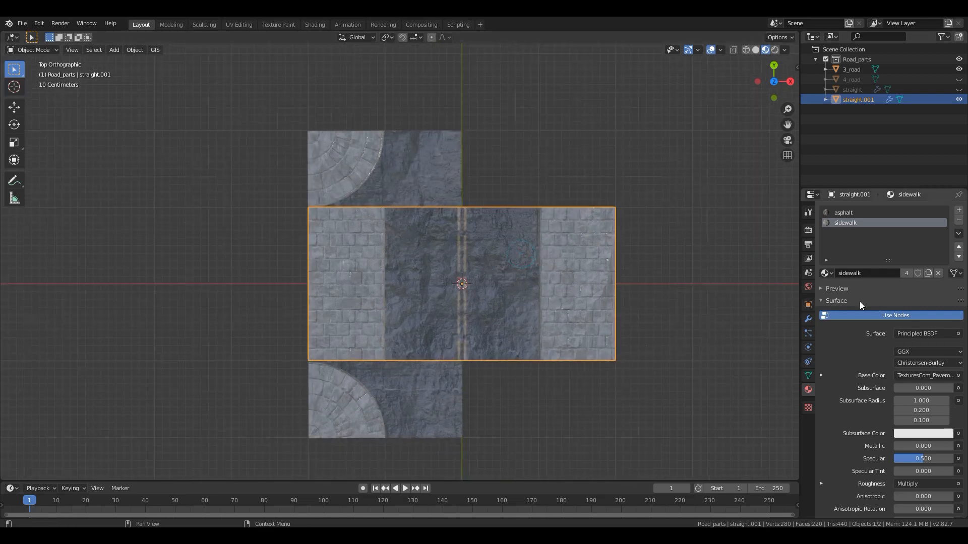
left_click(808, 320)
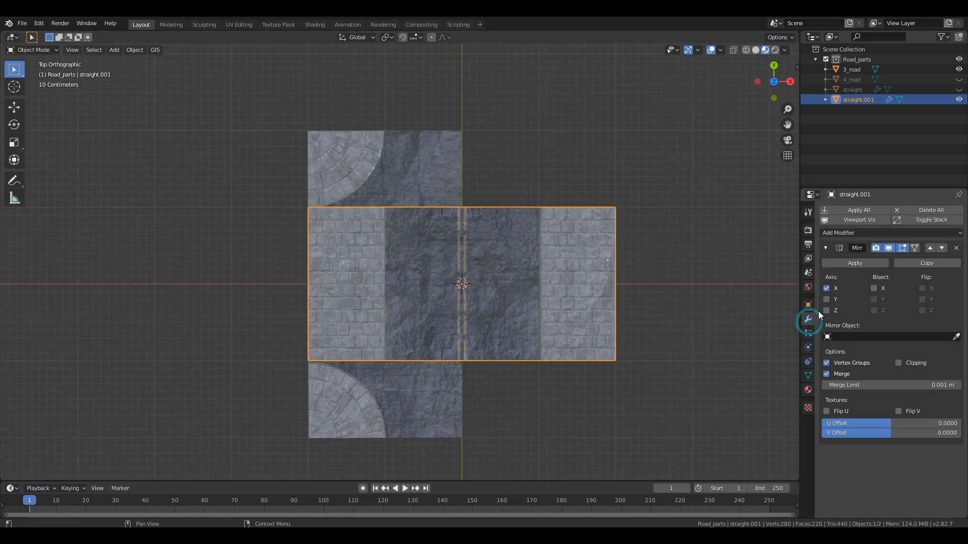
left_click(956, 248)
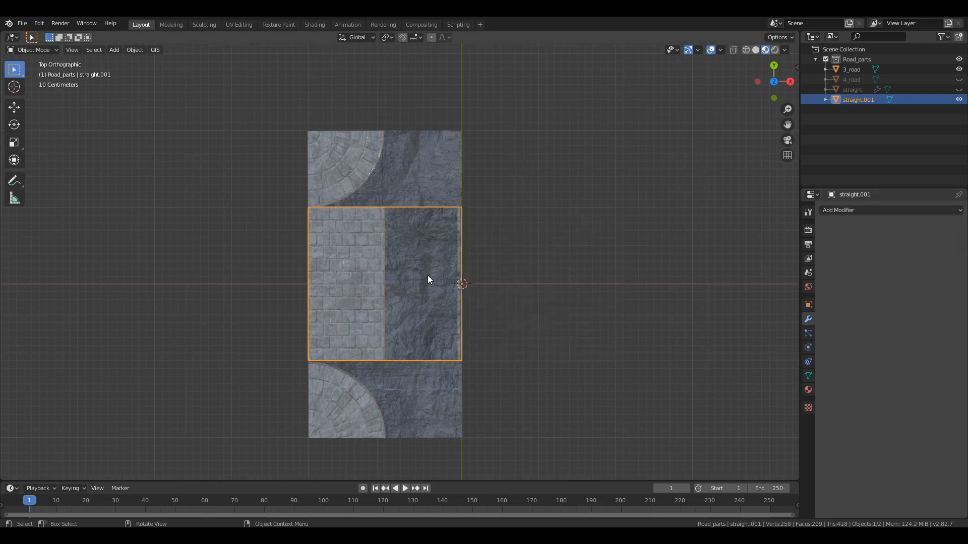
- Rotate the half straight road copy 180° around the global Z axis
type("r")
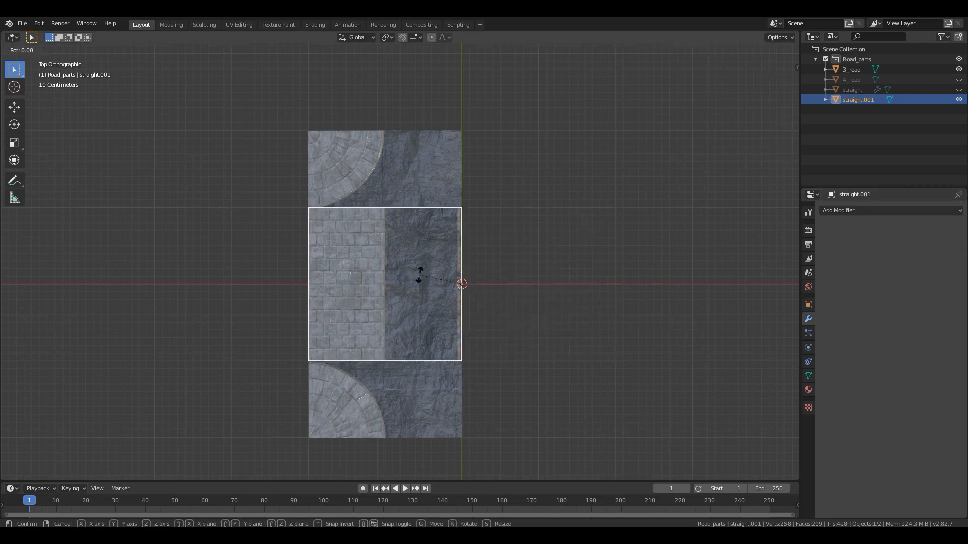
type("9")
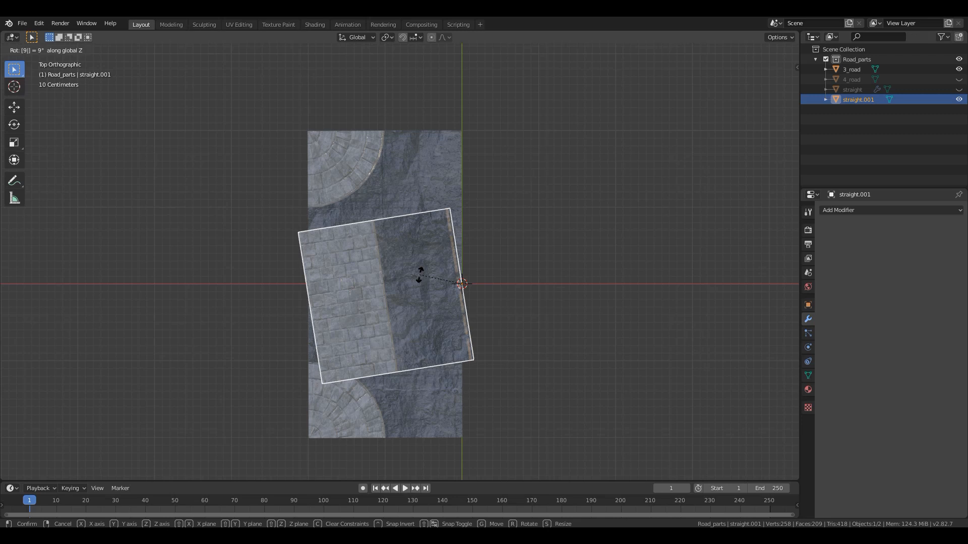
key("BackSpace")
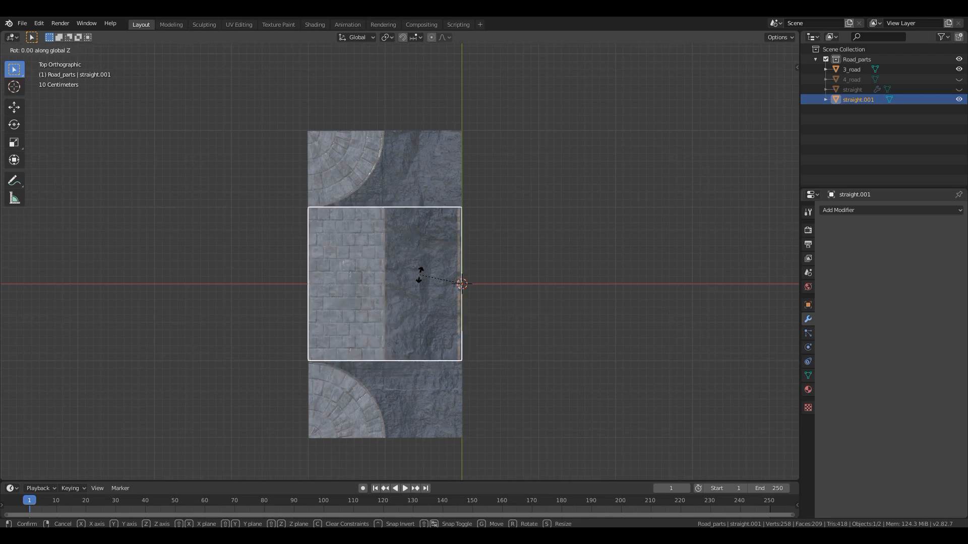
type("180")
key("Return")
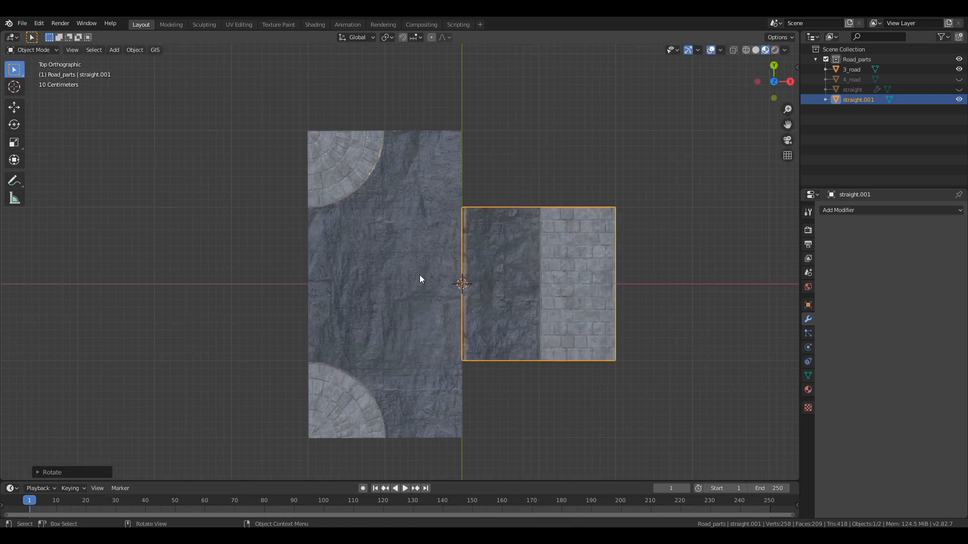
- Try scaling the half straight road copy by 2 along the global Y axis
key("s")
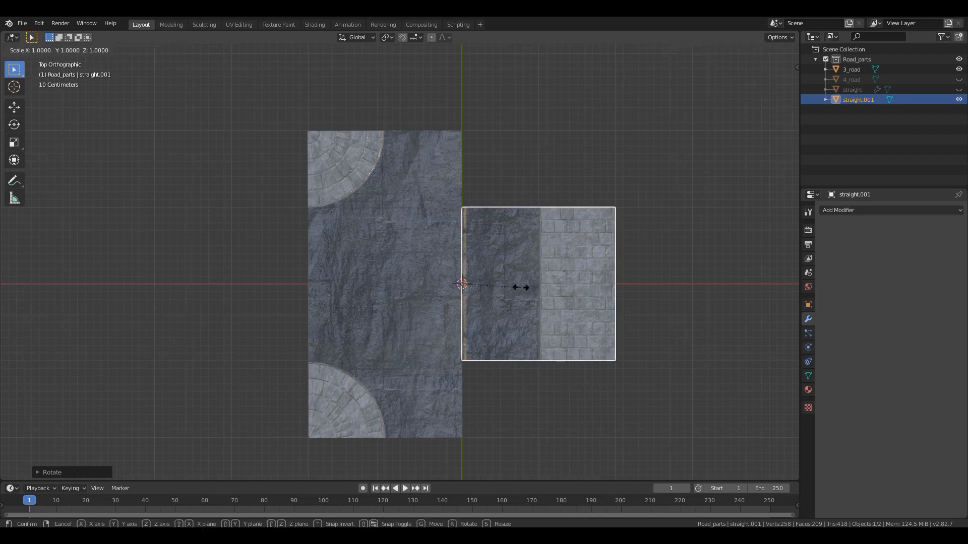
type("y")
type("2")
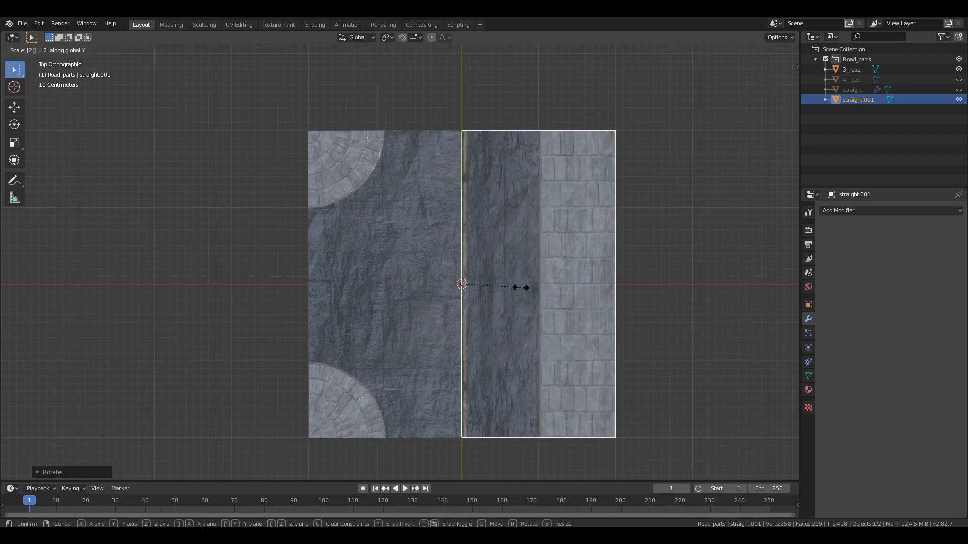
key("Return")
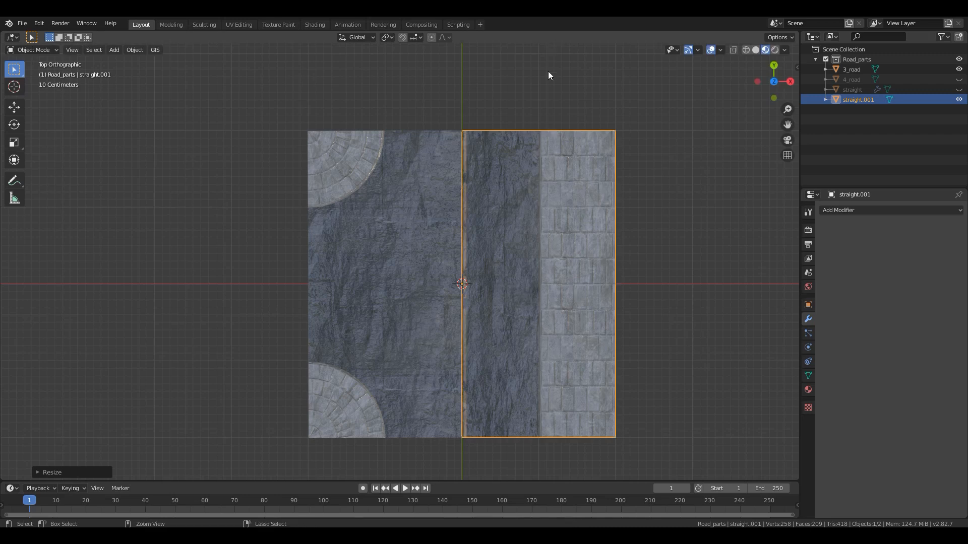
key("ctrl+z")
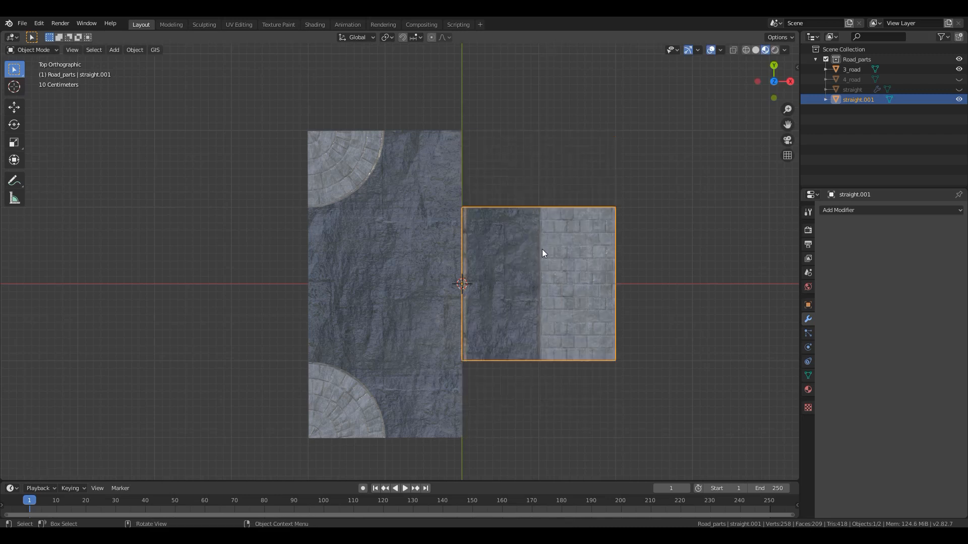
- Add an Array modifier to the half straight road copy with relative offset X 0 and Y 1, and apply it
scroll(540, 258, "up", 1)
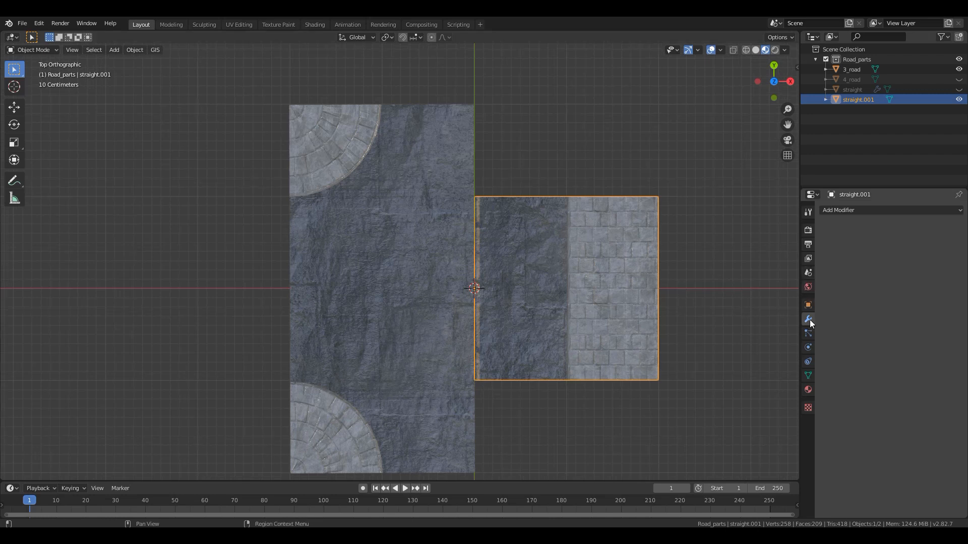
left_click(866, 211)
left_click(771, 228)
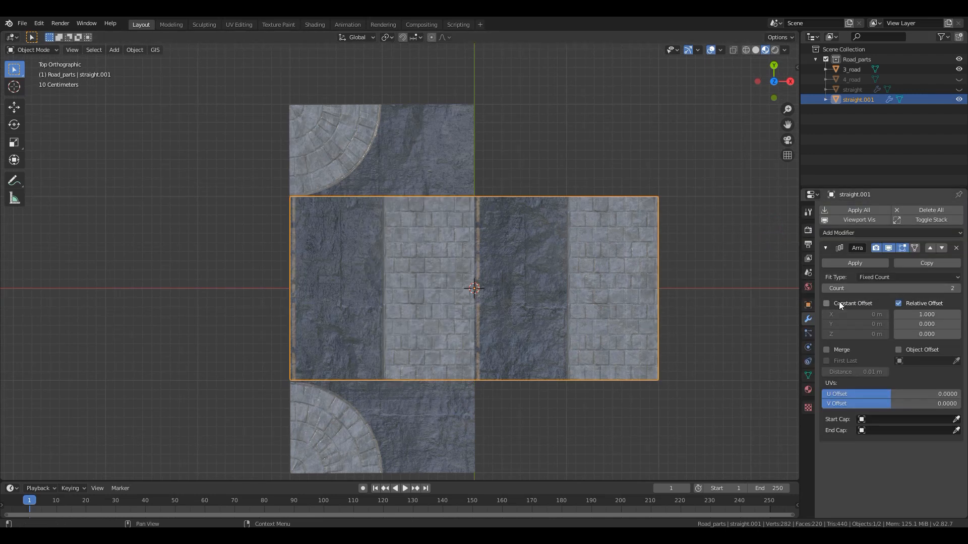
left_click(927, 314)
type("0")
key("Tab")
type("1")
key("Return")
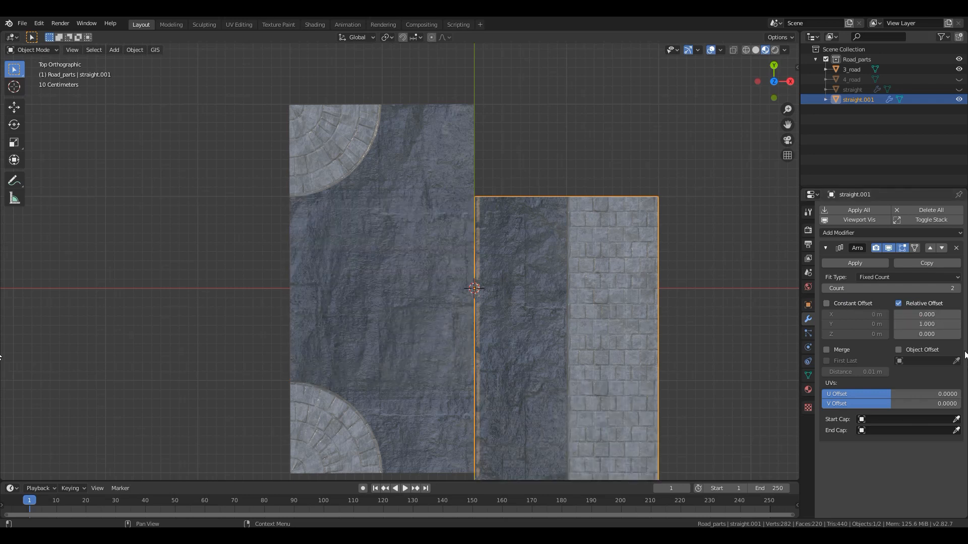
scroll(575, 317, "down", 2)
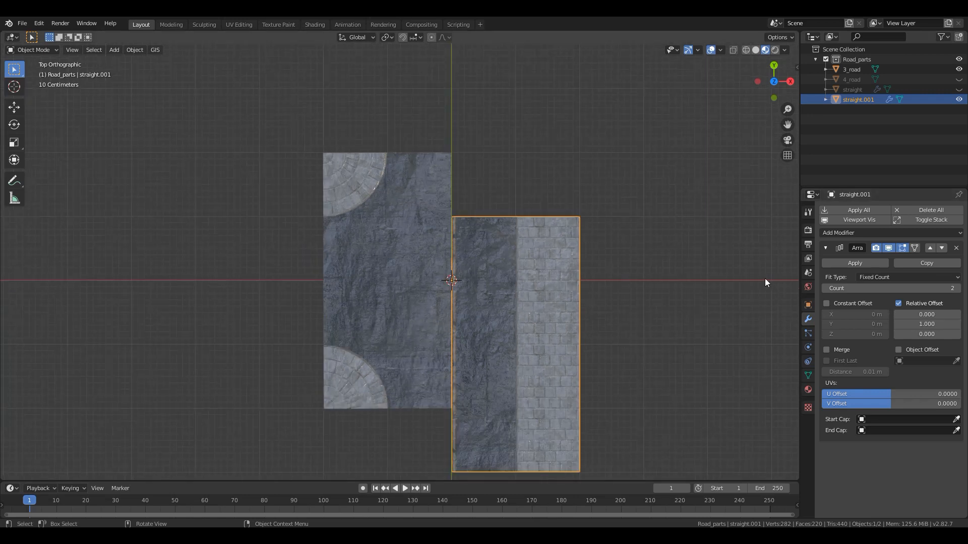
left_click(830, 263)
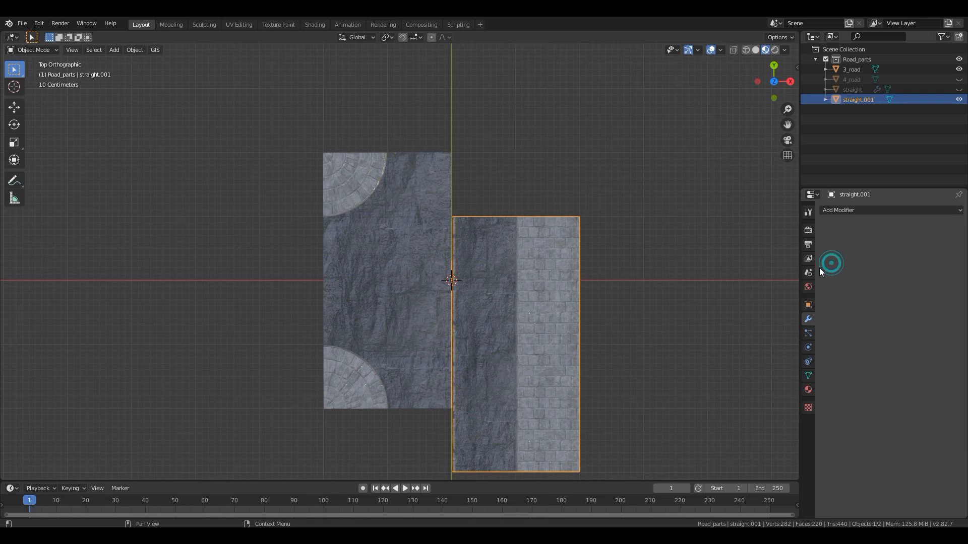
- Enable snapping and move the lengthened straight copy 1 m along the Y axis to line up with the ends of 3_road
left_click(403, 38)
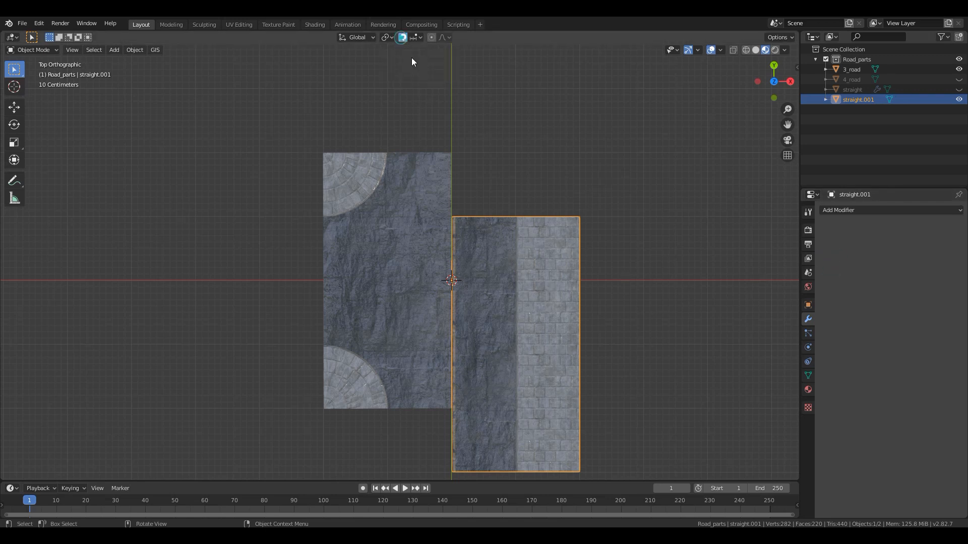
key("Tab")
key("Tab")
key("g")
key("y")
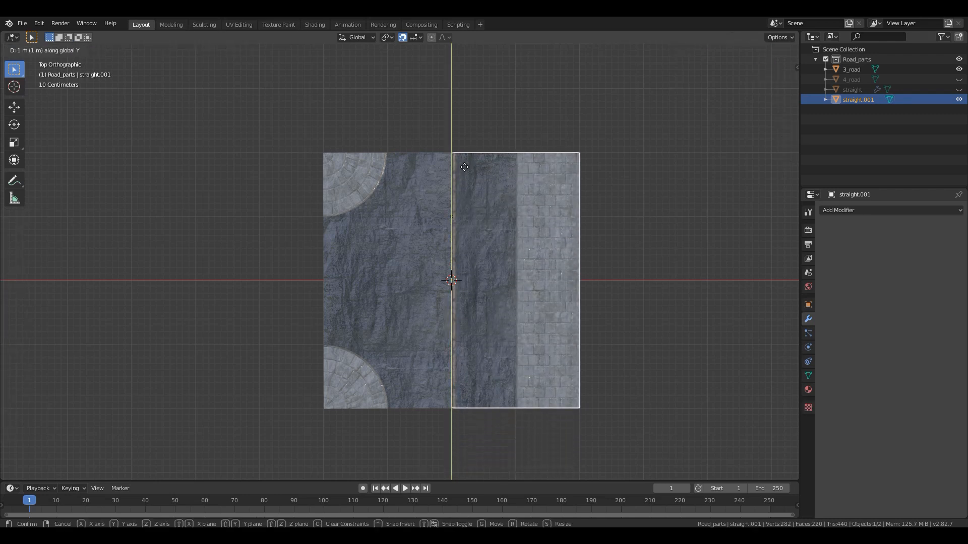
left_click(464, 167)
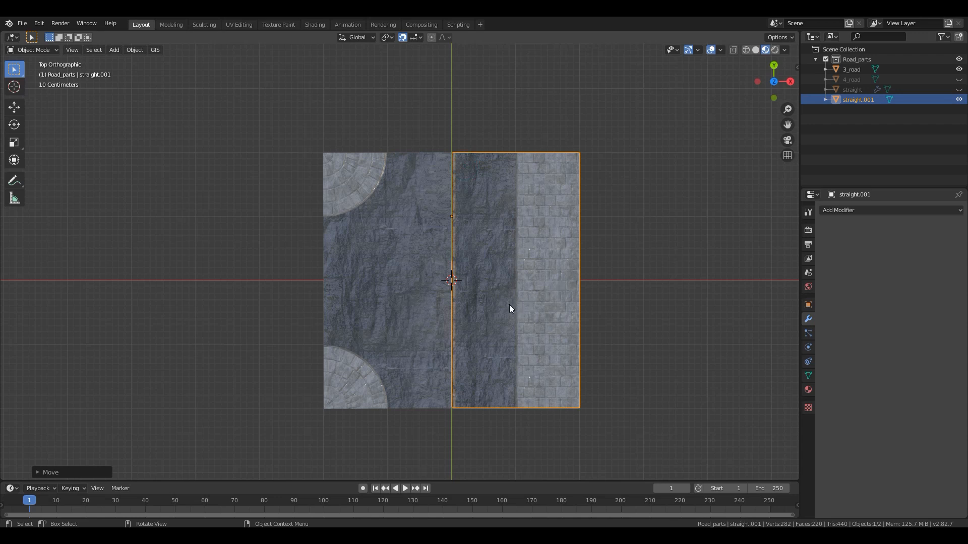
- Compare the heights of both road pieces from the front in Wireframe shading and select 3_road
middle_click_drag(480, 307, 430, 242)
key("KP_1")
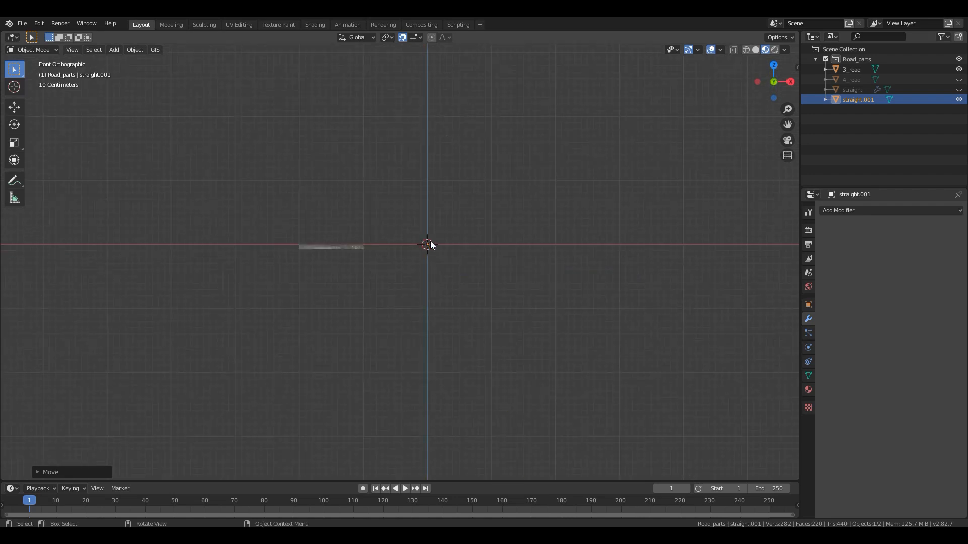
scroll(433, 237, "up", 5)
key("z")
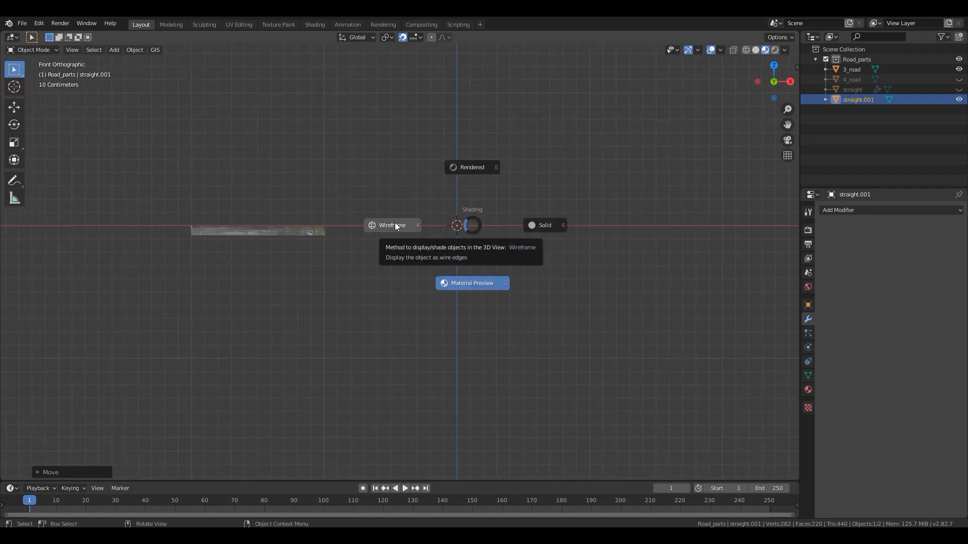
left_click(374, 223)
middle_click_drag(456, 283, 454, 318, "shift")
scroll(453, 318, "up", 9)
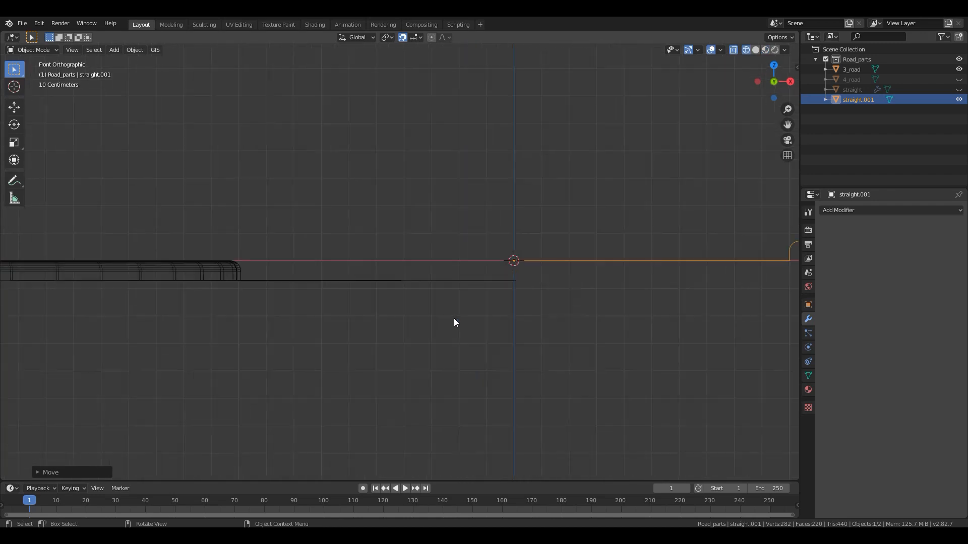
scroll(562, 309, "down", 1)
left_click(561, 310)
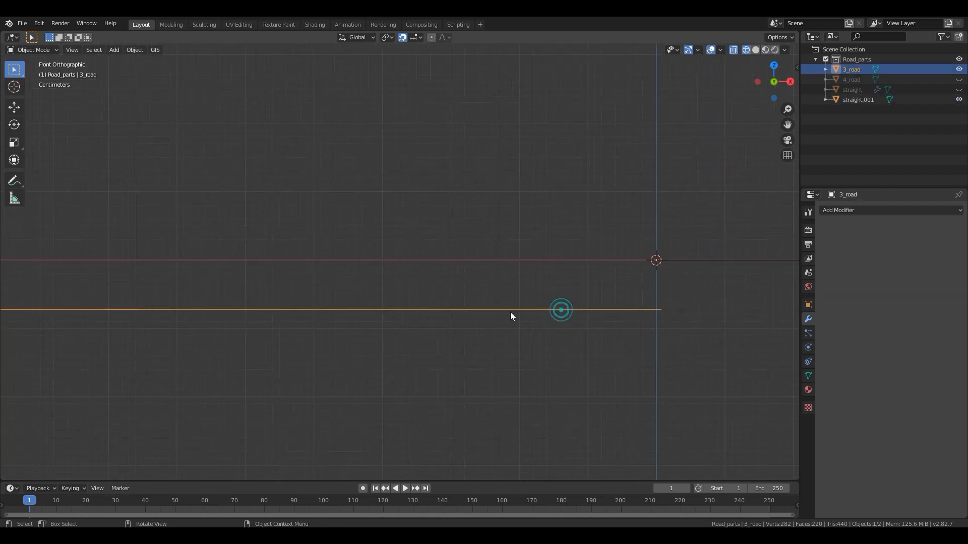
scroll(510, 317, "down", 5)
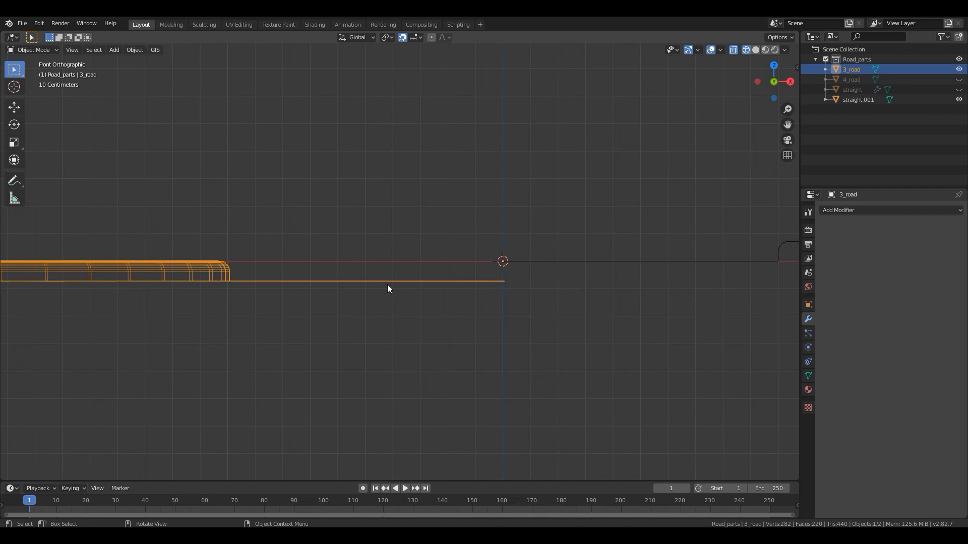
key("g")
key("z")
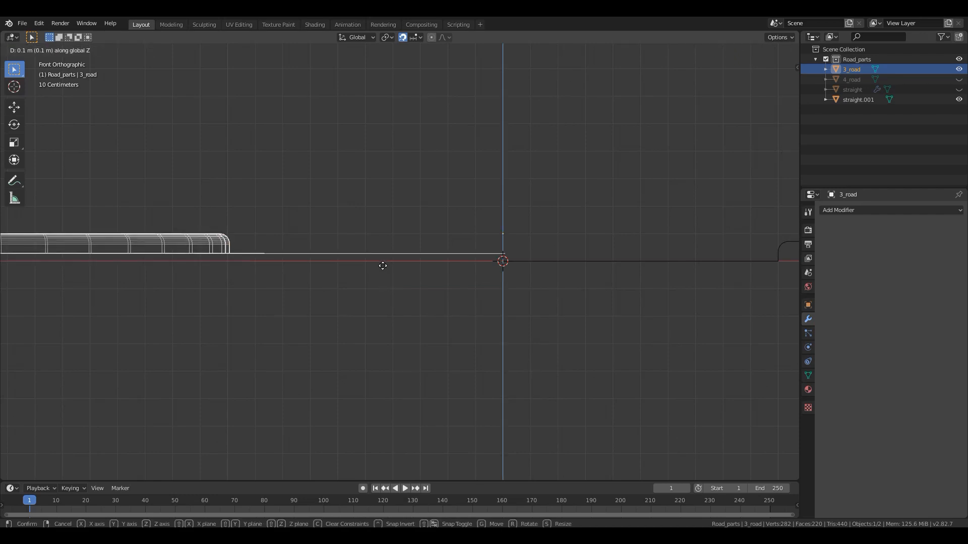
right_click(382, 262)
- Examine the seam and height offset between 3_road and the straight copy in Material Preview from several angles
middle_click_drag(417, 292, 492, 307)
key("z")
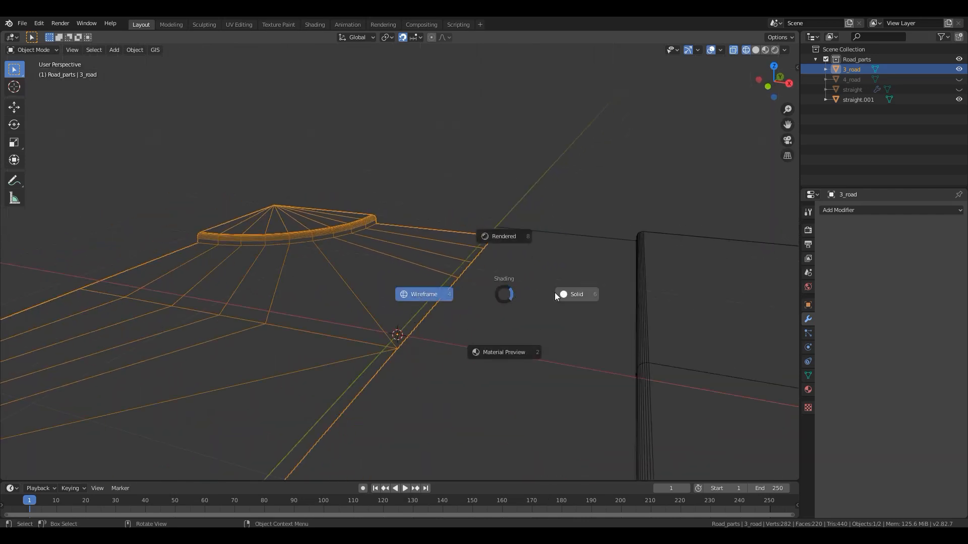
left_click(500, 348)
scroll(319, 372, "down", 5)
middle_click_drag(295, 352, 335, 324)
scroll(347, 319, "up", 5)
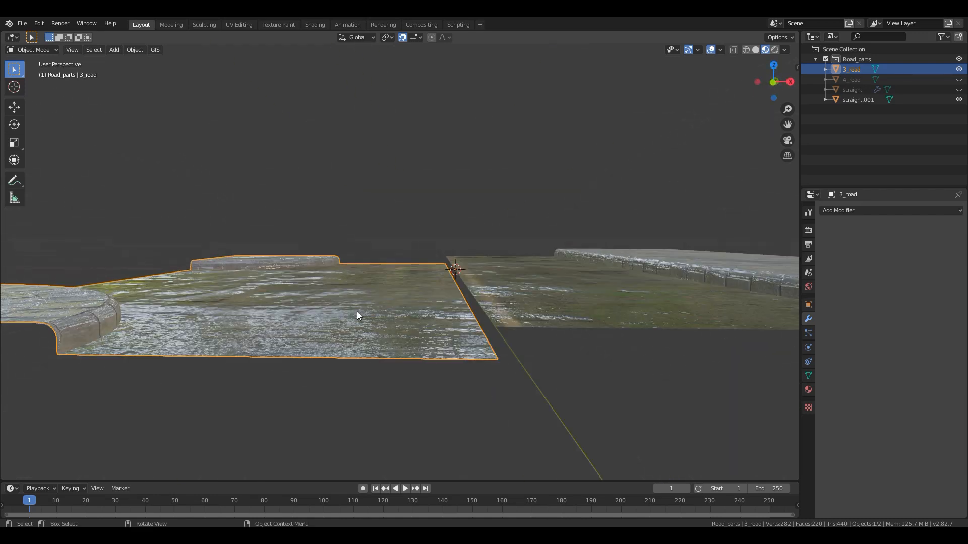
middle_click_drag(464, 313, 386, 308)
middle_click_drag(458, 334, 452, 335)
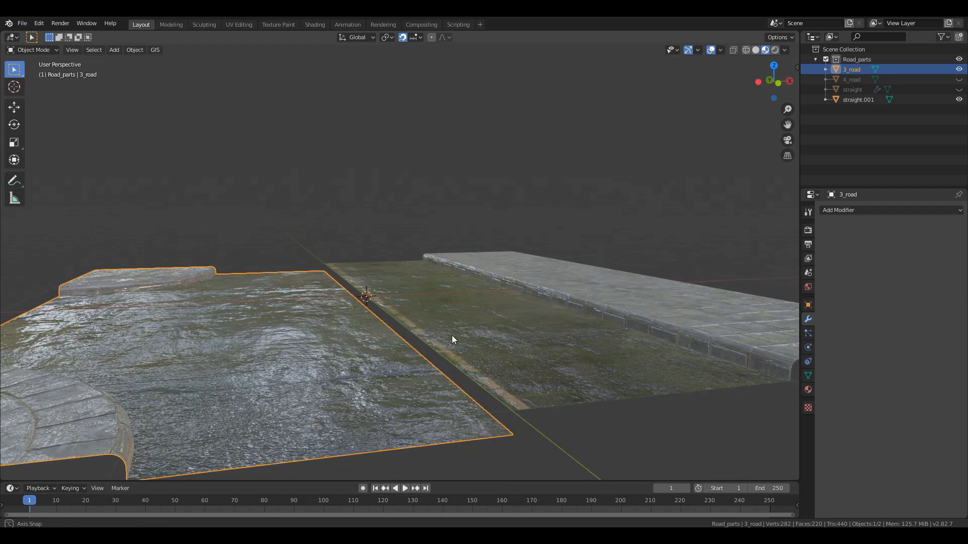
scroll(413, 330, "down", 4)
scroll(383, 317, "up", 5)
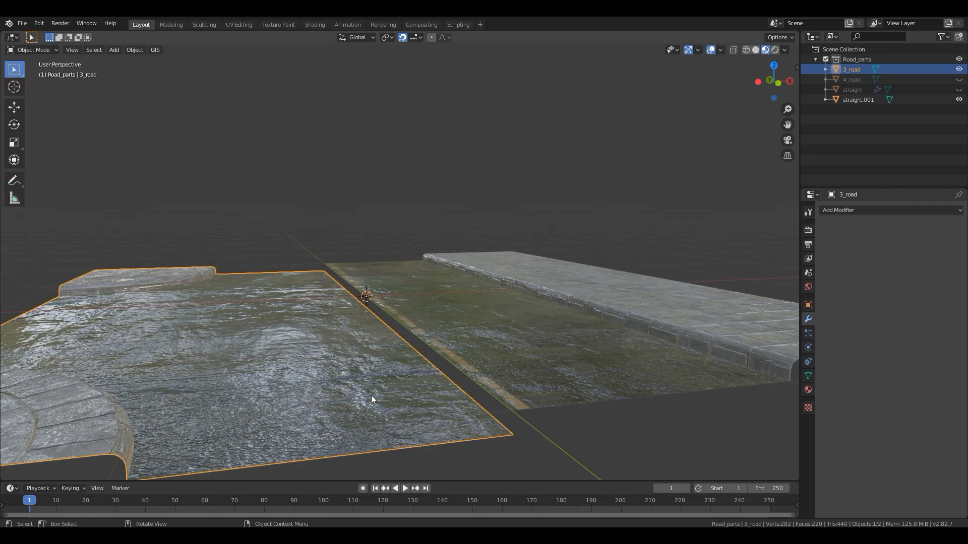
- Check the road surface levels of the two pieces at the origin in a front wireframe view
key("KP_1")
key("z")
left_click(333, 323)
scroll(292, 316, "up", 1)
middle_click_drag(292, 316, 443, 335, "shift")
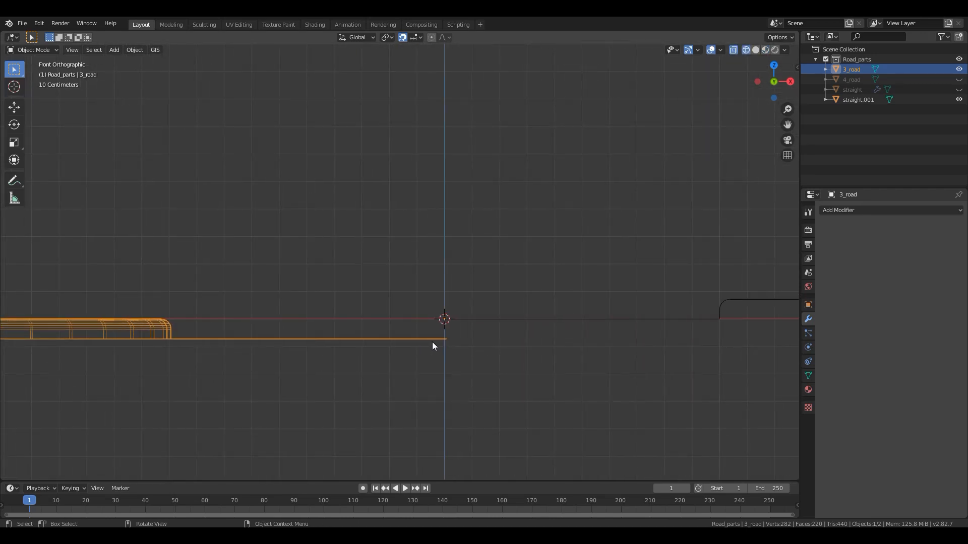
- Return to the top view in Material Preview and enter Edit Mode on 3_road
key("KP_7")
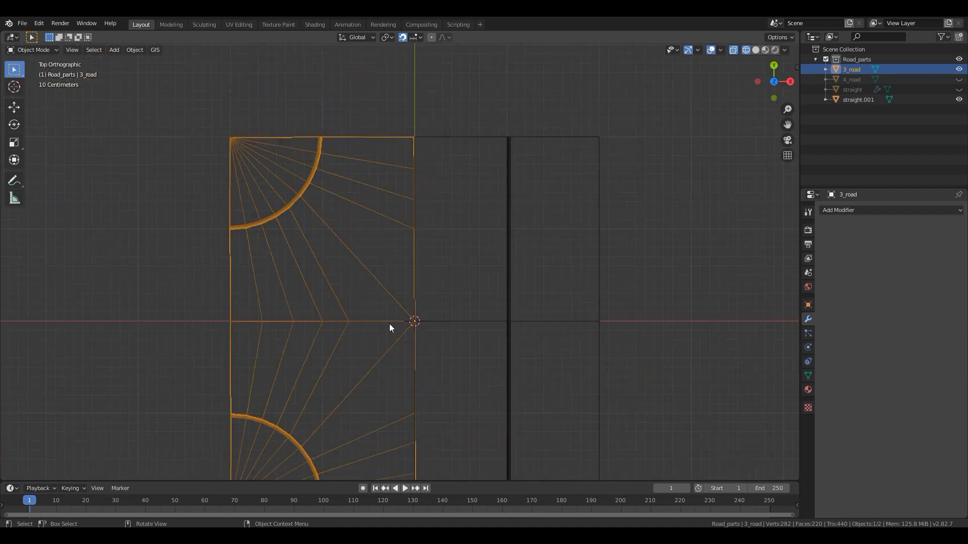
scroll(389, 323, "down", 1)
key("z")
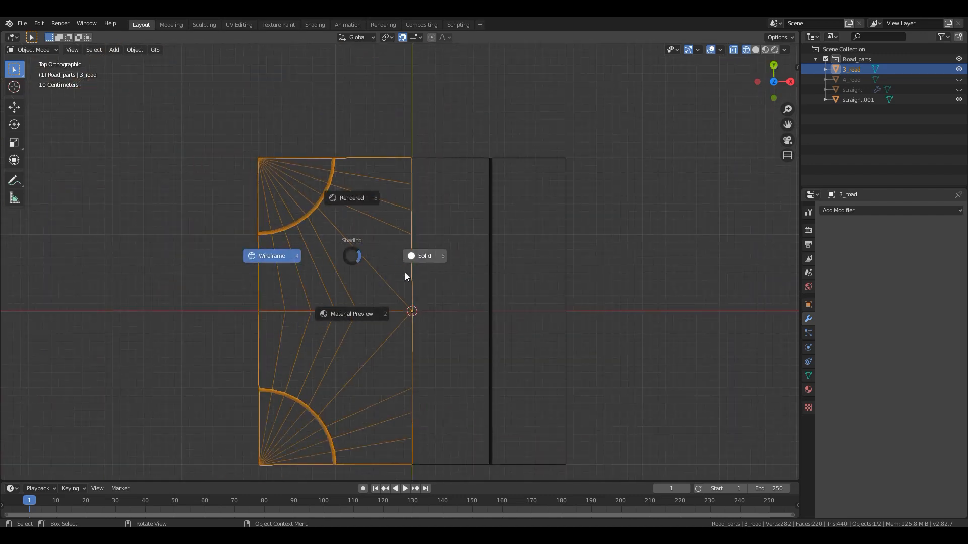
left_click(362, 311)
key("Tab")
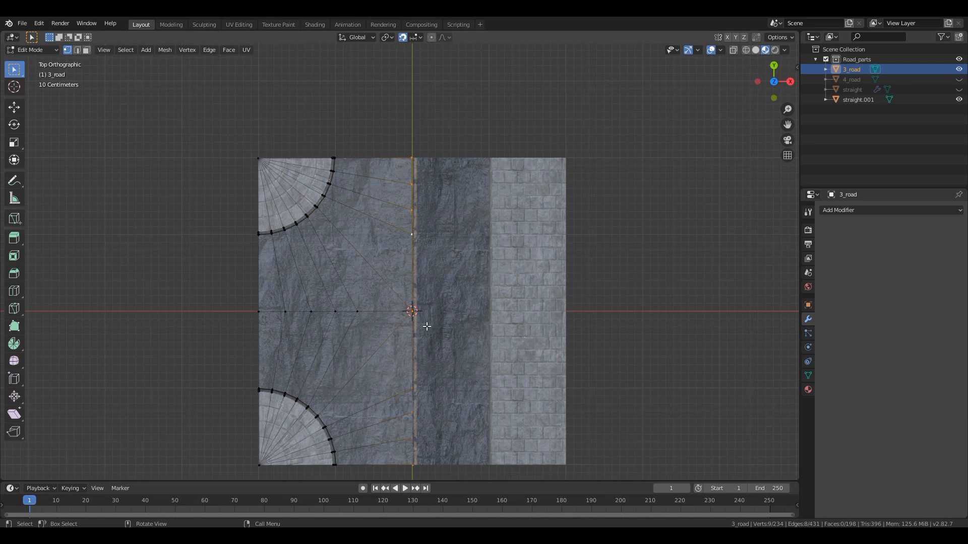
- Snap the 3D cursor to the selected center edge of 3_road and set the object's origin to the cursor
key("shift+s")
left_click(422, 389)
middle_click_drag(427, 308, 431, 211)
scroll(410, 302, "up", 3)
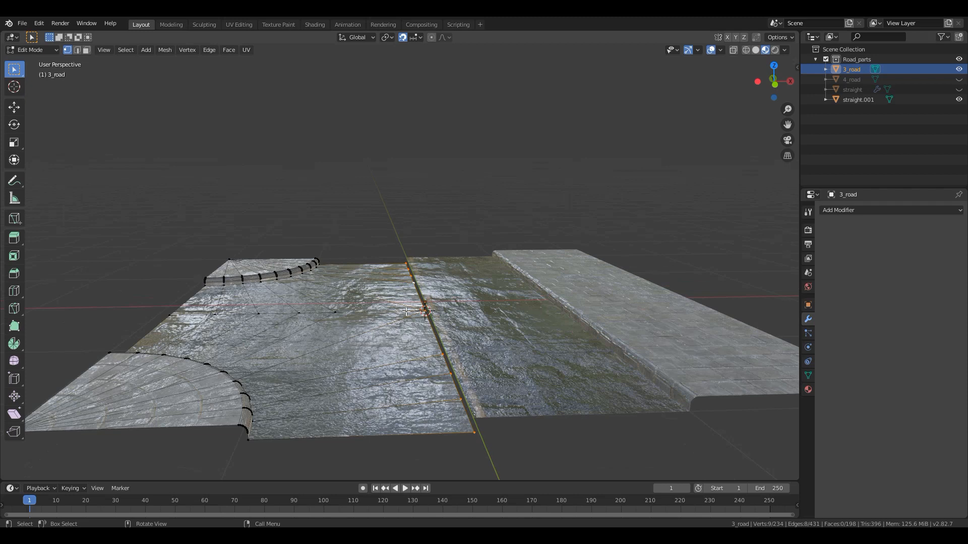
key("Tab")
right_click(394, 313)
left_click(378, 314)
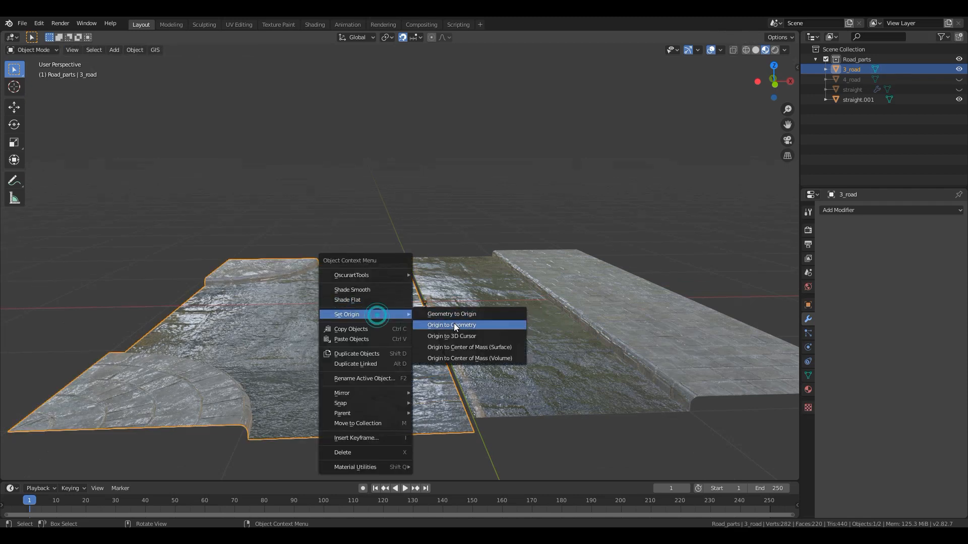
left_click(453, 335)
middle_click_drag(422, 326, 441, 307)
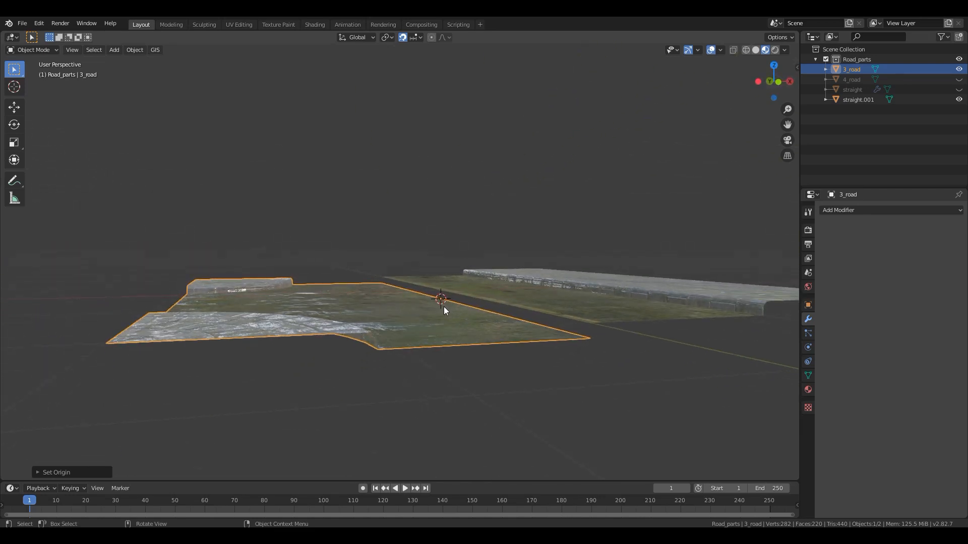
- Reset the 3D cursor to the world origin and snap 3_road onto it
key("shift+s")
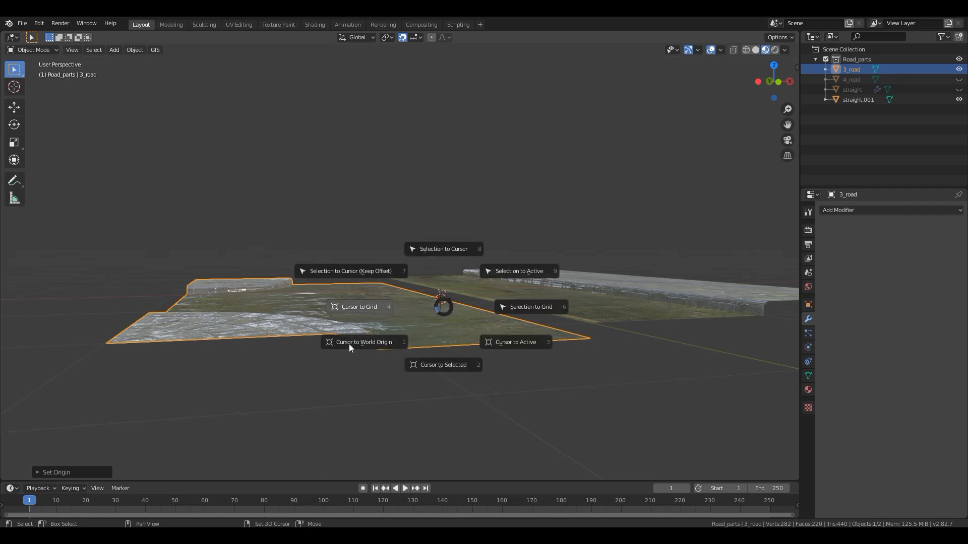
left_click(349, 344)
right_click(437, 318)
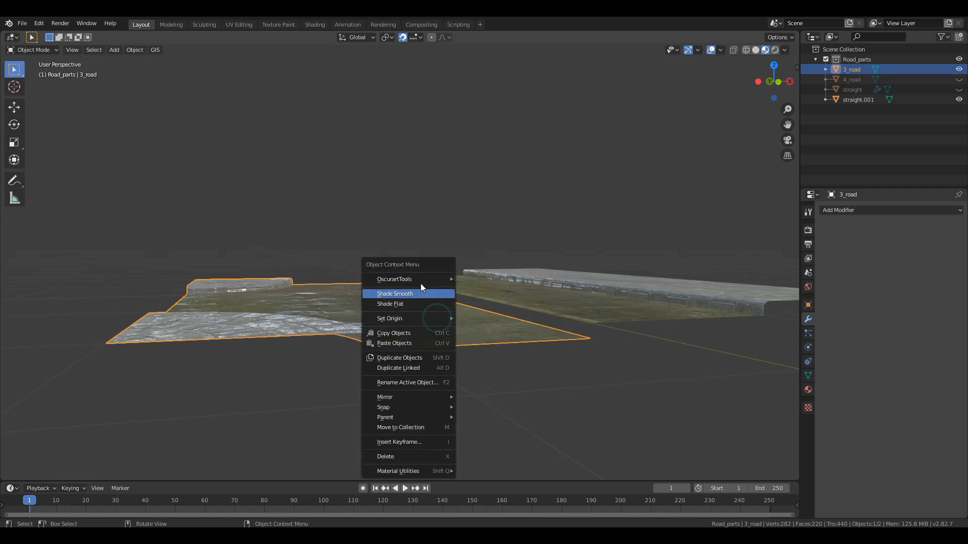
left_click(314, 319)
key("shift+s")
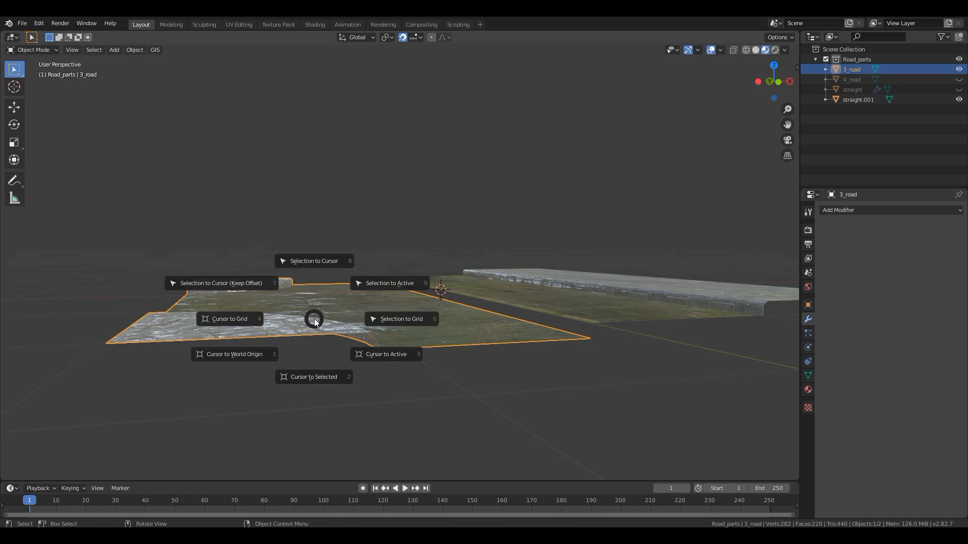
left_click(311, 264)
middle_click_drag(441, 315, 397, 369)
- Join 3_road and straight.001 into one object, with straight.001 as the active object
left_click(612, 324)
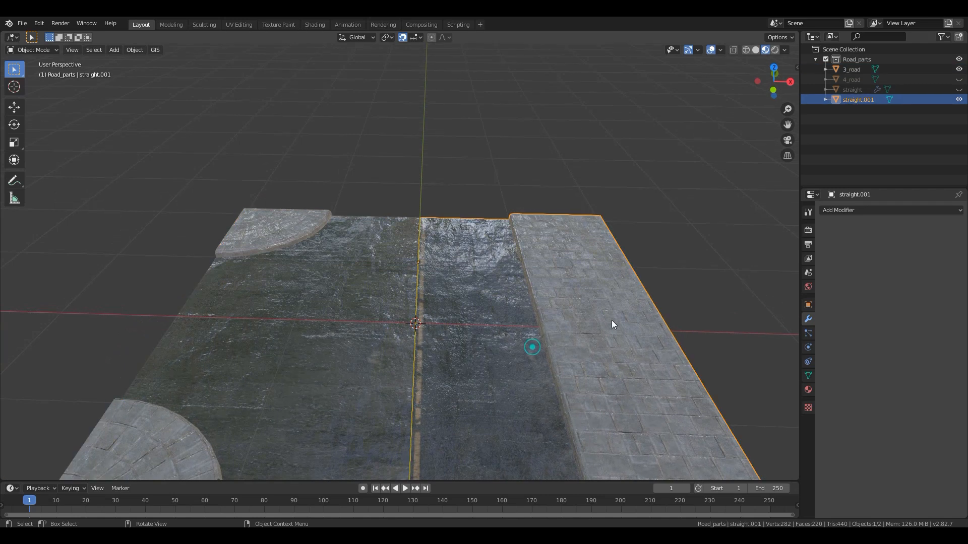
left_click(392, 247)
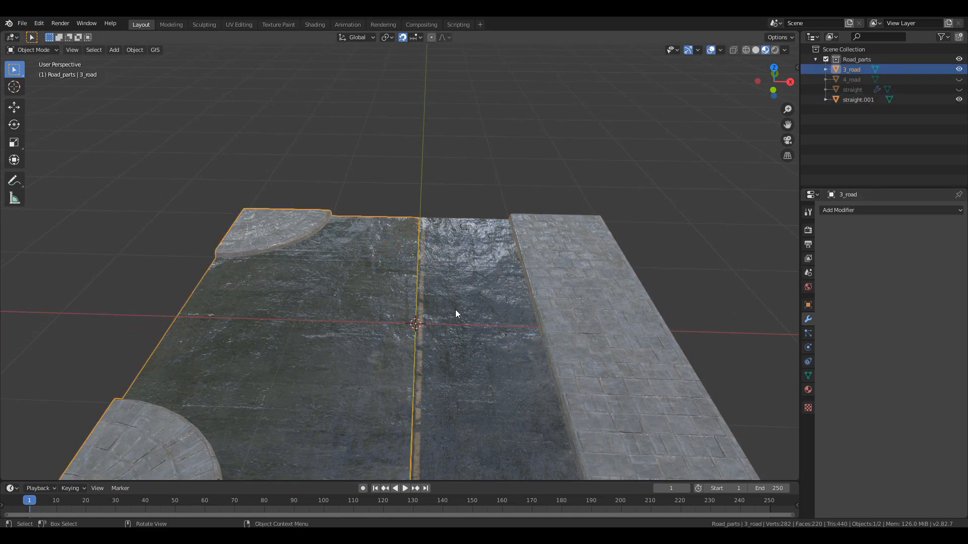
scroll(455, 314, "down", 3)
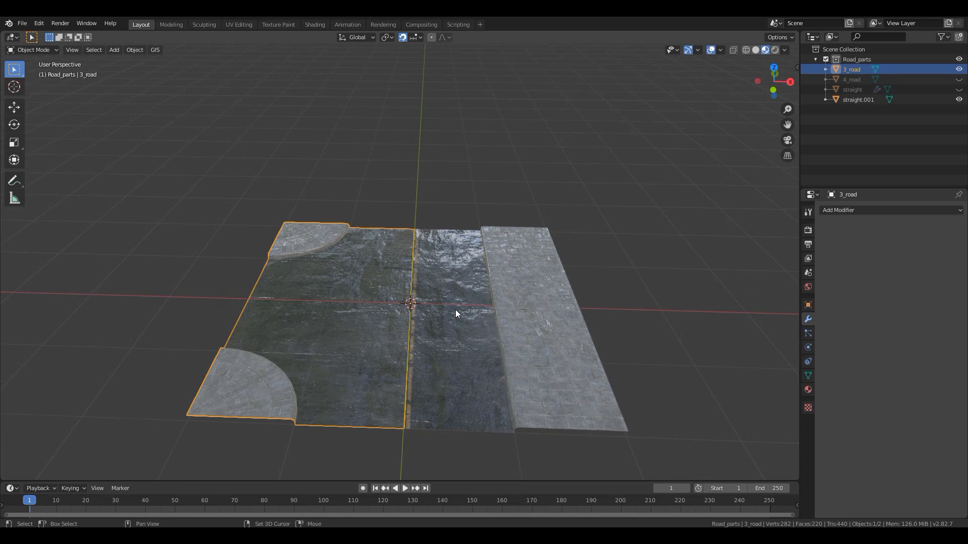
left_click(451, 305, "shift")
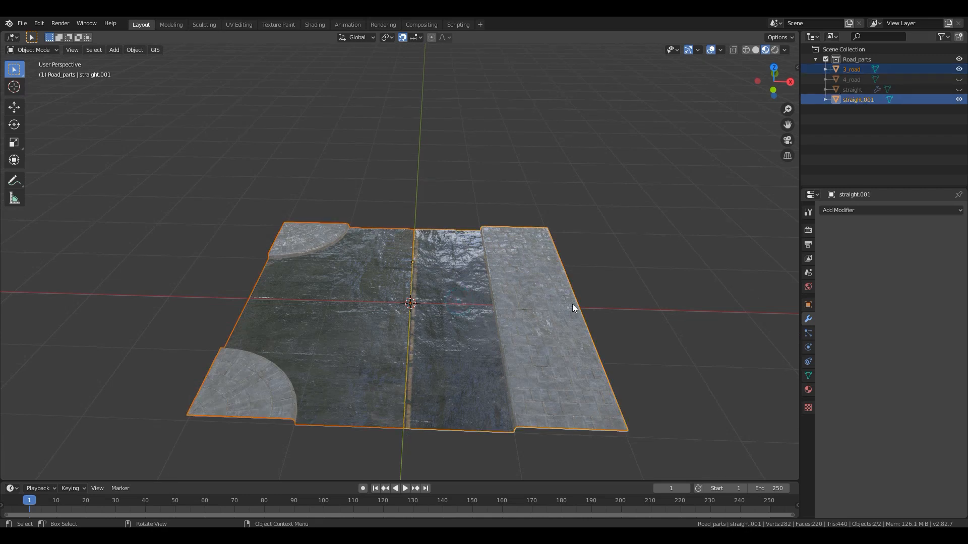
key("ctrl+j")
middle_click_drag(571, 303, 499, 323)
- Rename the joined T-junction object to 3_road
double_click(848, 92)
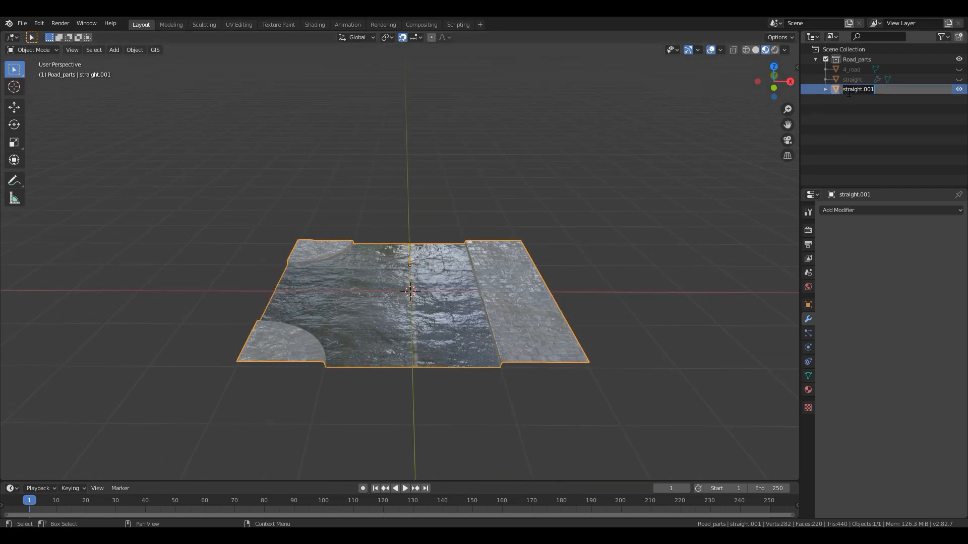
type("3_road")
key("Return")
middle_click_drag(500, 273, 512, 292)
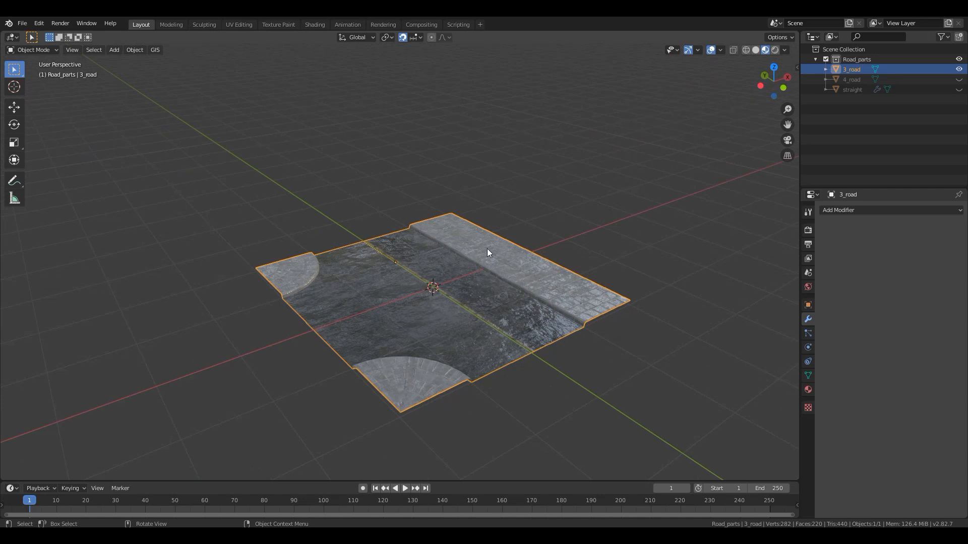
- Hide 3_road, show 4_road and check its road level against the origin from the front
key("h")
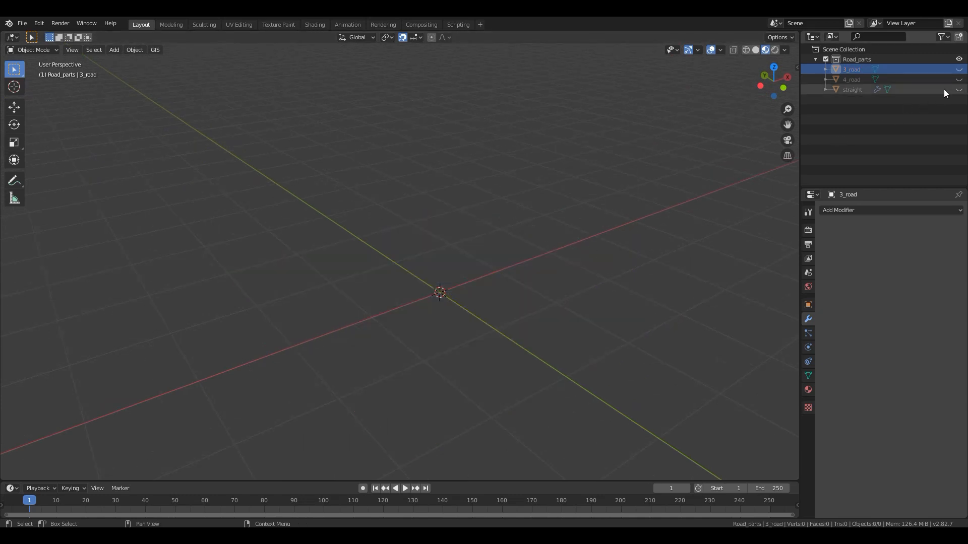
left_click(959, 79)
middle_click_drag(425, 341, 383, 295)
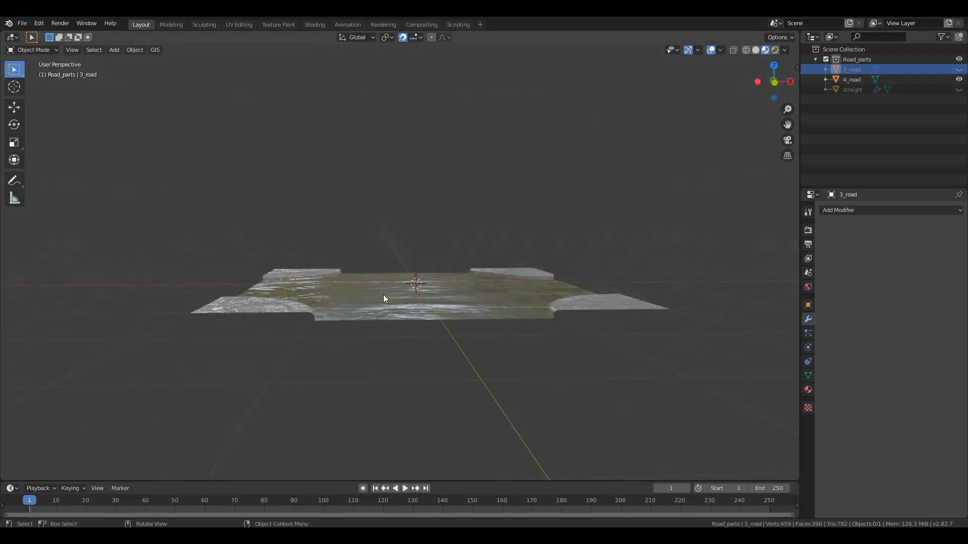
key("KP_1")
scroll(384, 291, "up", 4)
scroll(394, 294, "down", 4)
scroll(403, 302, "up", 1)
middle_click_drag(405, 309, 457, 312)
- Snap the 3D cursor to the selected road surface of 4_road in Edit Mode and set the object's origin to the cursor
left_click(437, 335)
key("Tab")
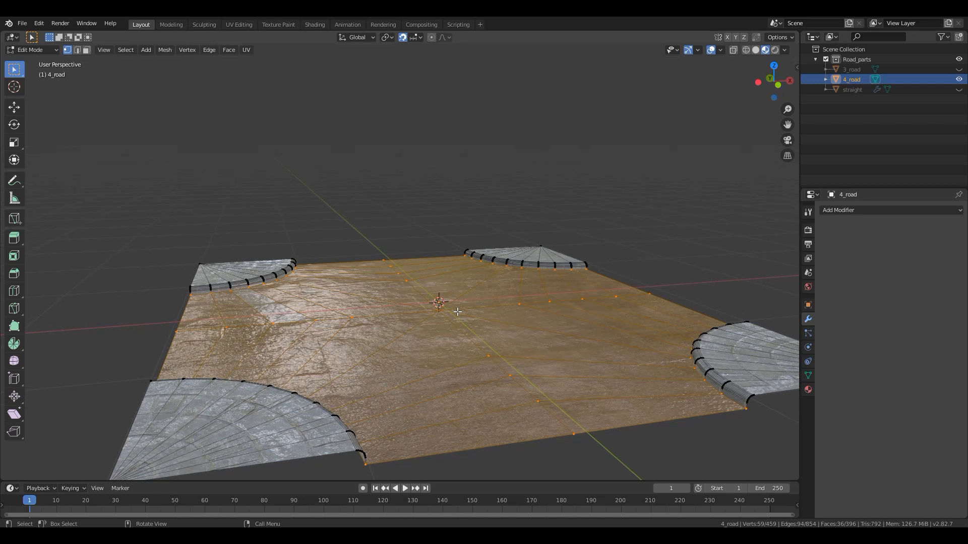
middle_click_drag(453, 323, 400, 313)
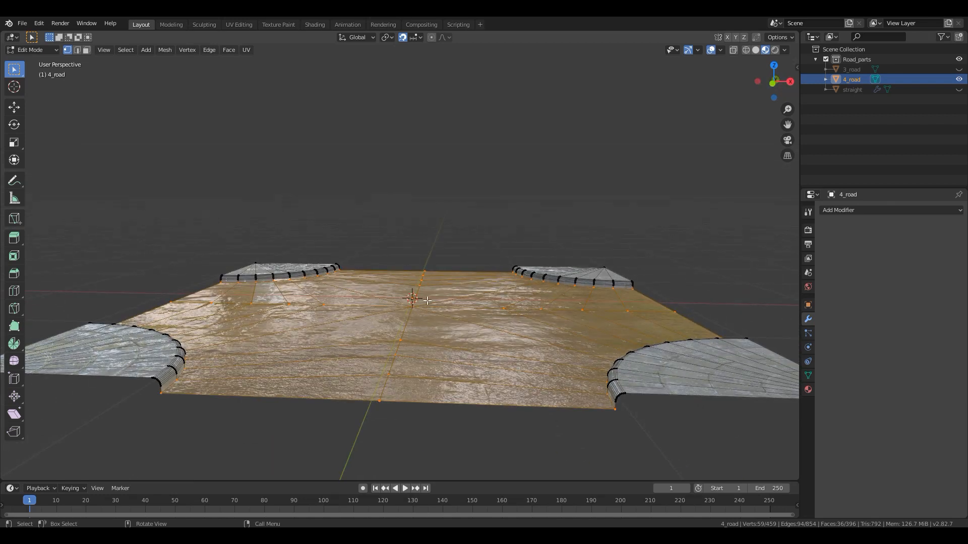
key("shift+s")
left_click(433, 361)
middle_click_drag(413, 323, 445, 320)
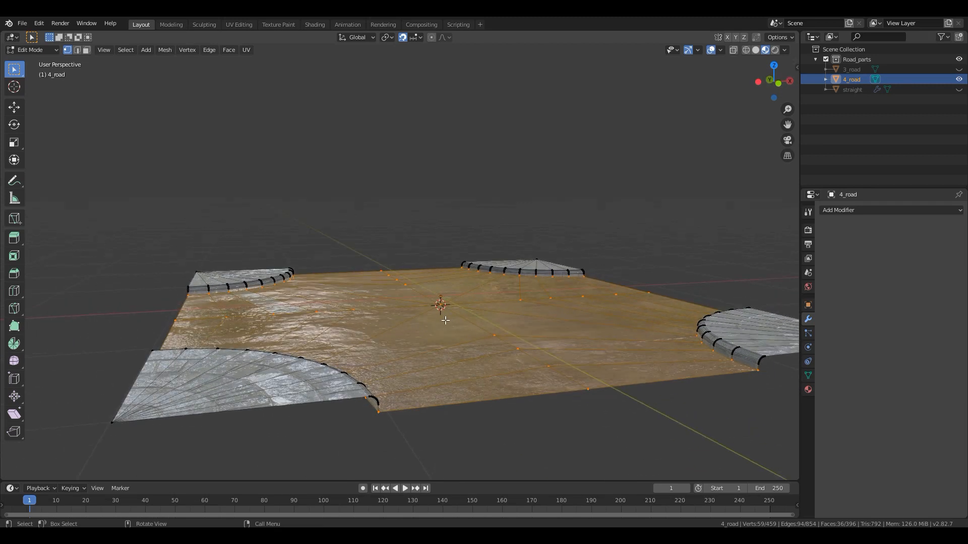
key("Tab")
right_click(447, 314)
mouse_move(446, 314)
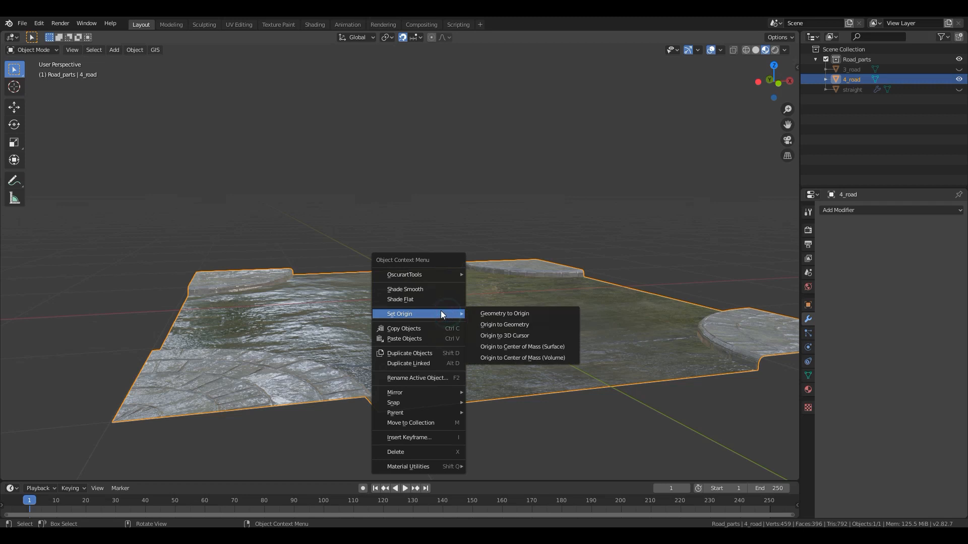
left_click(497, 336)
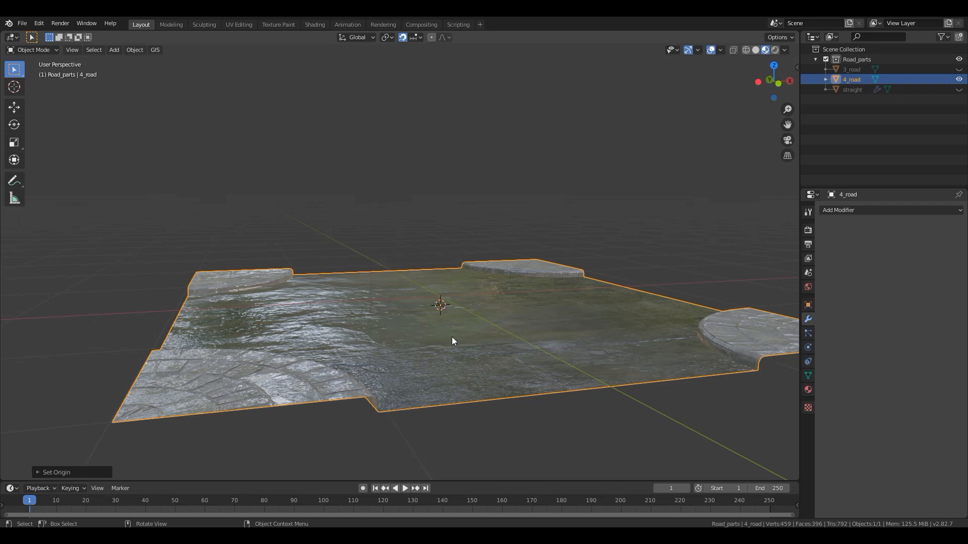
- Reset the 3D cursor to the world origin and snap 4_road onto it
key("shift+s")
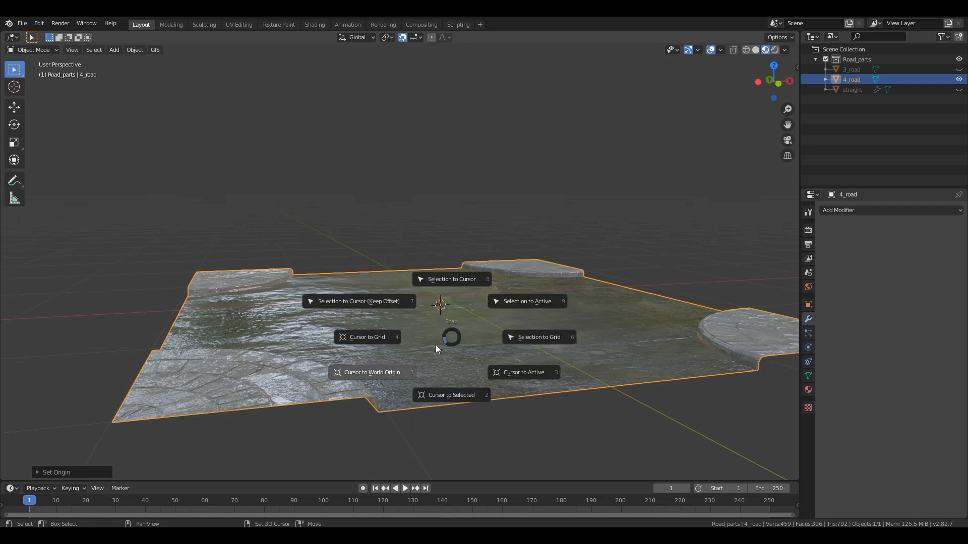
left_click(376, 374)
right_click(485, 328)
mouse_move(486, 330)
key("shift+s")
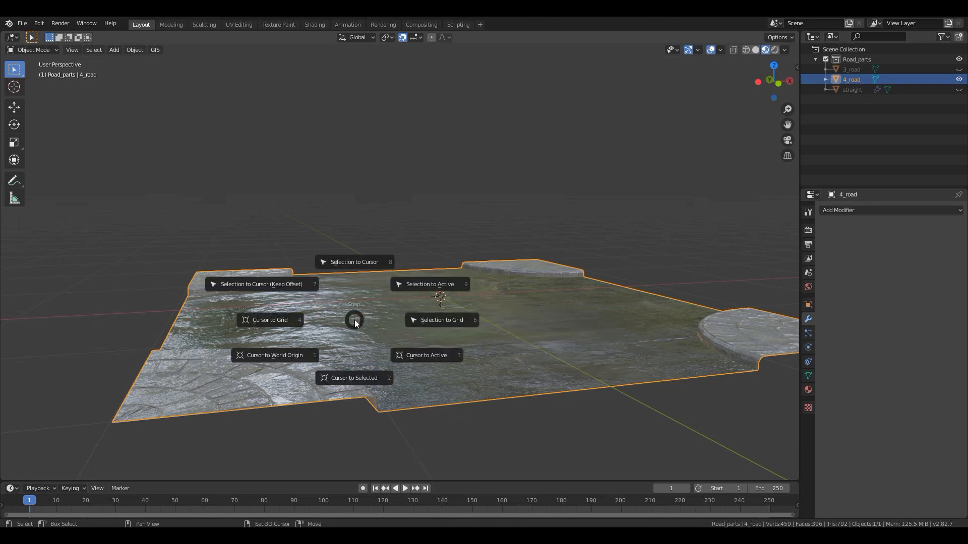
left_click(353, 263)
- Deselect everything and save road_video.blend
key("a")
key("a")
key("a")
key("a")
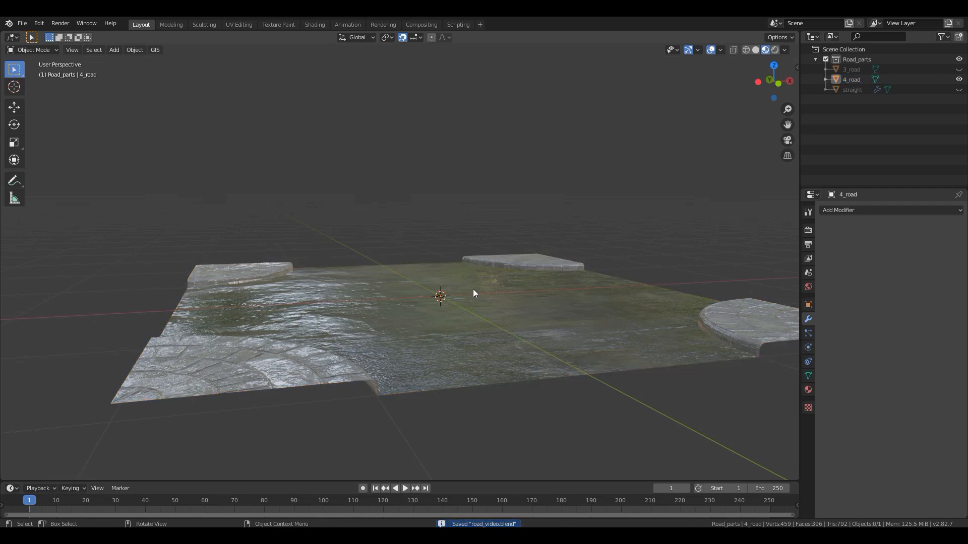
middle_click_drag(497, 270, 448, 315)
scroll(448, 315, "down", 4)
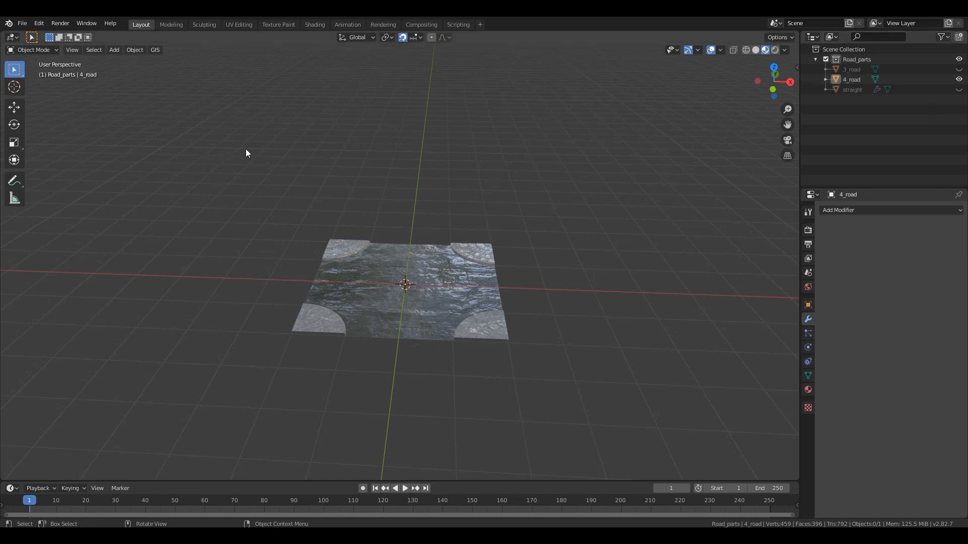
- Hide 4_road and show the straight piece
left_click(959, 80)
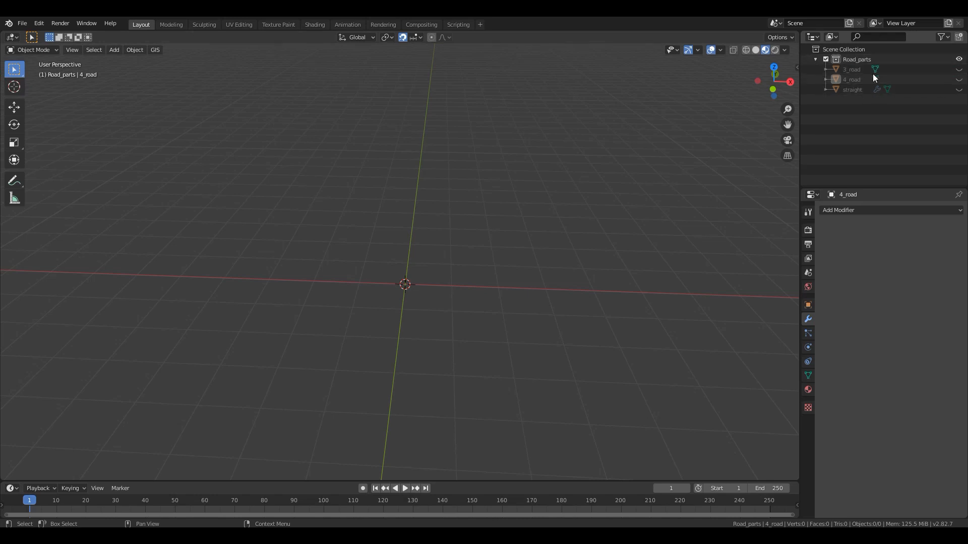
left_click(959, 90)
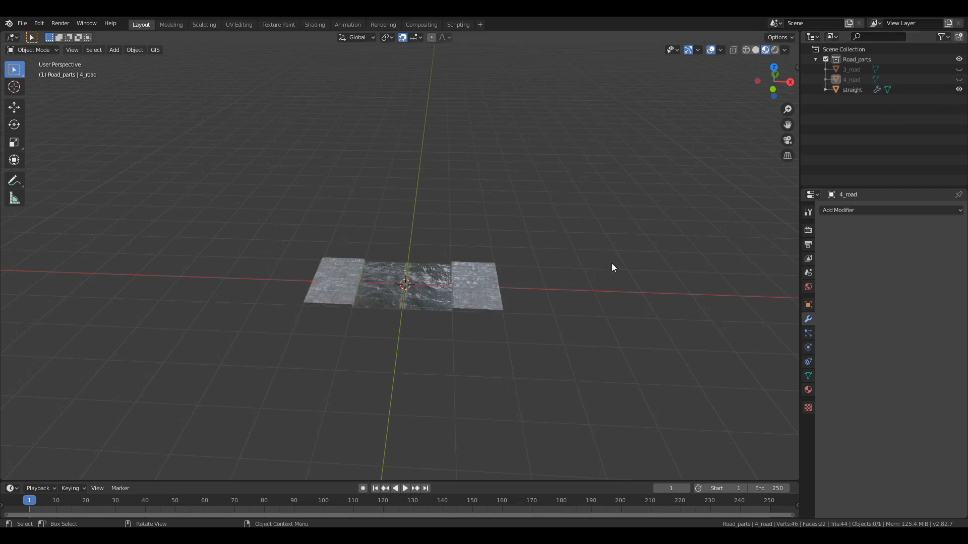
middle_click_drag(609, 252, 476, 304)
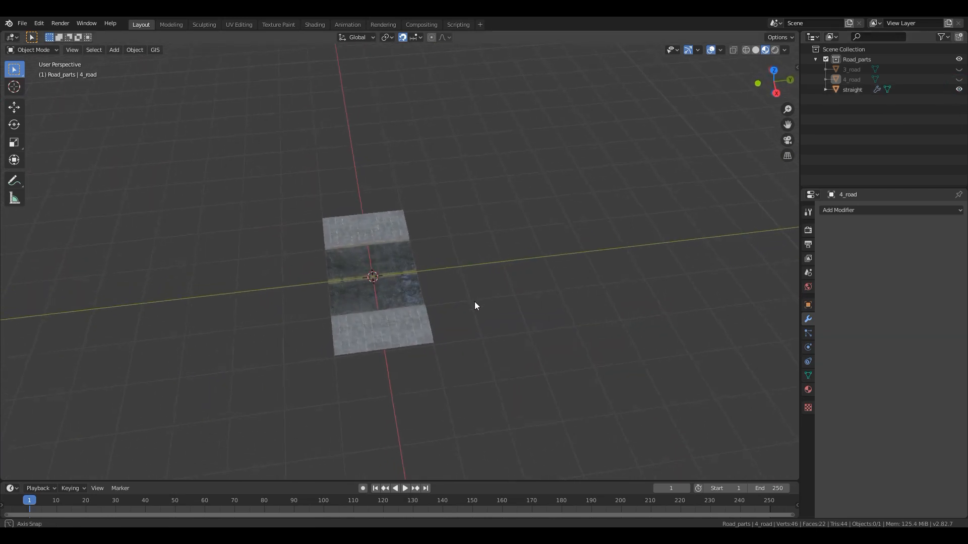
- Duplicate the straight piece in place and turn off snapping
left_click(408, 305)
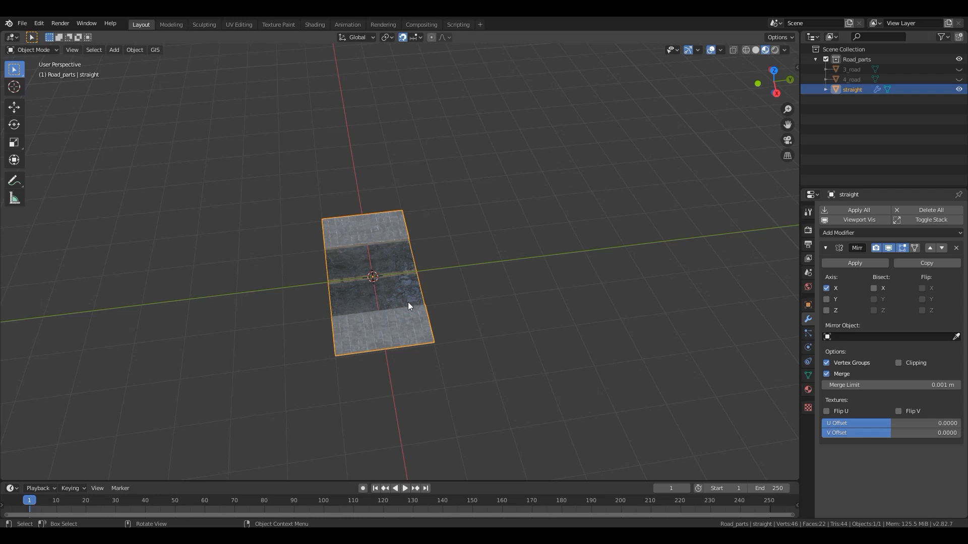
key("shift+d")
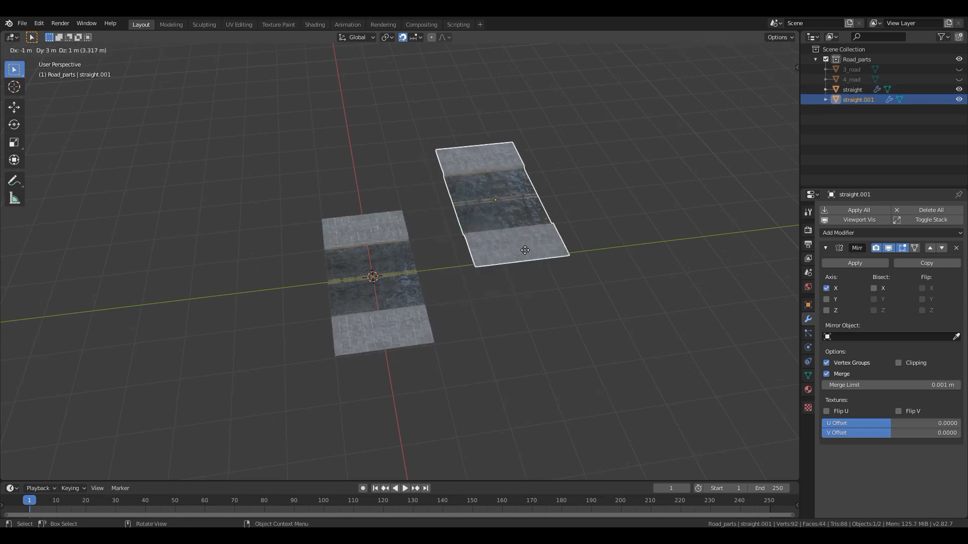
left_click(411, 284)
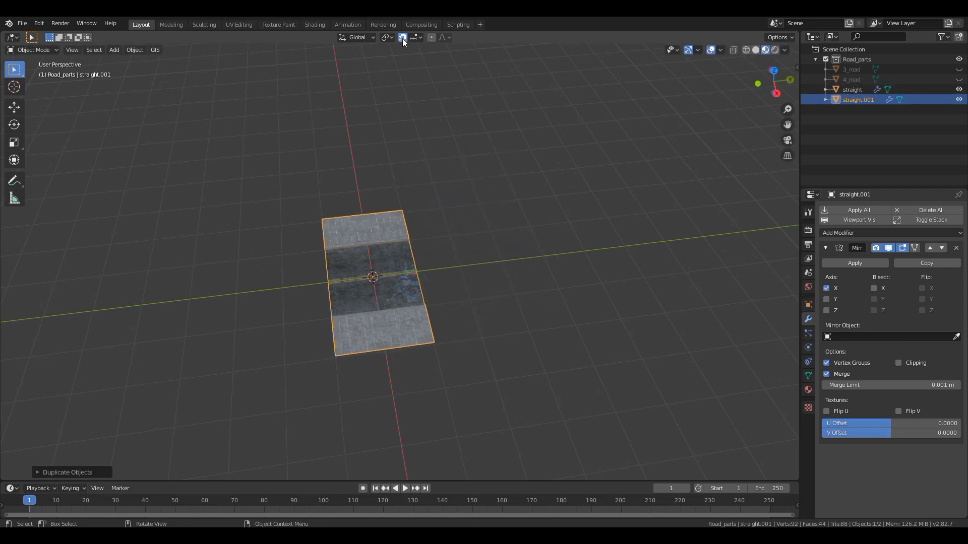
middle_click_drag(449, 313, 914, 117)
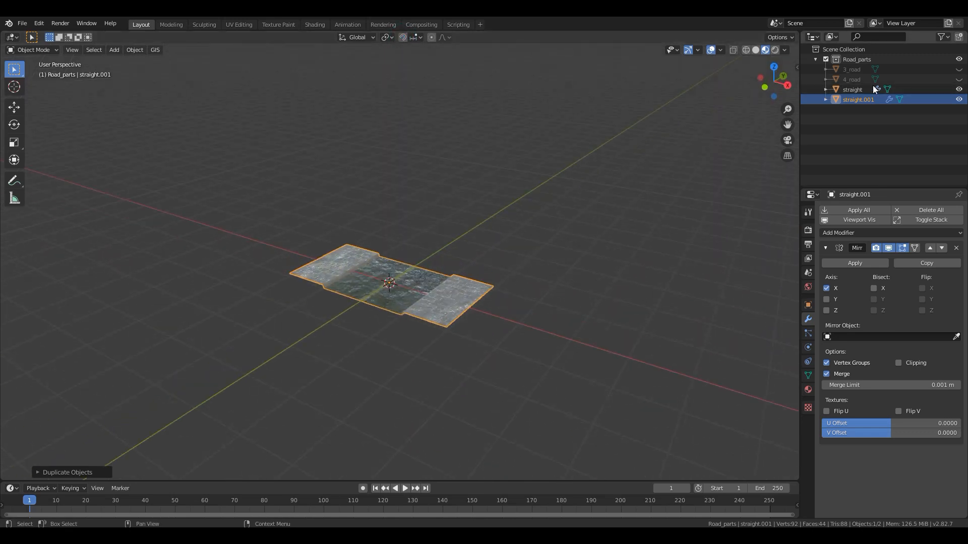
- Hide the original straight piece and move its duplicate into a new collection named road_system
left_click(959, 90)
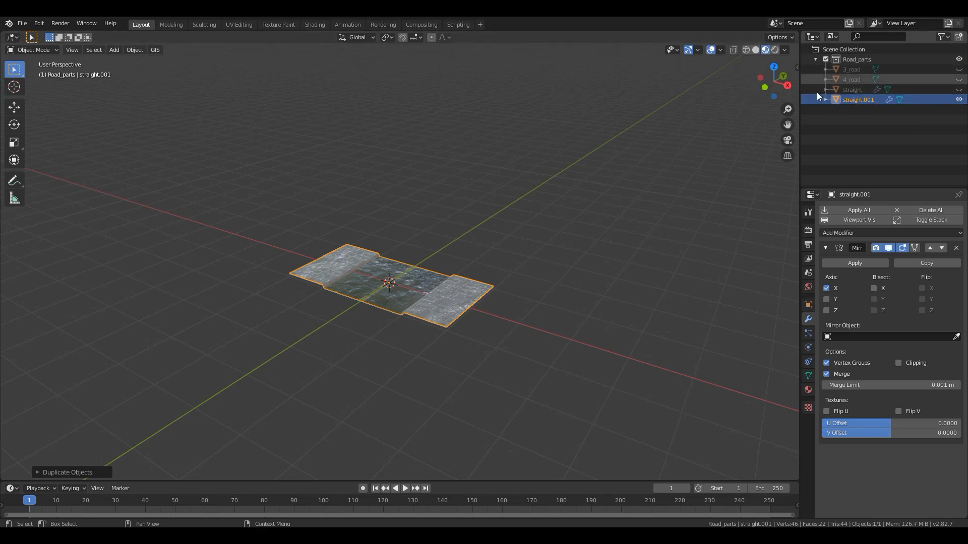
left_click(852, 101)
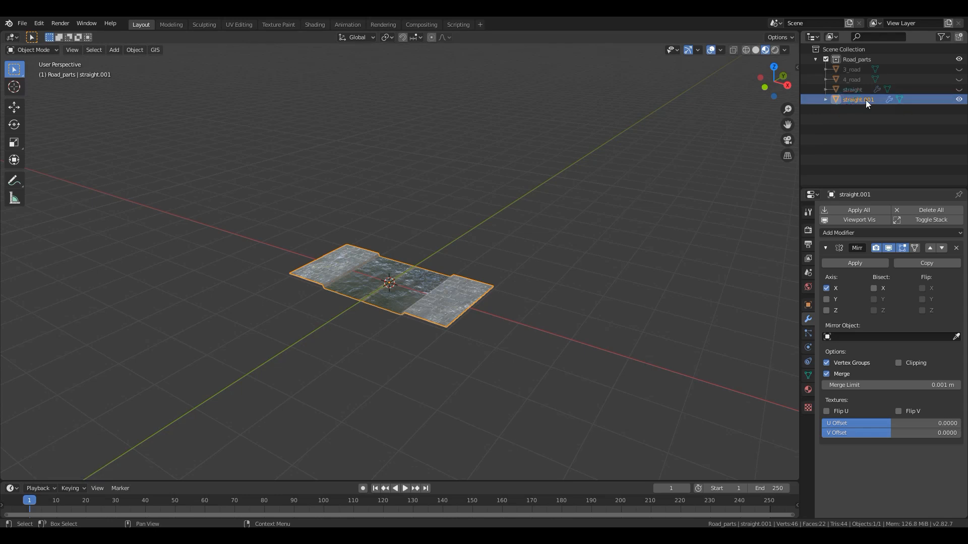
middle_click_drag(455, 297, 437, 307)
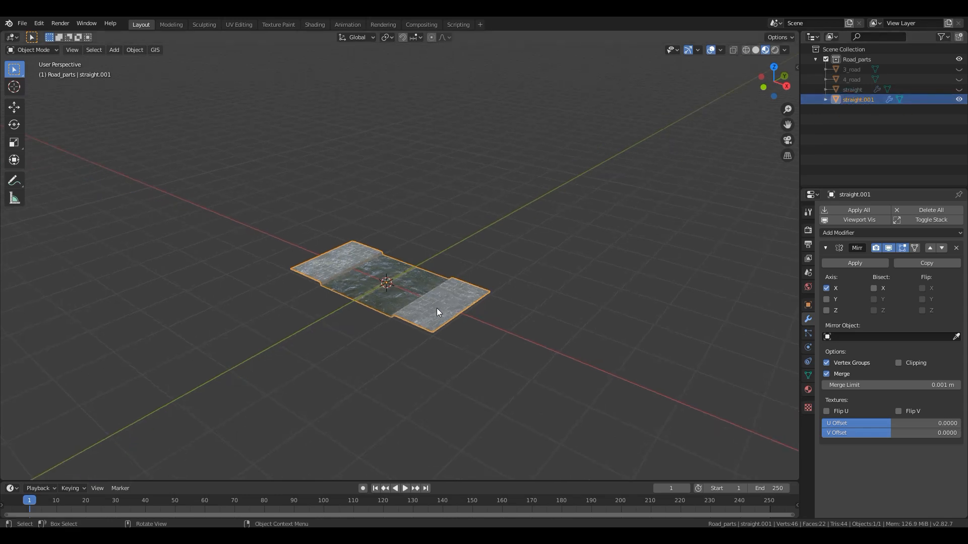
key("m")
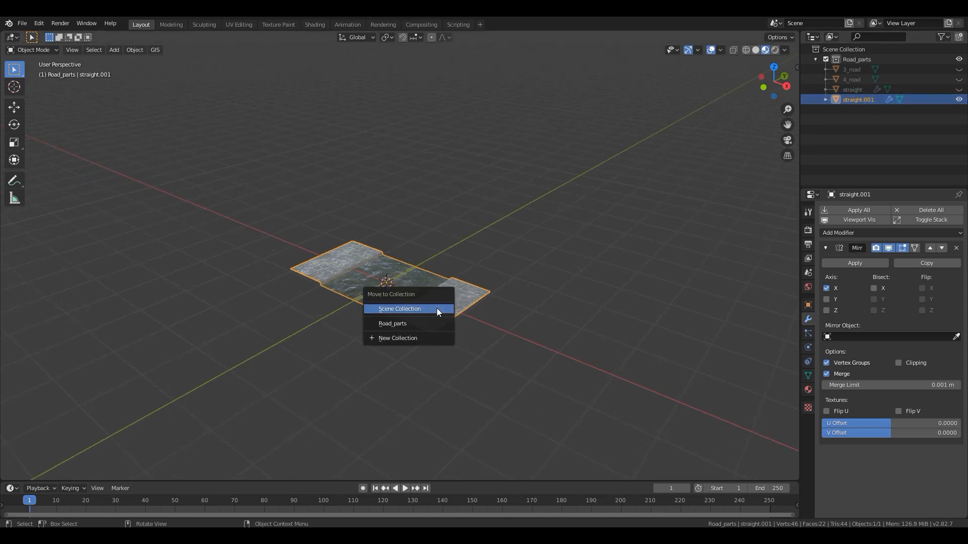
left_click(386, 338)
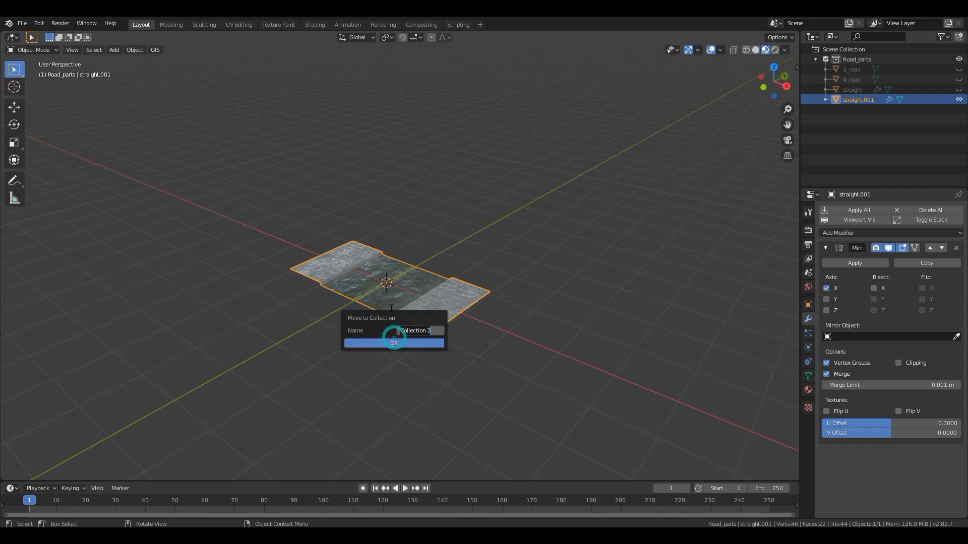
type("road_system")
key("Return")
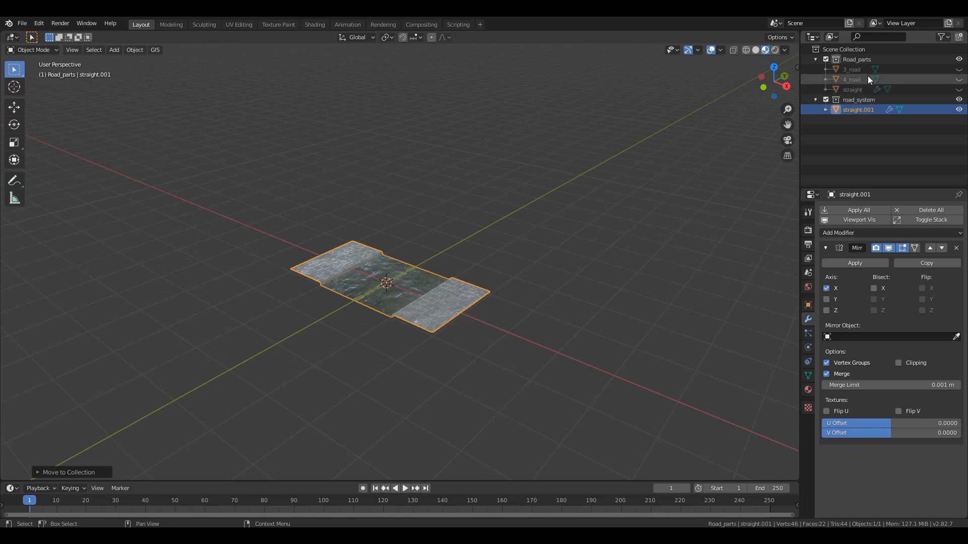
- Apply the Mirror modifier on the straight copy in road_system and save the file
left_click(851, 100)
middle_click_drag(344, 311, 340, 377)
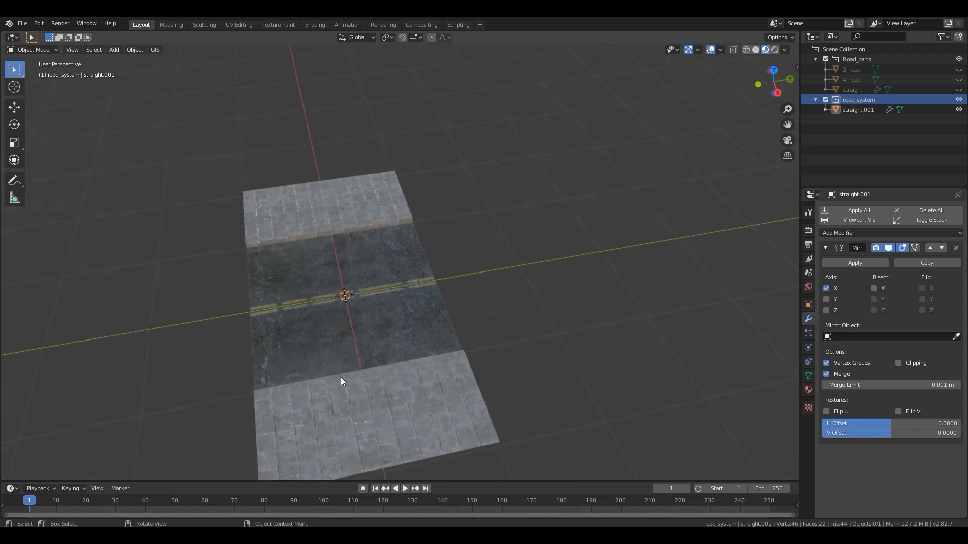
left_click(403, 318)
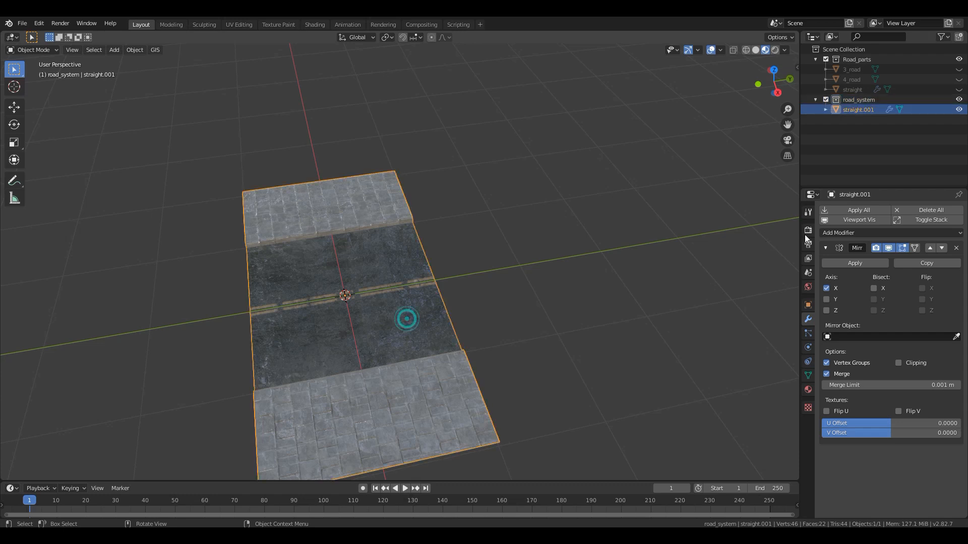
left_click(864, 263)
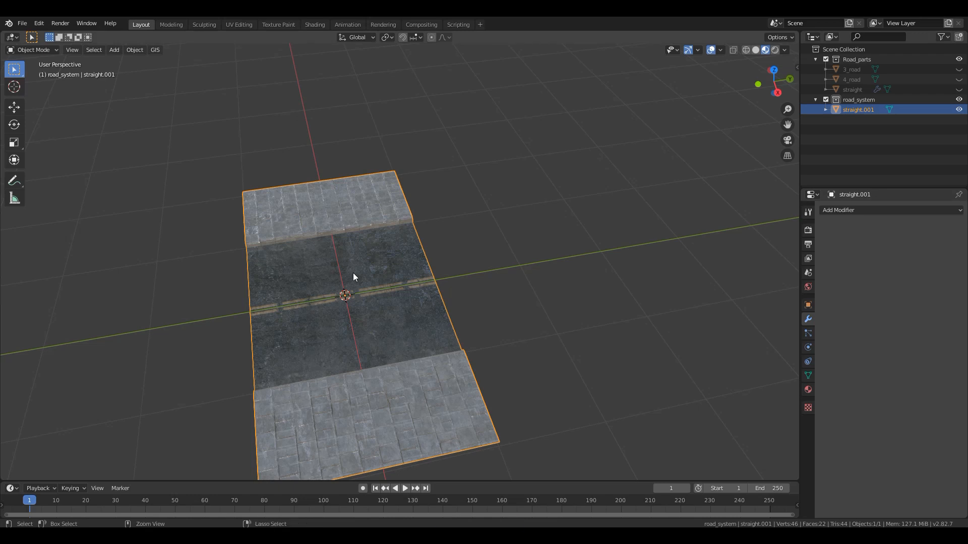
key("ctrl+s")
- Add an Array modifier to the straight copy with a relative offset of 0 in X and 1 in Y
key("KP_7")
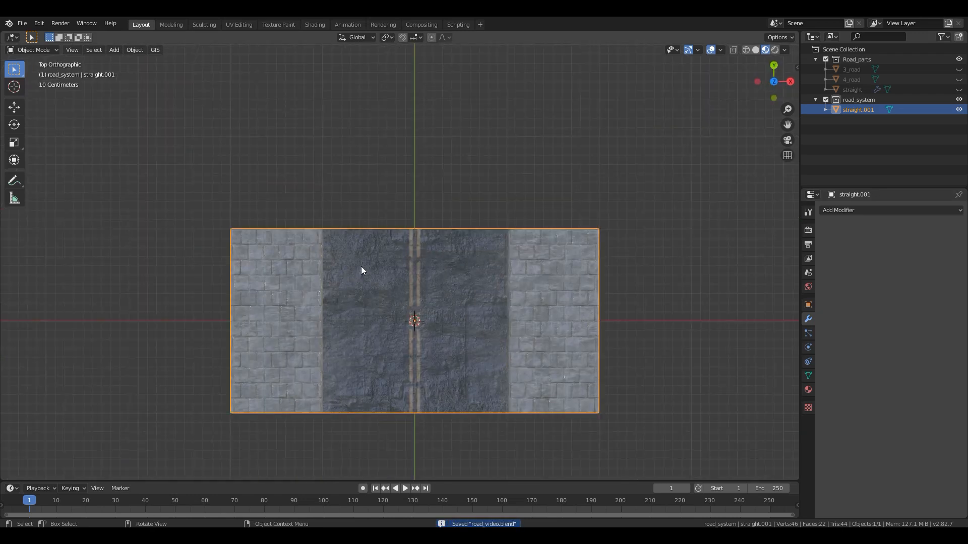
scroll(361, 266, "down", 6)
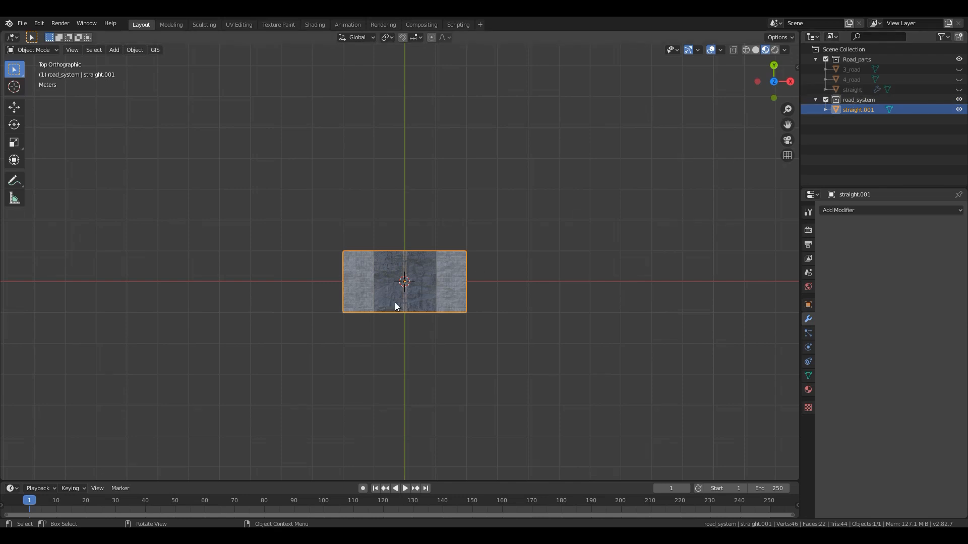
left_click(871, 209)
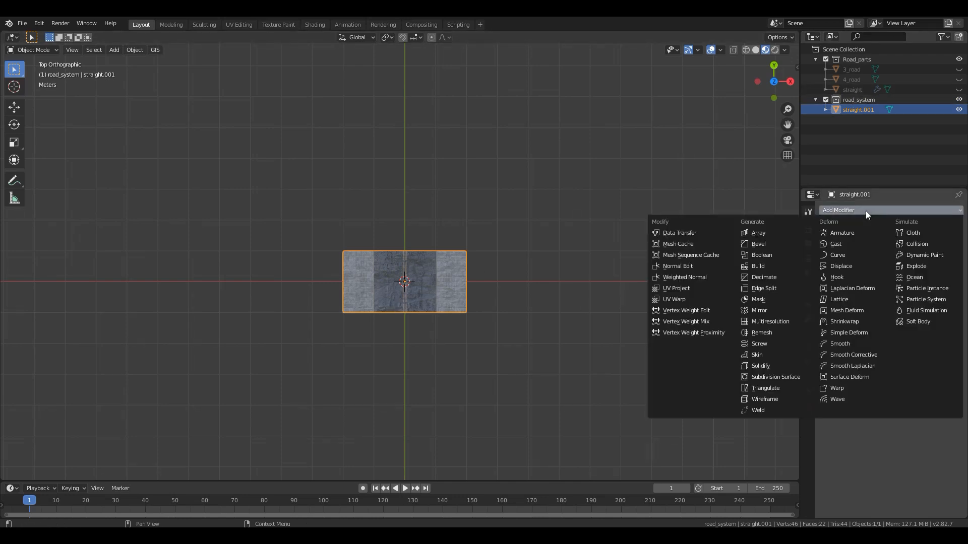
left_click(772, 233)
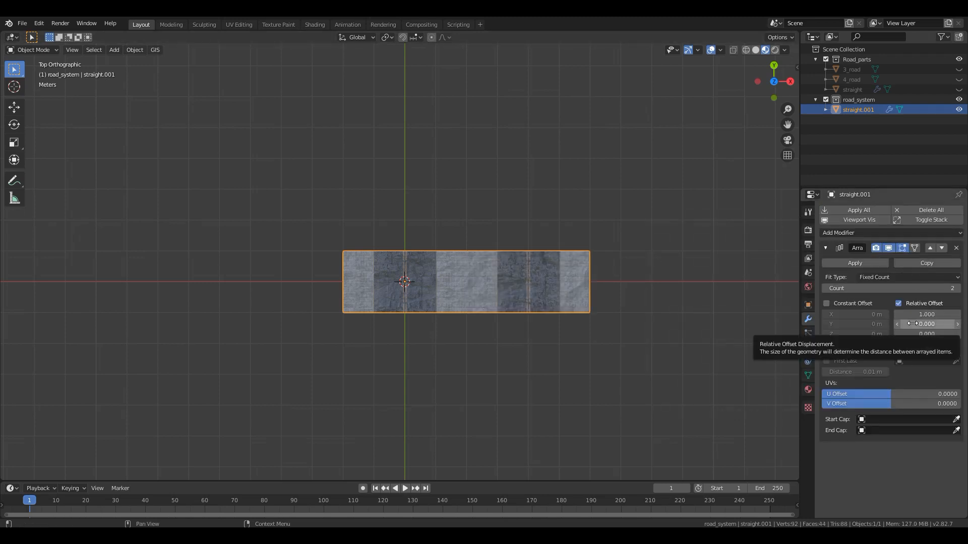
left_click(925, 315)
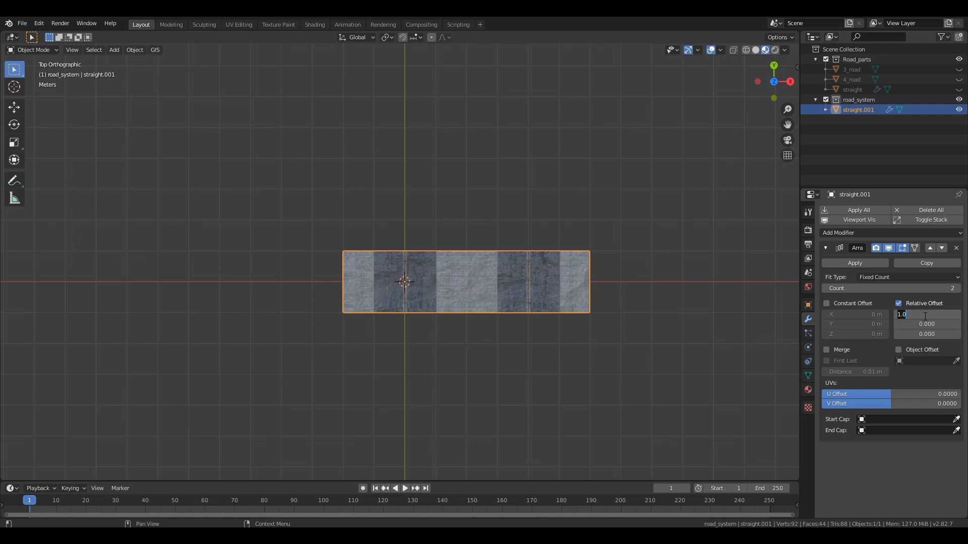
type("0")
key("Tab")
type("1")
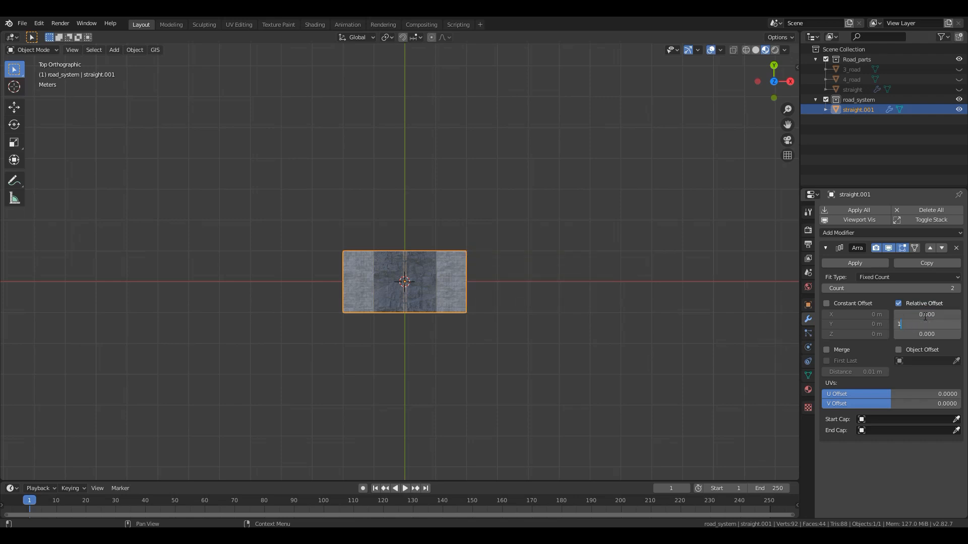
key("Return")
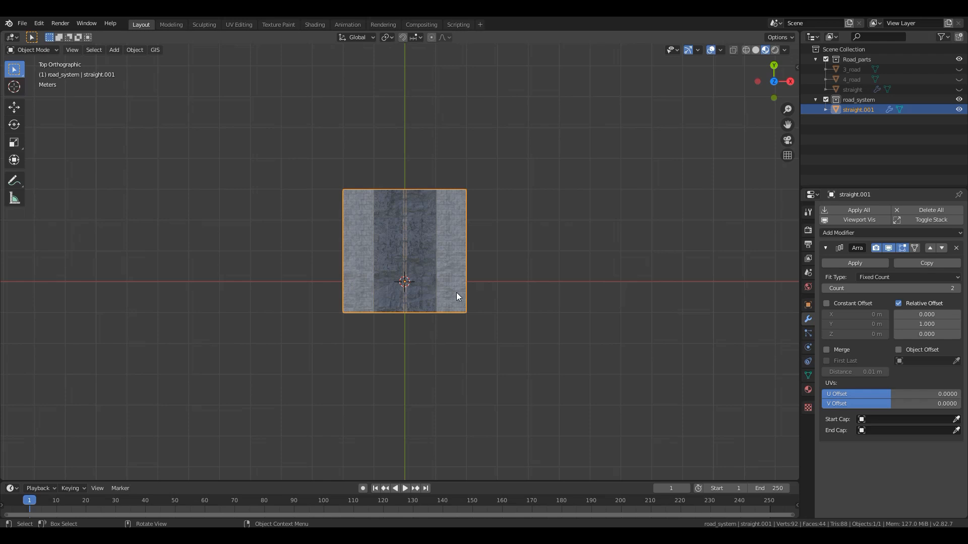
- Add a Bezier curve at the world origin and rotate it 90° about the global X axis
key("shift+a")
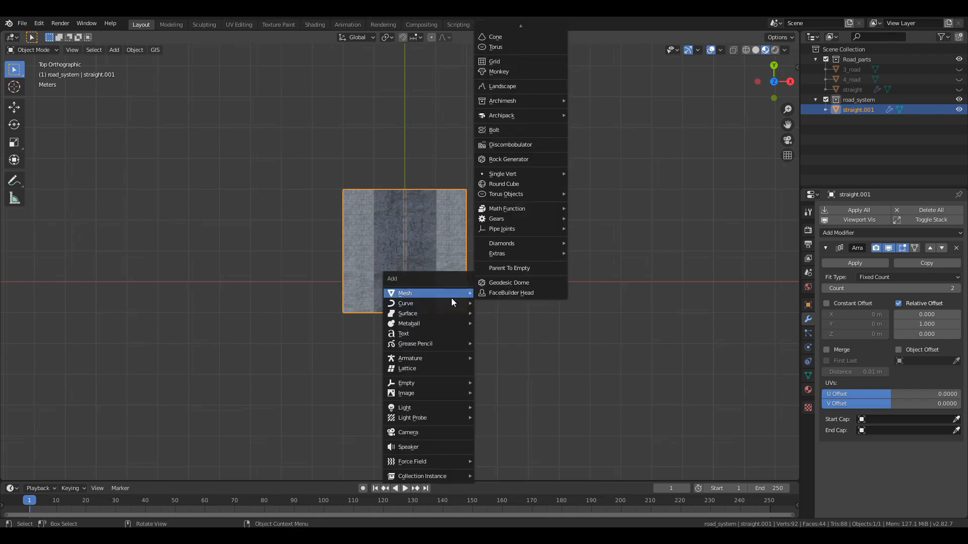
mouse_move(448, 300)
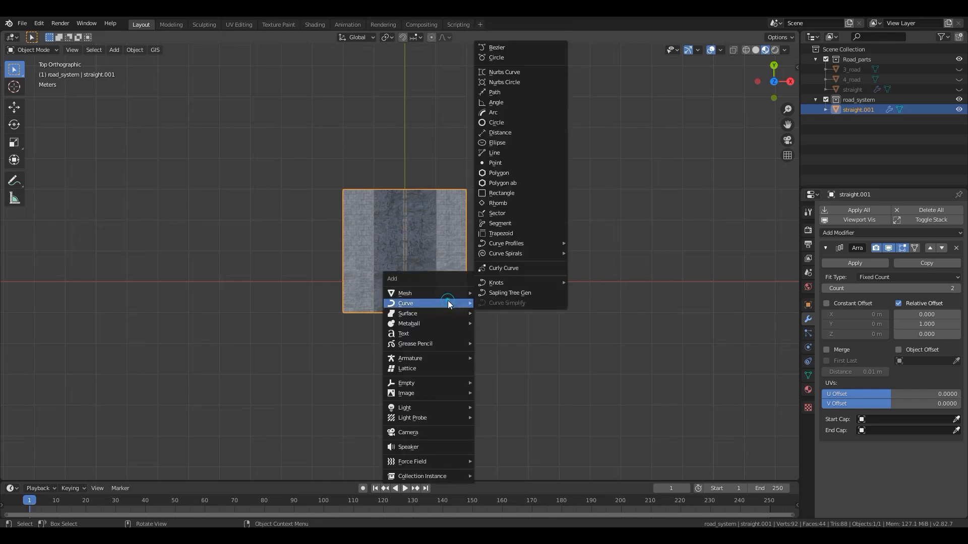
left_click(506, 49)
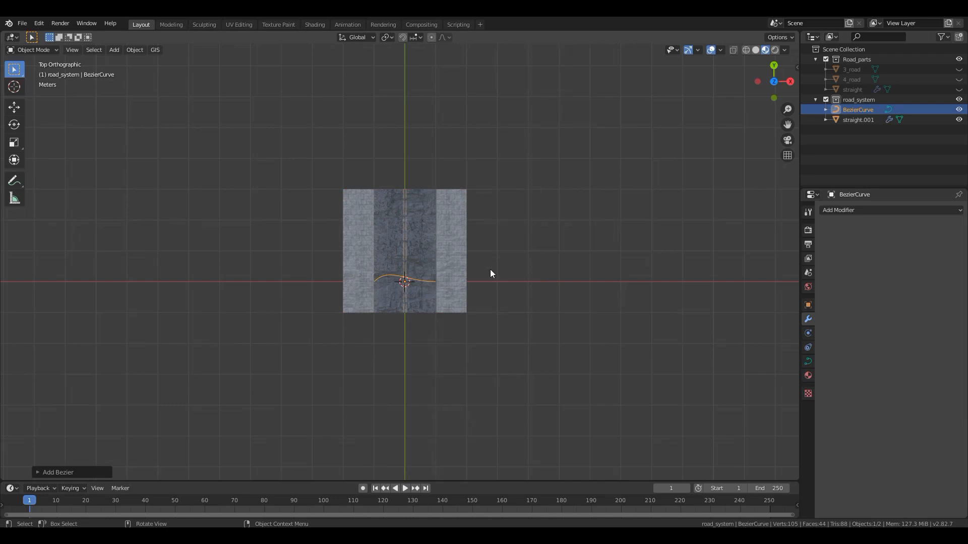
mouse_move(432, 281)
middle_mouse_down()
mouse_move(413, 212)
mouse_move(421, 271)
middle_mouse_up()
scroll(420, 275, "up", 5)
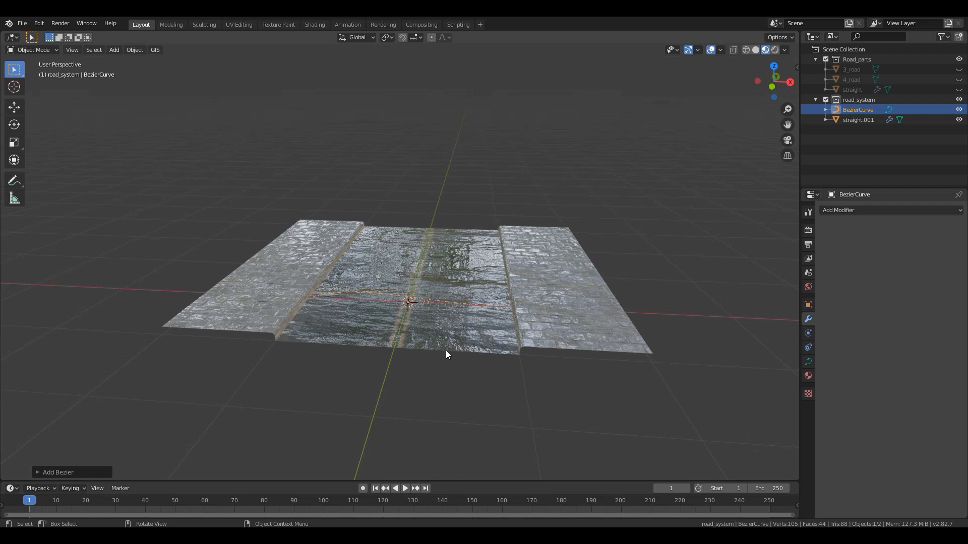
key("r")
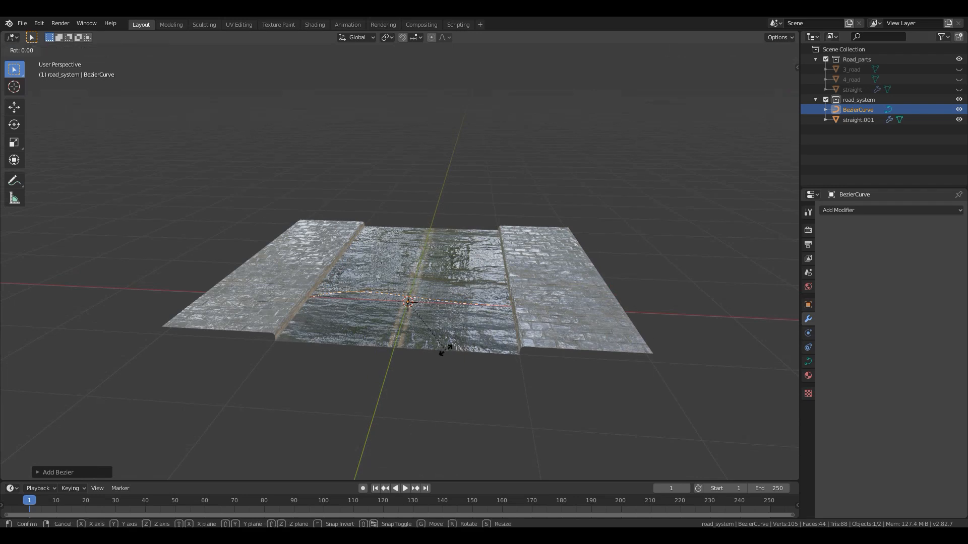
type("x")
type("90")
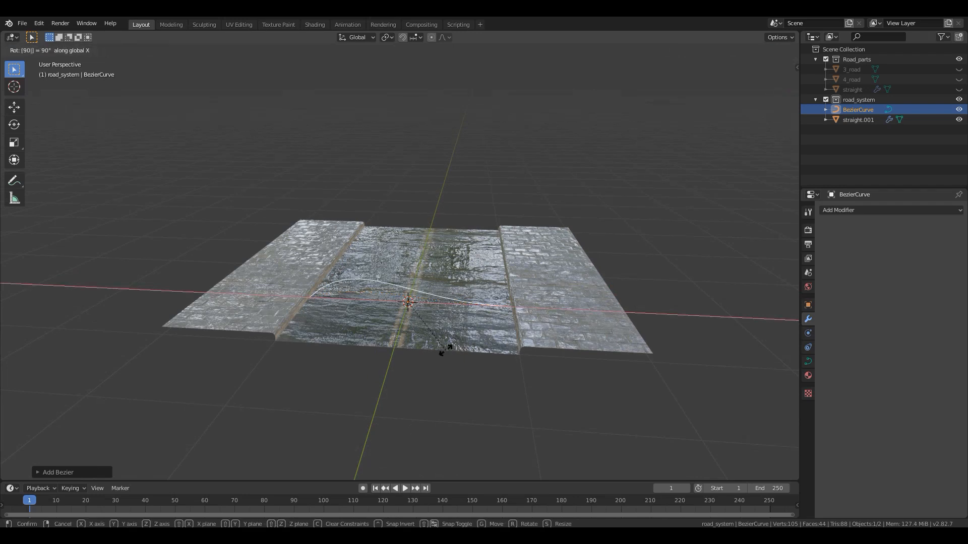
key("Return")
- Straighten the Bezier curve by setting the handle type of all its control points to Vector
key("KP_3")
middle_click_drag(392, 284, 503, 335)
key("KP_7")
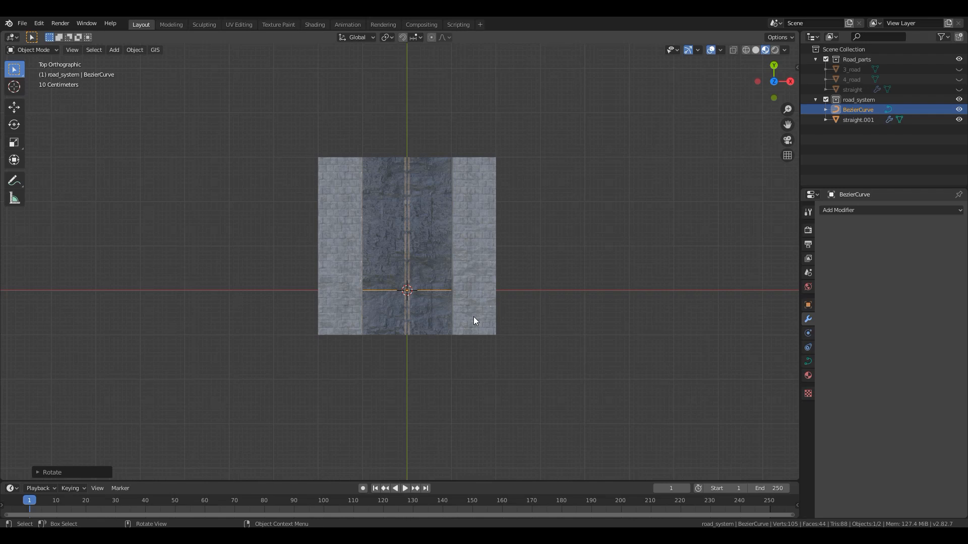
key("Tab")
middle_click_drag(436, 315, 432, 206)
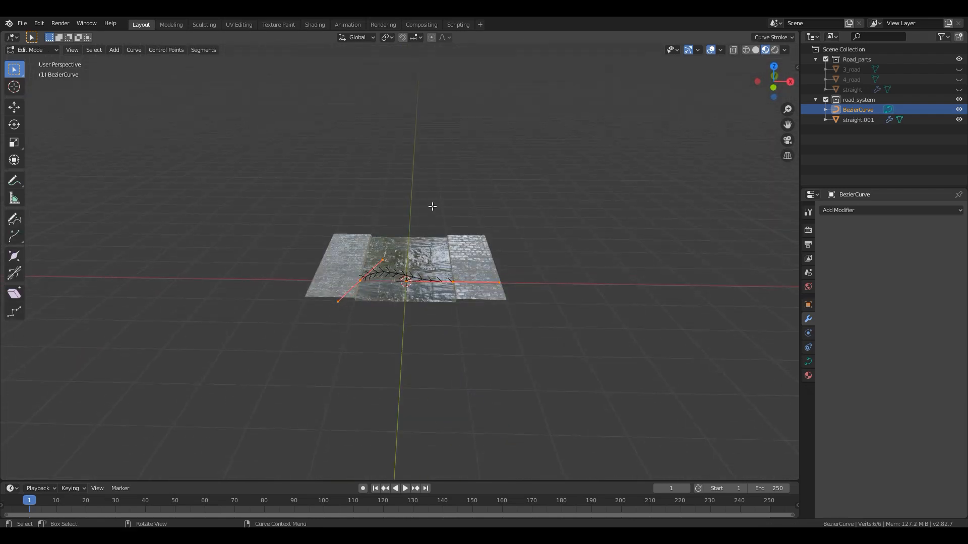
scroll(422, 283, "up", 2)
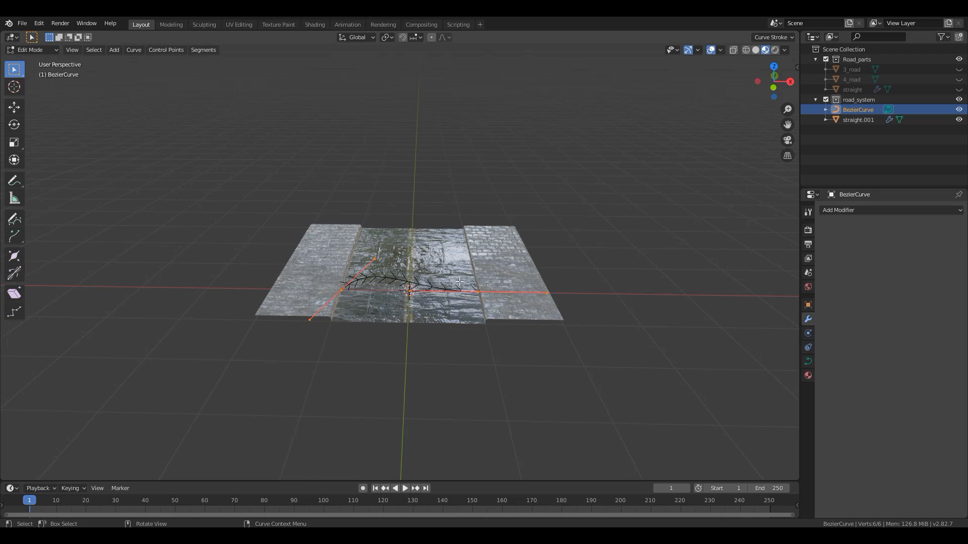
key("v")
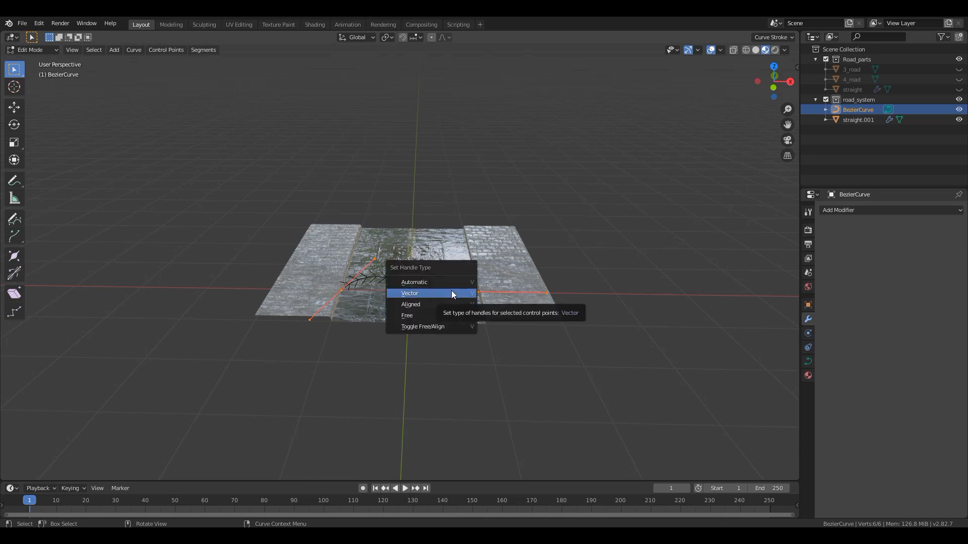
left_click(451, 293)
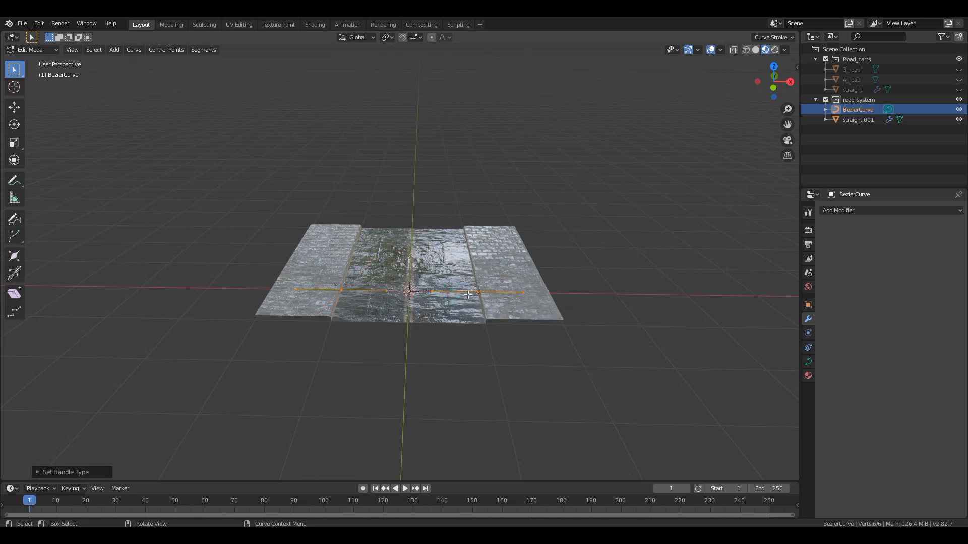
key("KP_7")
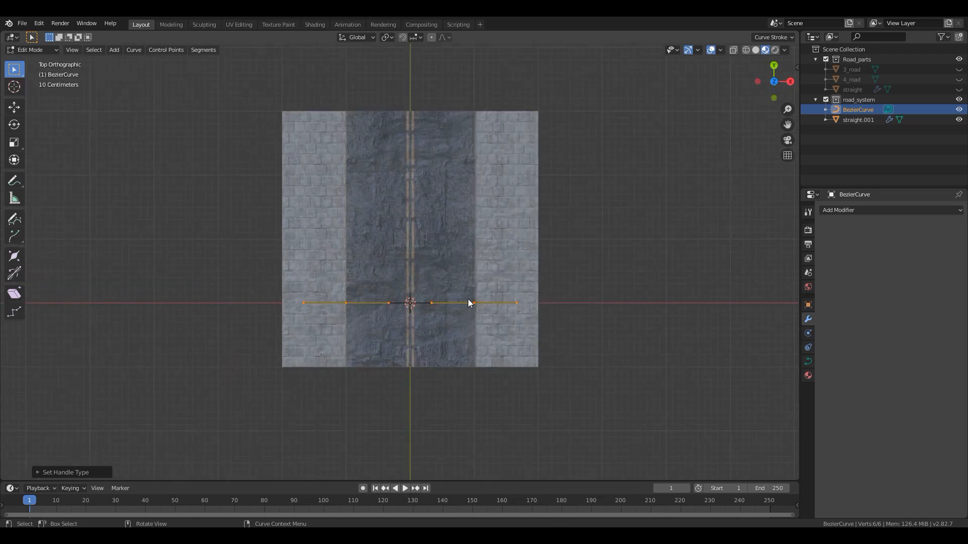
key("Tab")
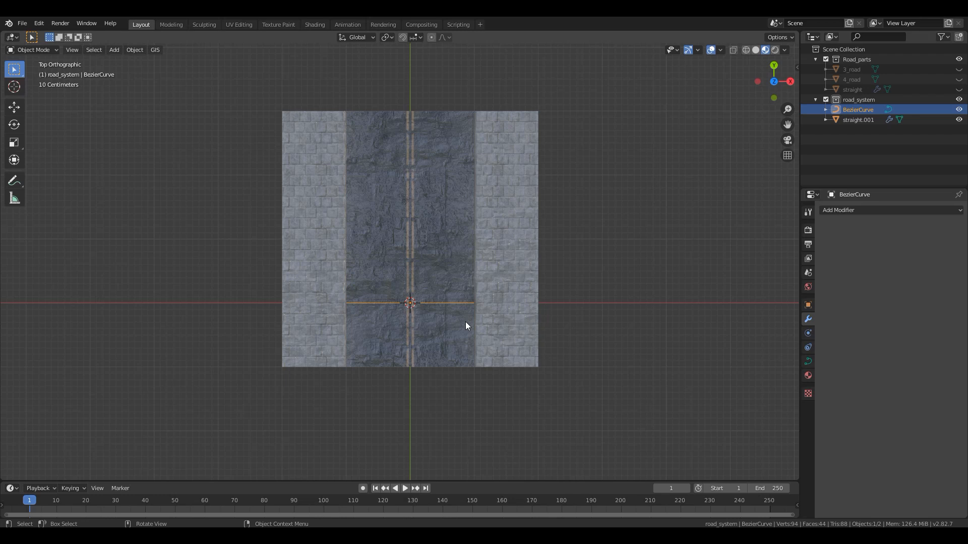
- Rotate the Bezier curve 90° in the top view to run along the road's centre line
key("r")
type("90")
key("Return")
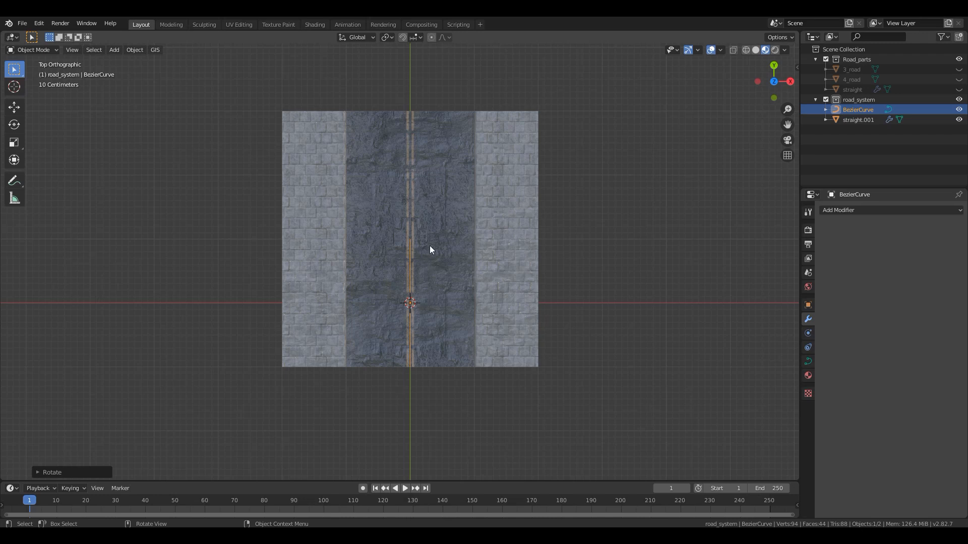
- Set the straight copy's Array modifier to Fit Curve, using BezierCurve as the curve
left_click(491, 217)
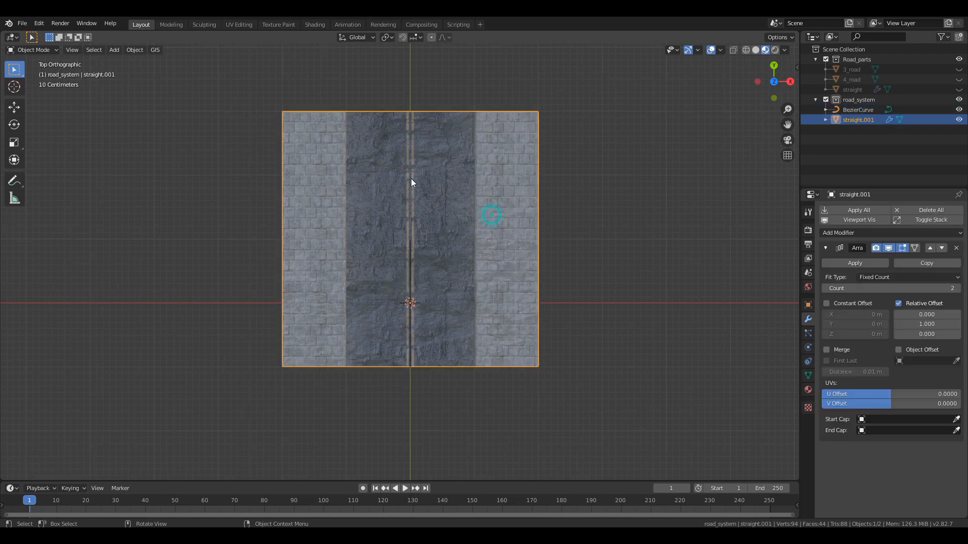
left_click(874, 279)
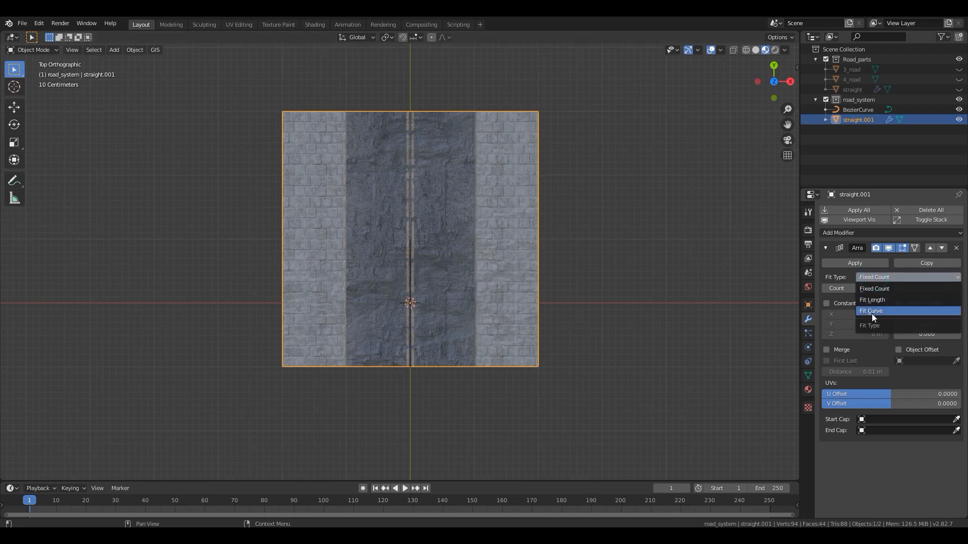
left_click(872, 312)
left_click(875, 287)
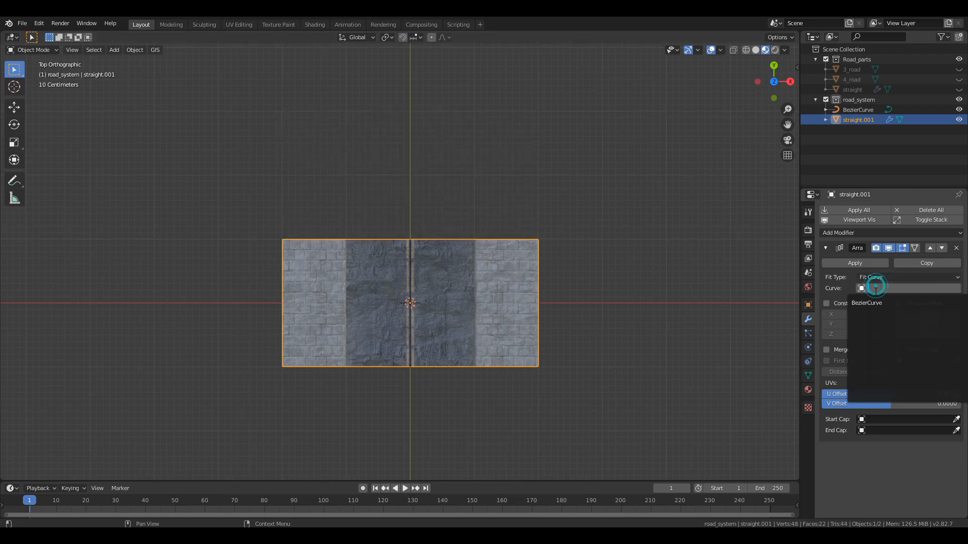
left_click(869, 304)
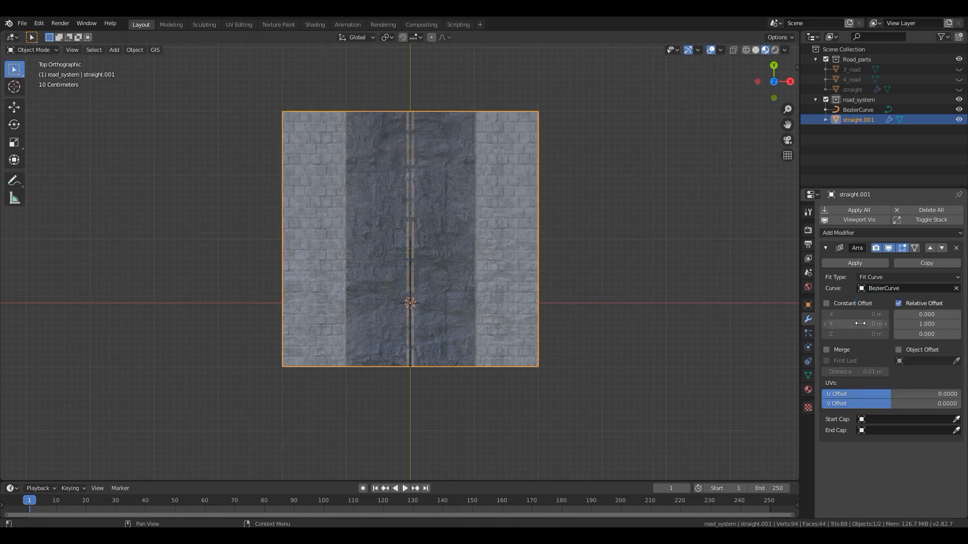
- Add a Curve modifier to the straight copy with BezierCurve as its object
left_click(857, 234)
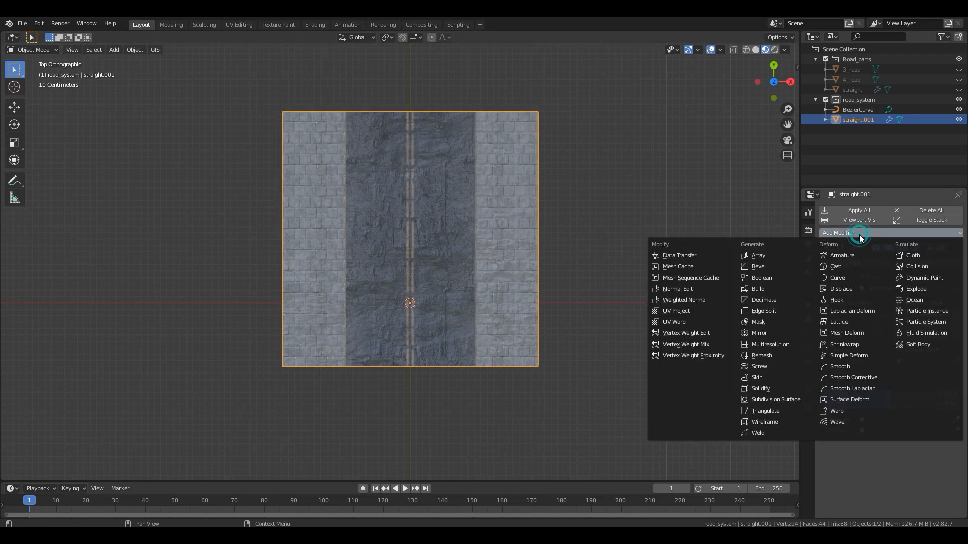
left_click(837, 277)
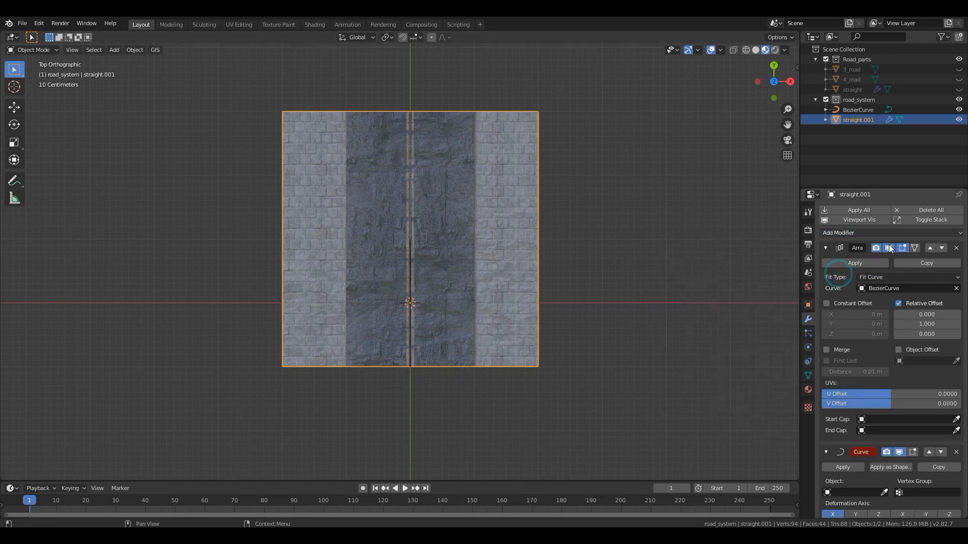
left_click(842, 493)
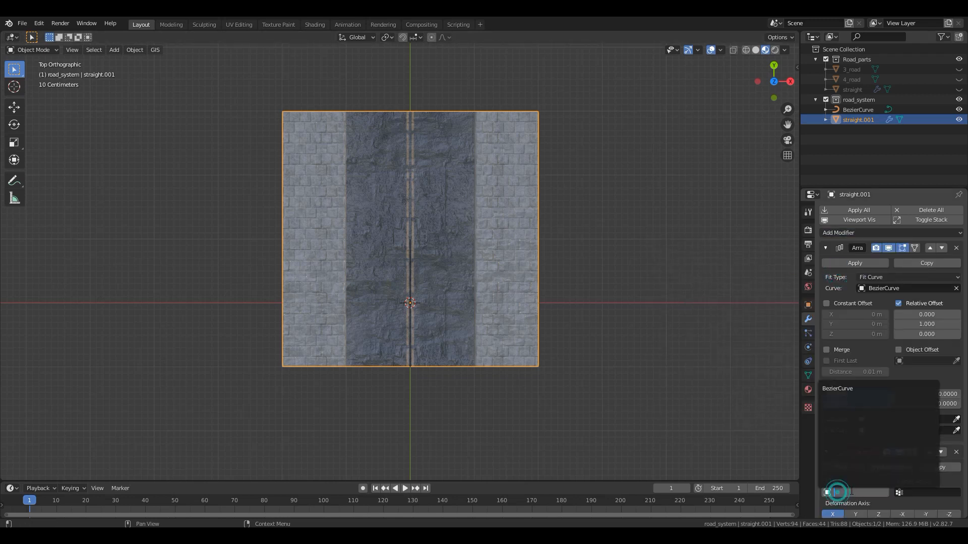
left_click(853, 389)
scroll(518, 265, "down", 5)
middle_click_drag(563, 311, 469, 234)
scroll(407, 291, "up", 3)
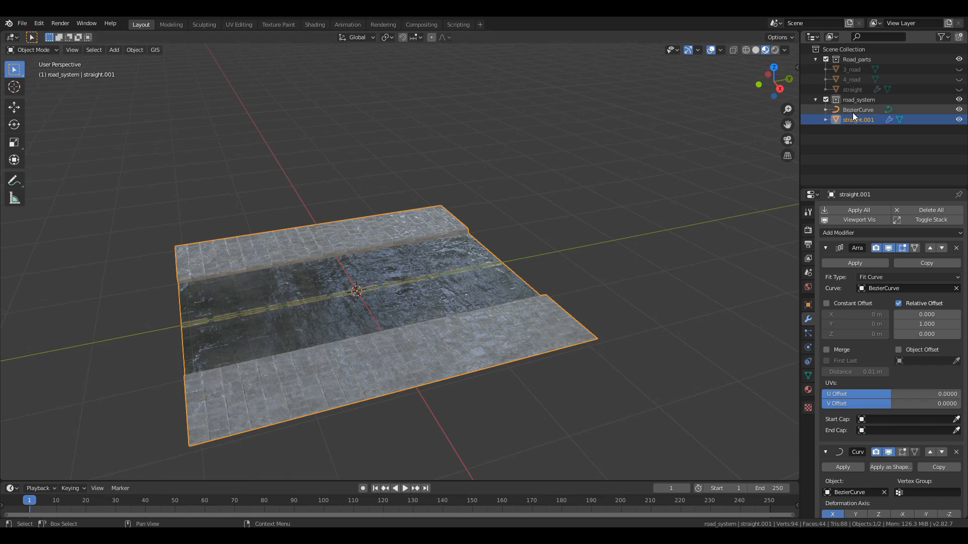
- Extrude the end of BezierCurve in the top view by about 3.15 m in X and 5.17 m in Y
left_click(857, 110)
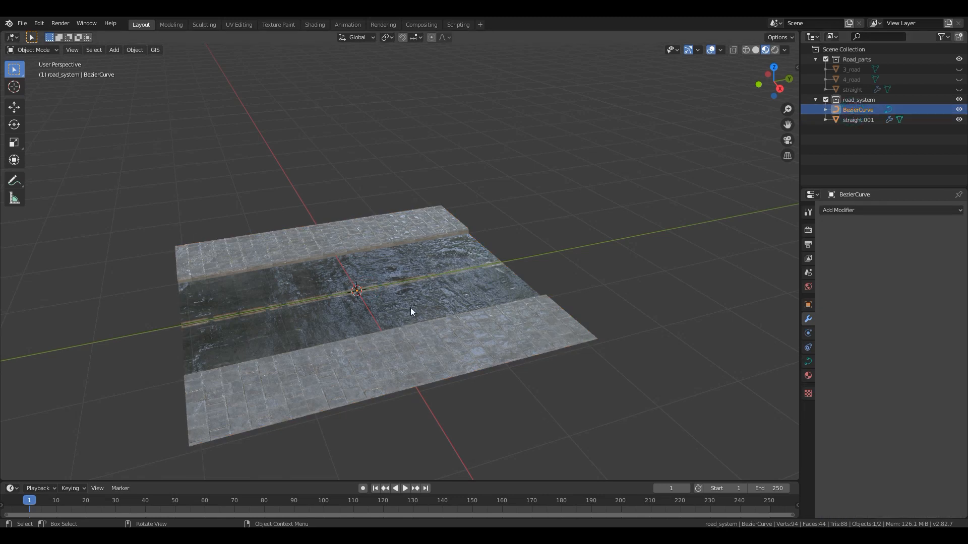
key("Tab")
scroll(447, 297, "down", 2)
middle_click_drag(447, 298, 474, 327)
scroll(428, 292, "up", 4)
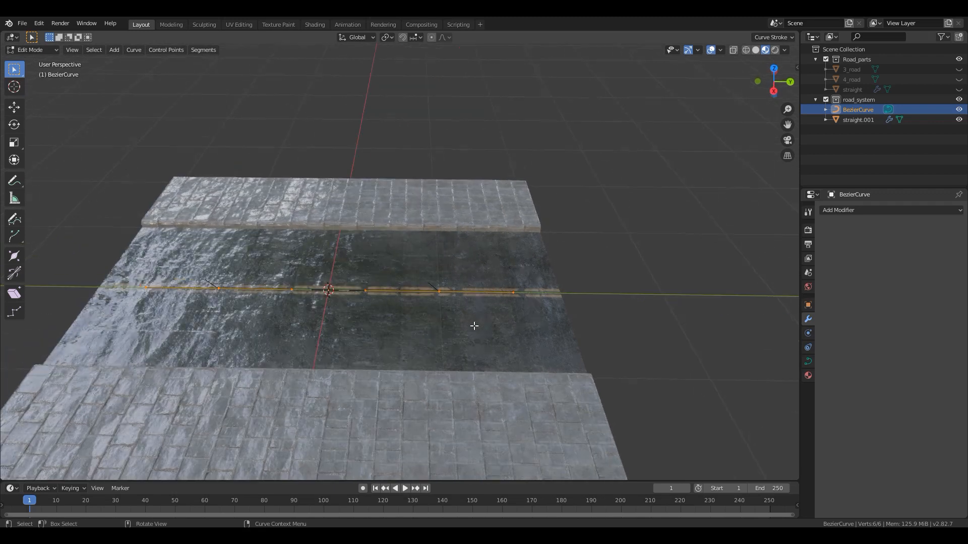
left_click(513, 293)
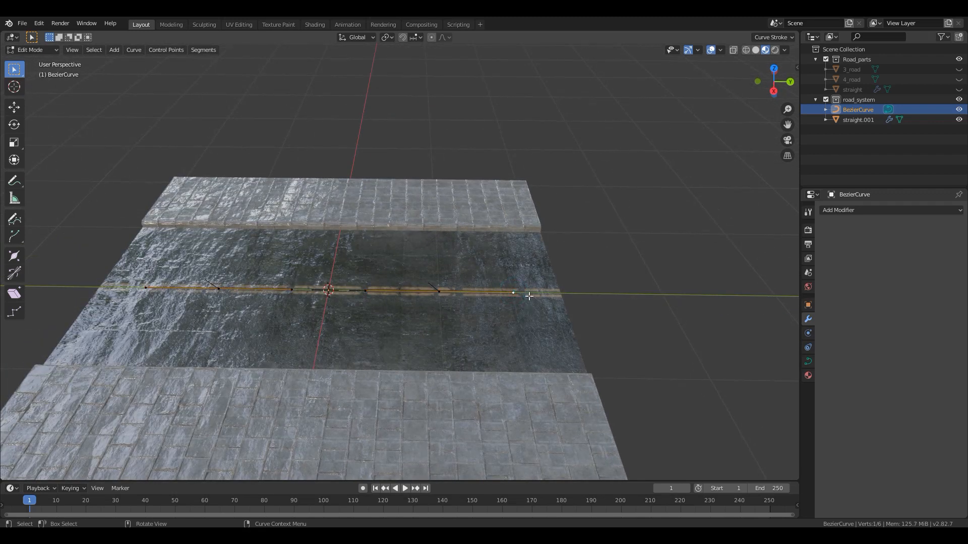
scroll(529, 296, "down", 5)
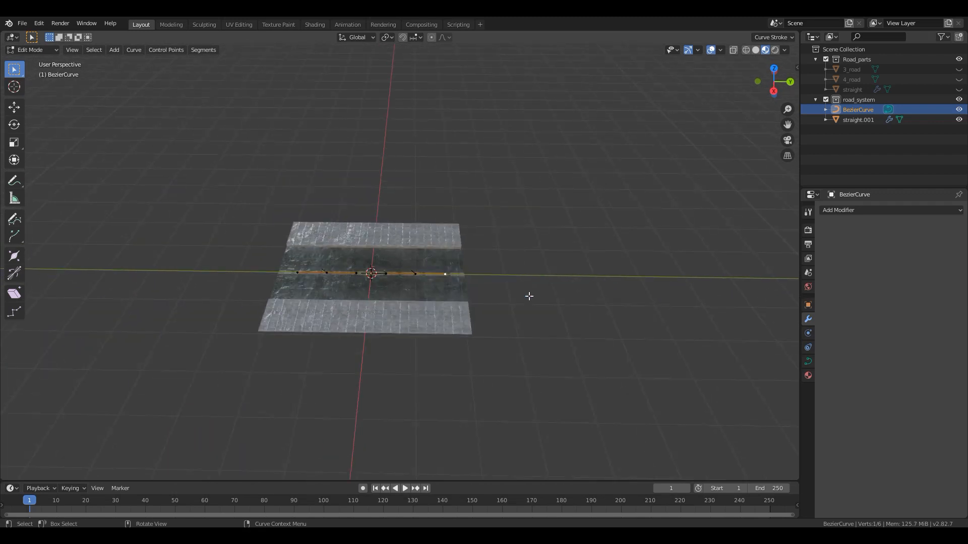
key("KP_7")
middle_click_drag(501, 253, 415, 358, "shift")
scroll(423, 355, "down", 4)
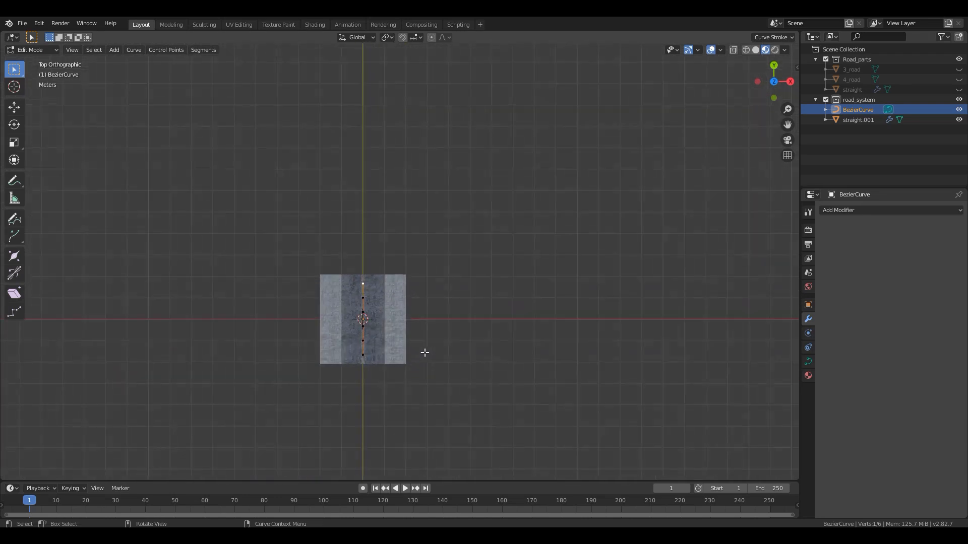
key("e")
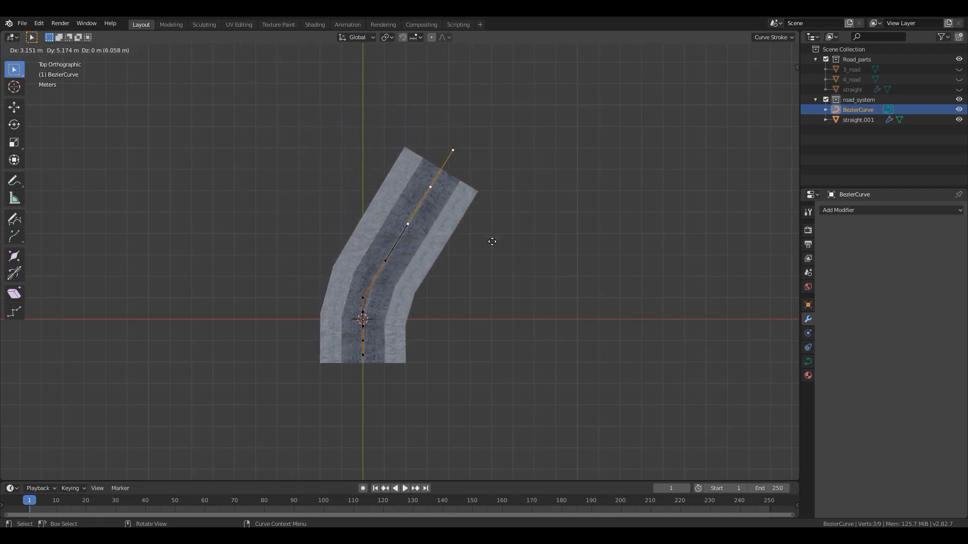
left_click(492, 242)
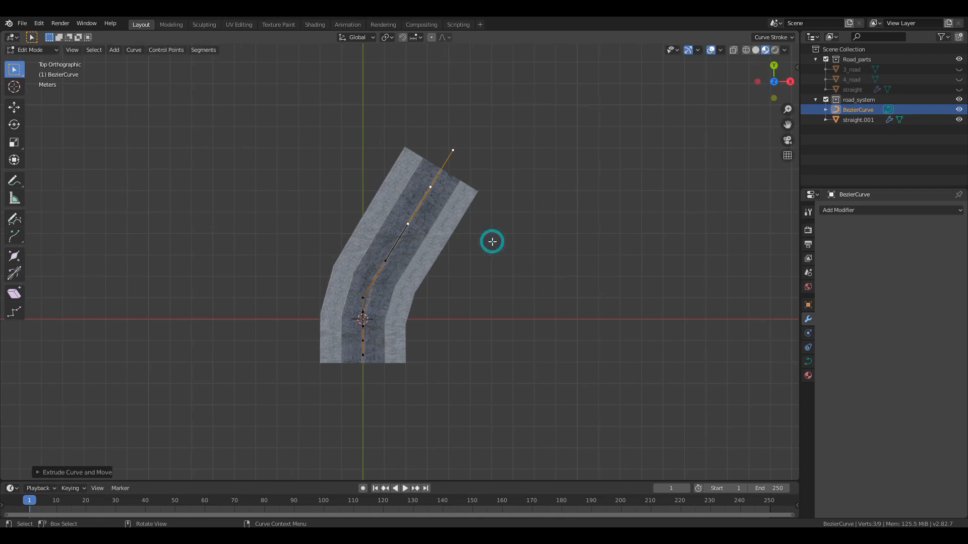
- Set the handle type of the extruded end control point to Automatic
middle_click_drag(436, 248, 426, 281)
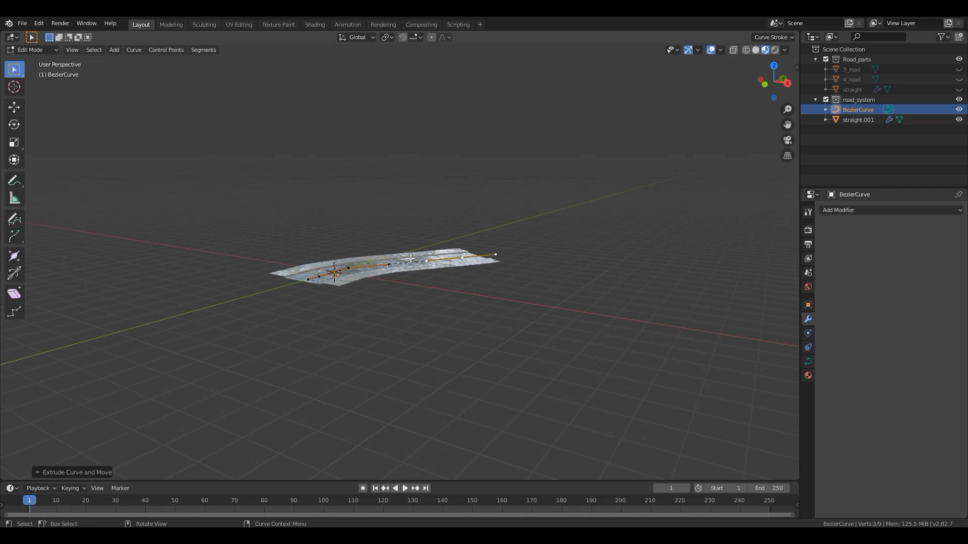
key("KP_7")
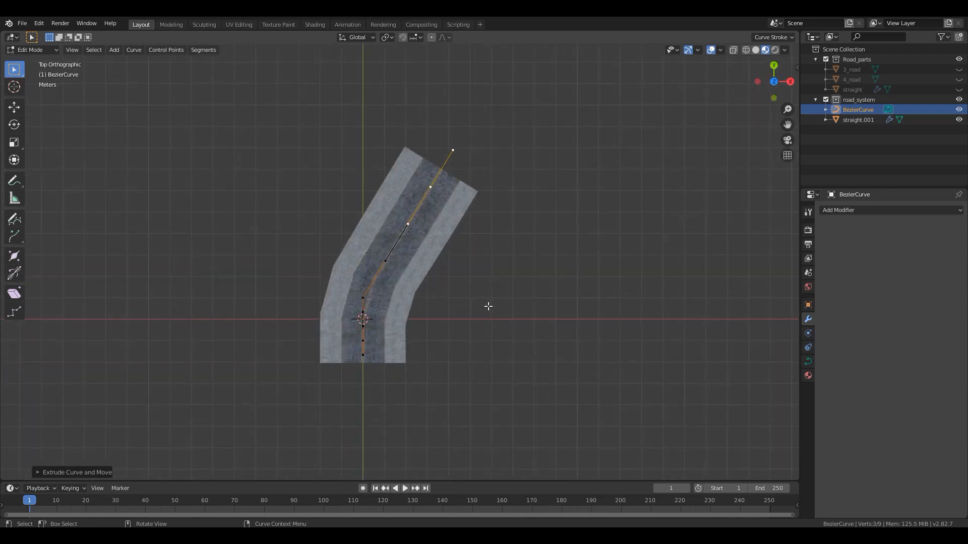
key("v")
left_click(429, 187)
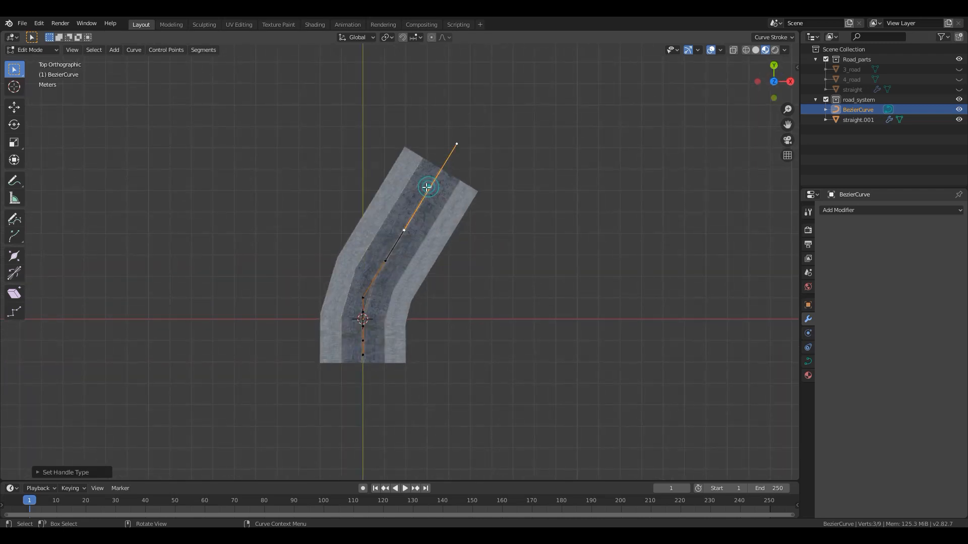
- Extrude another curve segment from the end point towards positive X so the road bends around, and leave Edit Mode
key("g")
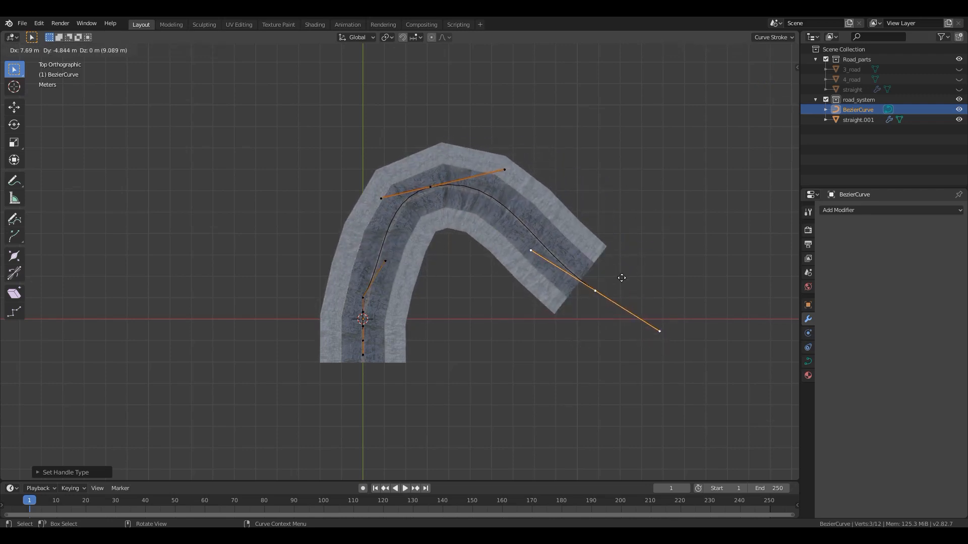
left_click(647, 233)
middle_click_drag(504, 294, 350, 384)
scroll(350, 385, "up", 3)
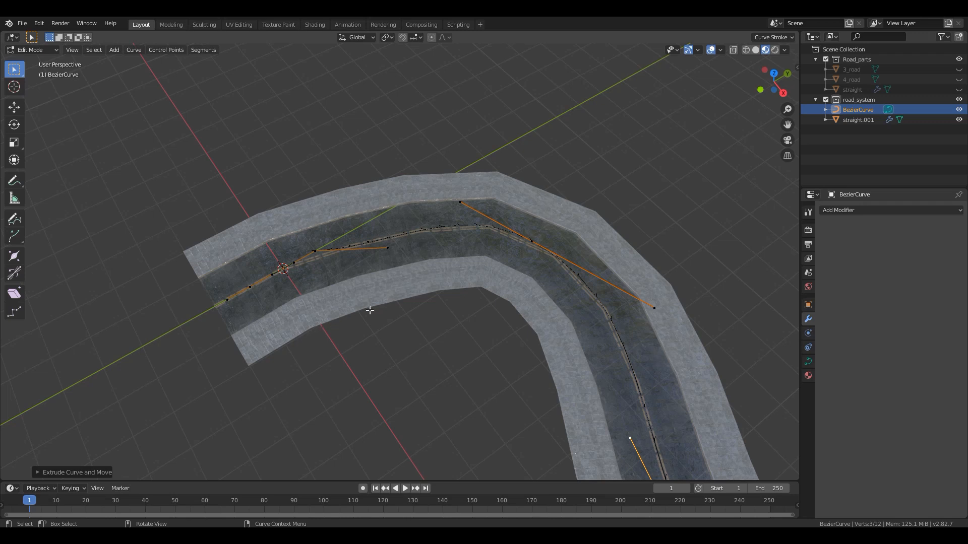
key("Tab")
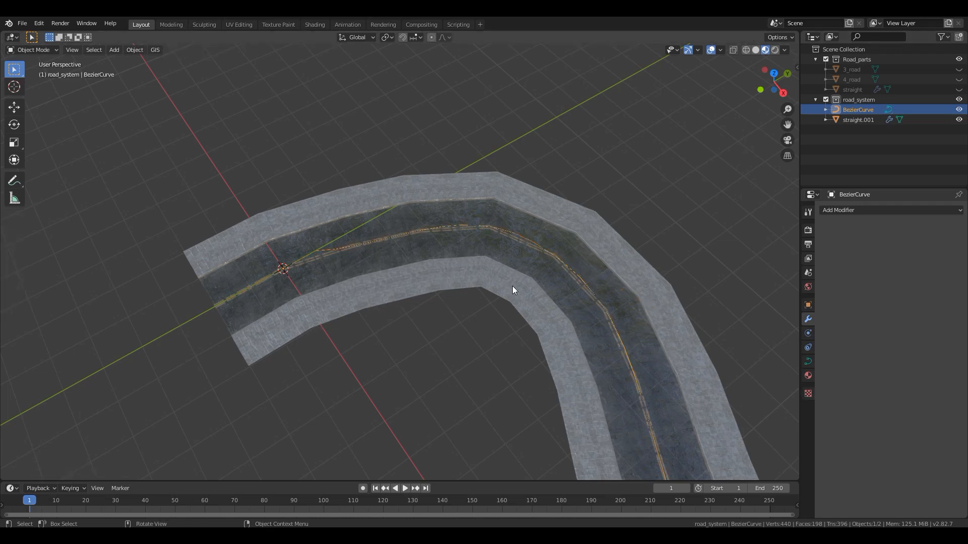
- Subdivide the straight.001 road mesh along its length with 12 evenly spaced loop cuts
left_click(442, 271)
key("Tab")
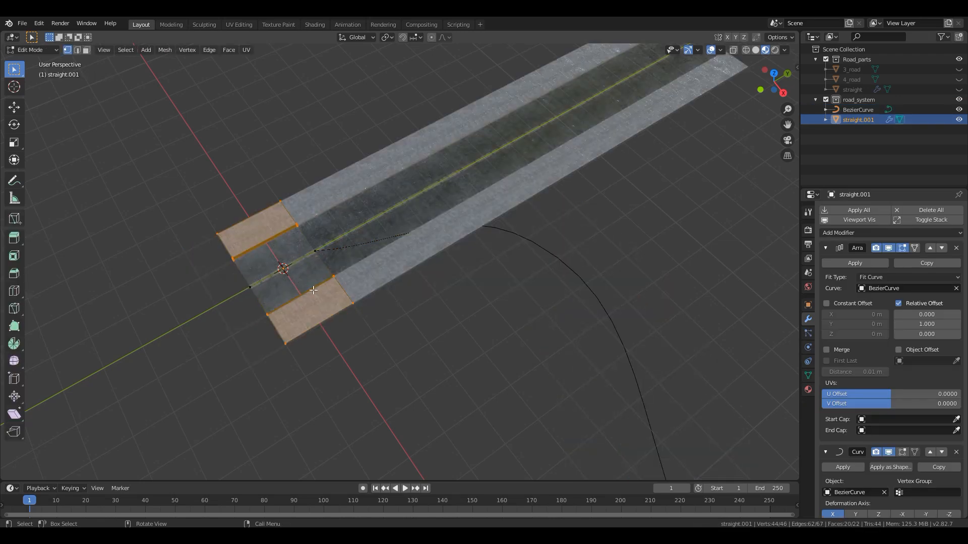
middle_click_drag(308, 275, 465, 274, "shift")
scroll(466, 280, "up", 3)
key("ctrl+r")
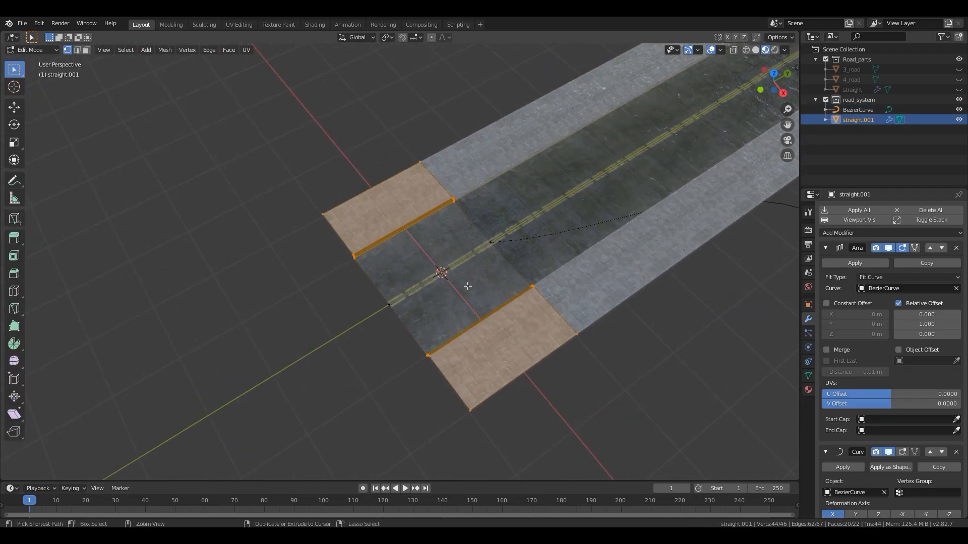
scroll(482, 339, "up", 5)
scroll(482, 338, "up", 6)
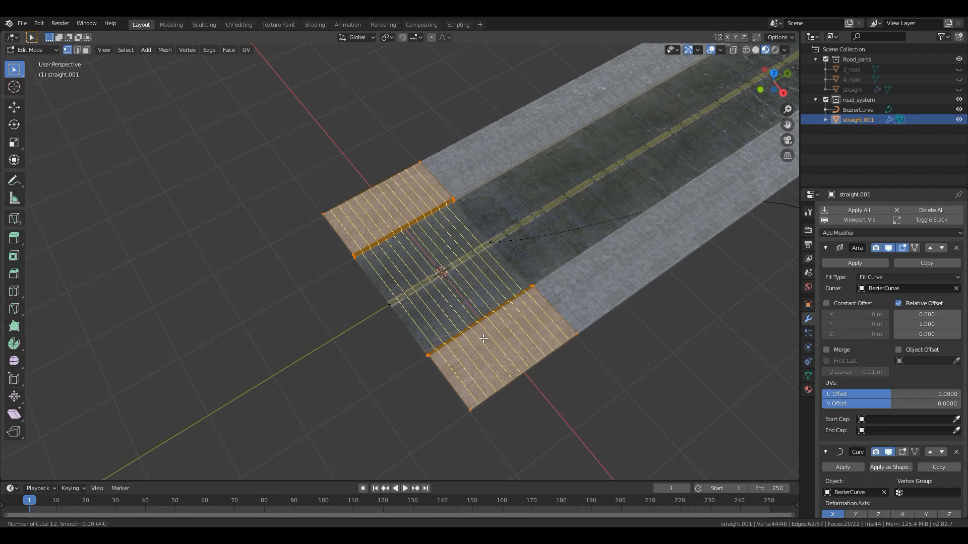
left_click(483, 339)
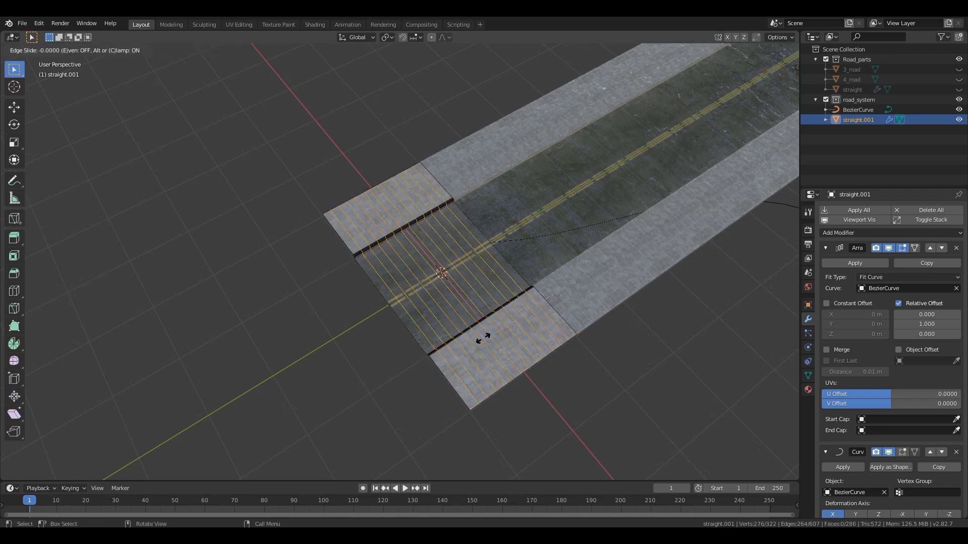
left_click(483, 339)
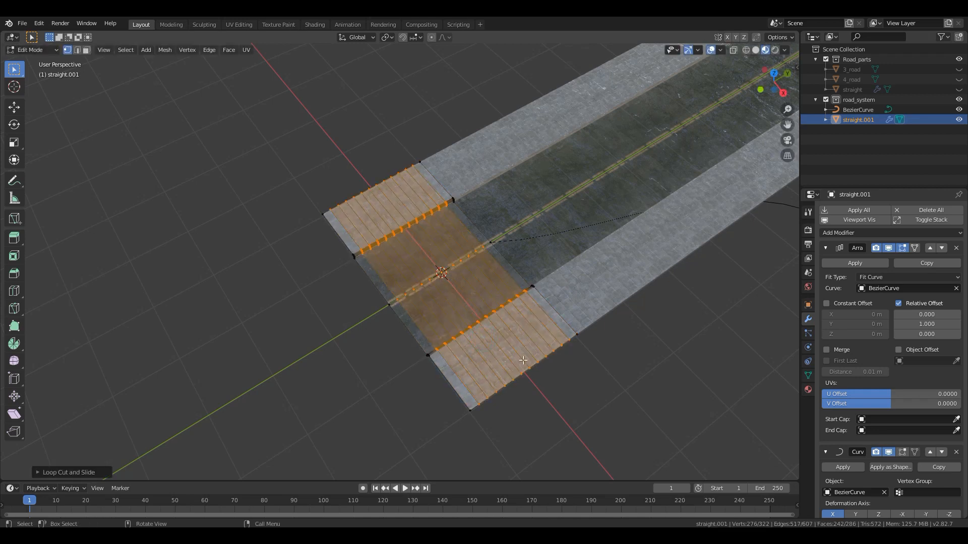
key("Tab")
scroll(535, 313, "down", 4)
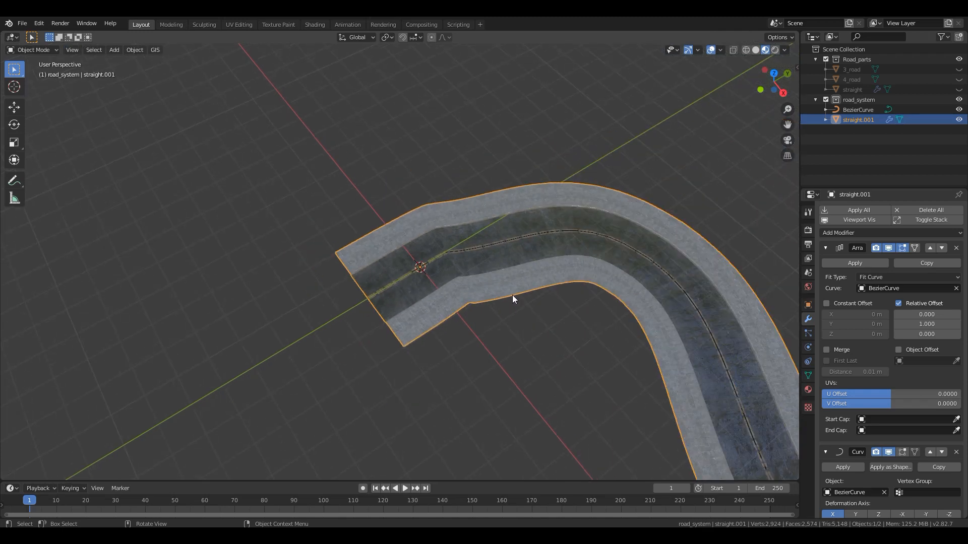
- Raise the start of BezierCurve about 0.82 m along Z using proportional editing with a size of about 2.14
middle_click_drag(468, 316, 403, 194)
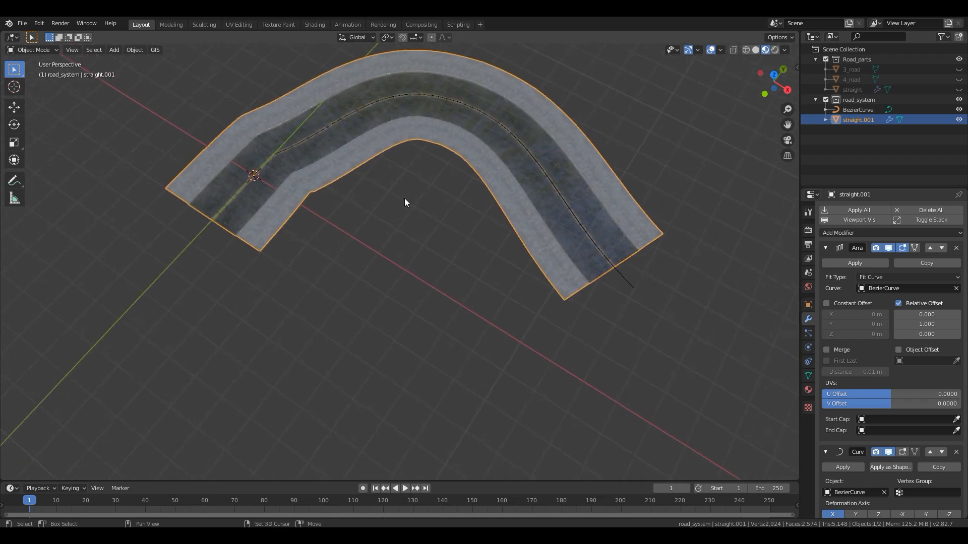
scroll(373, 203, "up", 3)
middle_click_drag(343, 143, 274, 140)
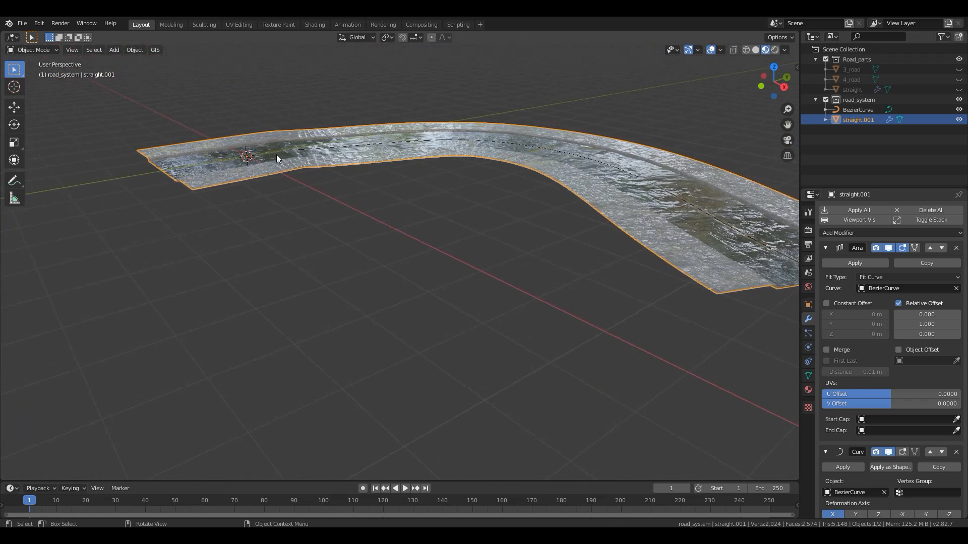
left_click(304, 148)
middle_click_drag(332, 168, 309, 231)
key("Tab")
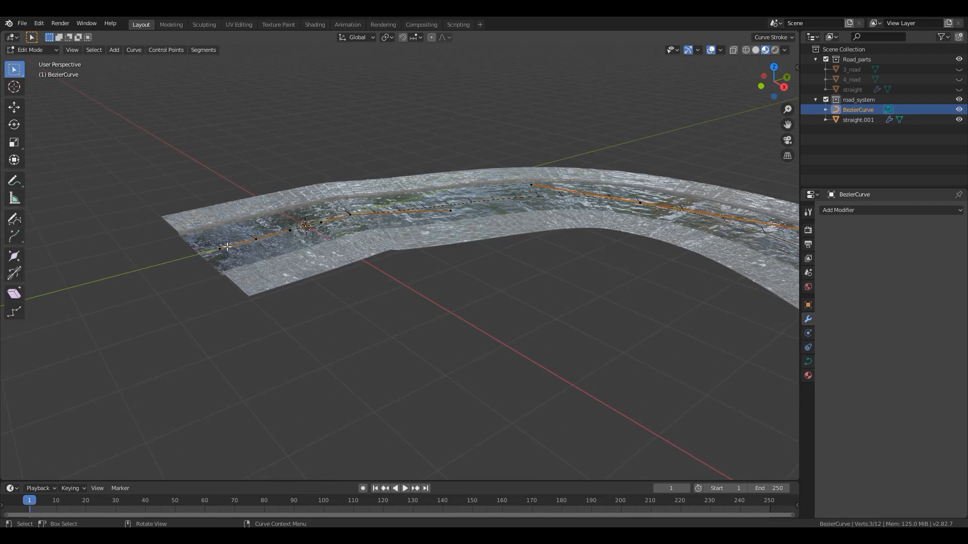
left_click(221, 248)
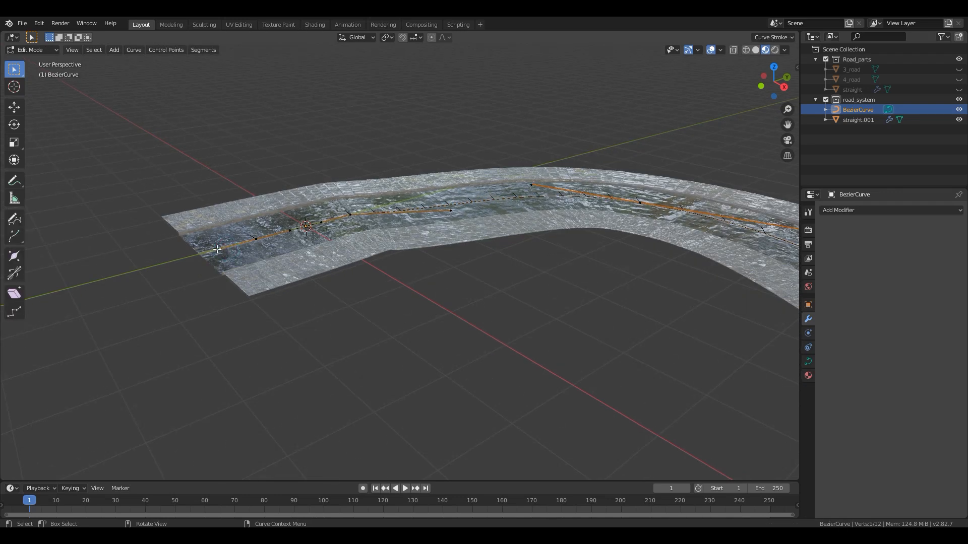
left_click(430, 37)
key("g")
key("z")
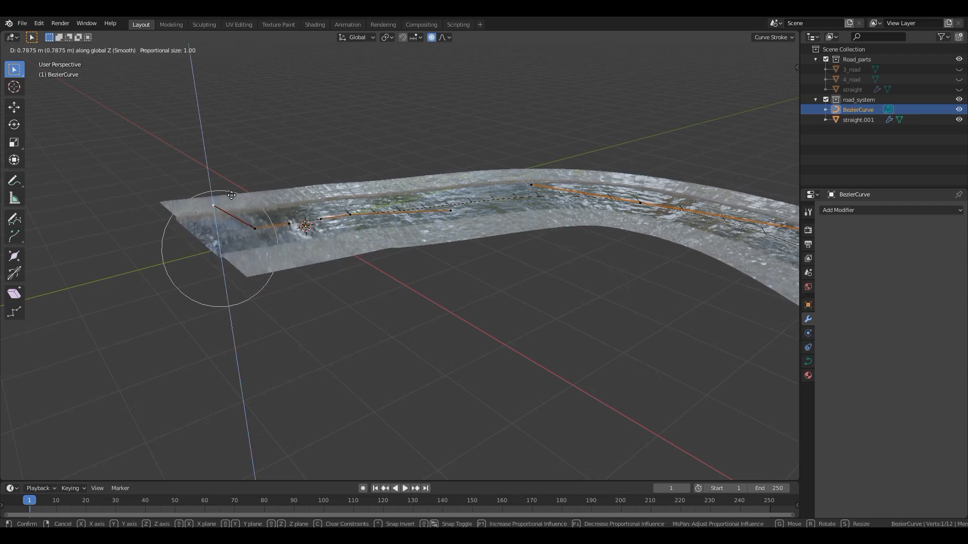
scroll(204, 130, "down", 8)
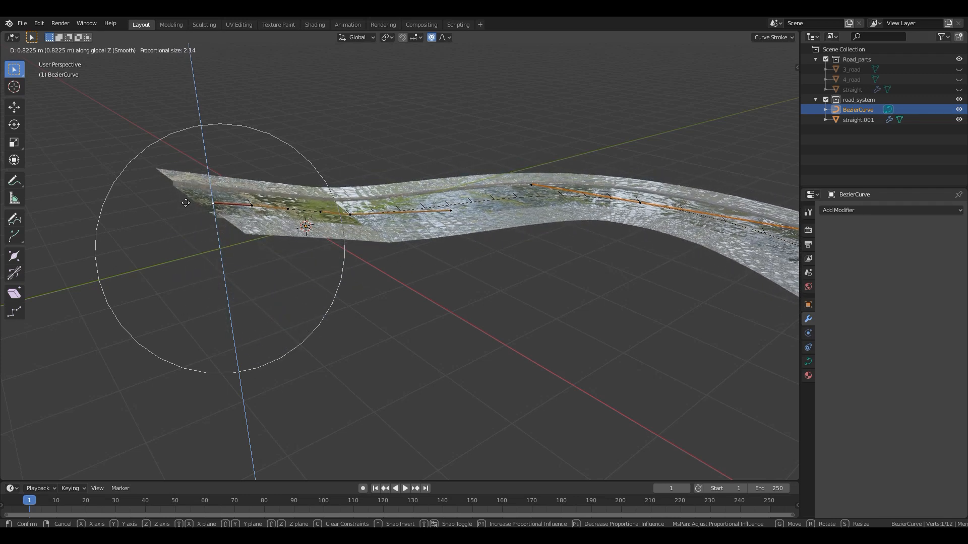
left_click(185, 203)
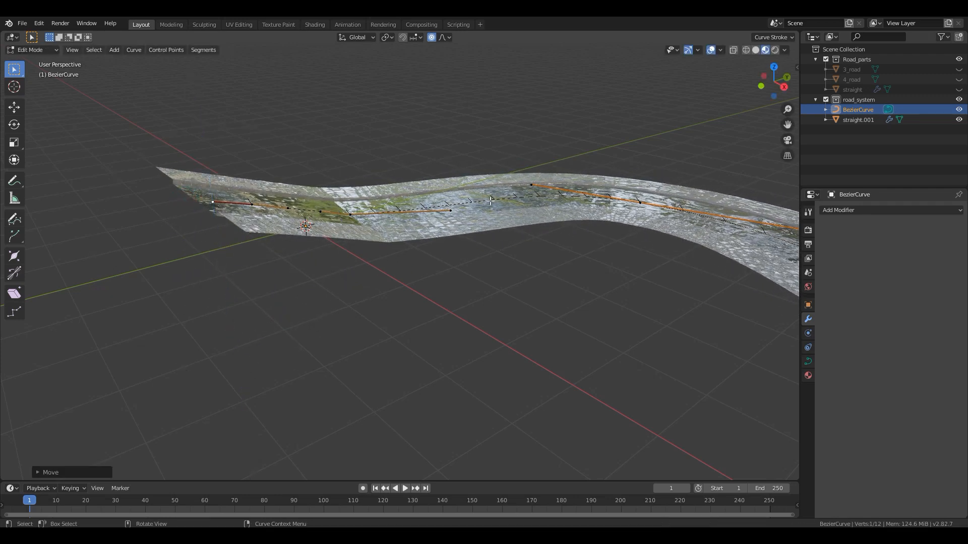
- Smooth the curve's second control point by setting its handle type to Automatic
left_click(448, 209)
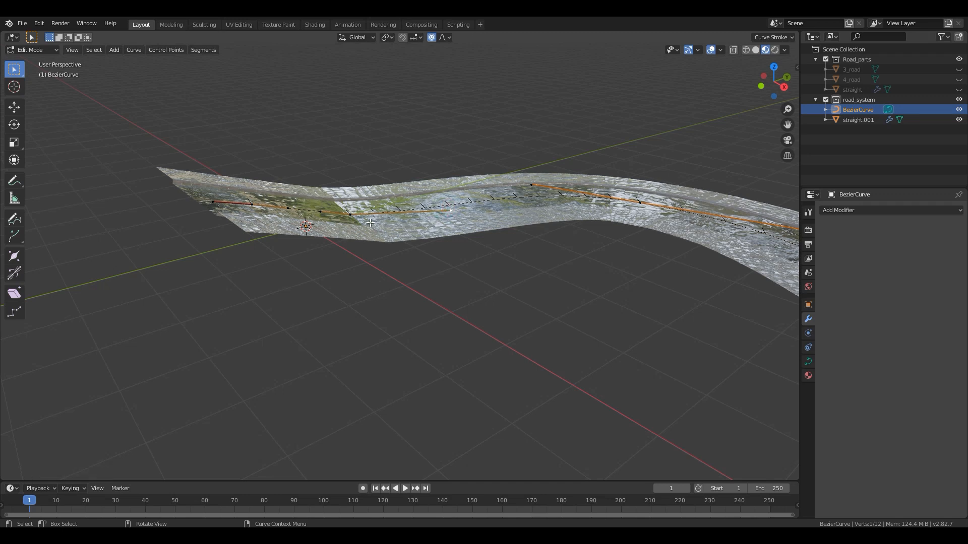
key("v")
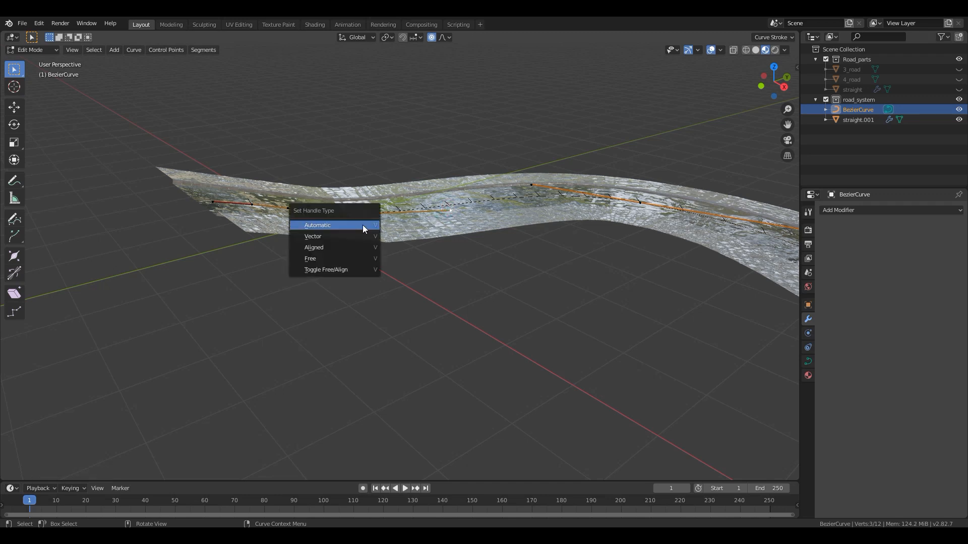
left_click(362, 225)
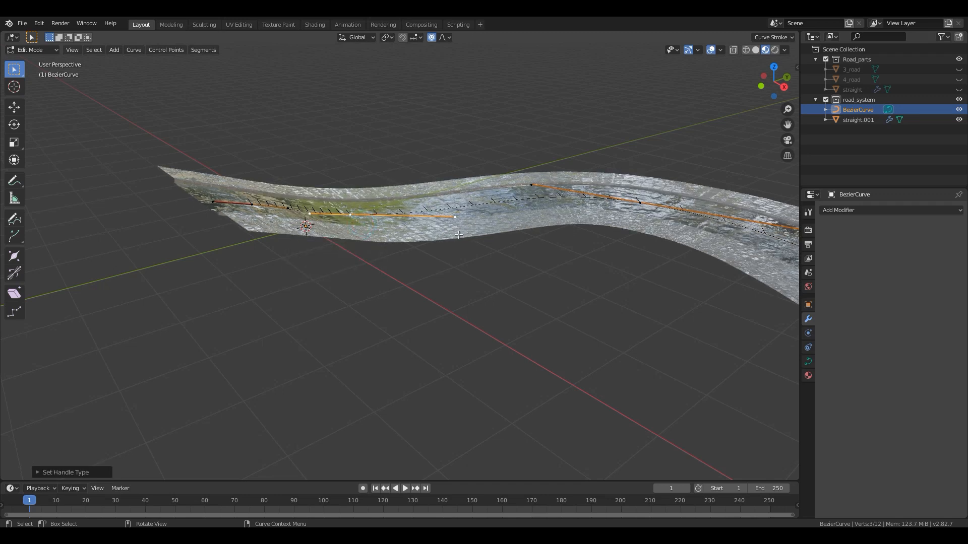
- In top view, extrude a new curve segment from the end point of BezierCurve diagonally towards positive X and positive Y
middle_click_drag(458, 234, 416, 216)
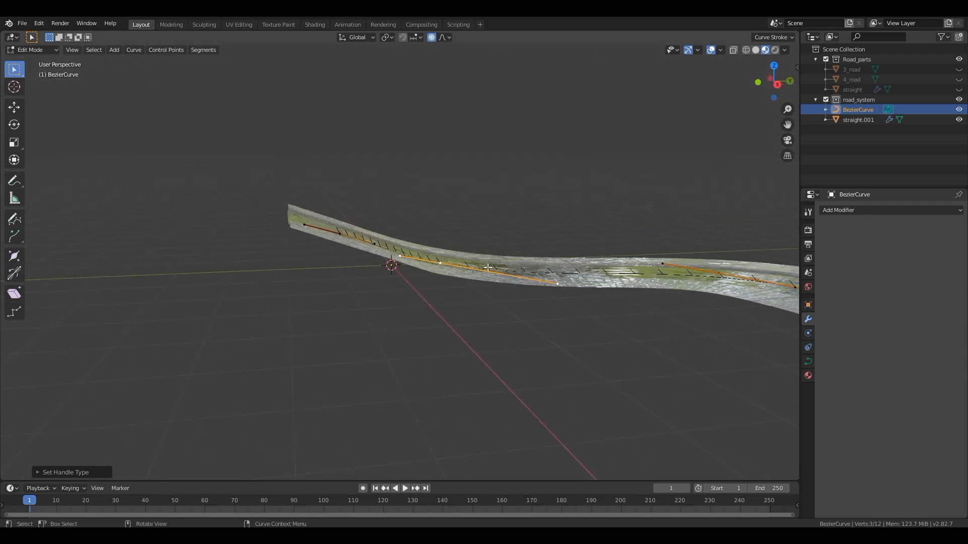
middle_click_drag(488, 267, 585, 287)
scroll(574, 270, "down", 3)
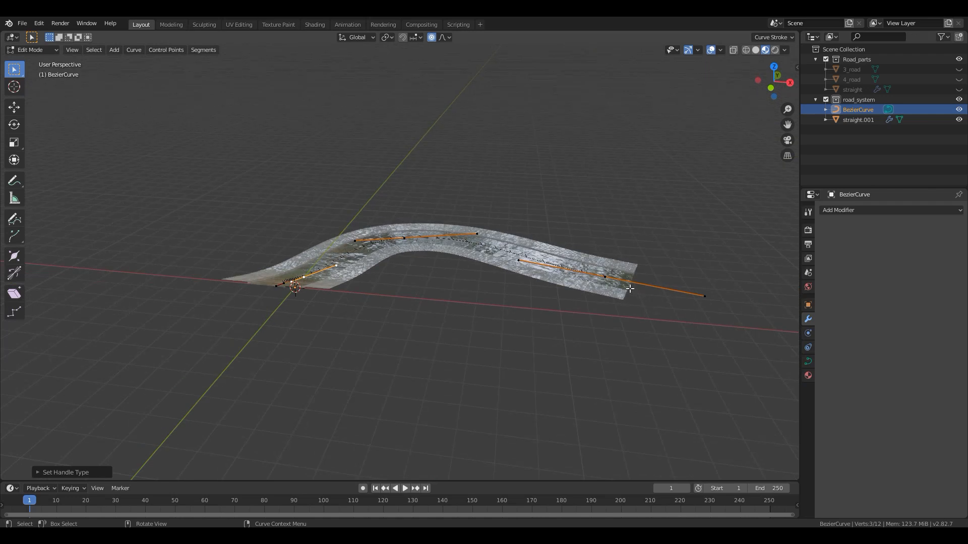
left_click(612, 278)
key("KP_7")
middle_click_drag(562, 279, 324, 322, "shift")
scroll(375, 306, "down", 5)
key("e")
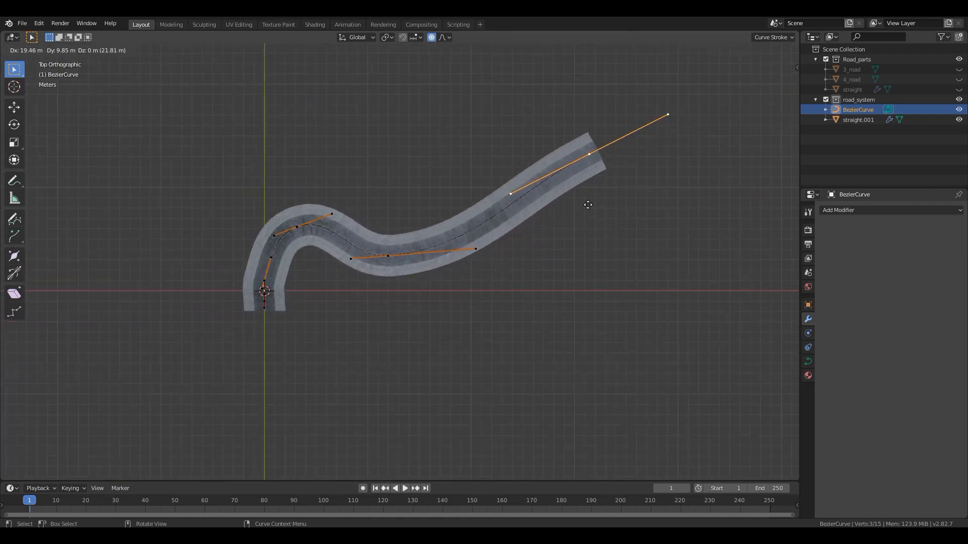
left_click(519, 157)
key("r")
right_click(573, 141)
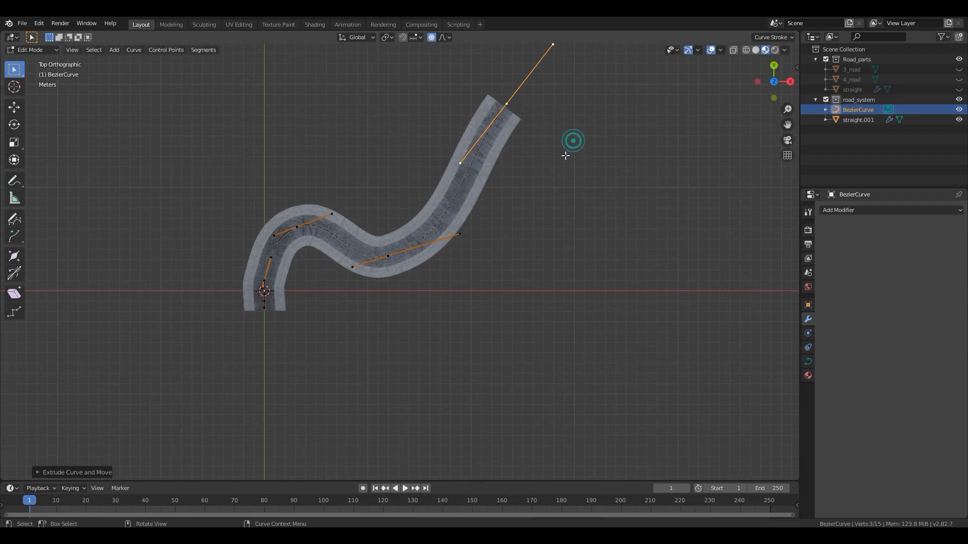
left_click(554, 47)
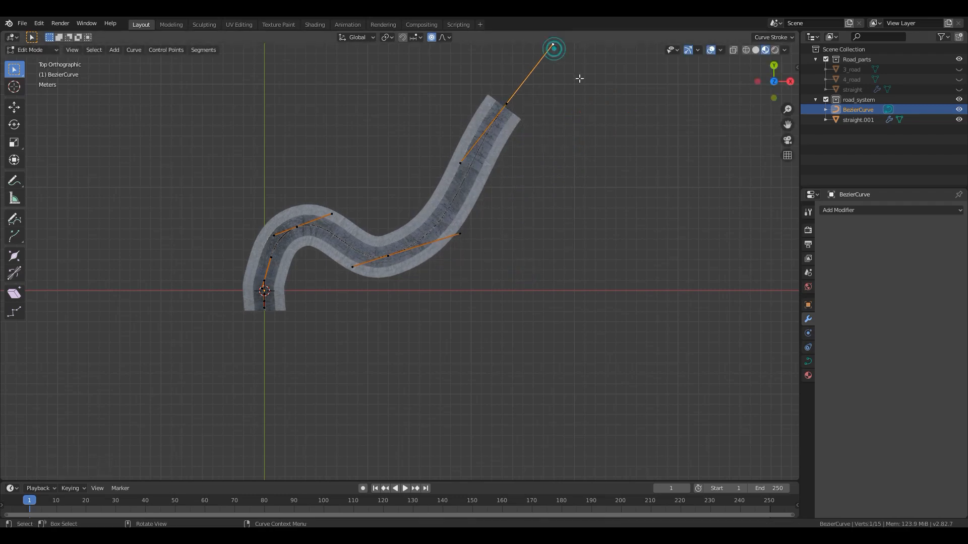
key("g")
right_click(580, 187)
- Extrude three more segments from the curve's end, towards positive X, down towards negative Y, and back towards negative X in a wide loop
key("e")
left_click(728, 119)
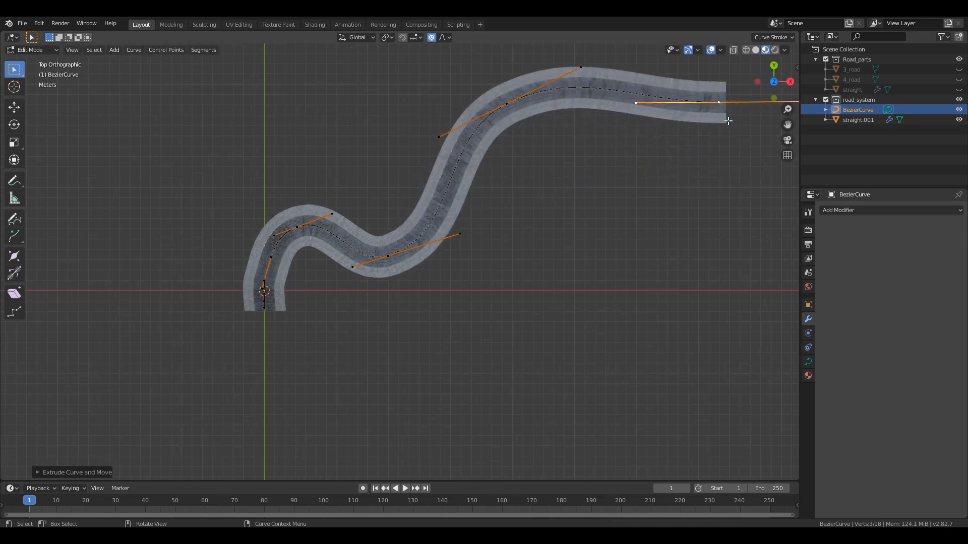
key("e")
left_click(761, 368)
key("e")
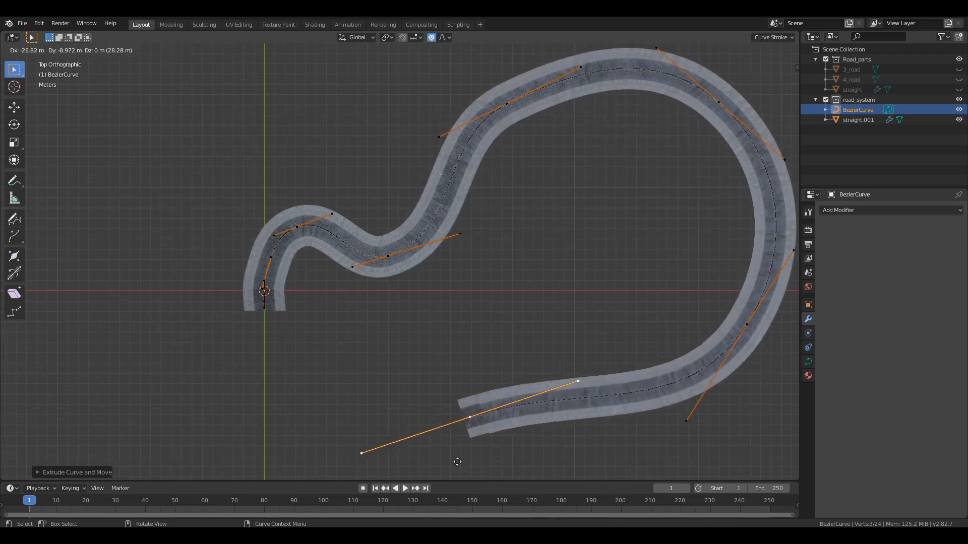
left_click(449, 457)
- Extrude three further segments from the curve's end, sweeping below the origin, up the negative X side, and back towards positive X and Y
scroll(414, 330, "down", 4)
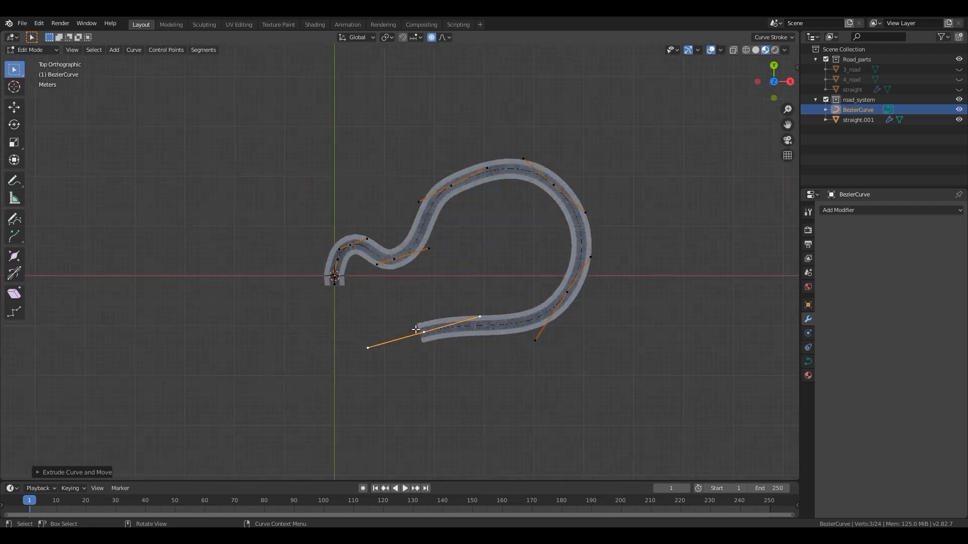
middle_click_drag(415, 347, 548, 180, "shift")
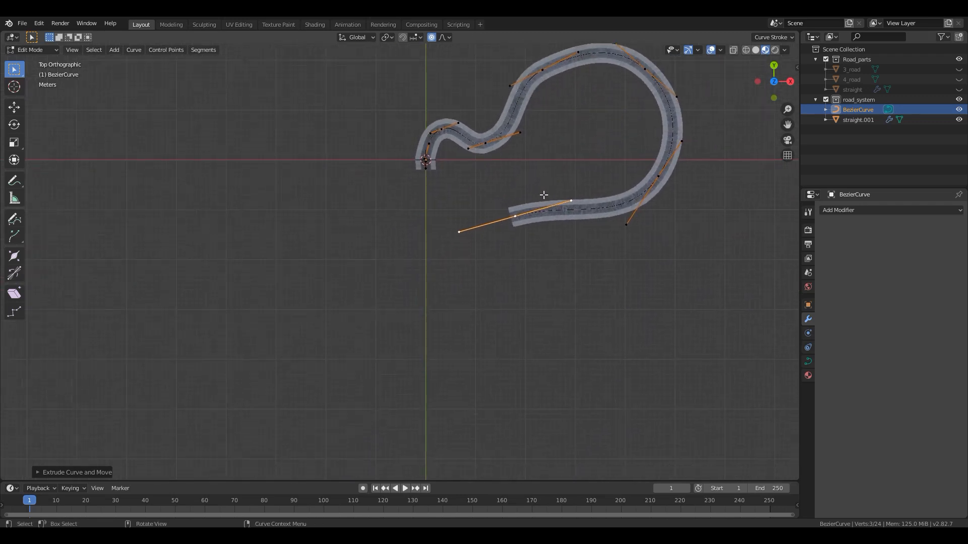
key("e")
left_click(395, 421)
key("e")
left_click(107, 213)
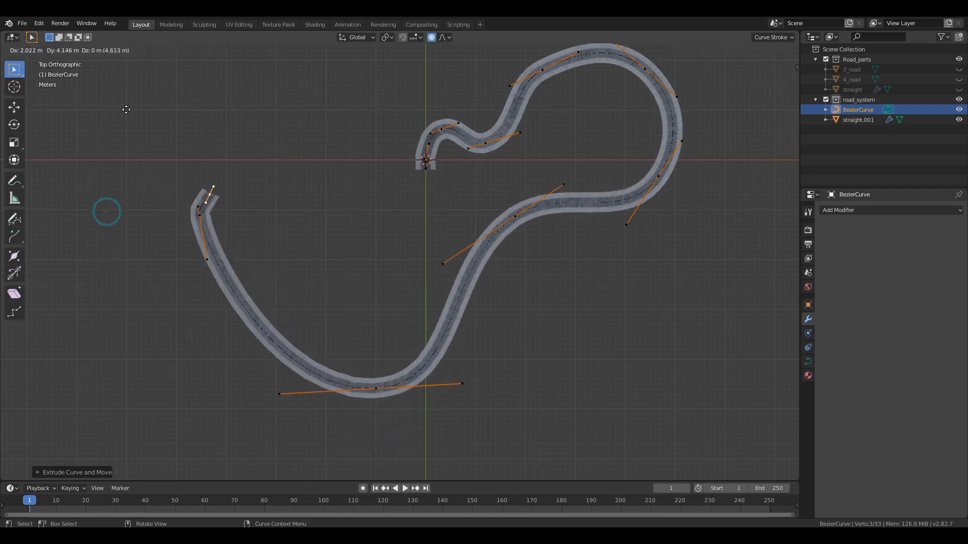
key("e")
left_click(195, 472)
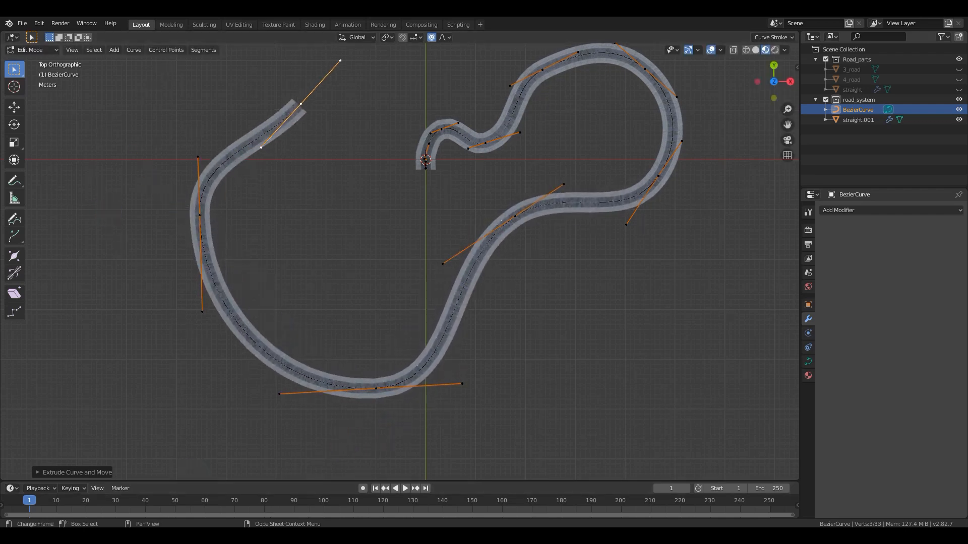
- Set the handle type of the curve's lowest control point to Vector and move its positive-X handle outward and down to round that side
left_click(382, 389)
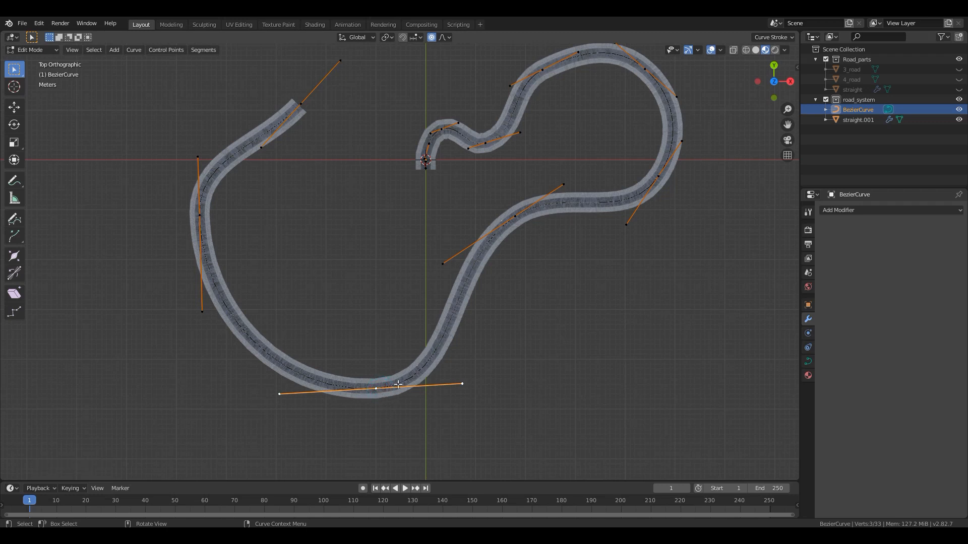
key("v")
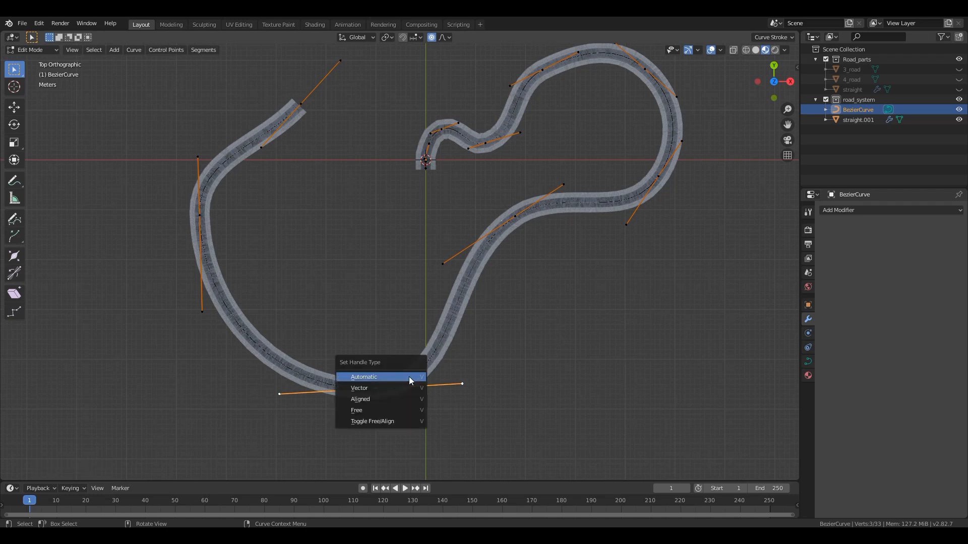
left_click(383, 391)
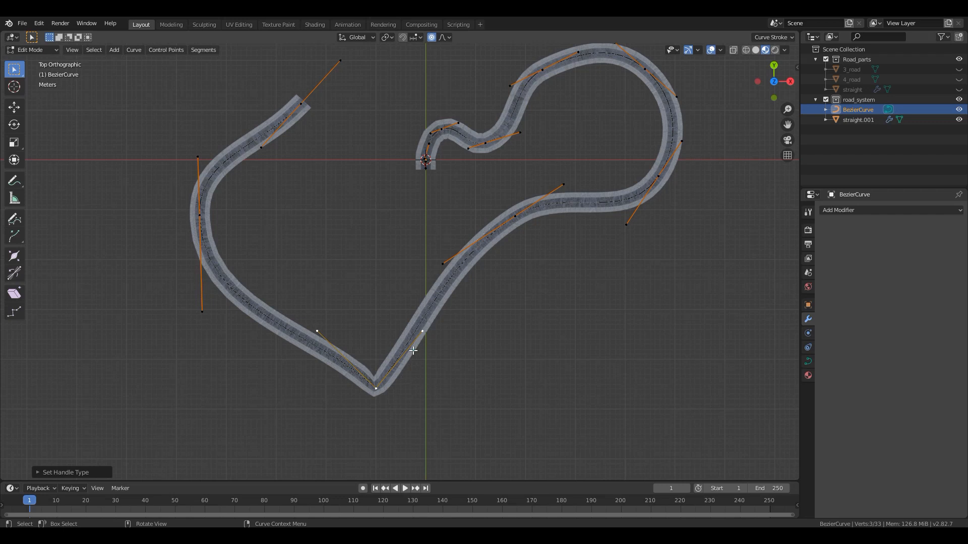
left_click(425, 333)
key("g")
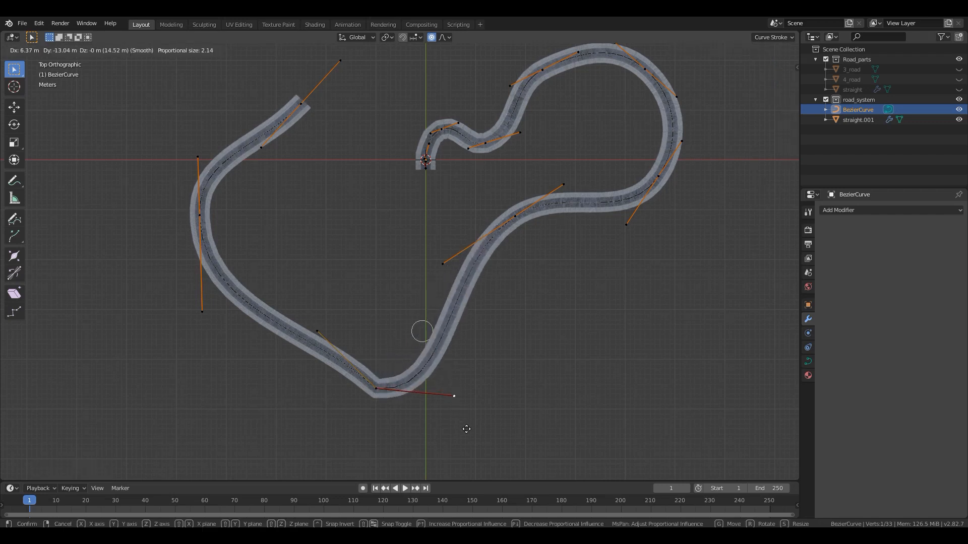
left_click(459, 428)
- Examine in perspective how the road mesh and its markings bend at the sharp corner of the Vector-handled control point
scroll(528, 326, "up", 8)
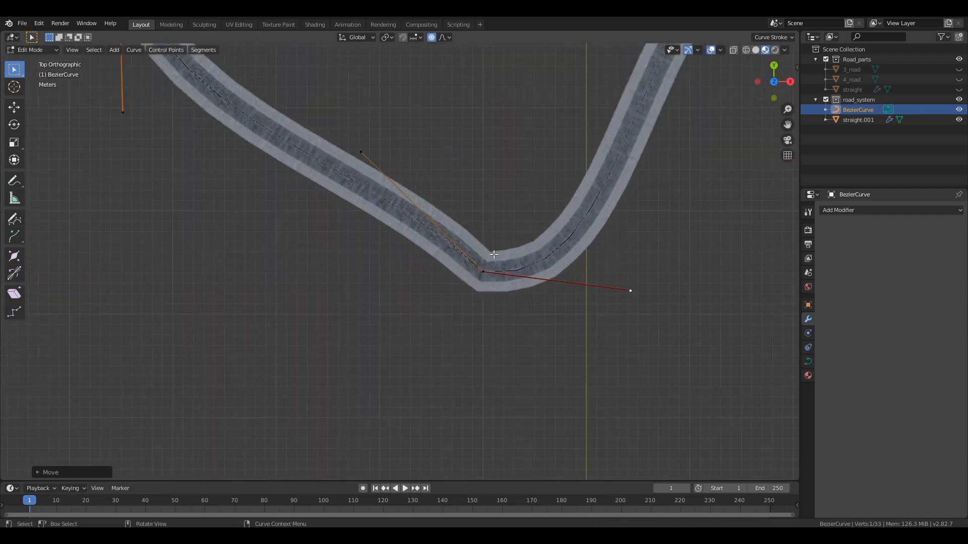
scroll(528, 326, "down", 3)
middle_click_drag(469, 343, 409, 287)
scroll(400, 310, "up", 3)
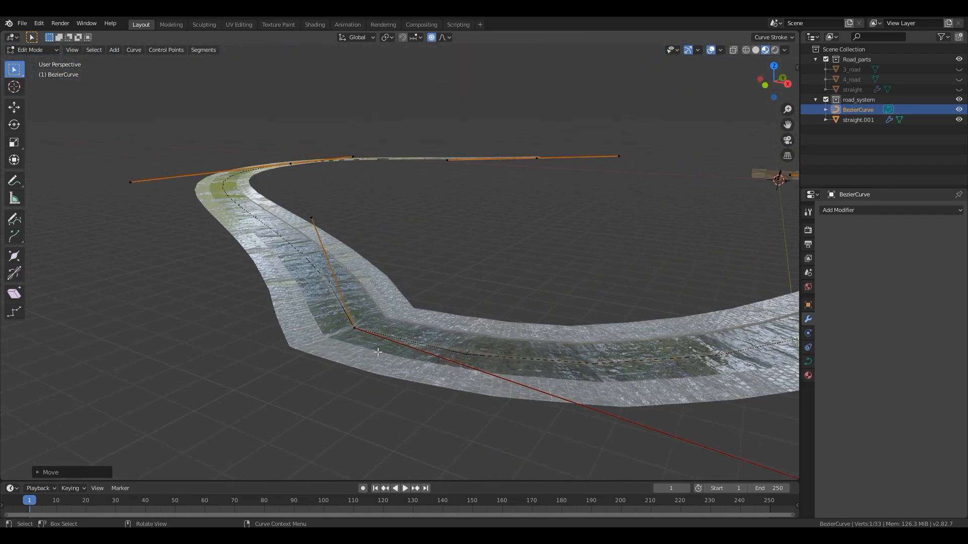
scroll(388, 360, "up", 3)
mouse_move(401, 371)
middle_mouse_down()
mouse_move(363, 353)
mouse_move(398, 371)
middle_mouse_up()
middle_click_drag(289, 423, 304, 353, "shift")
scroll(344, 330, "up", 1)
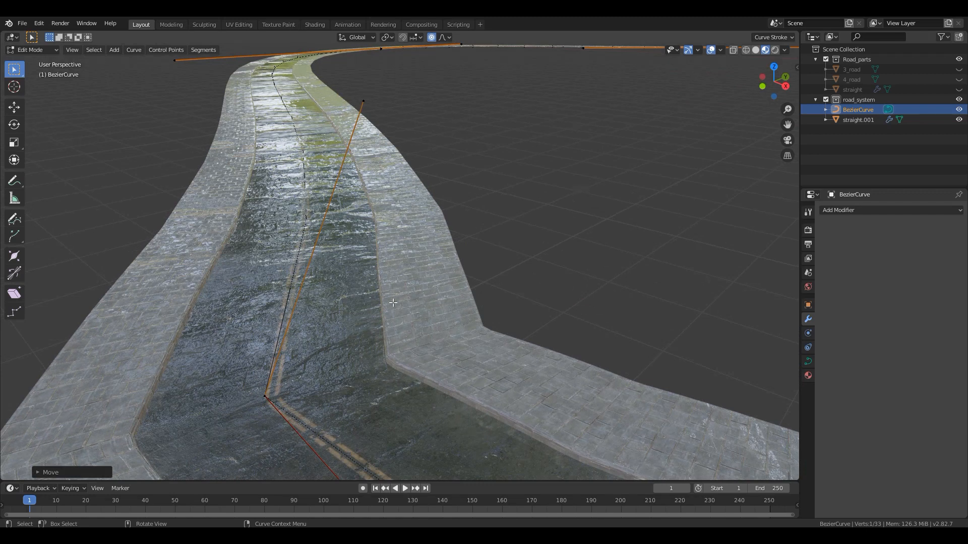
scroll(436, 329, "down", 3)
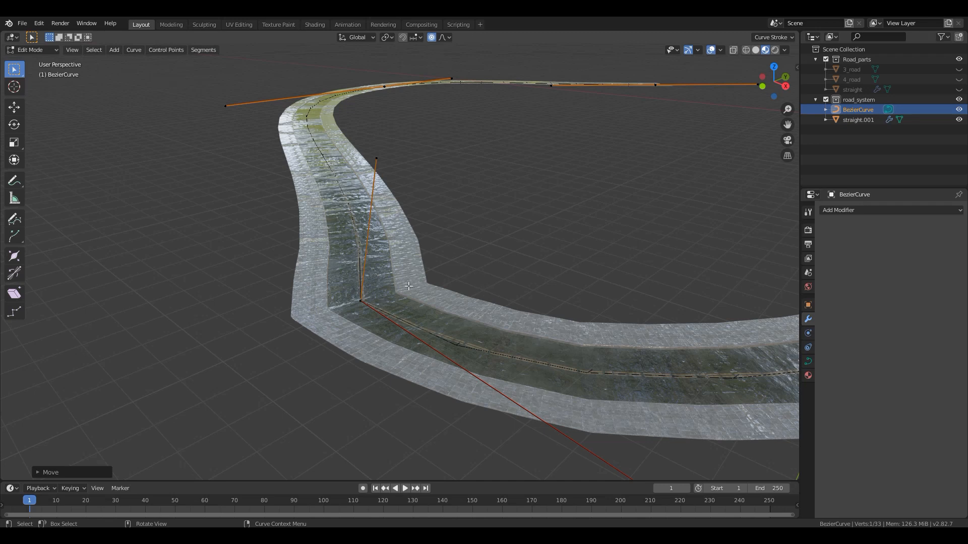
scroll(435, 309, "down", 3)
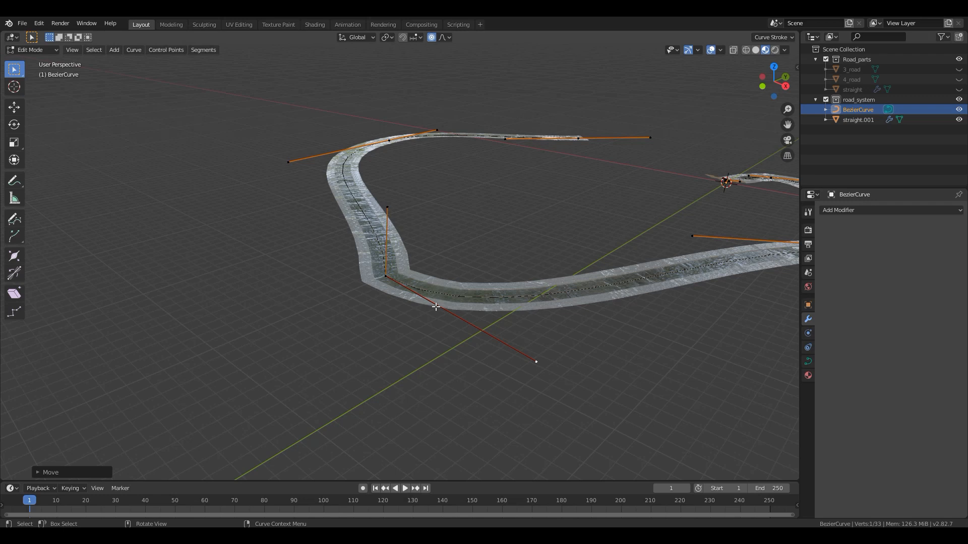
- Leave Edit Mode on the curve and unhide the 4_road intersection in the Road_parts collection
key("KP_7")
scroll(407, 256, "down", 6)
middle_click_drag(439, 195, 422, 347, "shift")
scroll(426, 272, "up", 1)
scroll(425, 272, "up", 7)
middle_click_drag(521, 225, 414, 379, "shift")
scroll(421, 367, "up", 3)
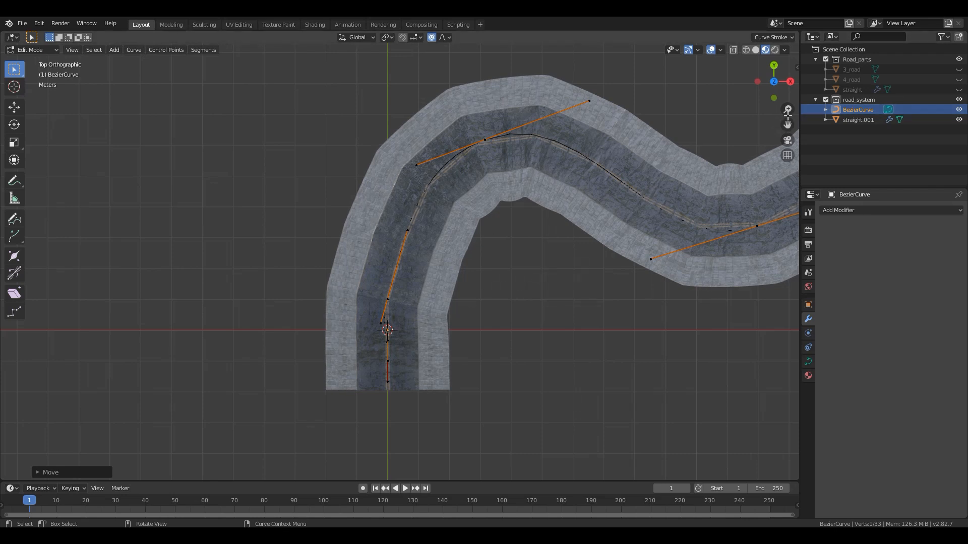
key("Tab")
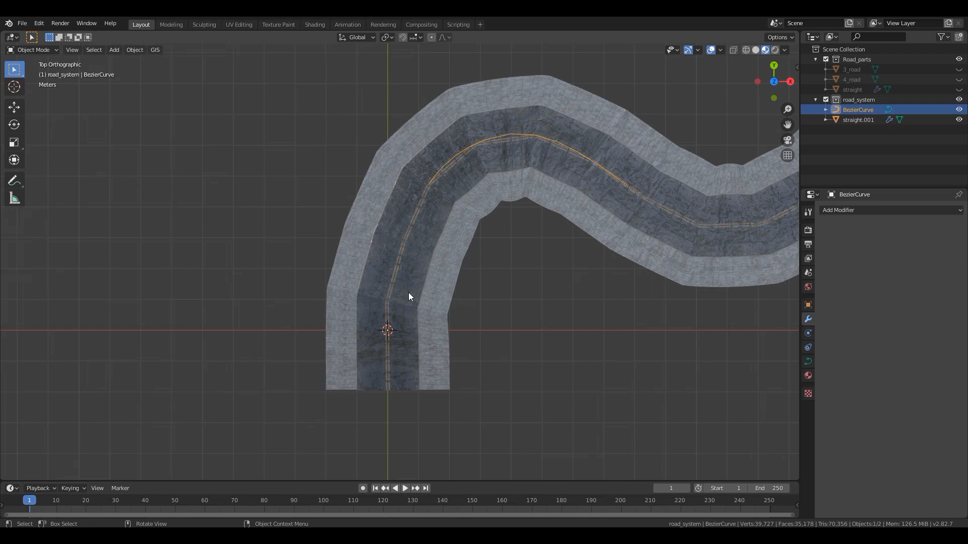
left_click(408, 293)
scroll(493, 240, "down", 4)
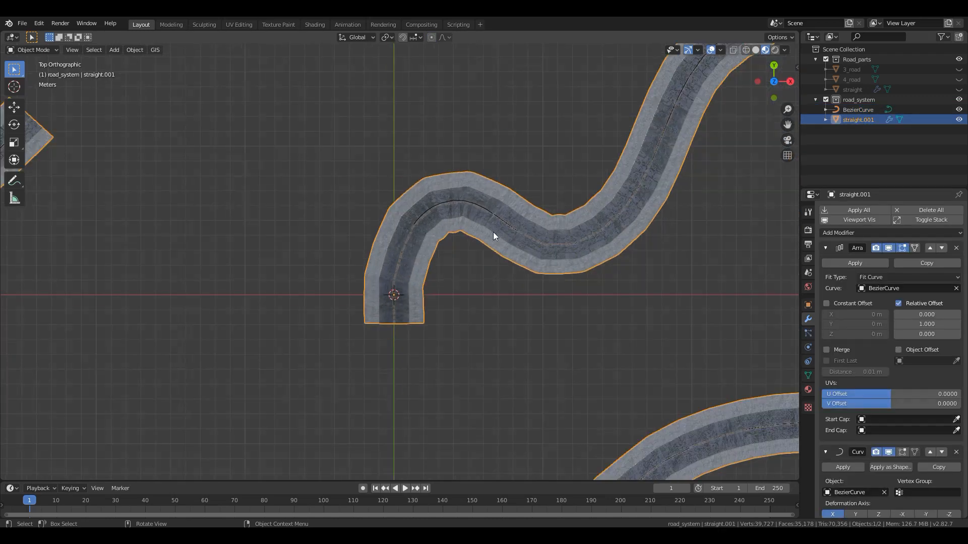
left_click(958, 79)
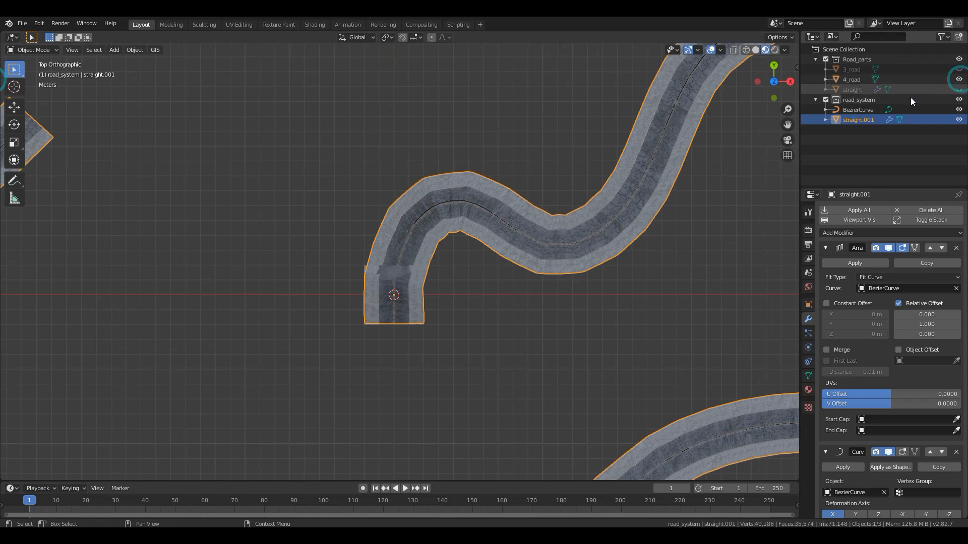
- Place an in-place duplicate of 4_road in the road_system collection and hide the original
scroll(502, 256, "up", 6)
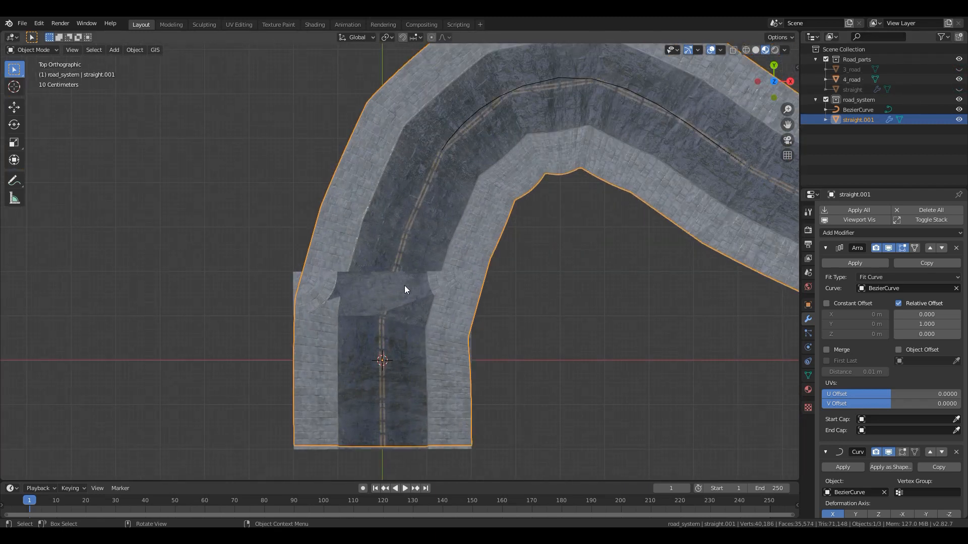
left_click(407, 283)
scroll(464, 292, "down", 10)
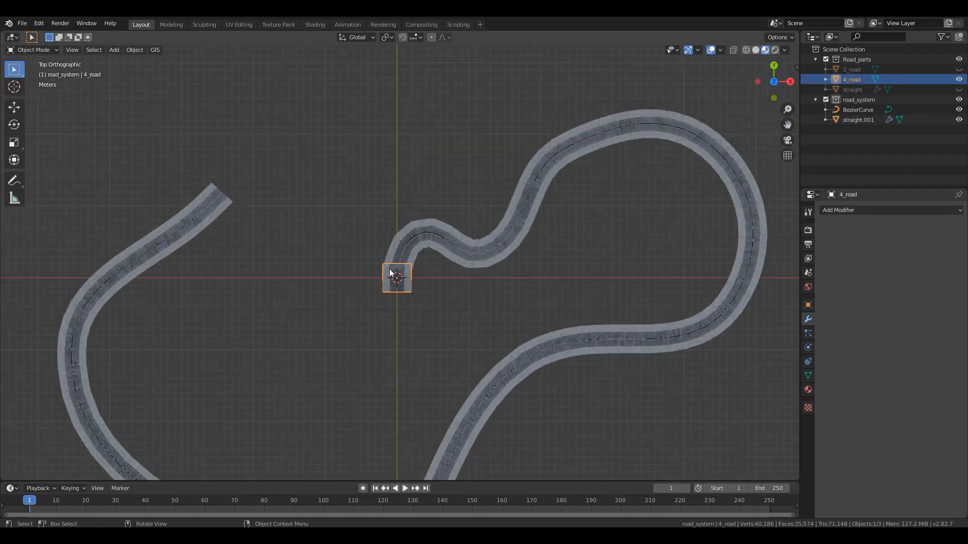
middle_click_drag(493, 289, 530, 299, "shift")
key("g")
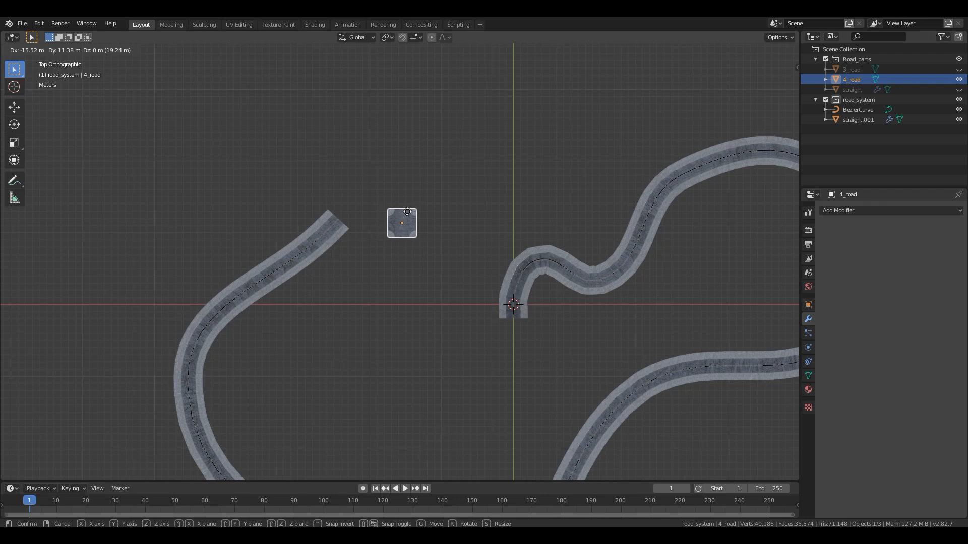
right_click(407, 212)
key("shift+d")
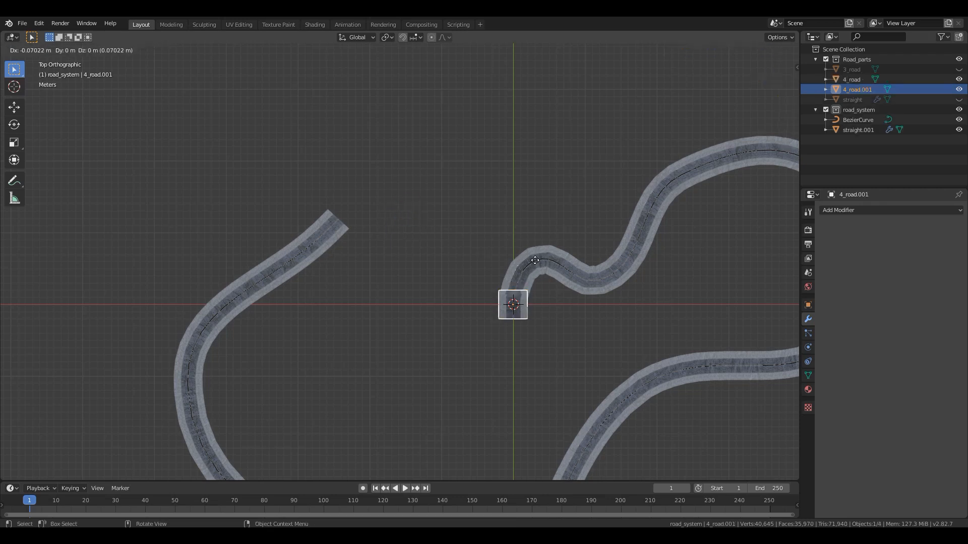
right_click(511, 211)
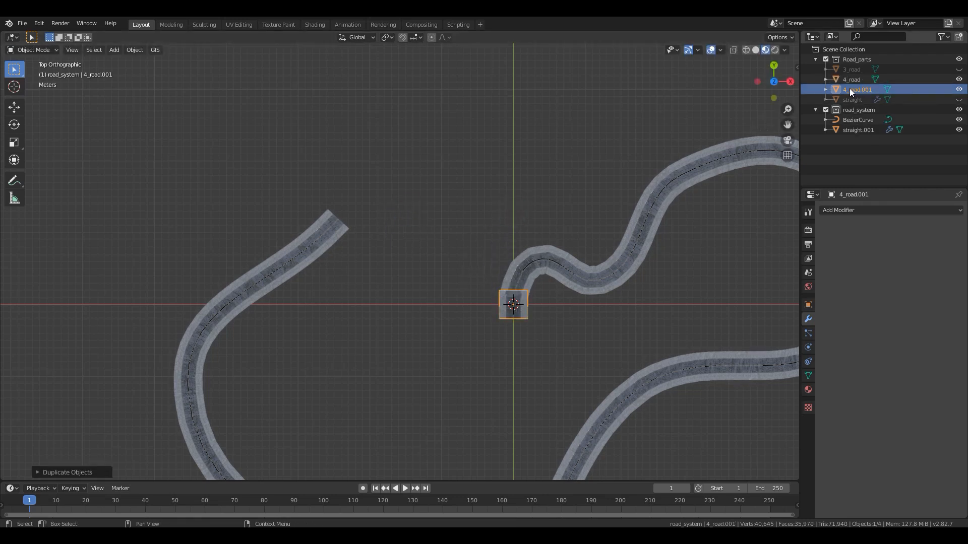
left_click_drag(852, 89, 861, 110)
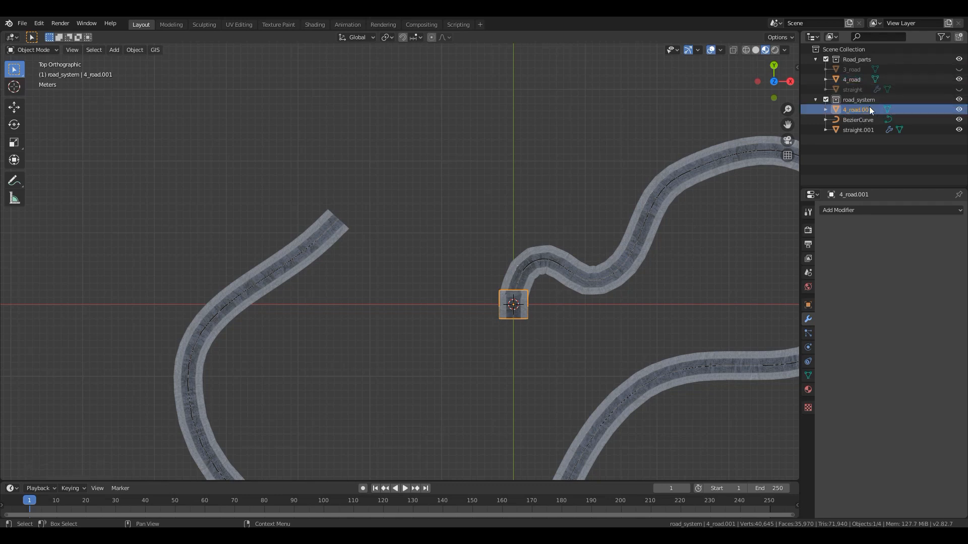
left_click(958, 79)
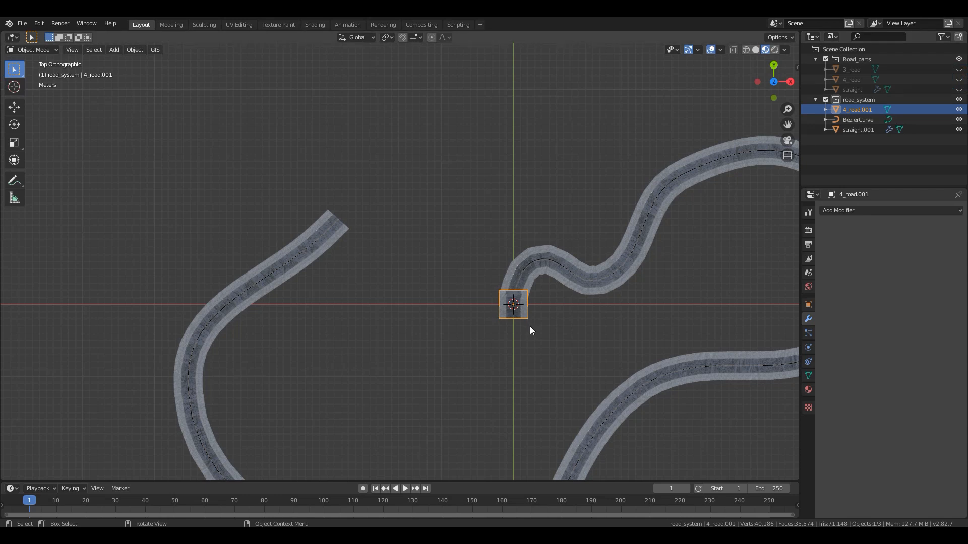
- Move the intersection copy 4_road.001 from the origin to the open end of the curved road on the negative X side
scroll(531, 326, "up", 2)
middle_click_drag(520, 318, 506, 337, "shift")
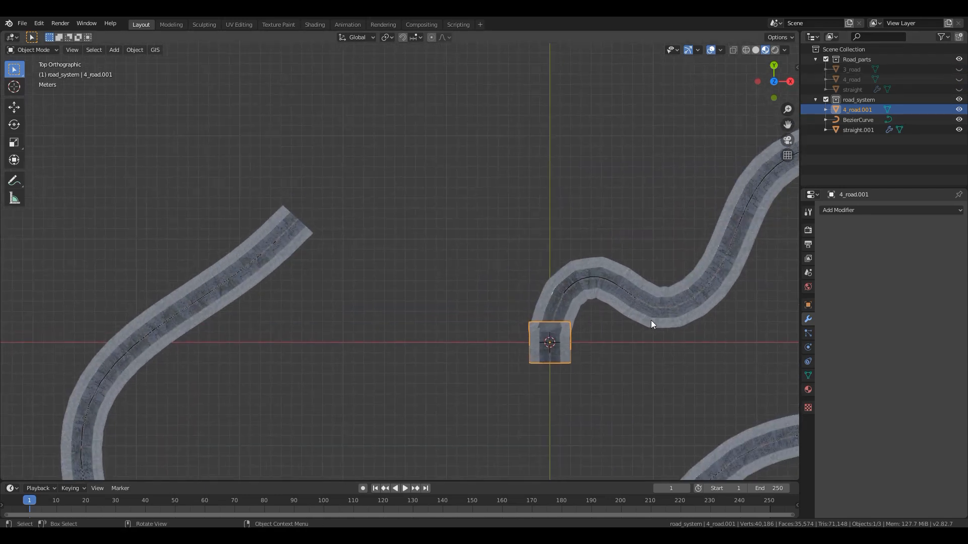
key("g")
left_click(319, 204)
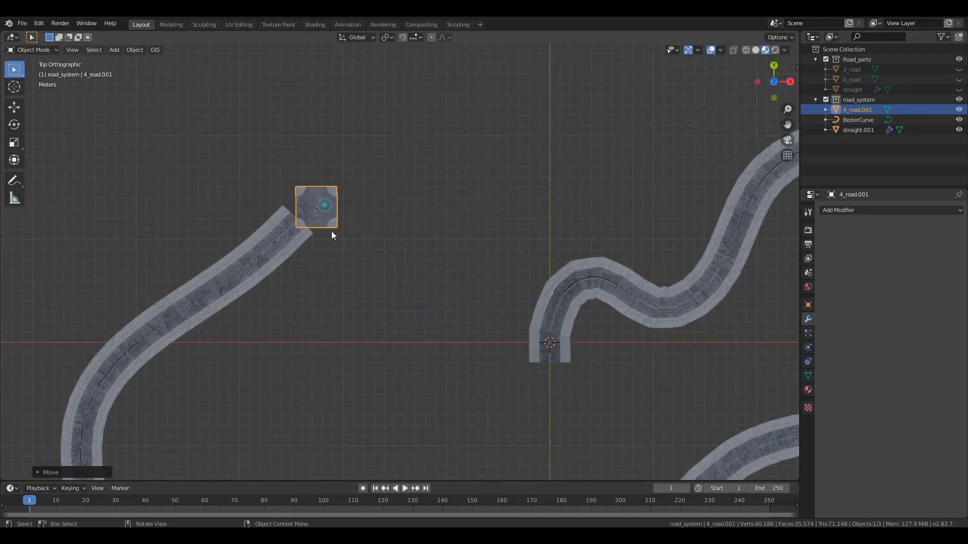
- Rotate 4_road.001 in top view so that one of its sides lines up with the angled end of the road
scroll(317, 192, "up", 5)
middle_click_drag(455, 231, 722, 352, "shift")
scroll(542, 324, "up", 4)
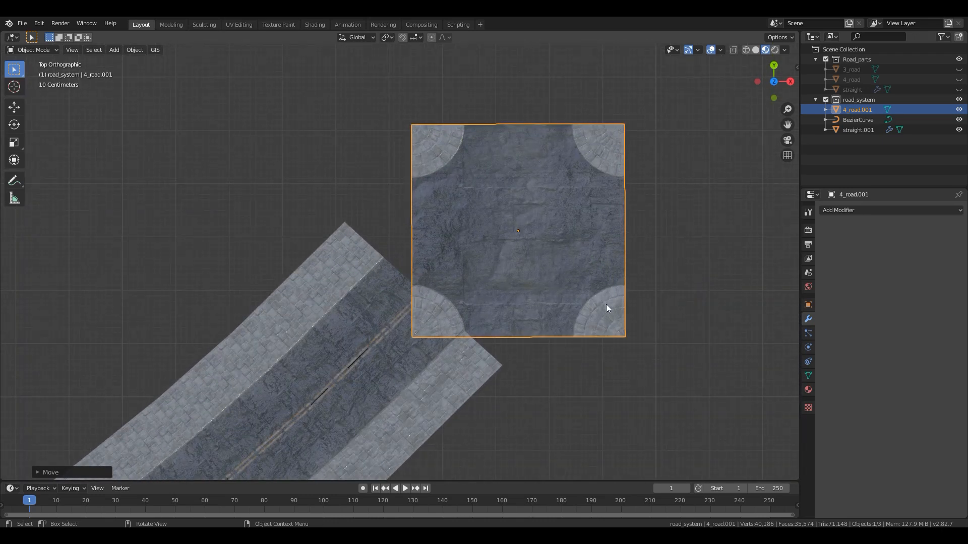
key("r")
left_click(519, 376)
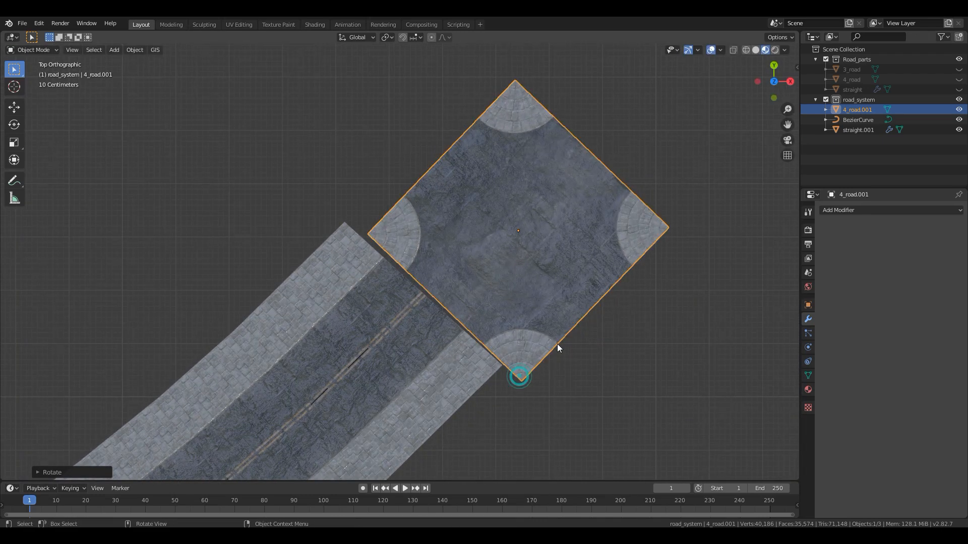
- Nudge and slightly rotate 4_road.001 in top view until its edge sits flush against the angled end of the curved road
key("g")
left_click(539, 325)
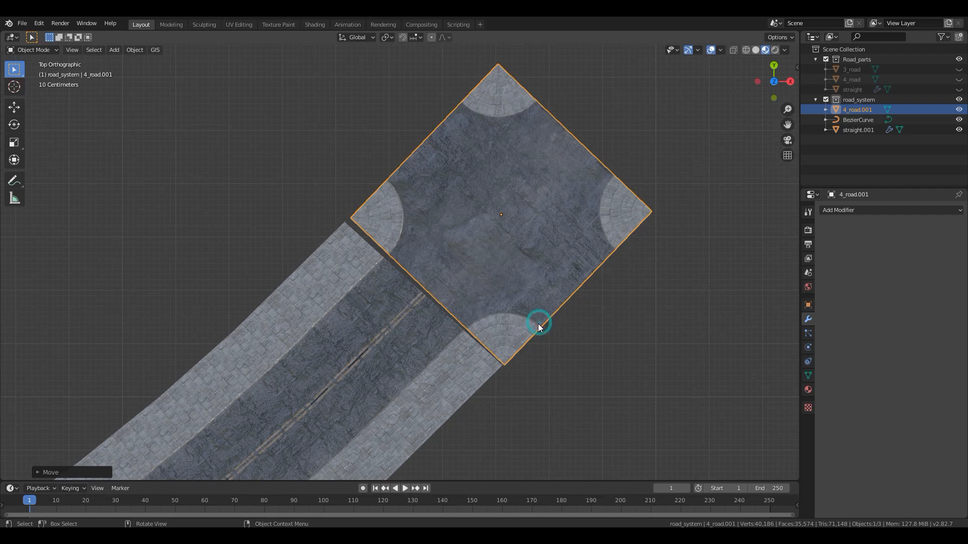
key("r")
left_click(541, 328)
key("g")
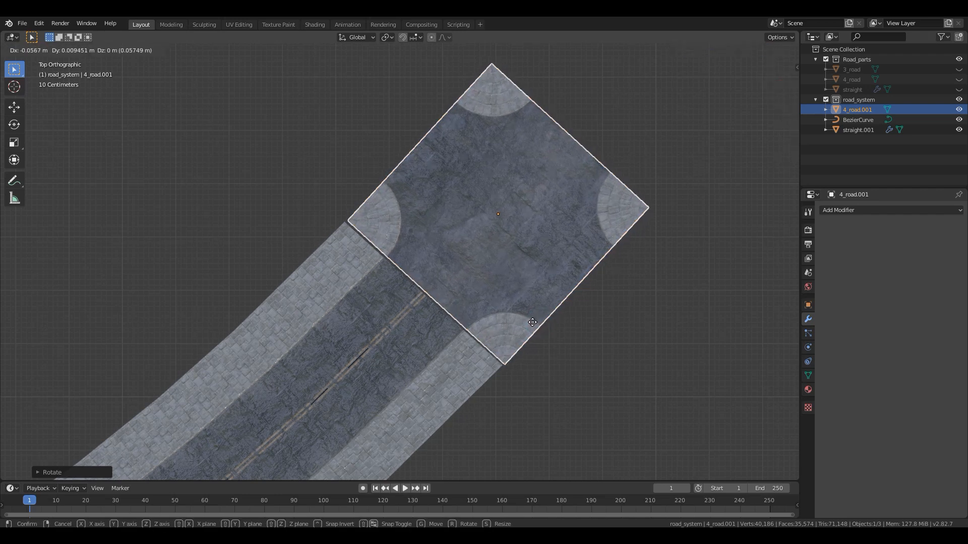
left_click(530, 322)
key("g")
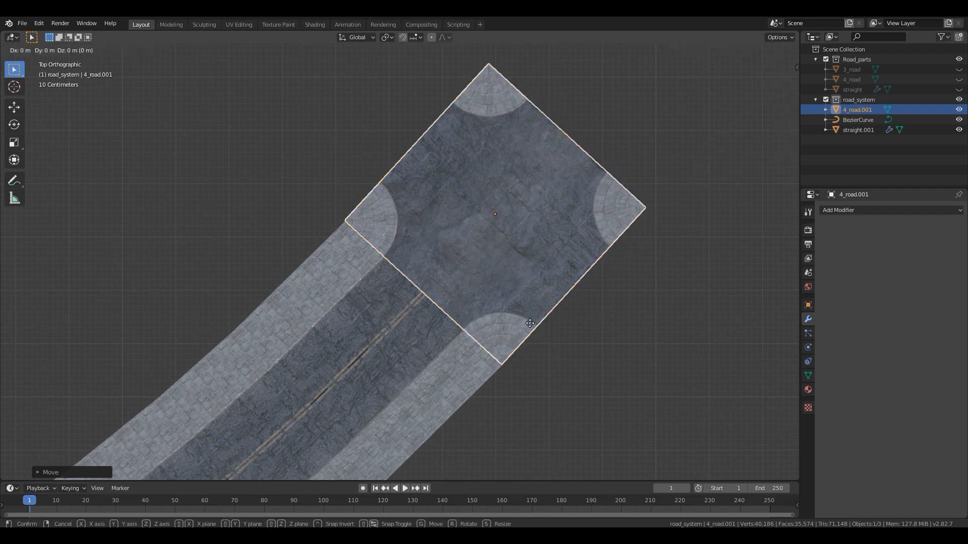
left_click(530, 324)
- Deselect everything and examine the joint between the 4_road.001 intersection and the curved road from several angles and distances
middle_click_drag(567, 359, 395, 328)
scroll(395, 329, "down", 2)
key("a")
key("a")
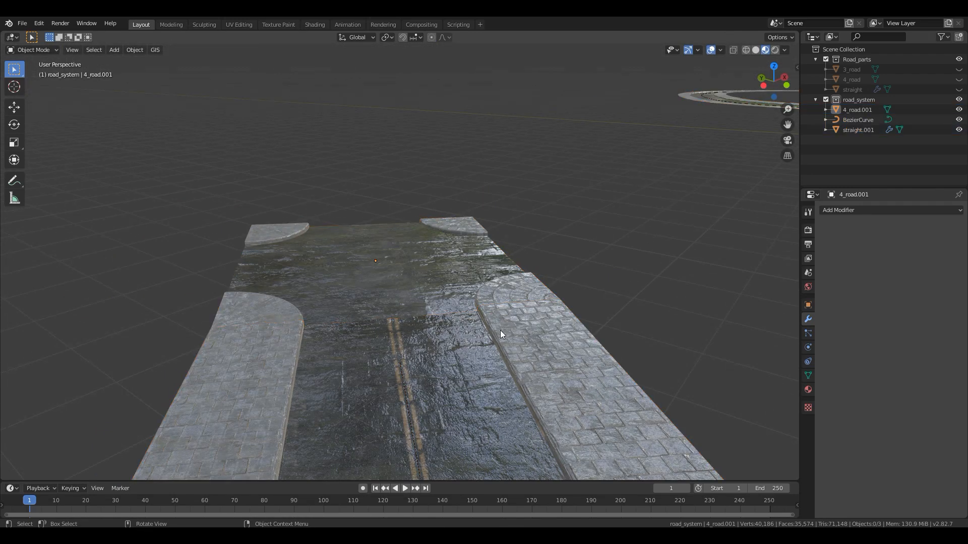
scroll(495, 325, "down", 5)
middle_click_drag(492, 321, 267, 371)
scroll(360, 298, "down", 4)
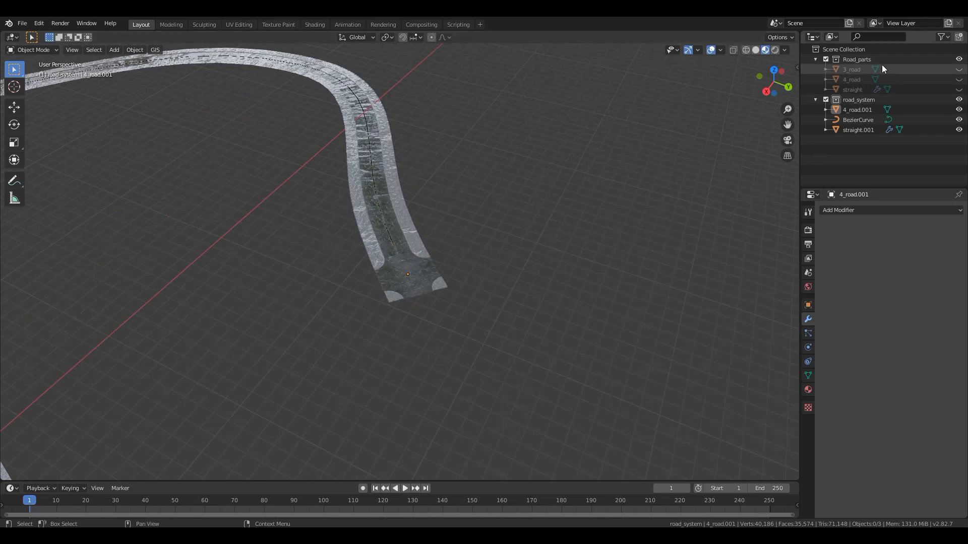
middle_click_drag(304, 326, 322, 247)
scroll(451, 244, "up", 4)
middle_click_drag(285, 153, 187, 96, "shift")
scroll(310, 199, "up", 5)
middle_click_drag(282, 146, 411, 215, "shift")
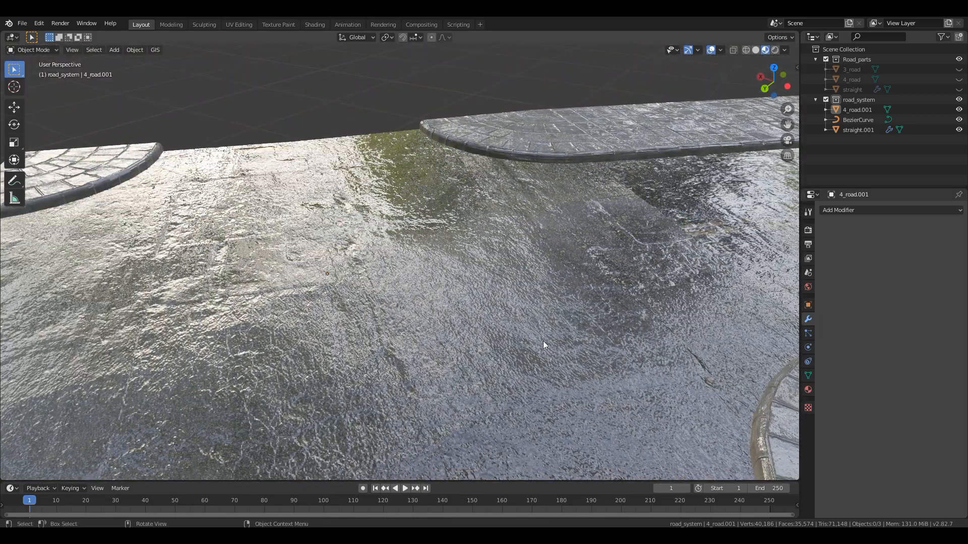
middle_click_drag(543, 341, 536, 331)
middle_click_drag(507, 242, 363, 424, "shift")
middle_click_drag(537, 319, 544, 315)
scroll(552, 310, "down", 8)
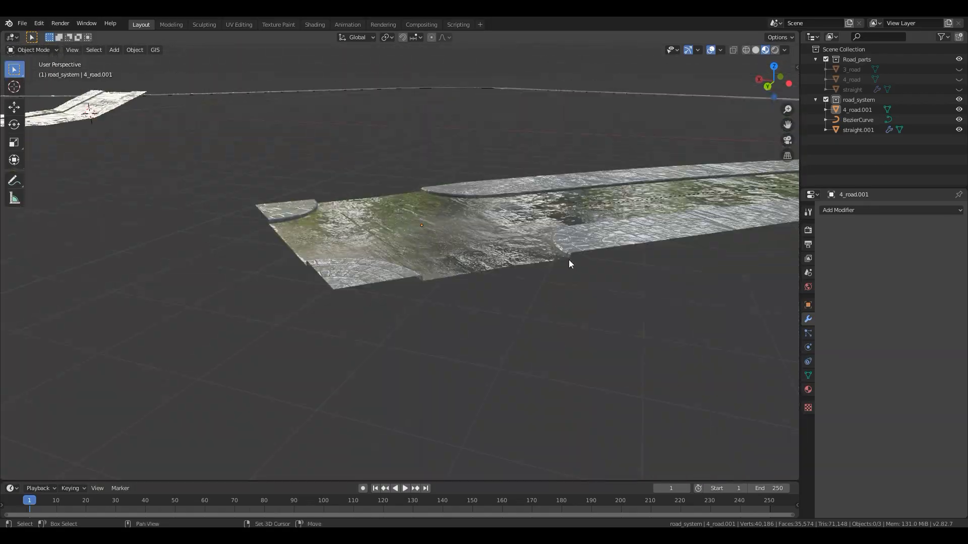
scroll(543, 294, "up", 1)
scroll(543, 294, "up", 5)
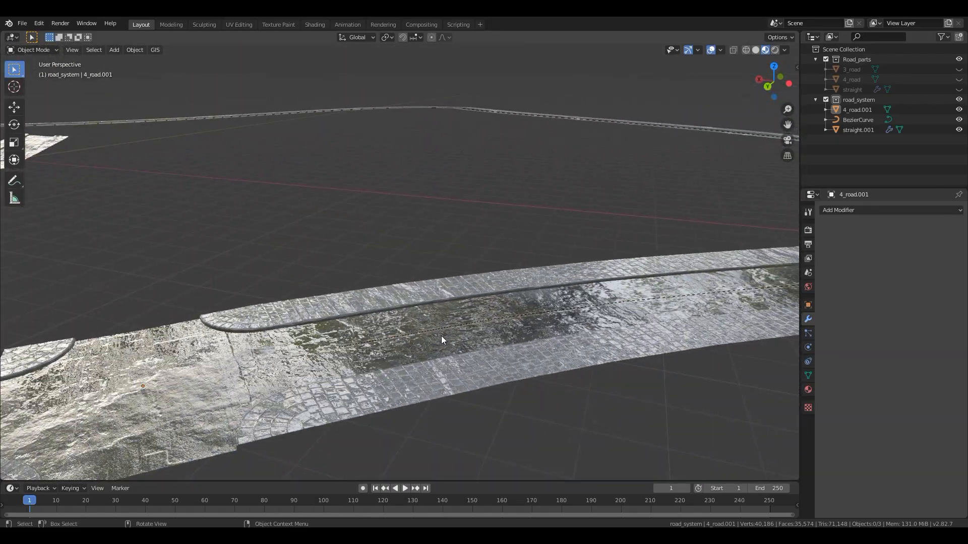
- Select the curved road straight.001 and inspect its asphalt surface, lane markings and curb up close
left_click(492, 326)
middle_click_drag(557, 333, 464, 320)
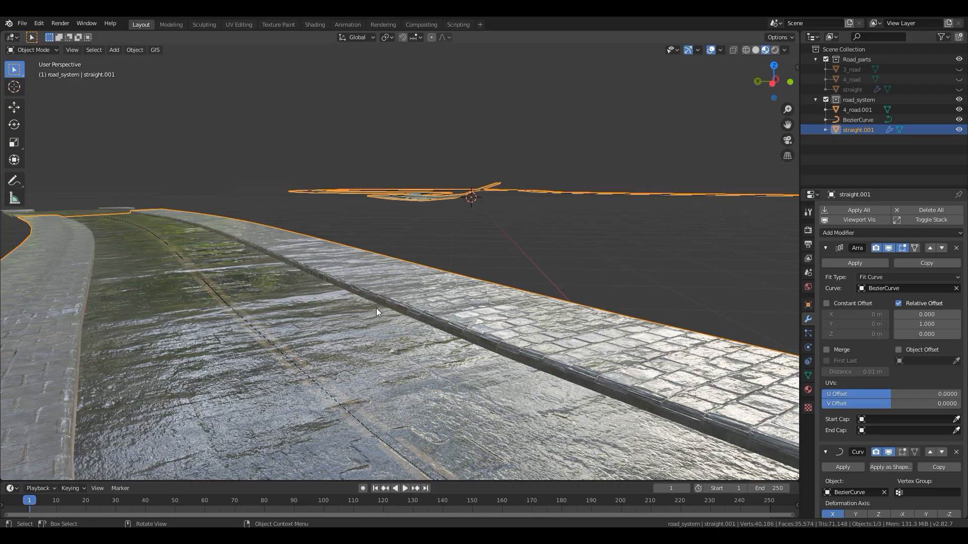
scroll(300, 285, "up", 4)
middle_click_drag(293, 289, 327, 285, "shift")
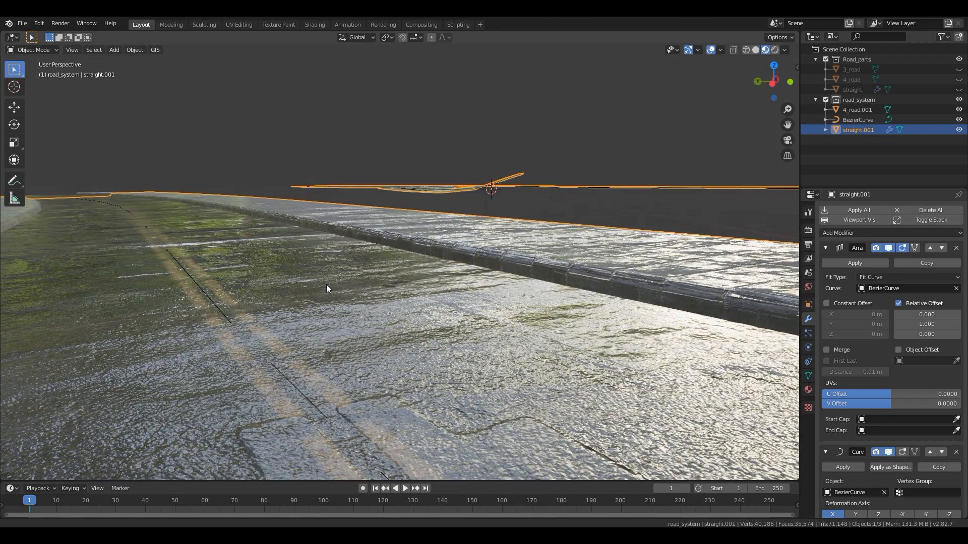
scroll(326, 287, "down", 3)
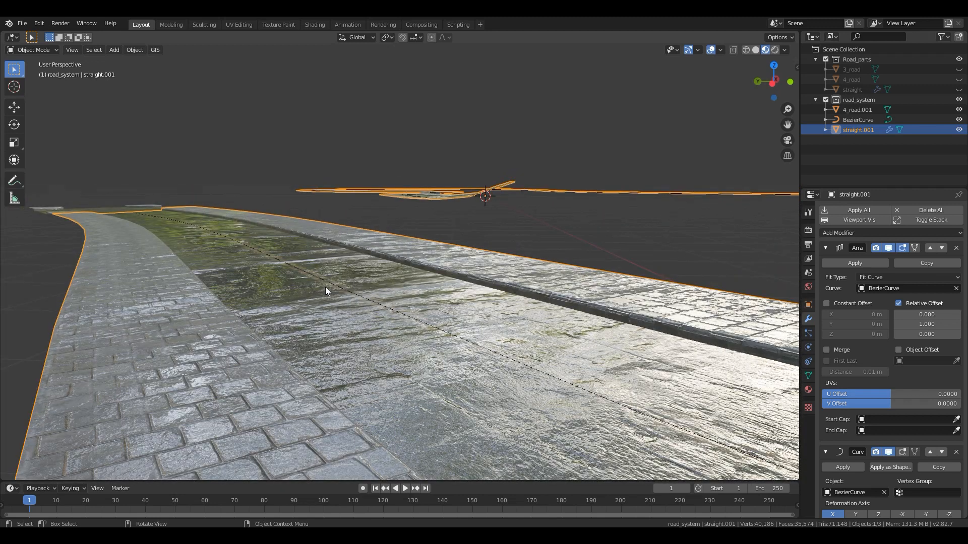